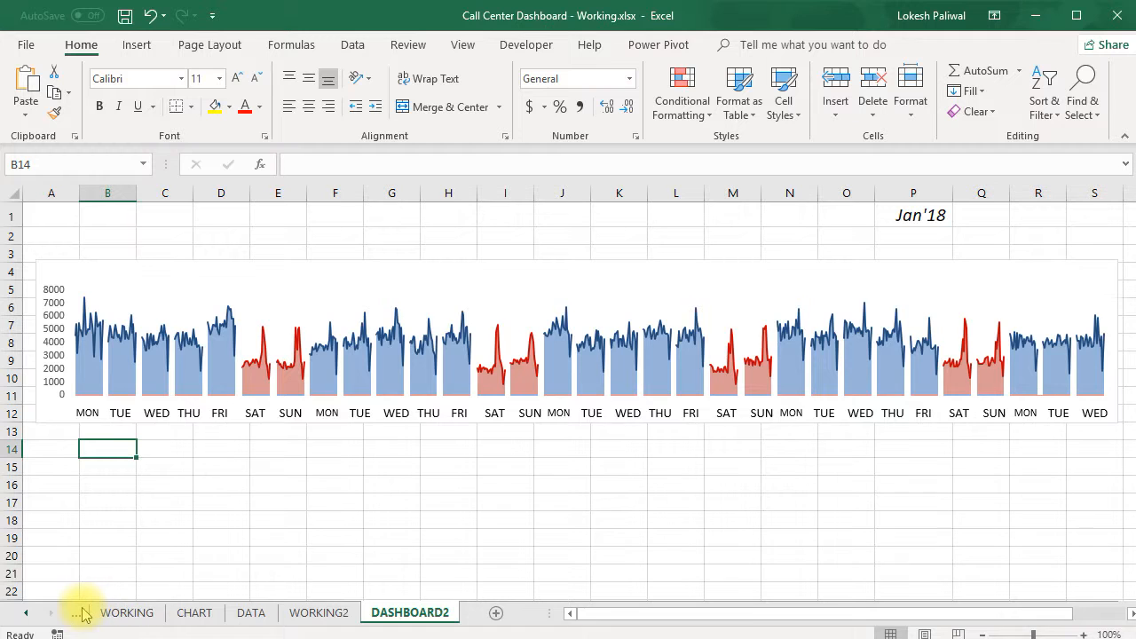
Examine the DASHBOARD sheet's daily call volumes chart, the Call Volumes by Weekday heat map and the hourly calls chart
scroll(167, 508, down, 3)
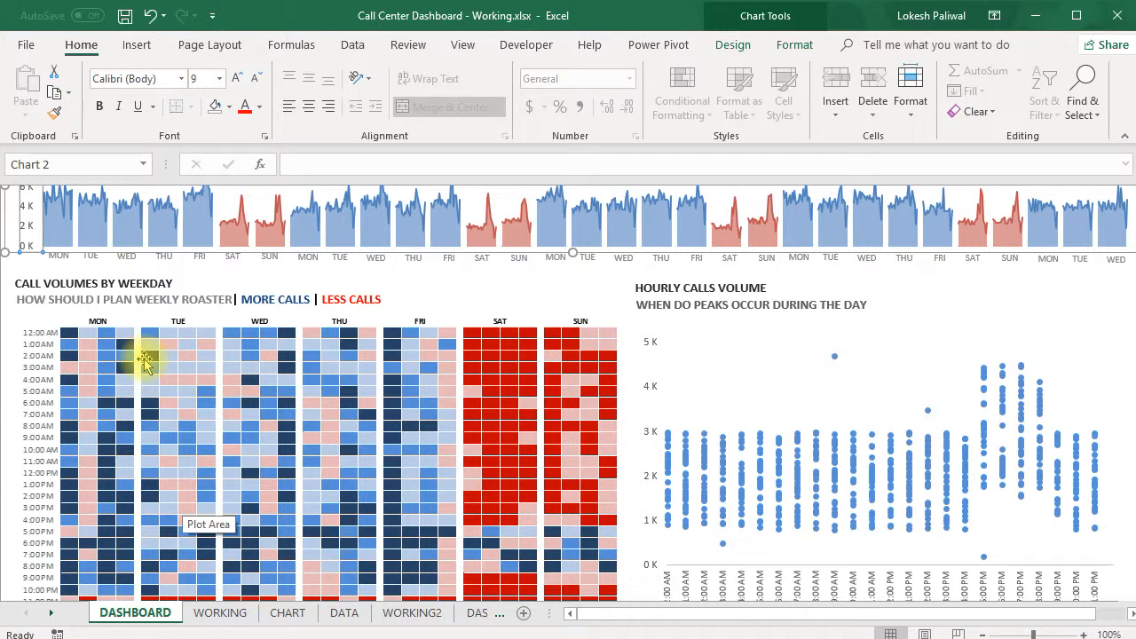
scroll(143, 362, down, 1)
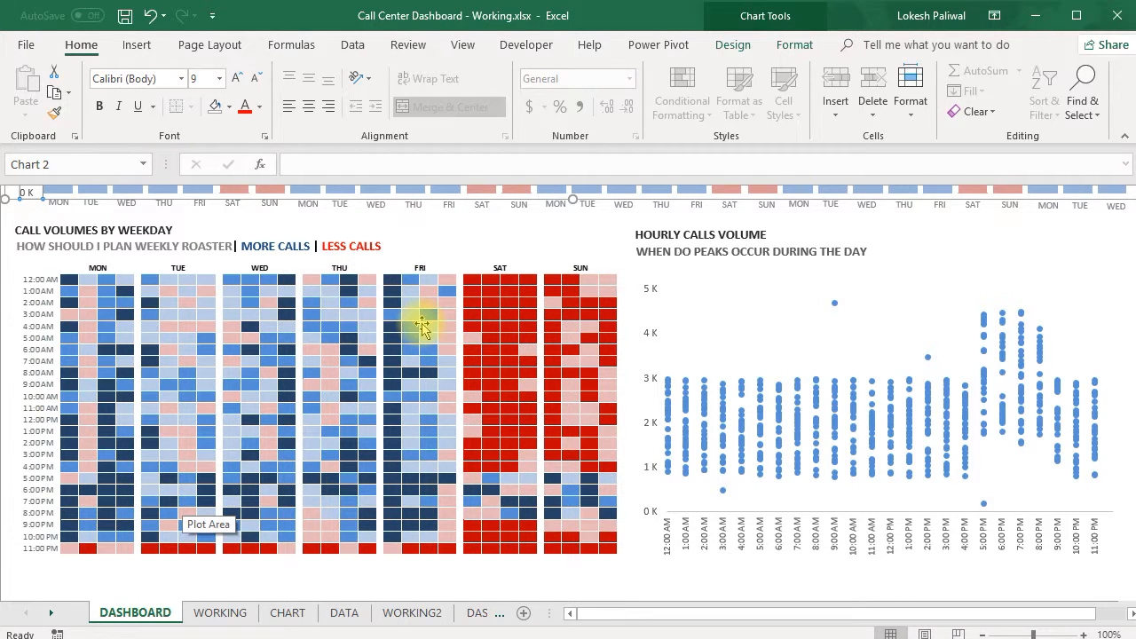
scroll(422, 326, up, 2)
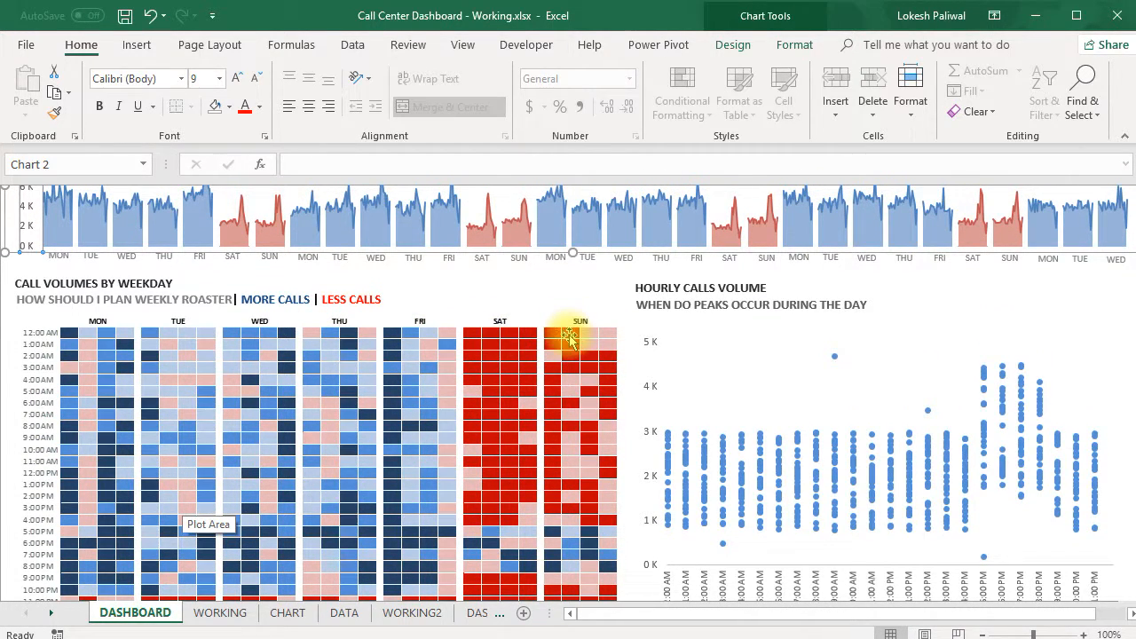
scroll(568, 337, up, 3)
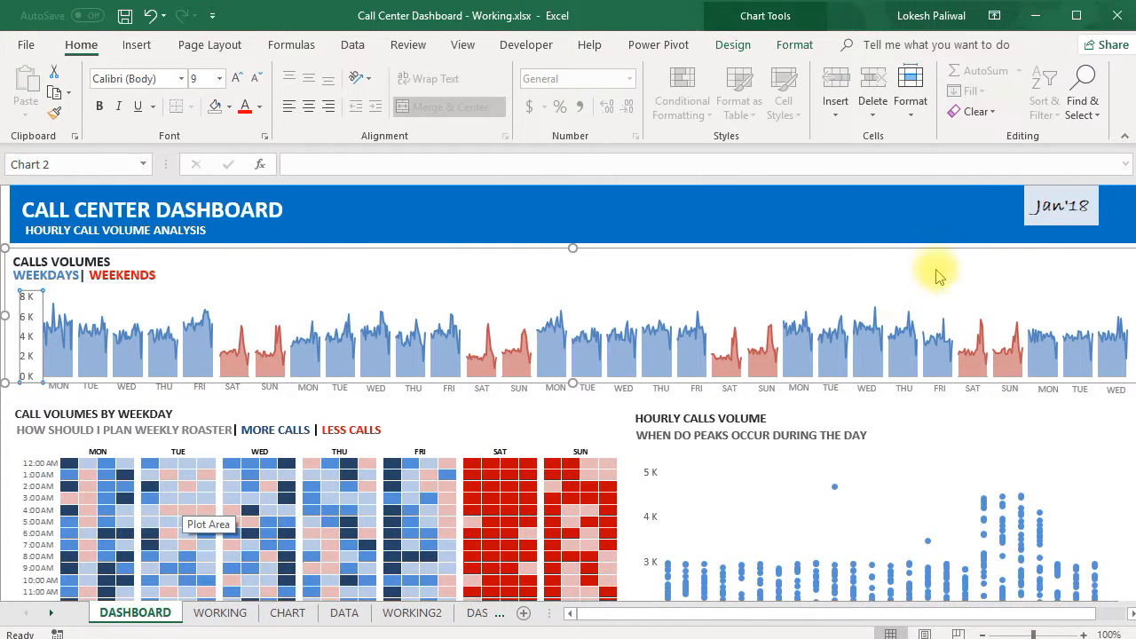
scroll(680, 325, down, 4)
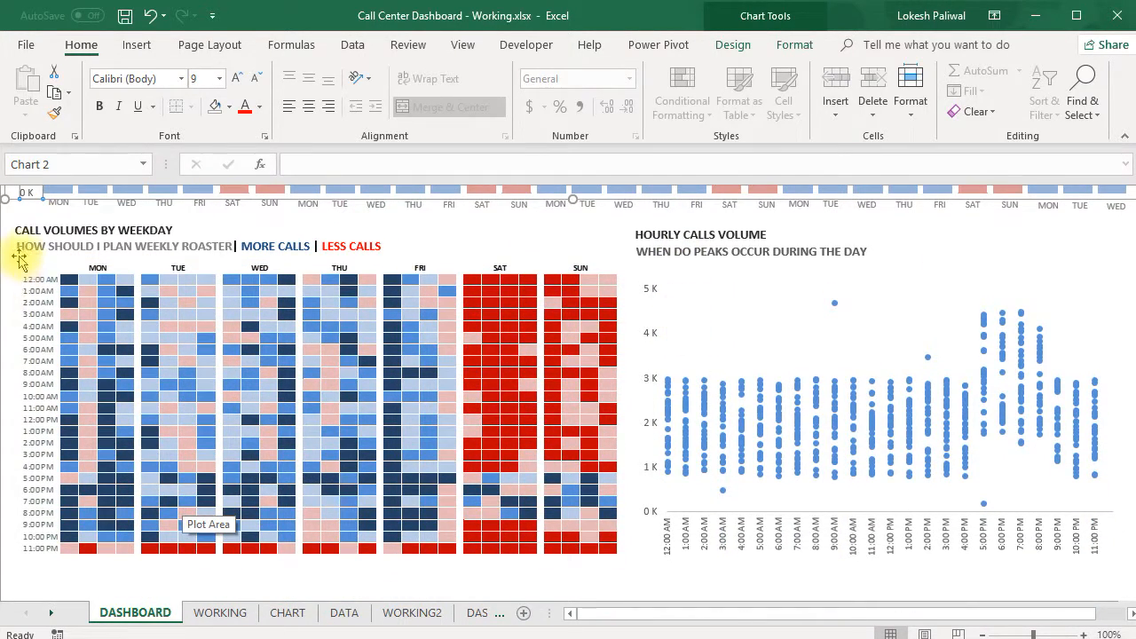
click(307, 228)
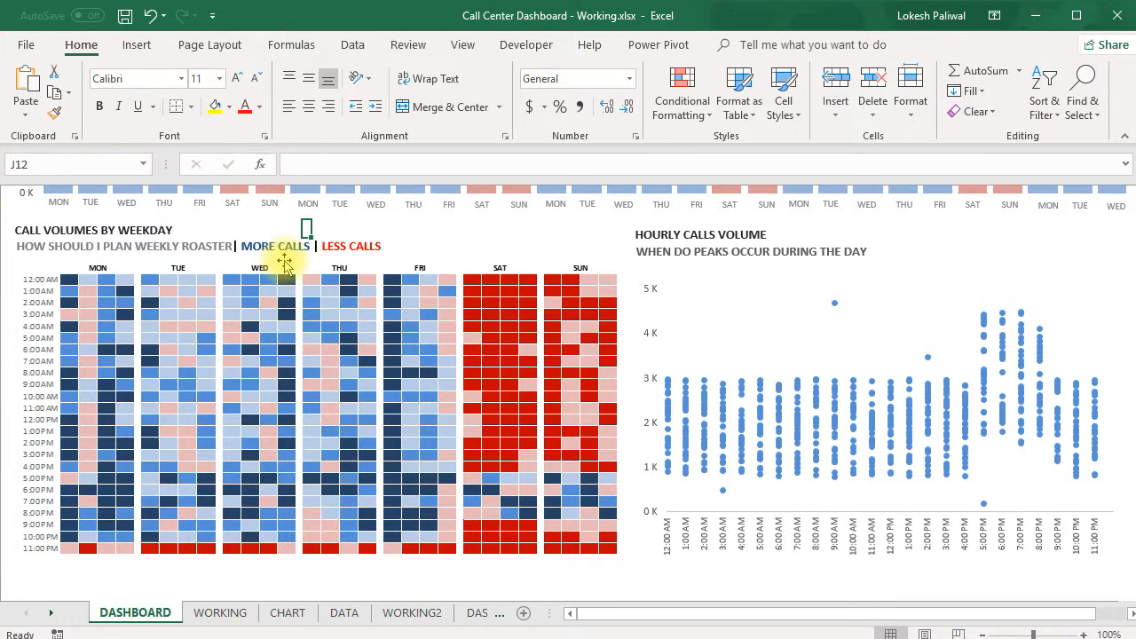
Bring up the heat map in Section2 of the CHART sheet and inspect the formula in its first cell, B5
click(286, 614)
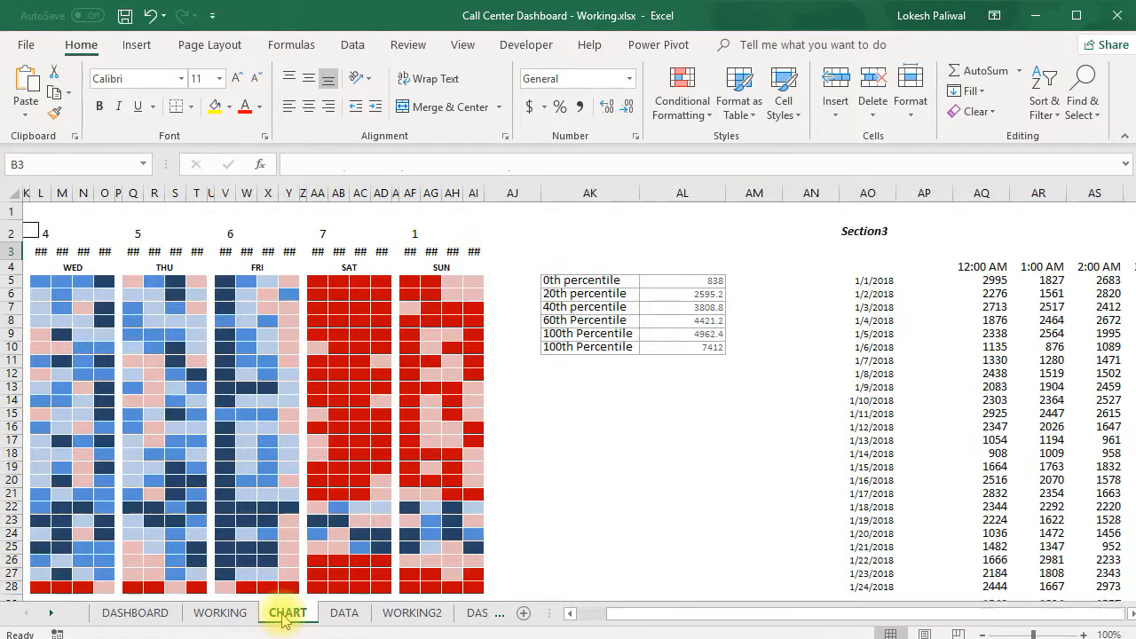
drag(685, 616, 593, 624)
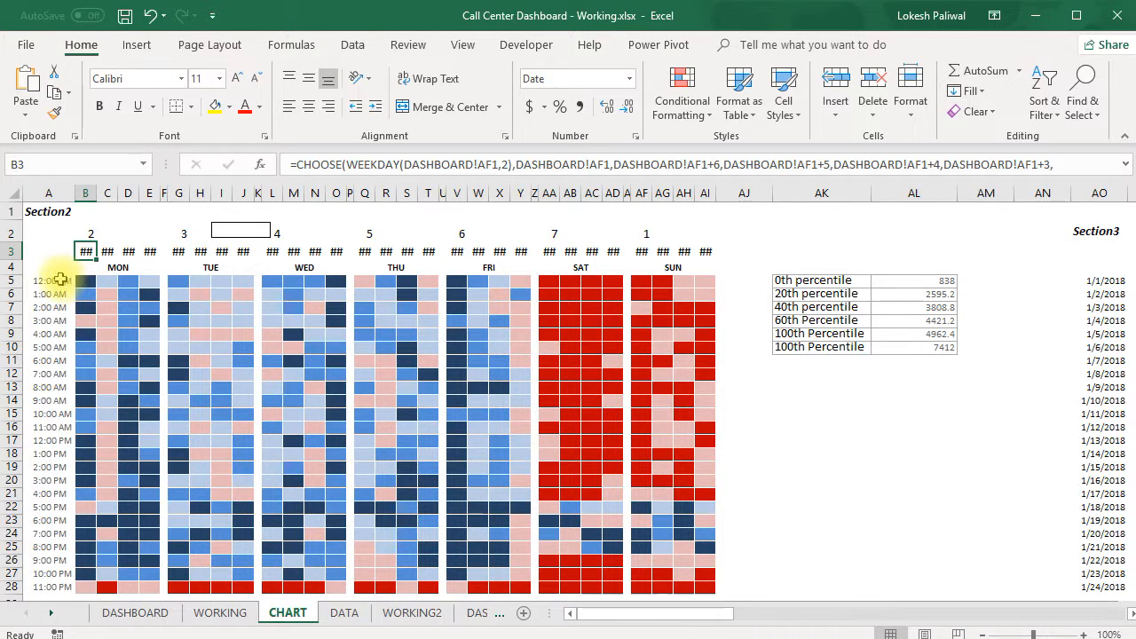
click(90, 282)
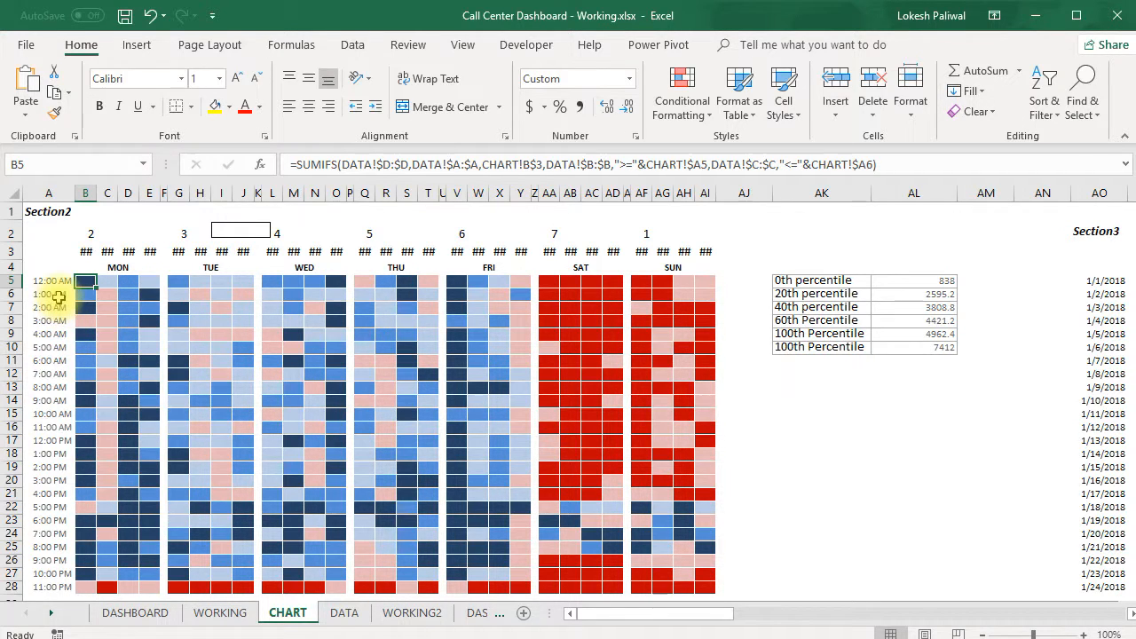
Widen columns B and C so the Monday dates in row 3 are readable, and format C3 as Short Date
drag(99, 199, 130, 197)
click(116, 254)
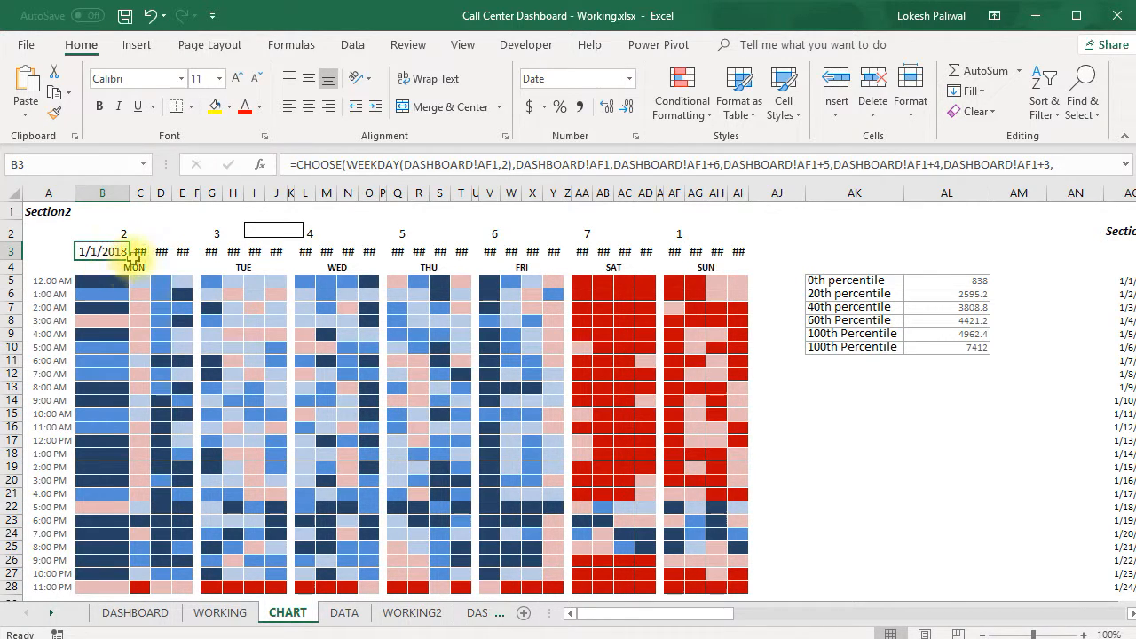
click(140, 251)
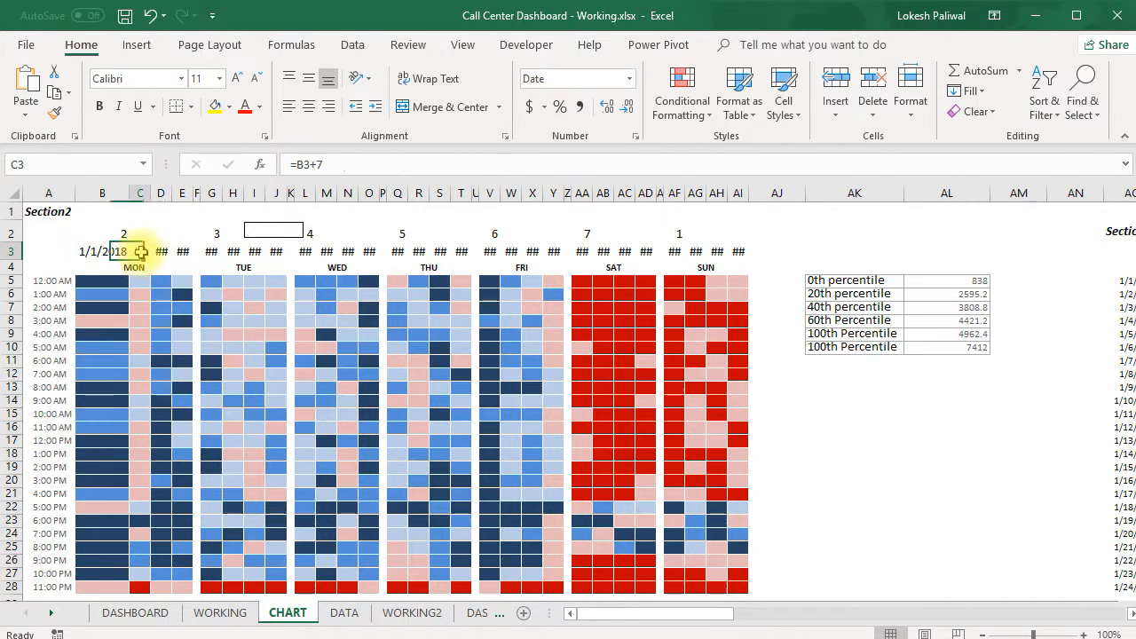
double_click(153, 194)
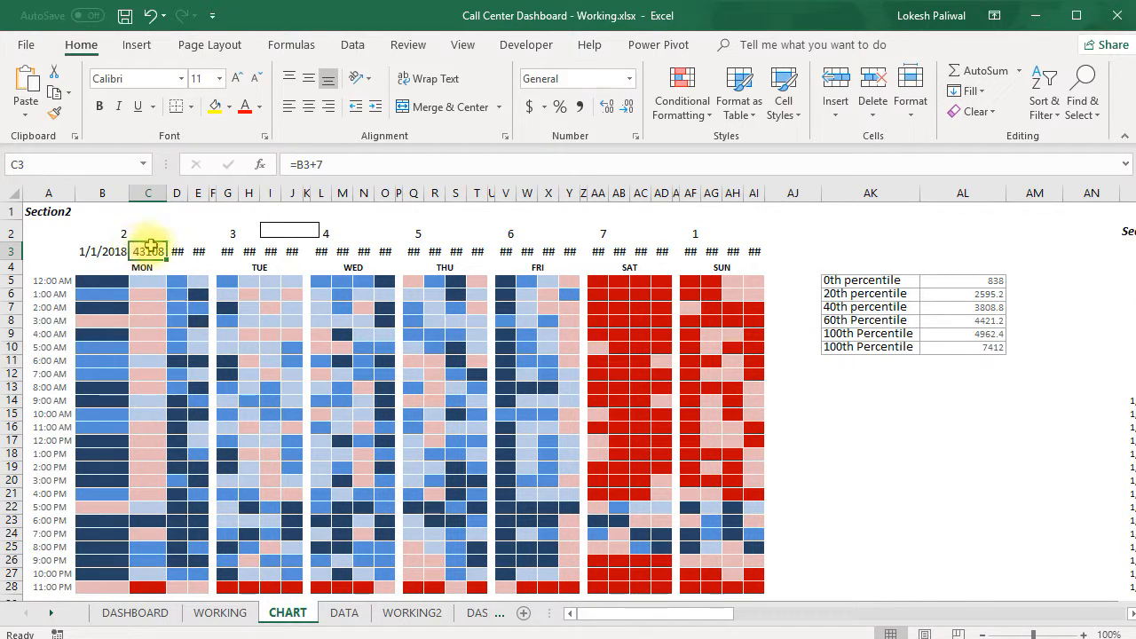
click(629, 85)
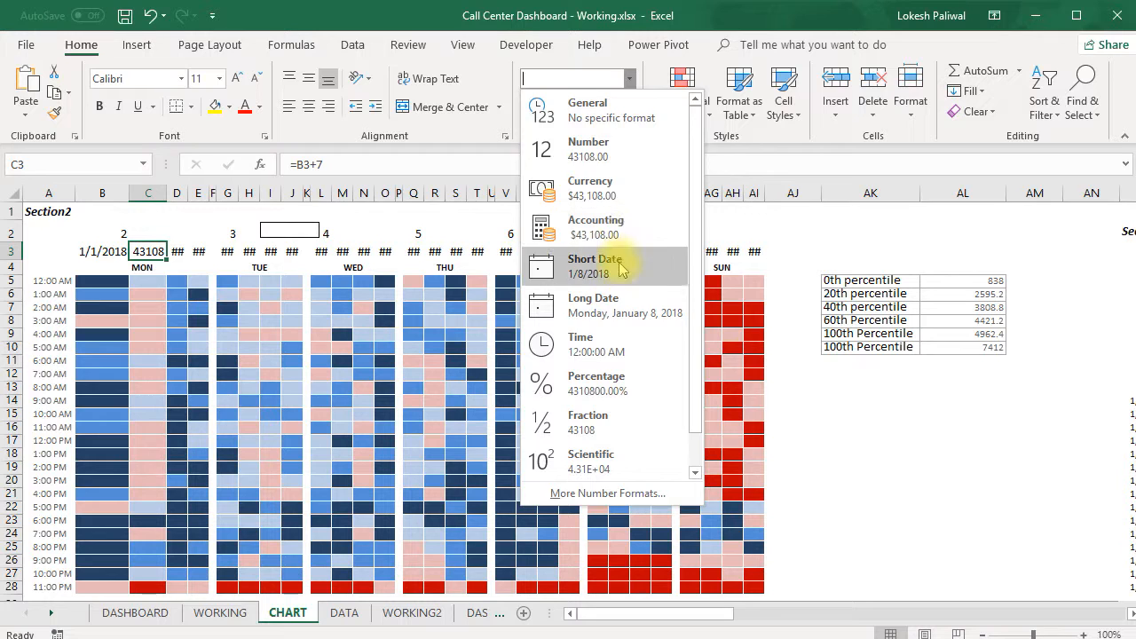
key(Escape)
Widen columns D and E and format the remaining Monday dates in D3:E3 as Short Date
drag(204, 193, 257, 193)
drag(240, 258, 203, 253)
click(629, 79)
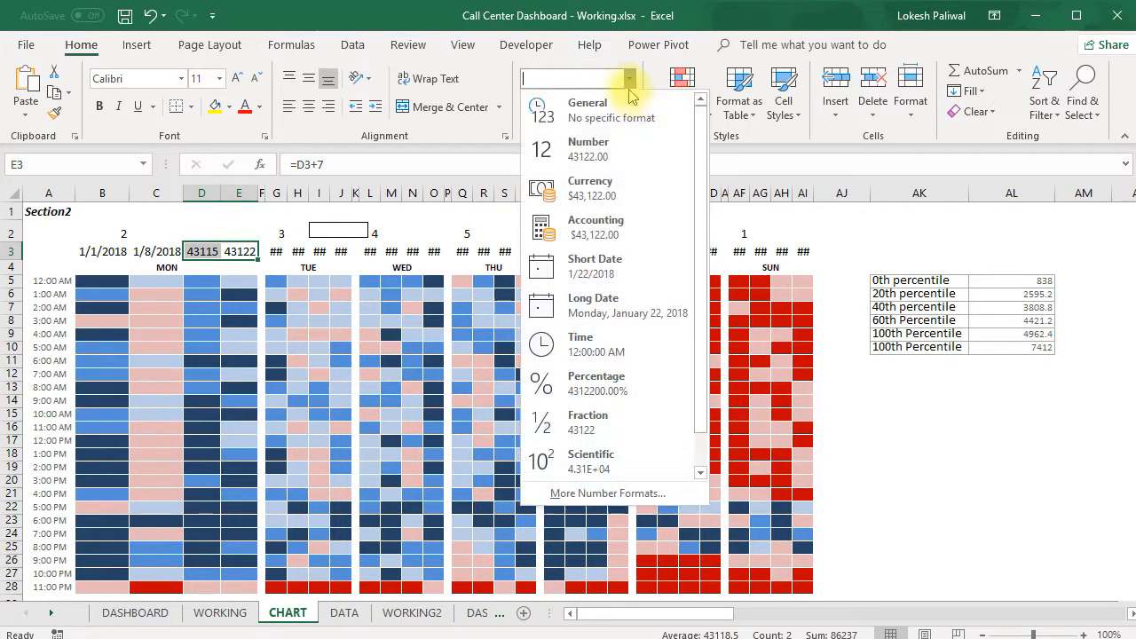
click(610, 264)
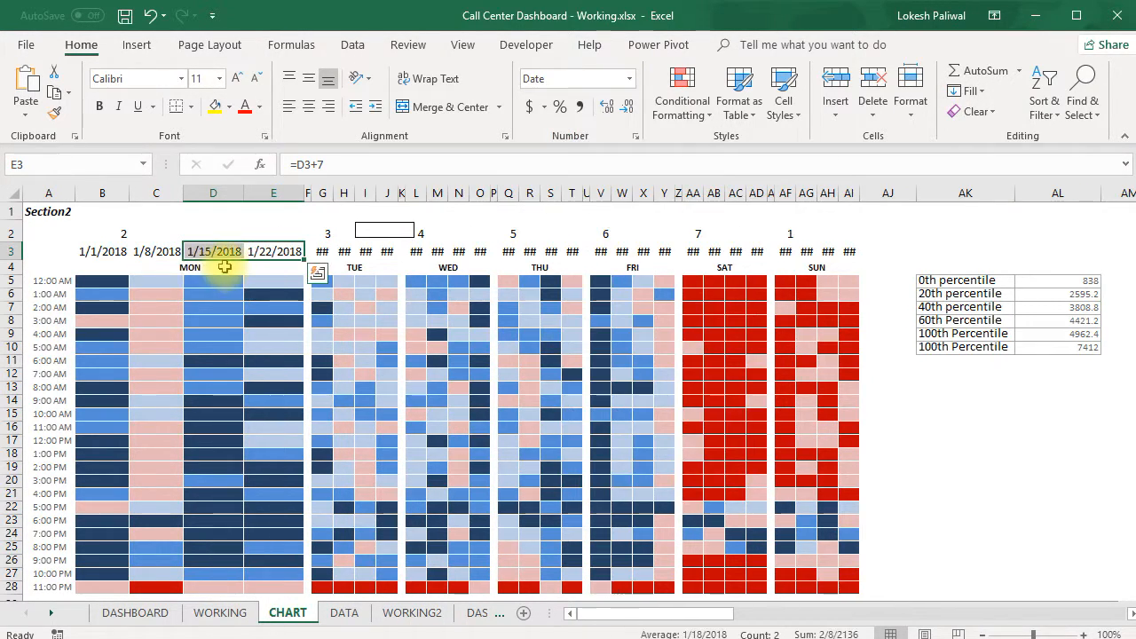
Inspect the formulas of the four Monday dates in B3:E3 and the hour labels running down column A
click(112, 251)
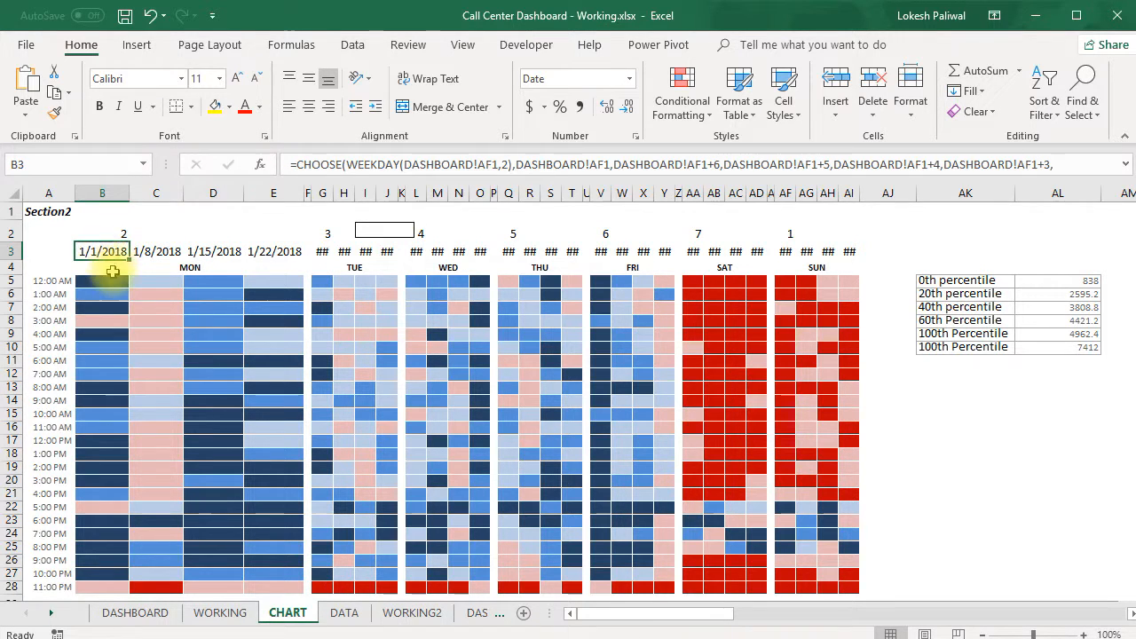
click(161, 256)
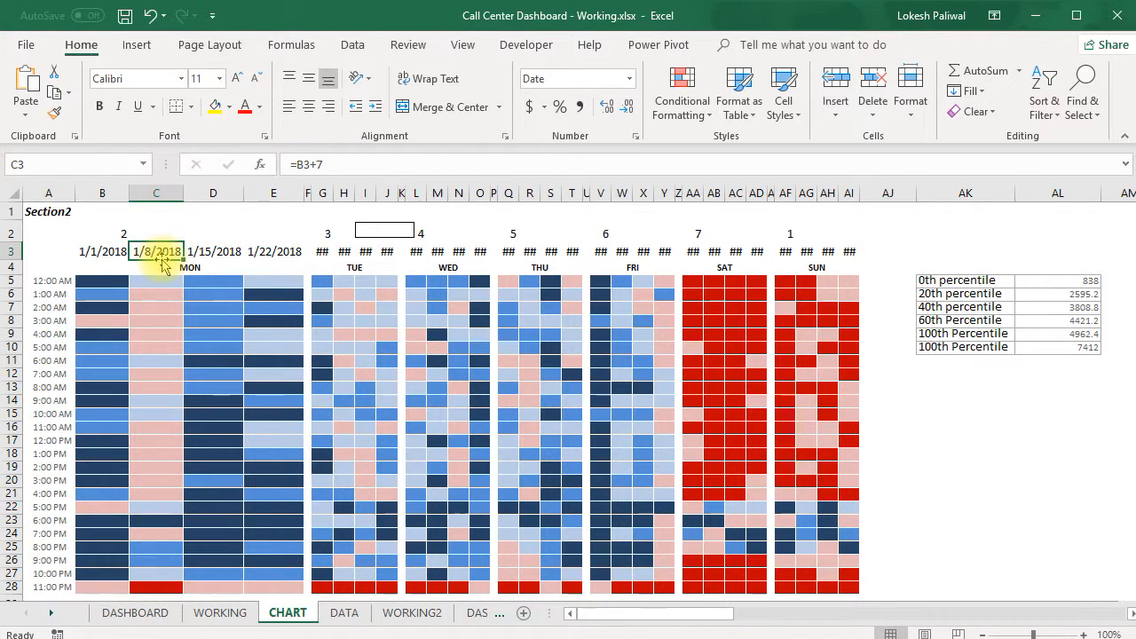
click(222, 252)
click(273, 252)
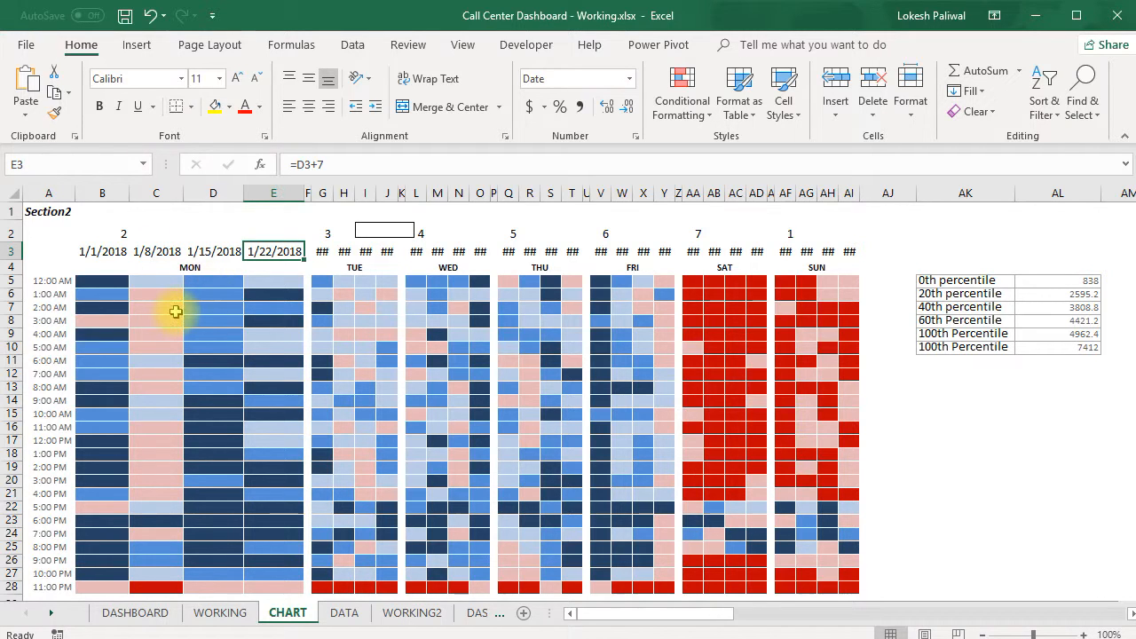
click(40, 281)
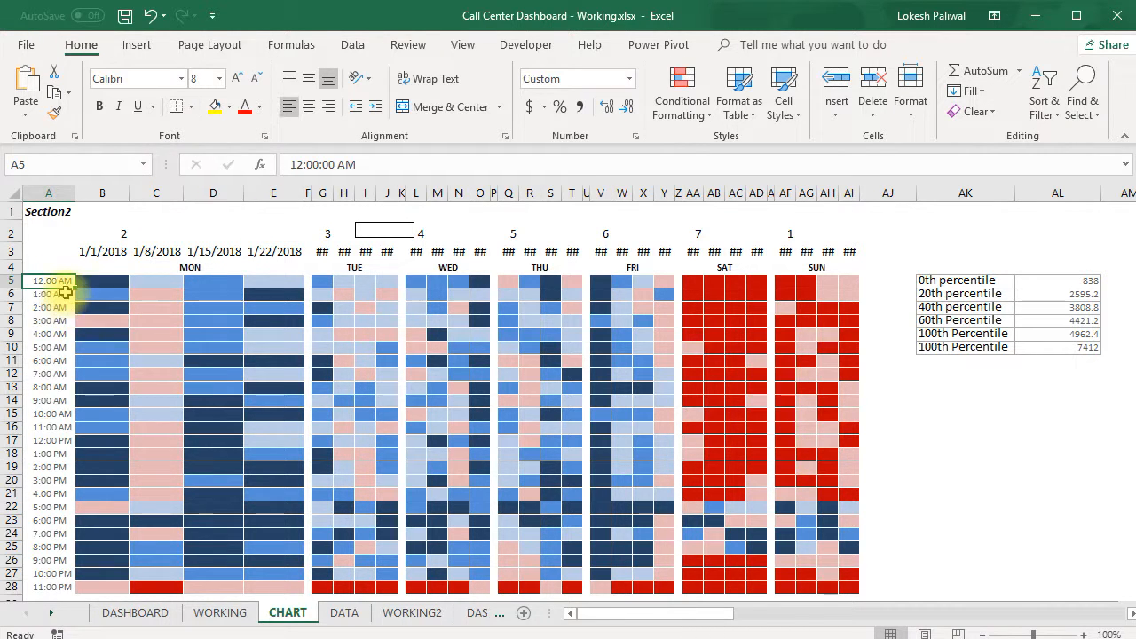
scroll(62, 338, down, 2)
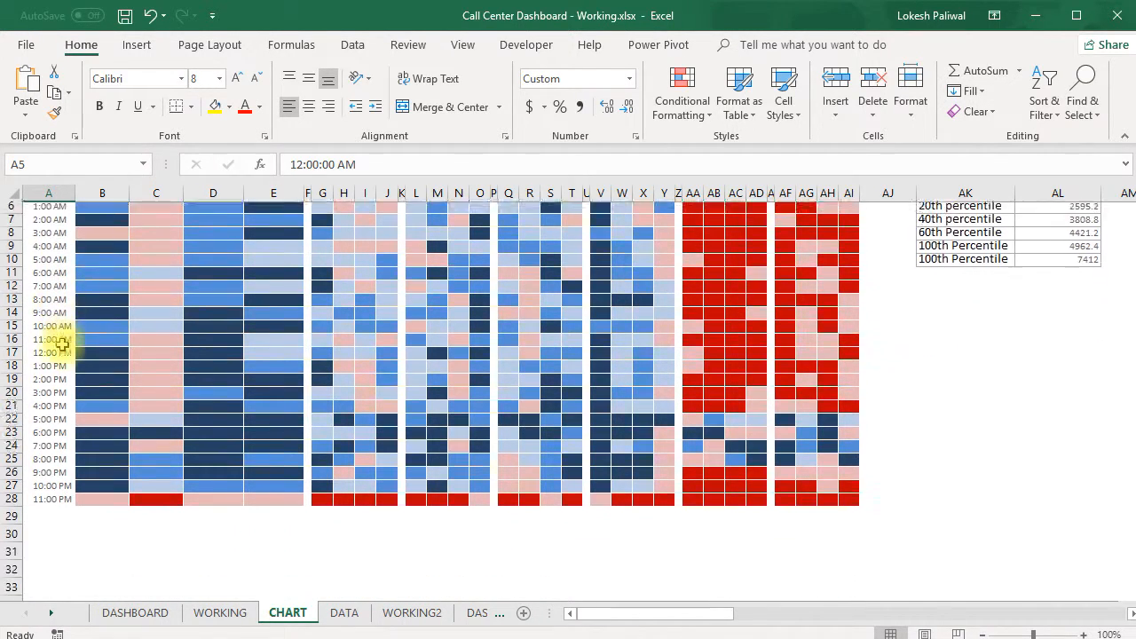
scroll(49, 488, up, 2)
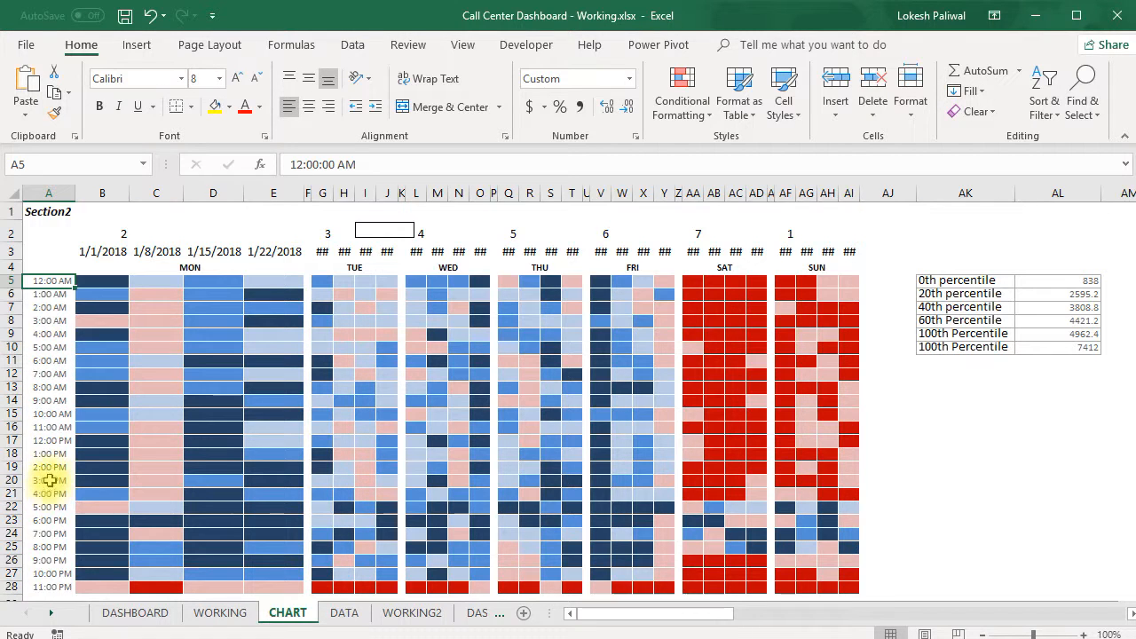
Inspect the SUMIFS formulas in B5 and B6 together with the date in B3 and the hours in A5:A6
click(100, 281)
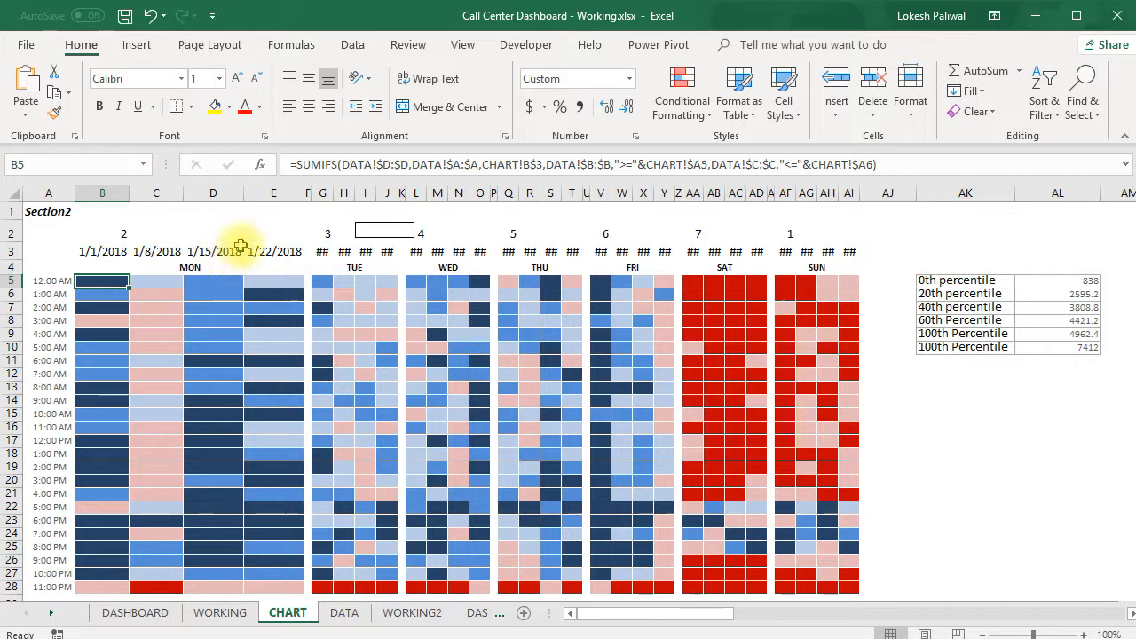
click(104, 253)
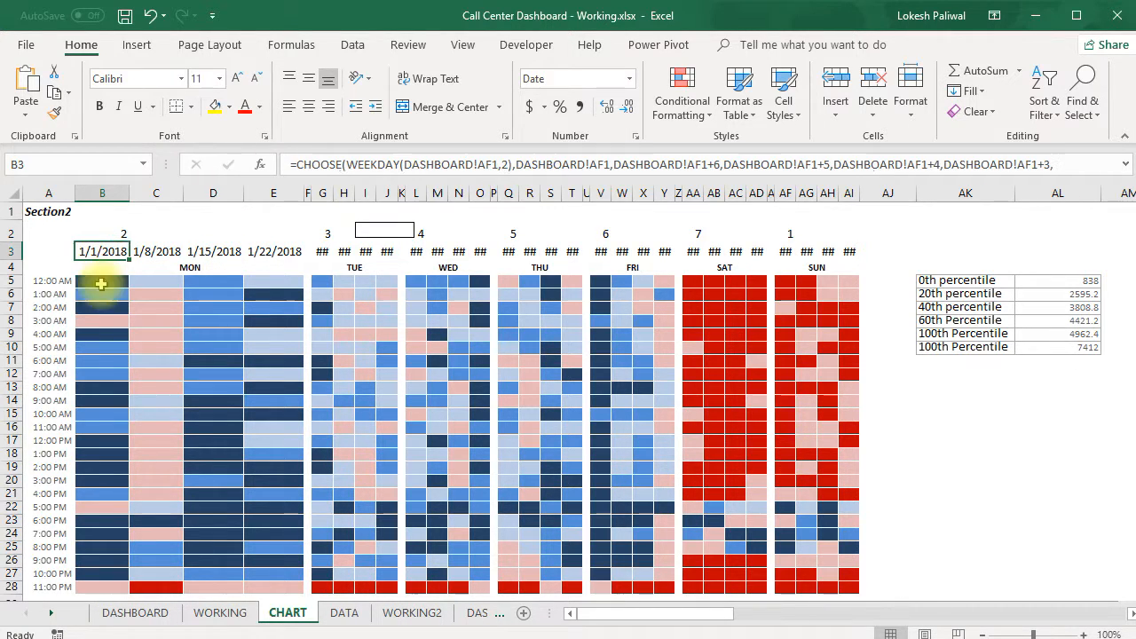
drag(46, 279, 52, 295)
ctrl+click(52, 296)
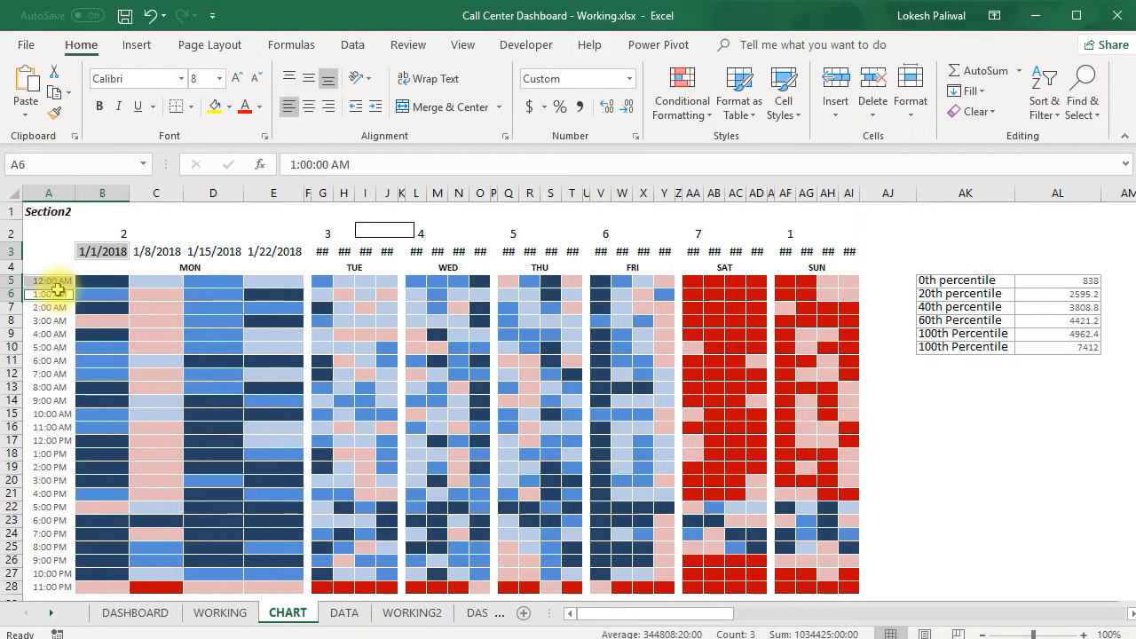
ctrl+click(118, 283)
click(118, 297)
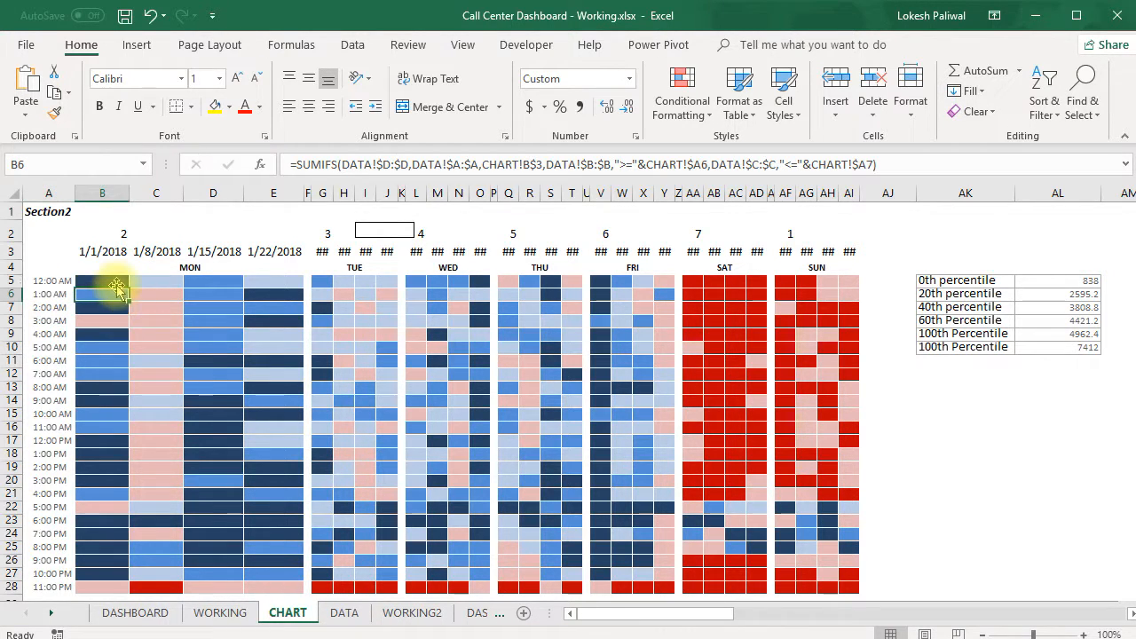
click(116, 280)
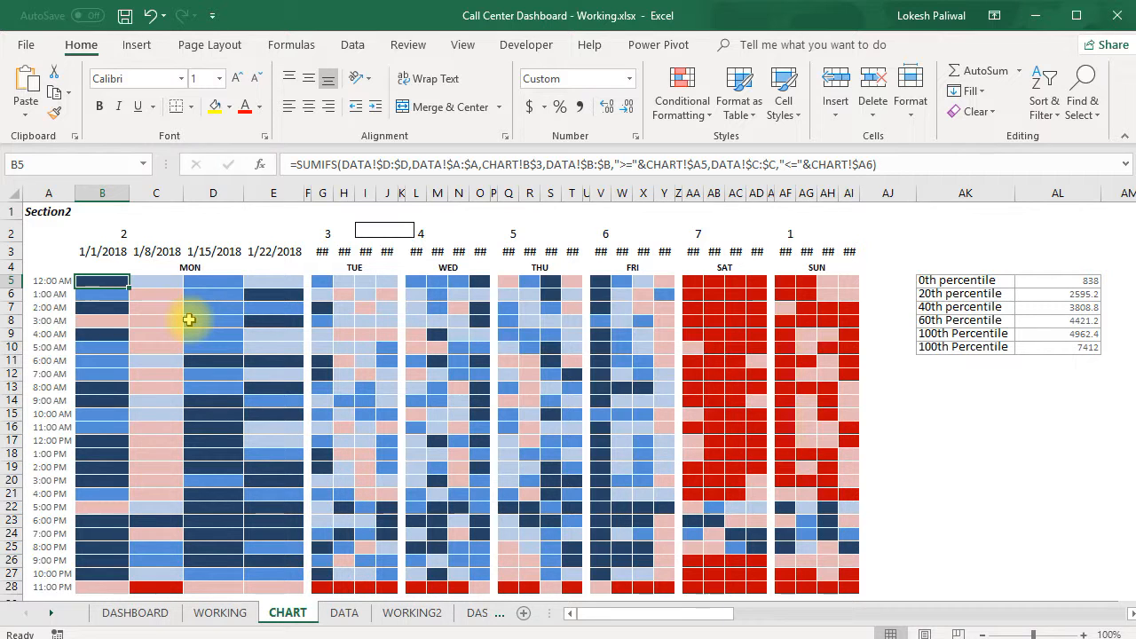
Add a blank worksheet after the DASHBOARD2 sheet
click(478, 612)
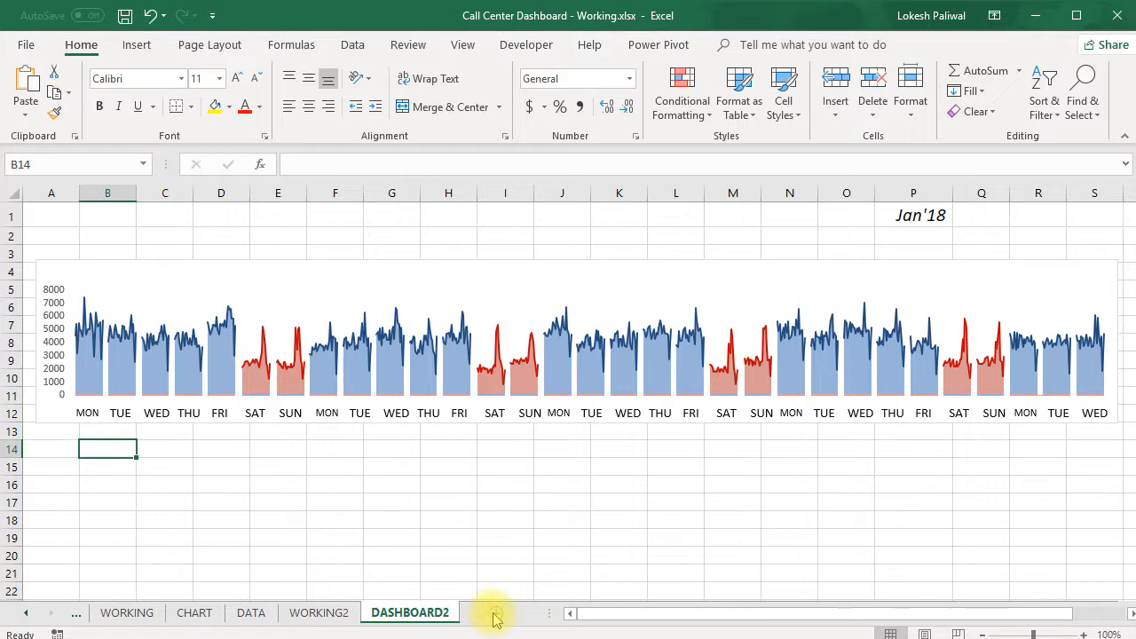
click(494, 614)
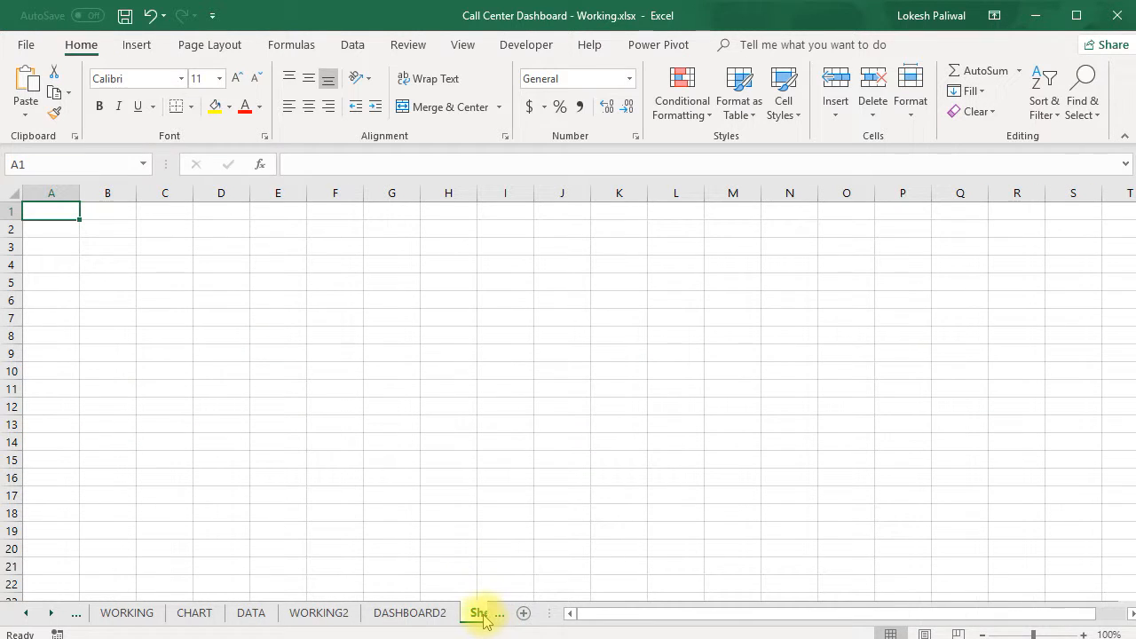
click(445, 460)
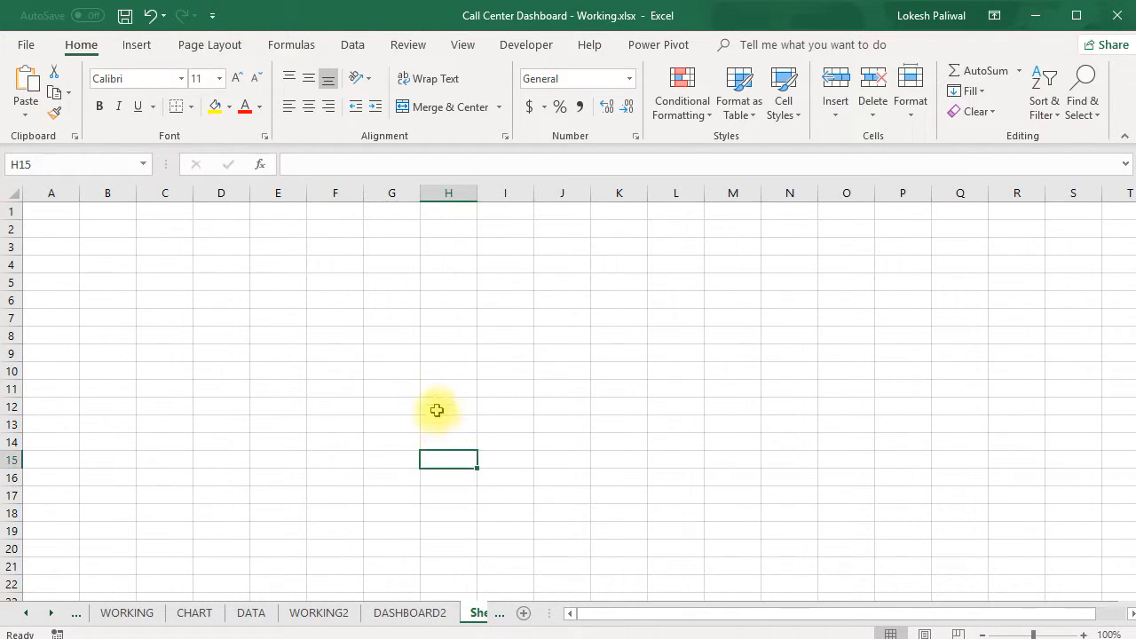
click(438, 411)
scroll(444, 497, down, 1)
scroll(448, 497, up, 1)
Rename the new blank sheet directly after DASHBOARD2 as CHART2
click(472, 614)
click(469, 615)
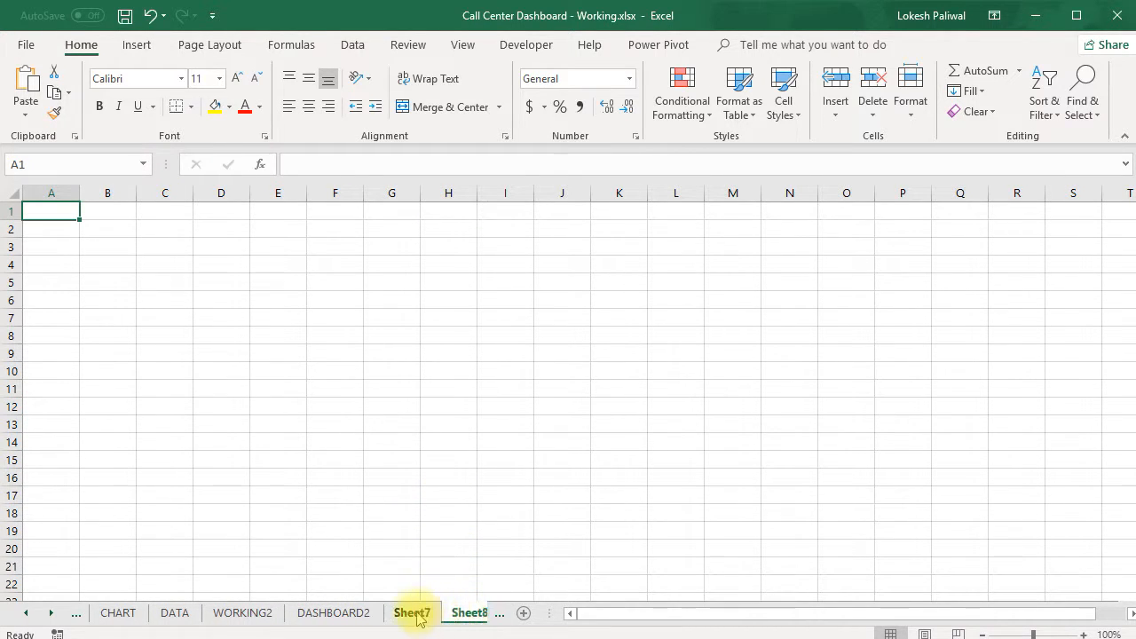
click(414, 614)
double_click(417, 612)
text(CHA)
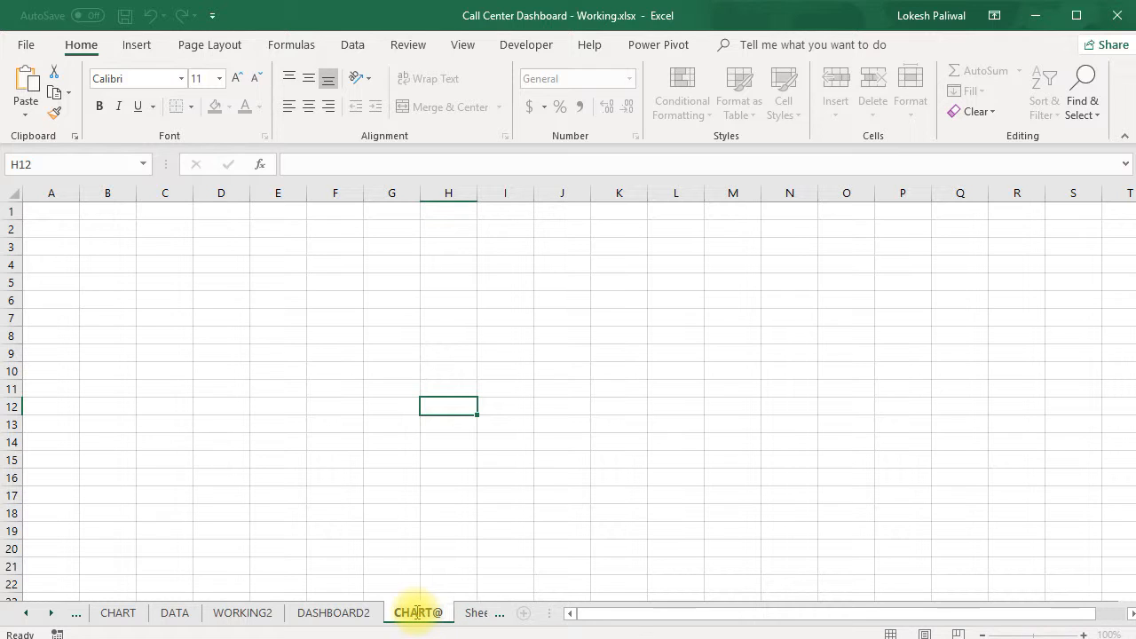
text(RT2)
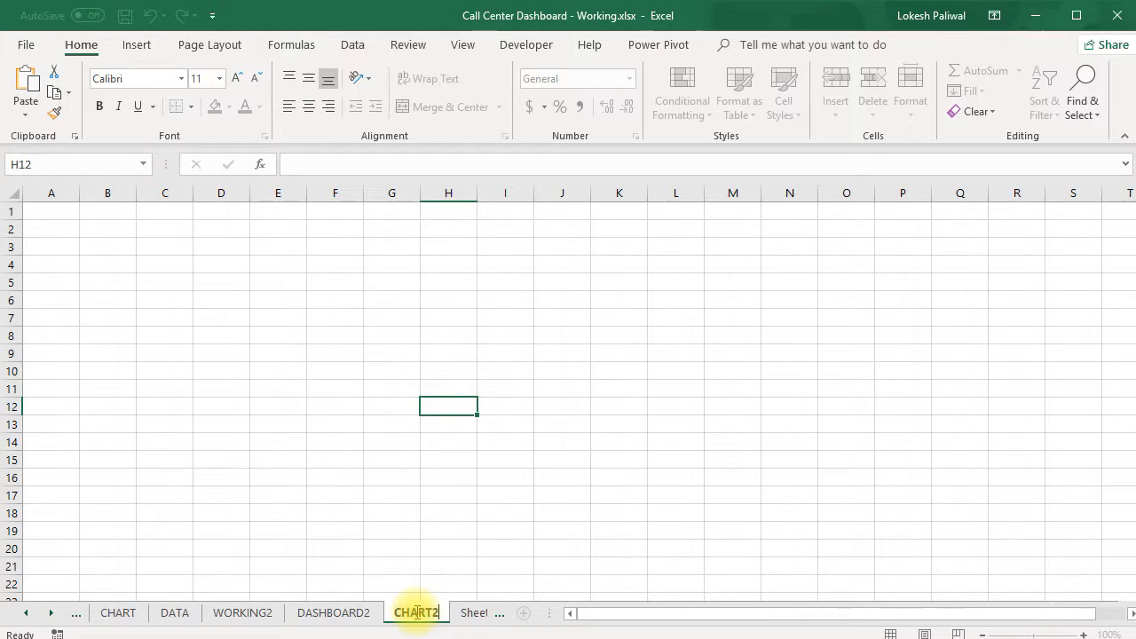
click(667, 513)
Delete the surplus blank sheet at the end of the workbook, after CHART2
click(471, 615)
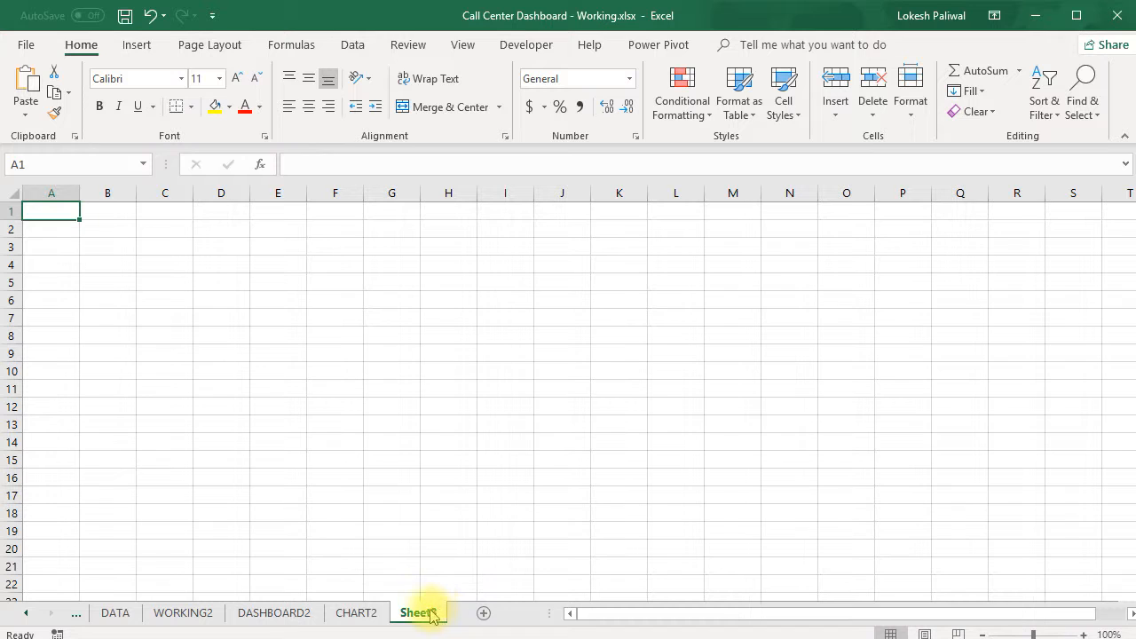
right_click(431, 615)
click(501, 424)
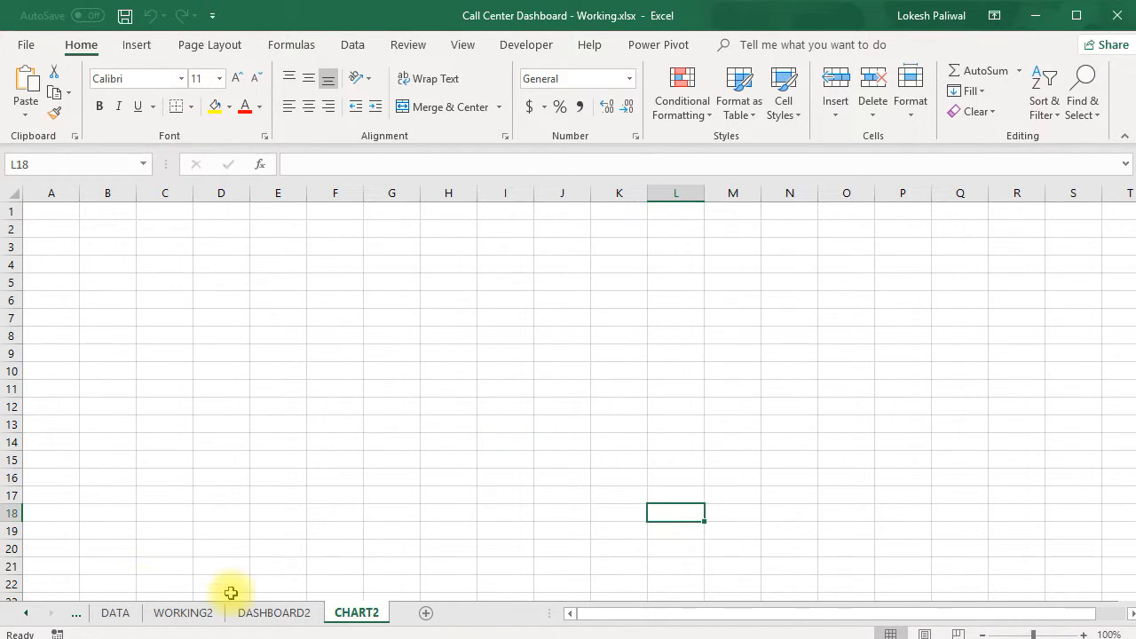
Move the CHART sheet so that it sits between DASHBOARD2 and CHART2
click(75, 616)
click(101, 612)
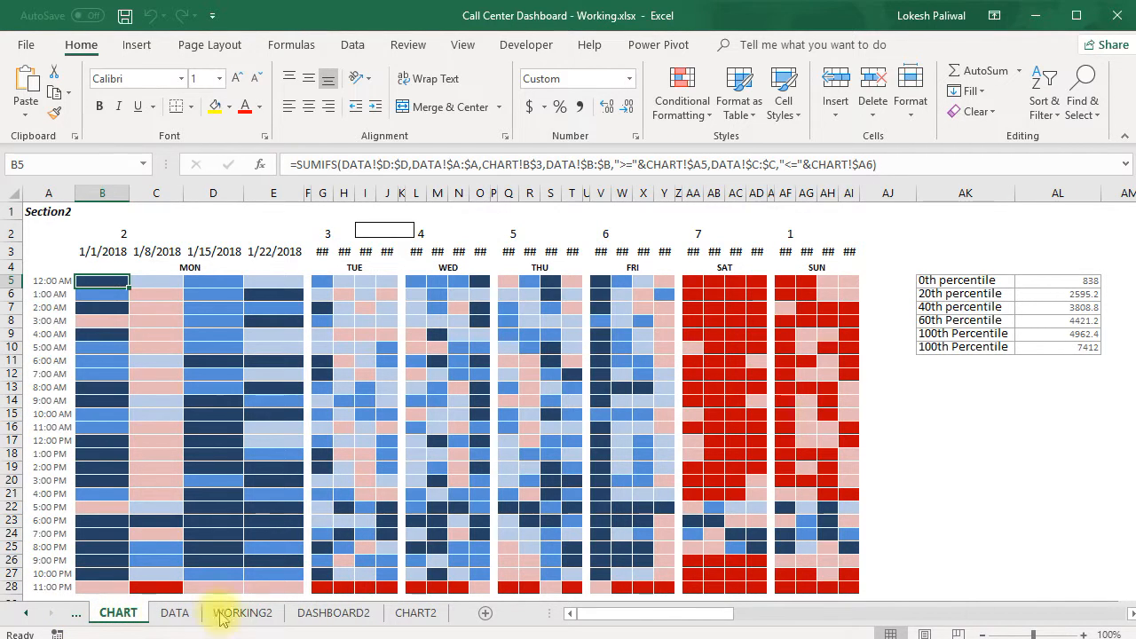
drag(346, 611, 400, 615)
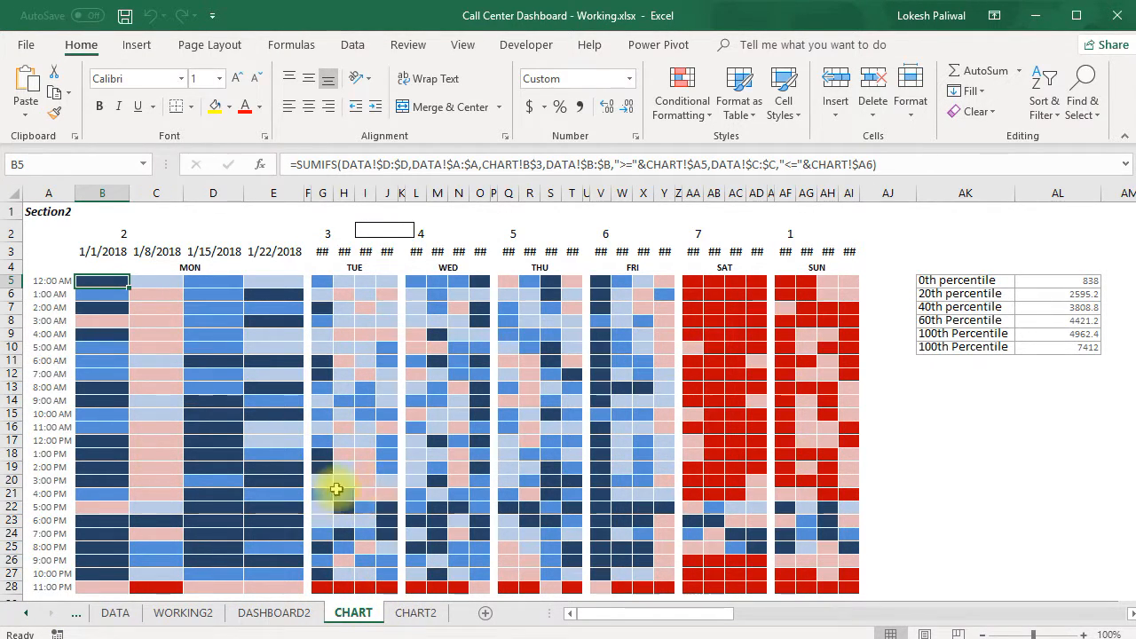
Examine the full CHOOSE formula in CHART cell B3 in an enlarged formula bar, and look at the month on DASHBOARD2
click(115, 252)
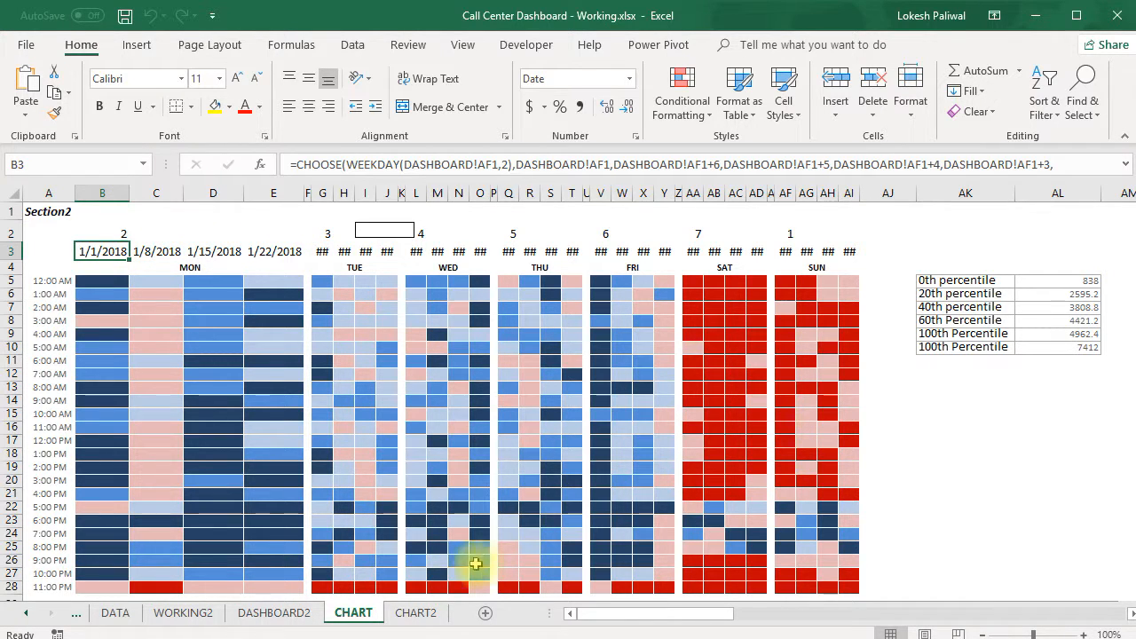
drag(513, 177, 515, 197)
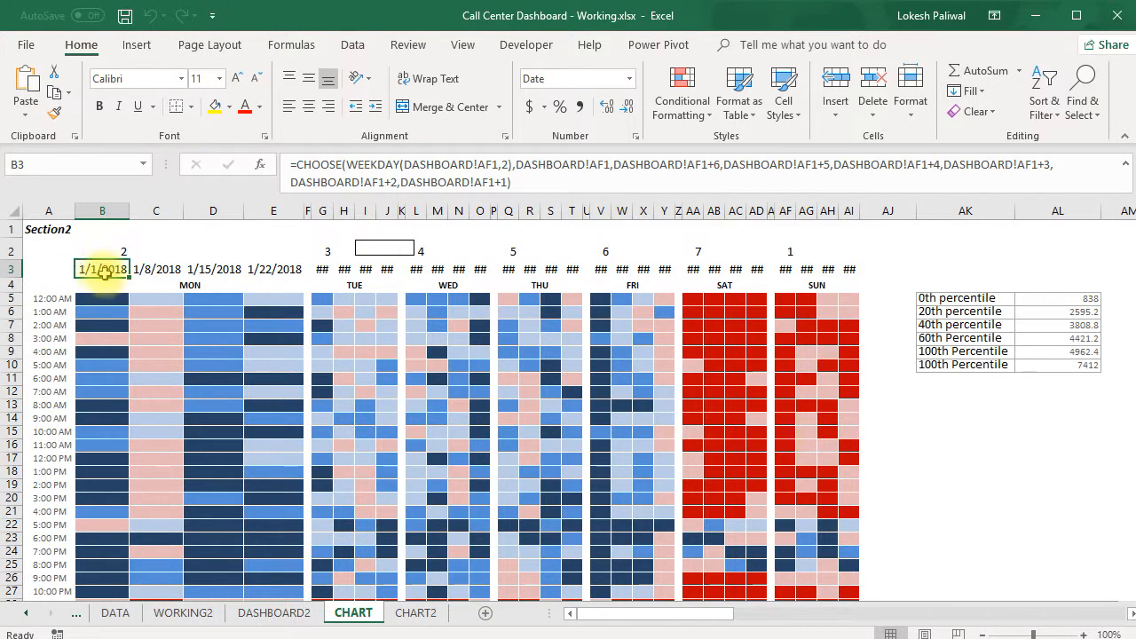
click(258, 613)
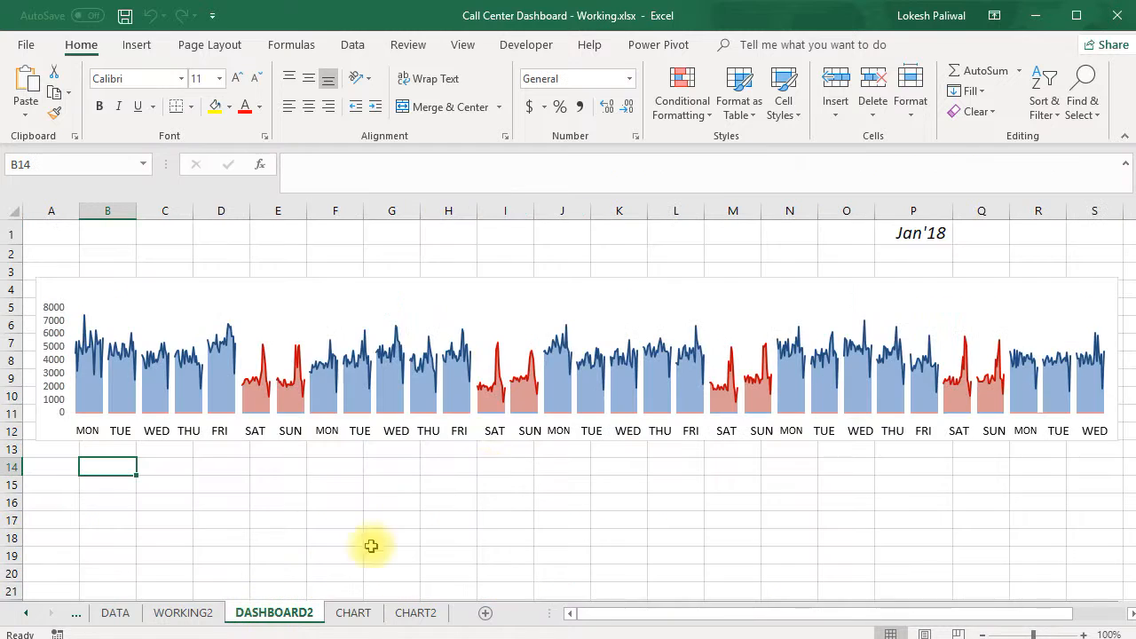
click(353, 613)
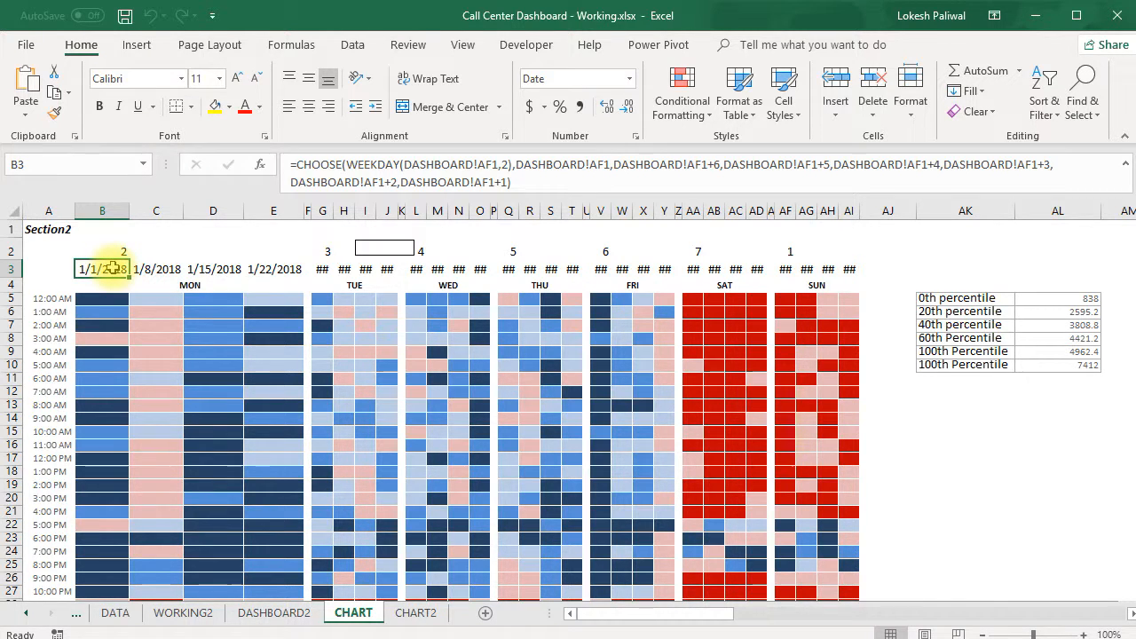
Set the month selector in cell AF1 of the DASHBOARD sheet to Feb'18
click(274, 613)
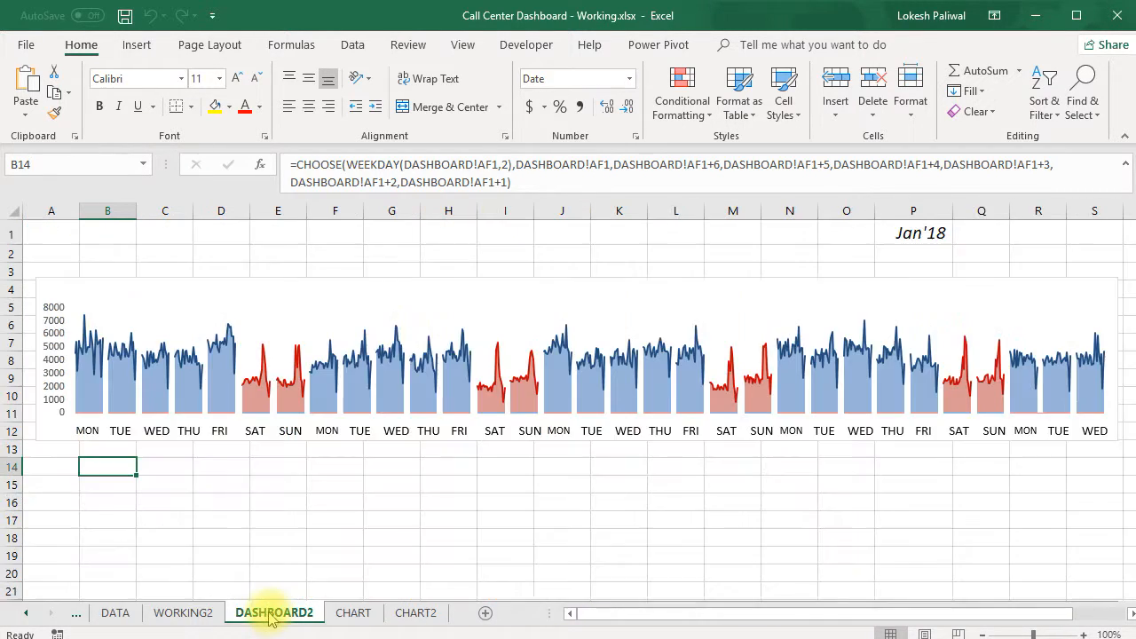
click(77, 613)
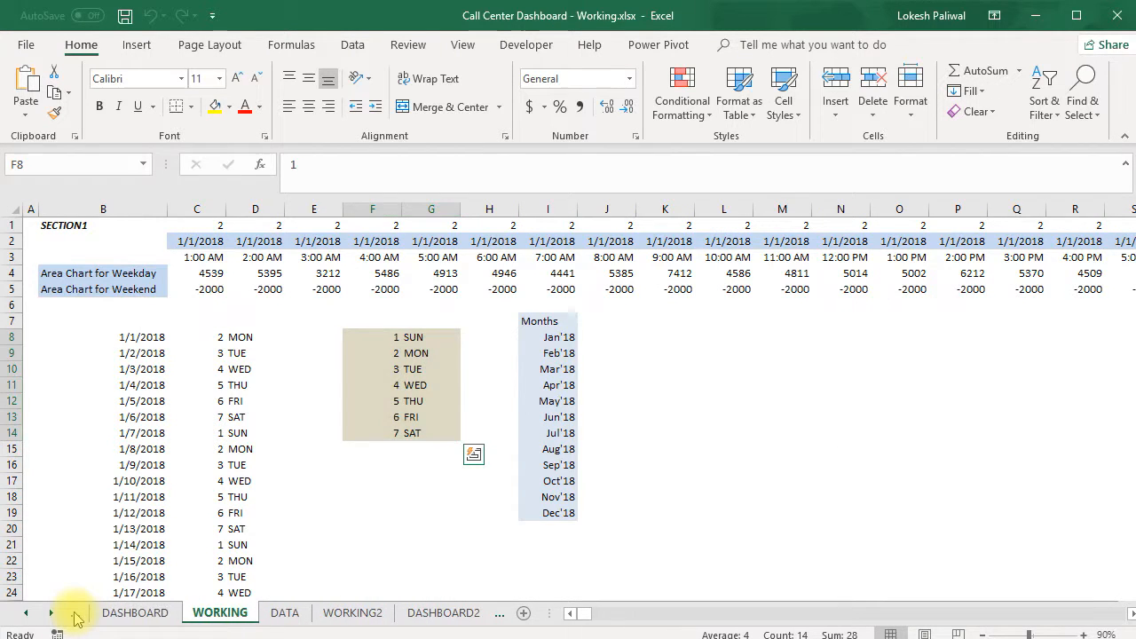
click(135, 612)
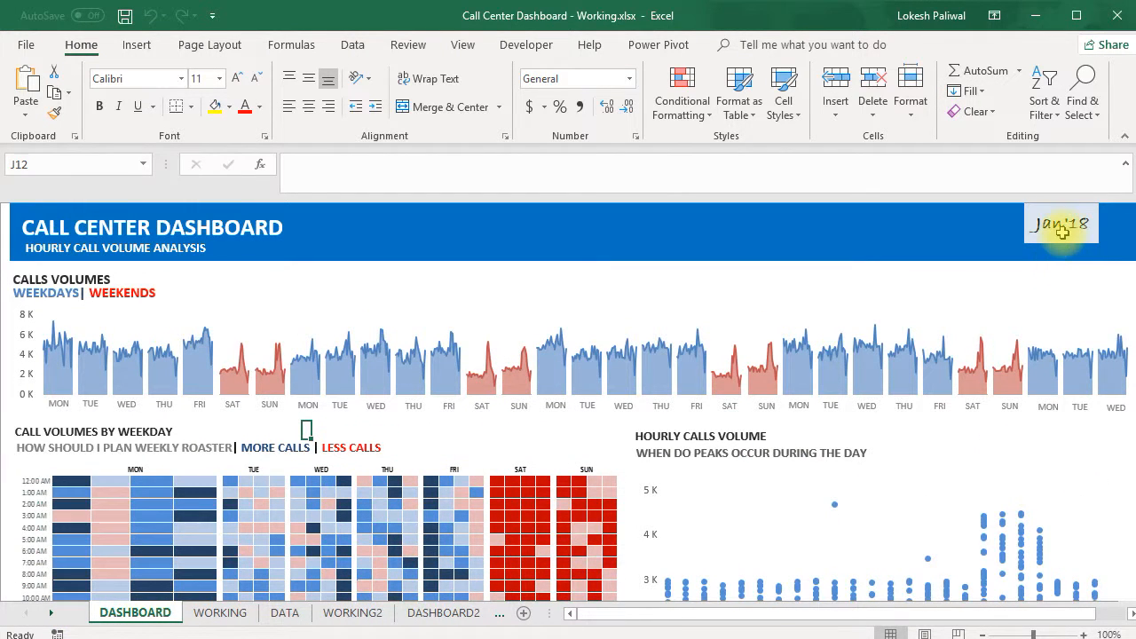
click(1063, 231)
click(1107, 235)
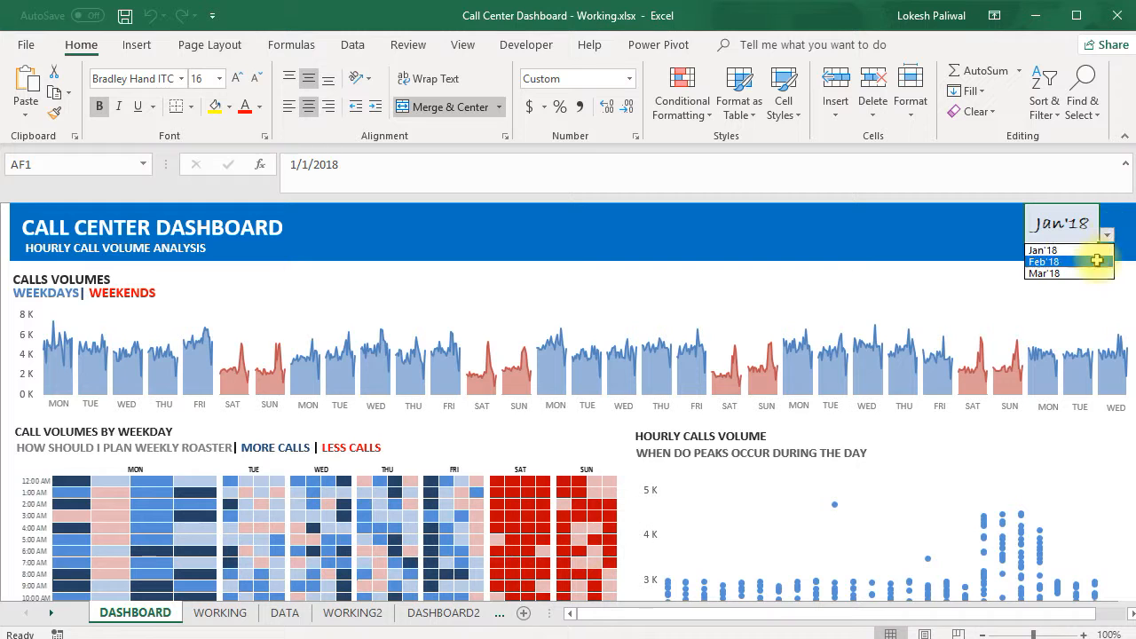
click(1097, 260)
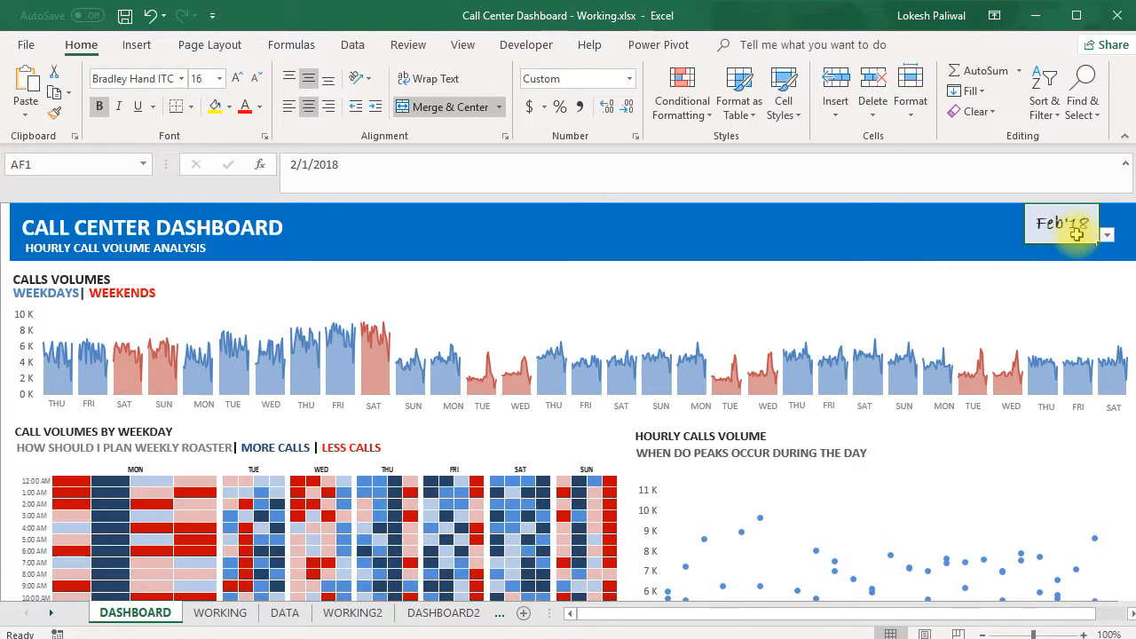
Autofit column C on the CHART sheet so that the date in C3 fits
click(465, 615)
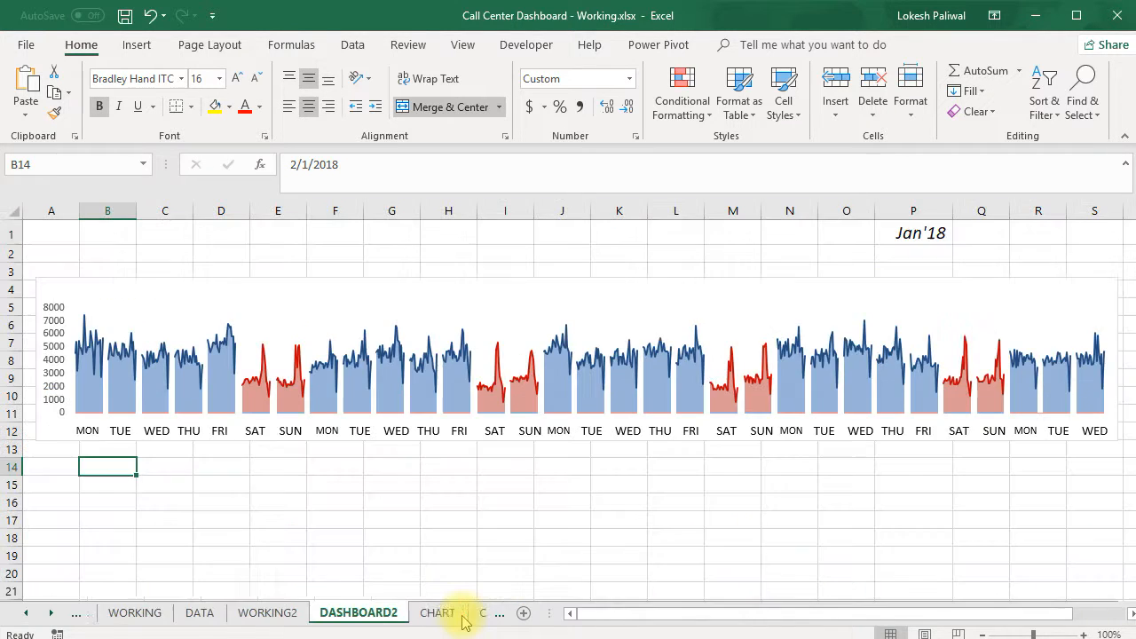
click(461, 616)
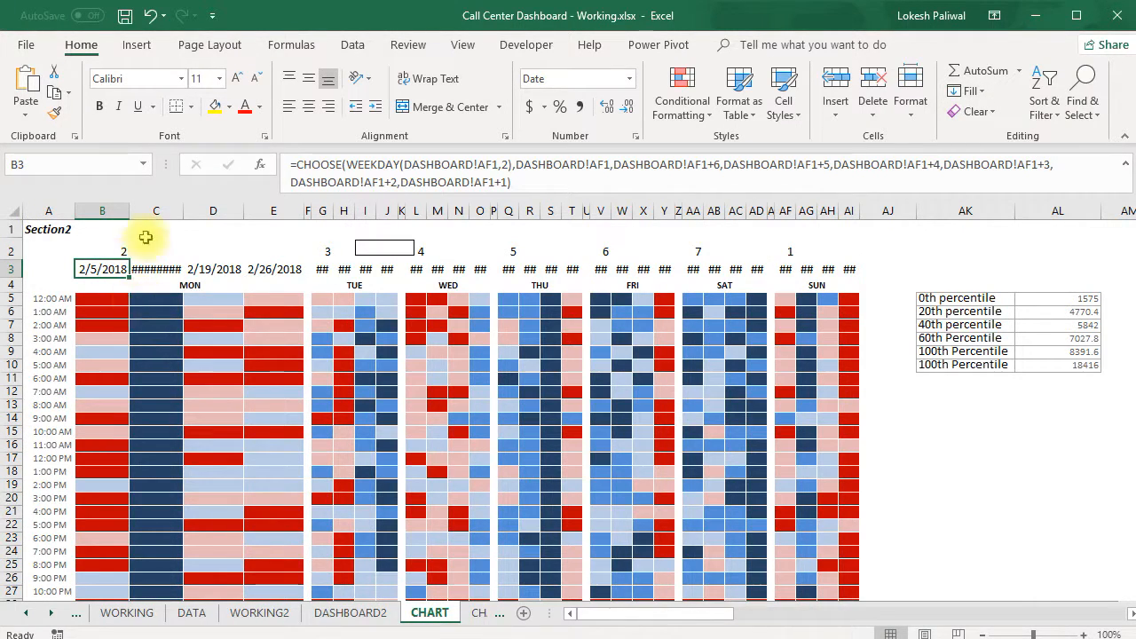
double_click(183, 212)
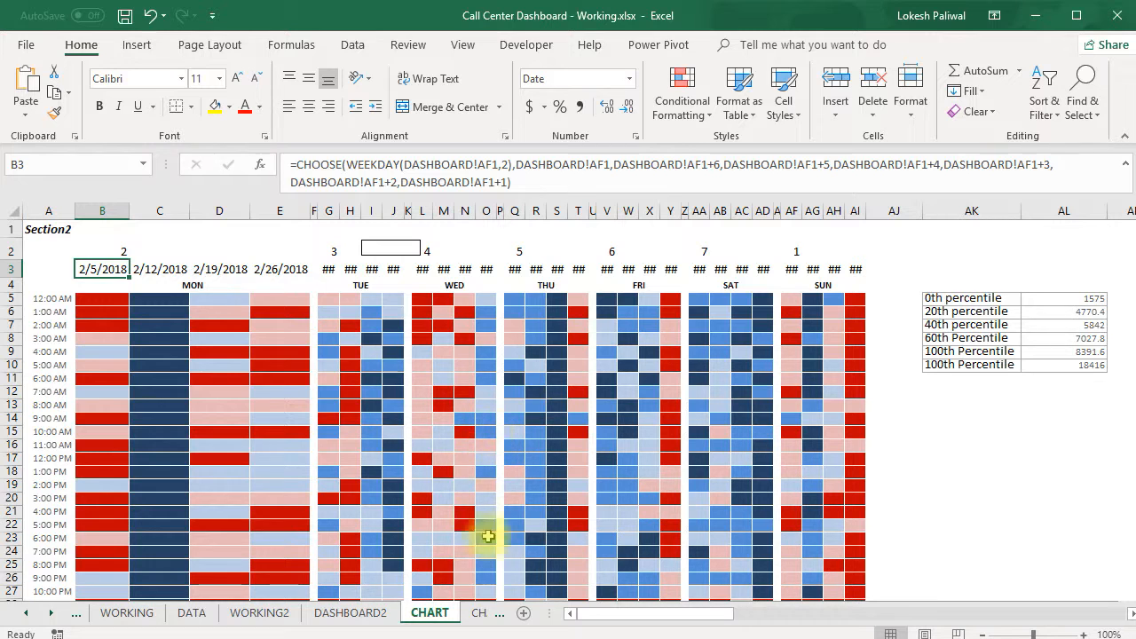
Enter the sample formula =CHOOSE(4,"A","B","C","D","E","F") in cell H2 of the CHART2 sheet
click(477, 616)
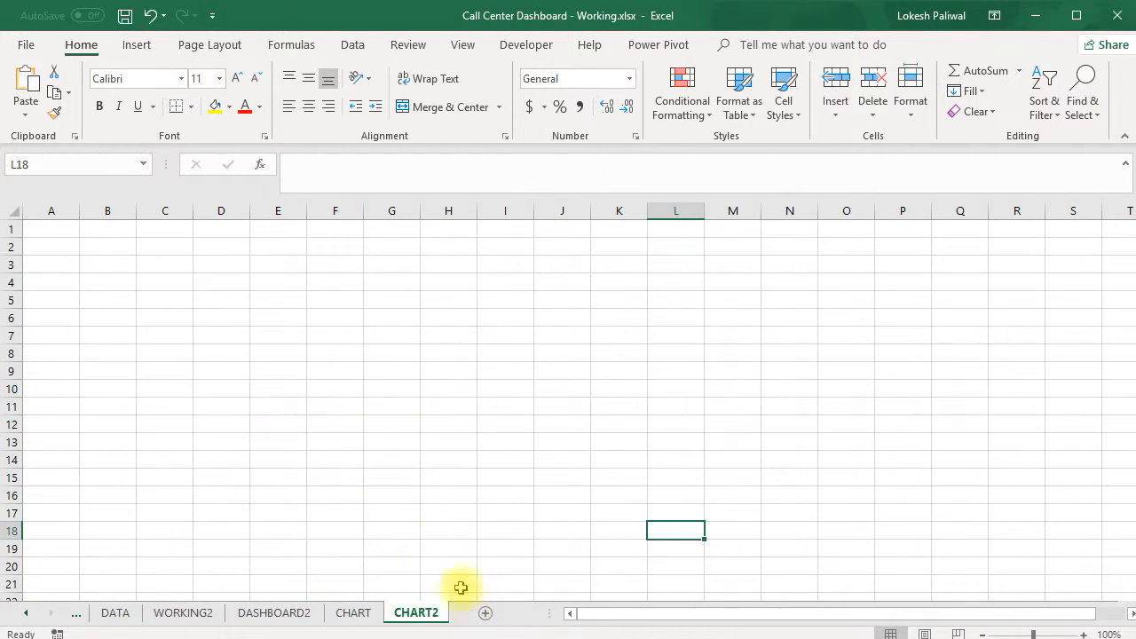
click(465, 246)
text(=choose(4)
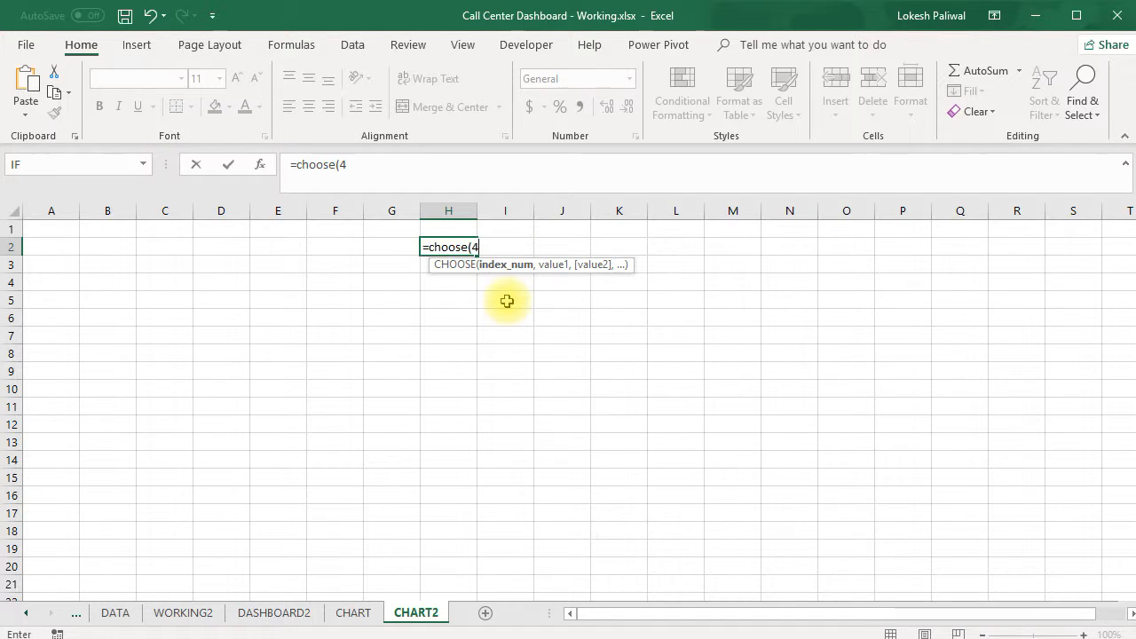
text(,)
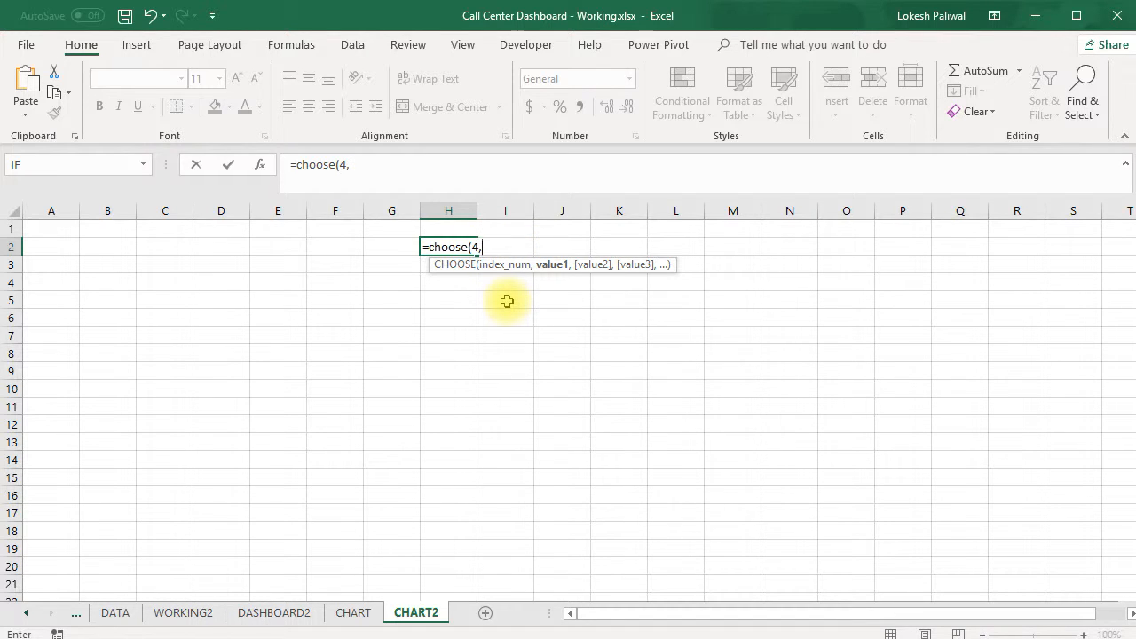
text("A",)
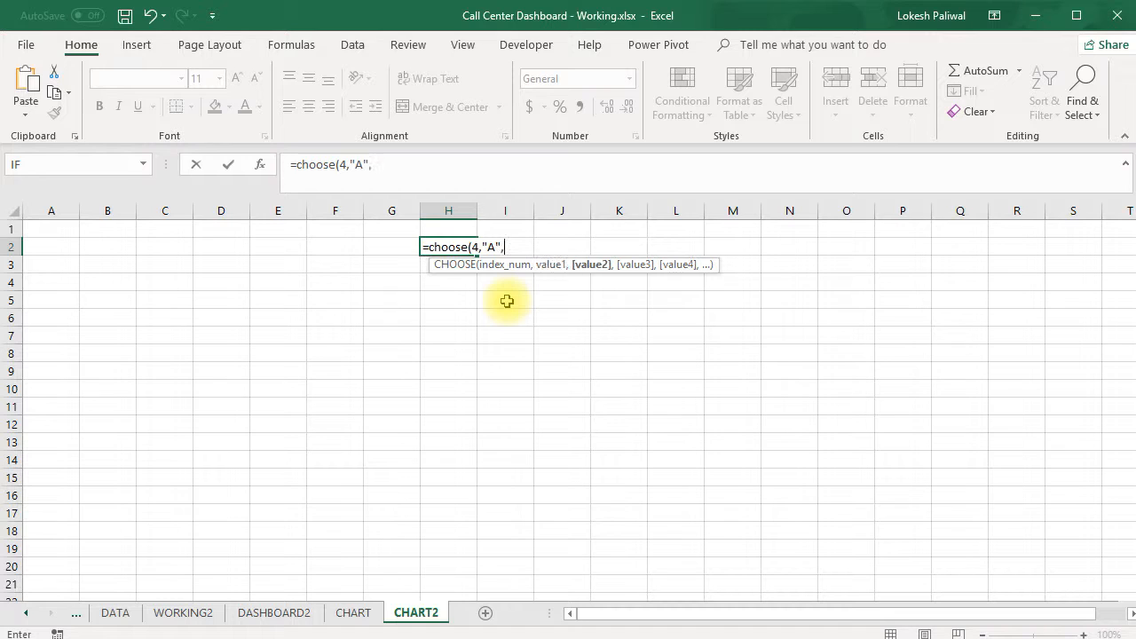
text("B",)
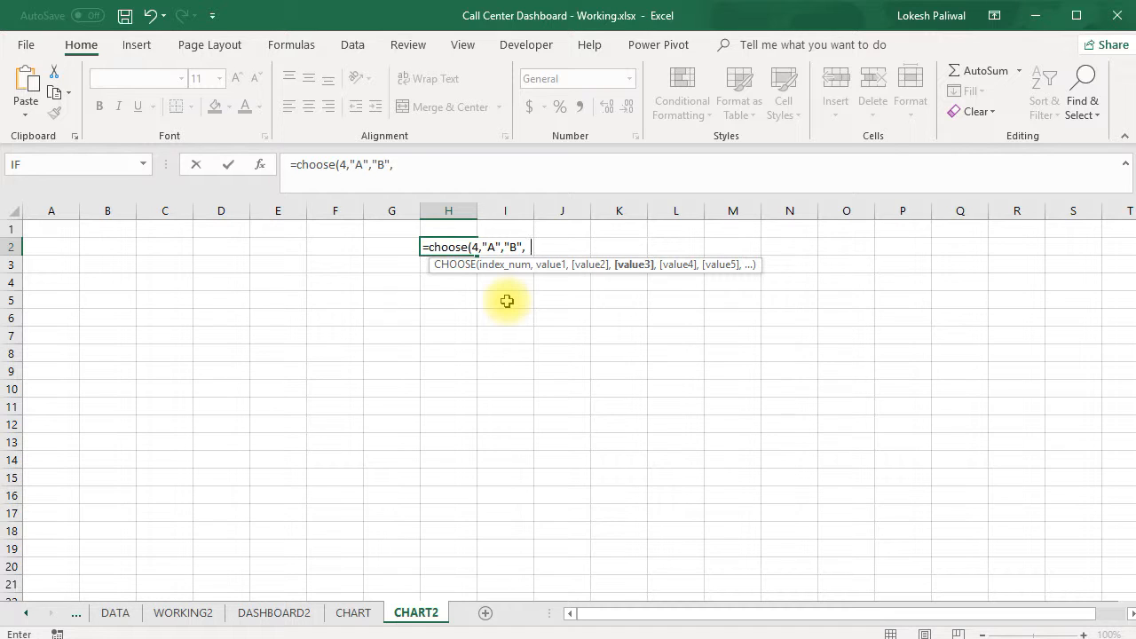
text("C",)
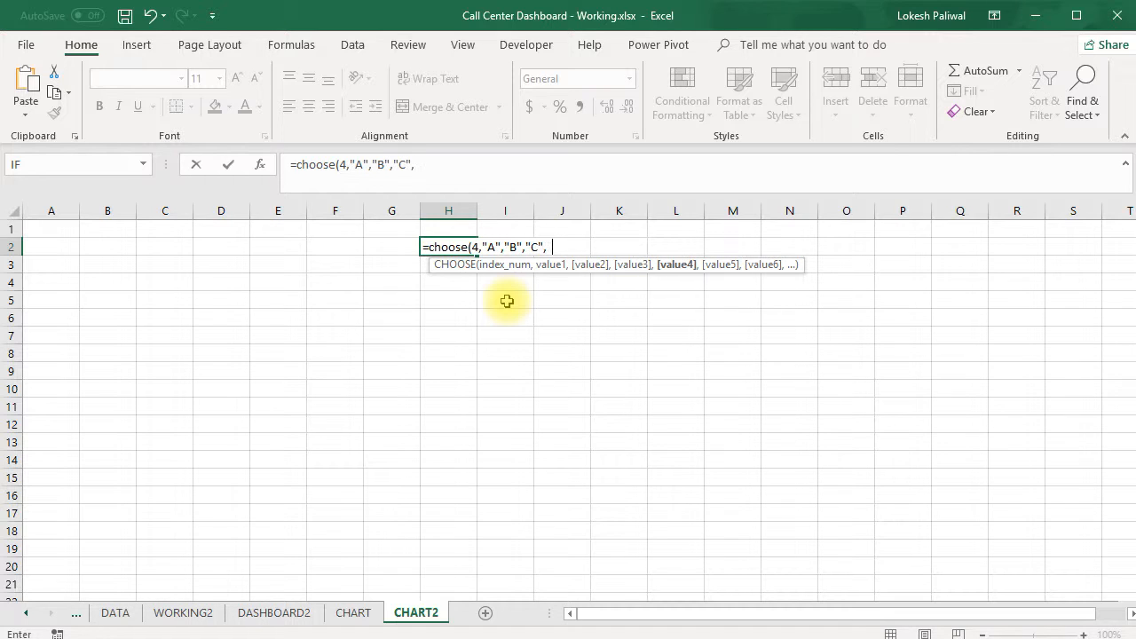
text("D","E","F)
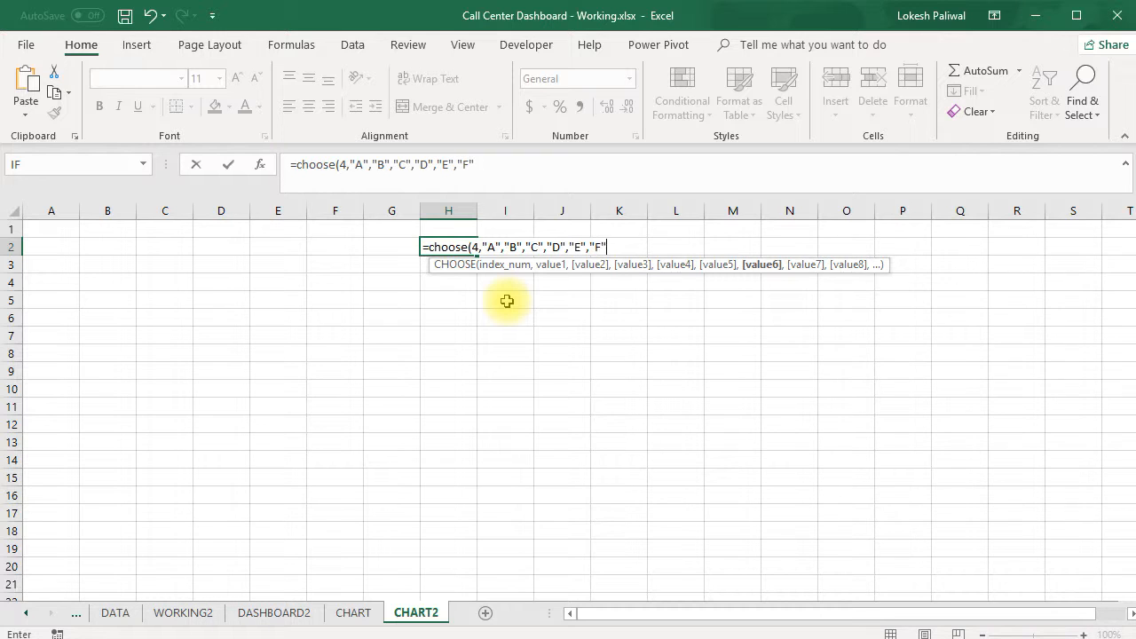
text("))
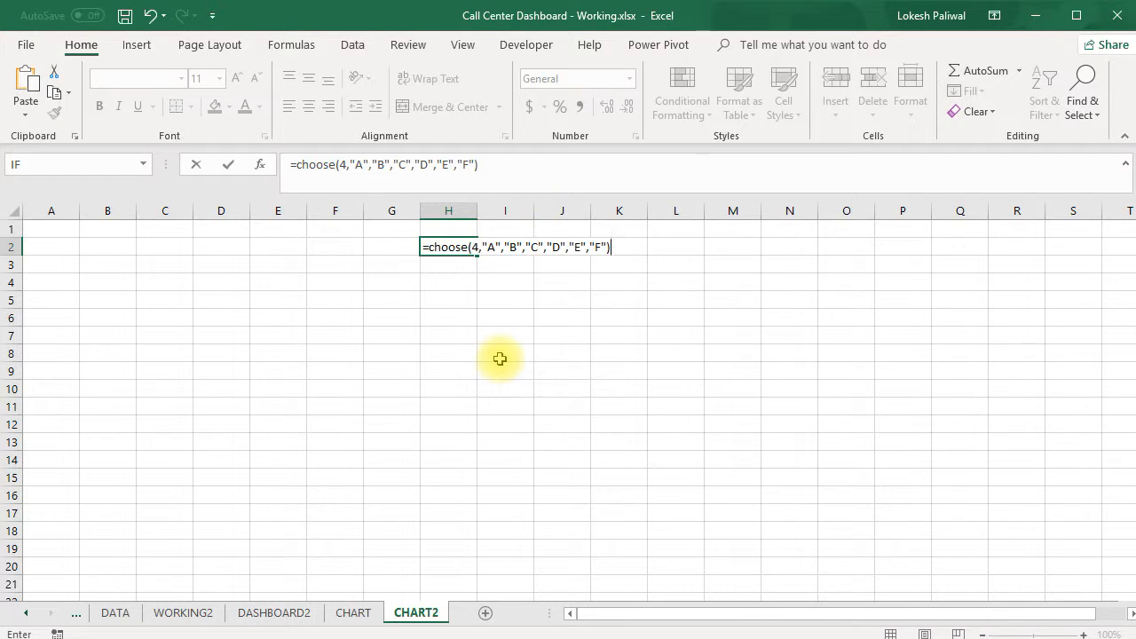
key(Return)
Change the index number of the CHOOSE formula in H2 to 2
click(451, 246)
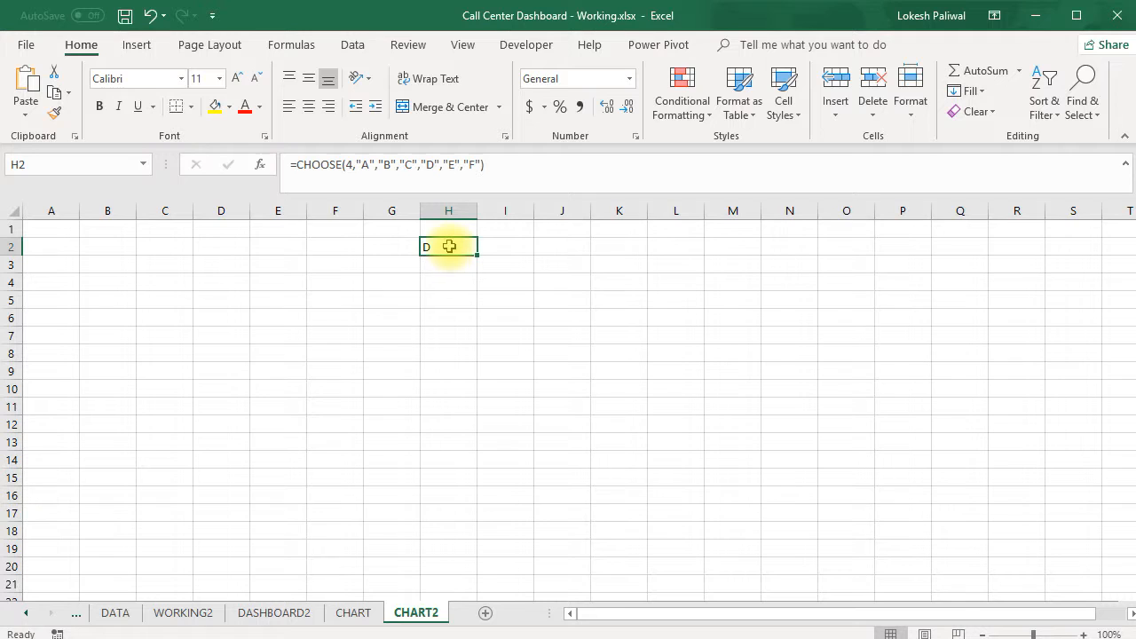
double_click(467, 245)
click(484, 246)
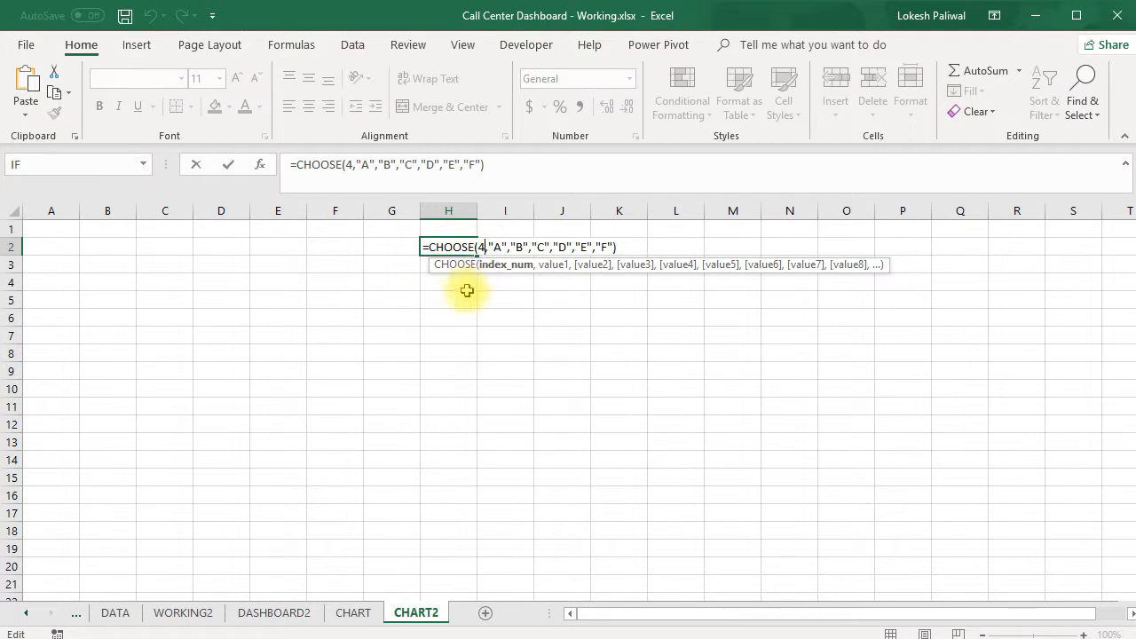
key(BackSpace)
text(2)
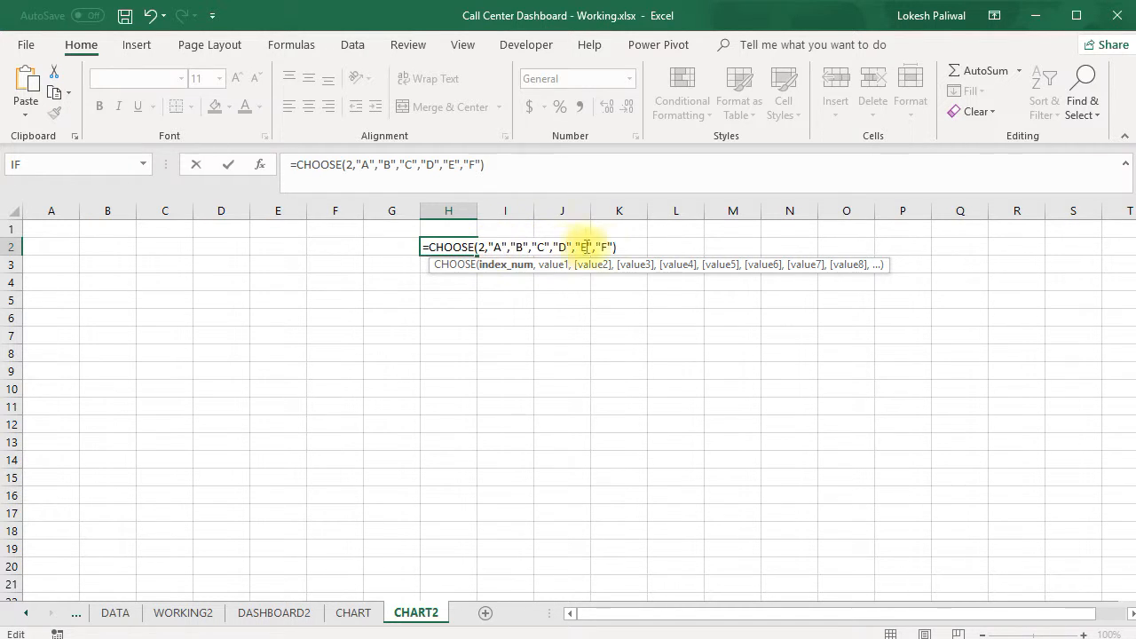
key(Return)
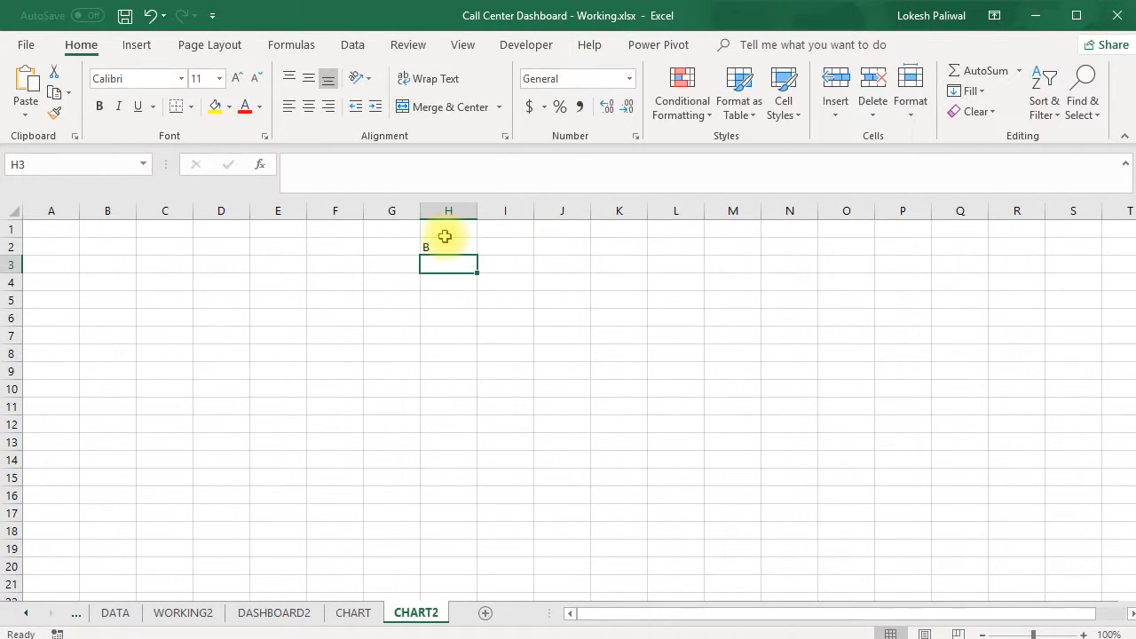
Start a CHOOSE formula in cell B3 whose index is a WEEKDAY function referencing cell P1 of the DASHBOARD2 sheet
click(445, 242)
click(115, 268)
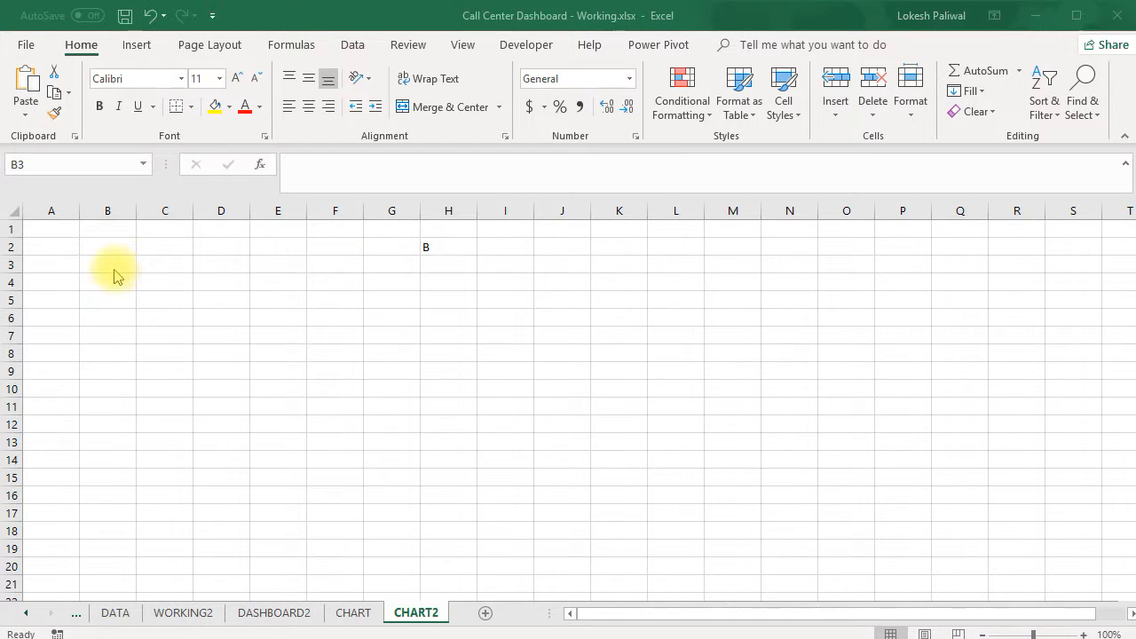
click(107, 264)
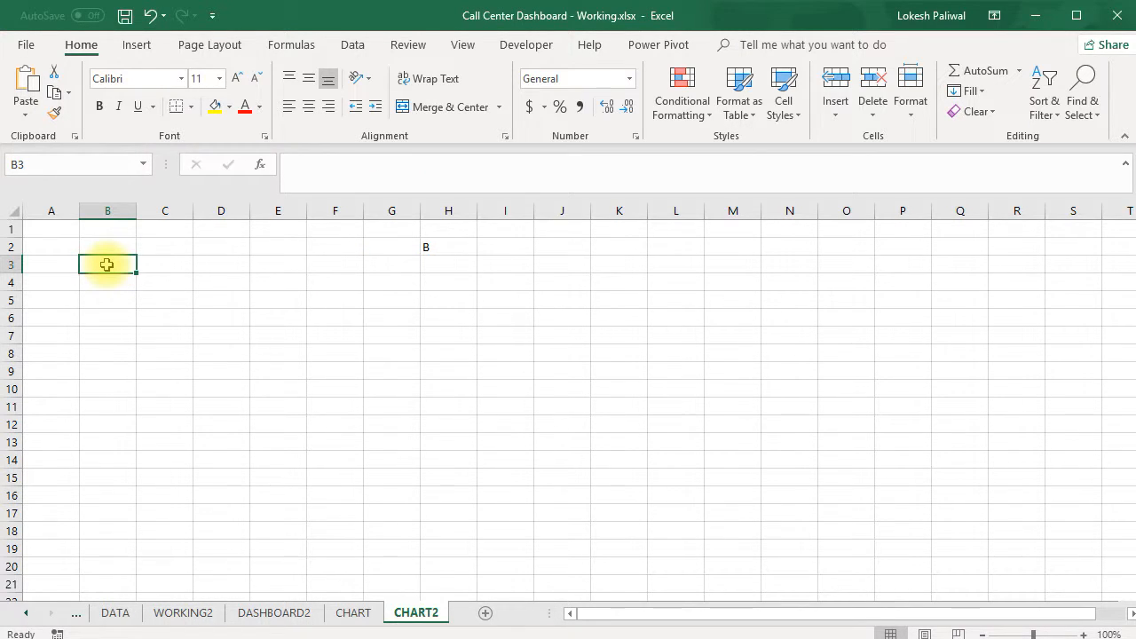
text(=c)
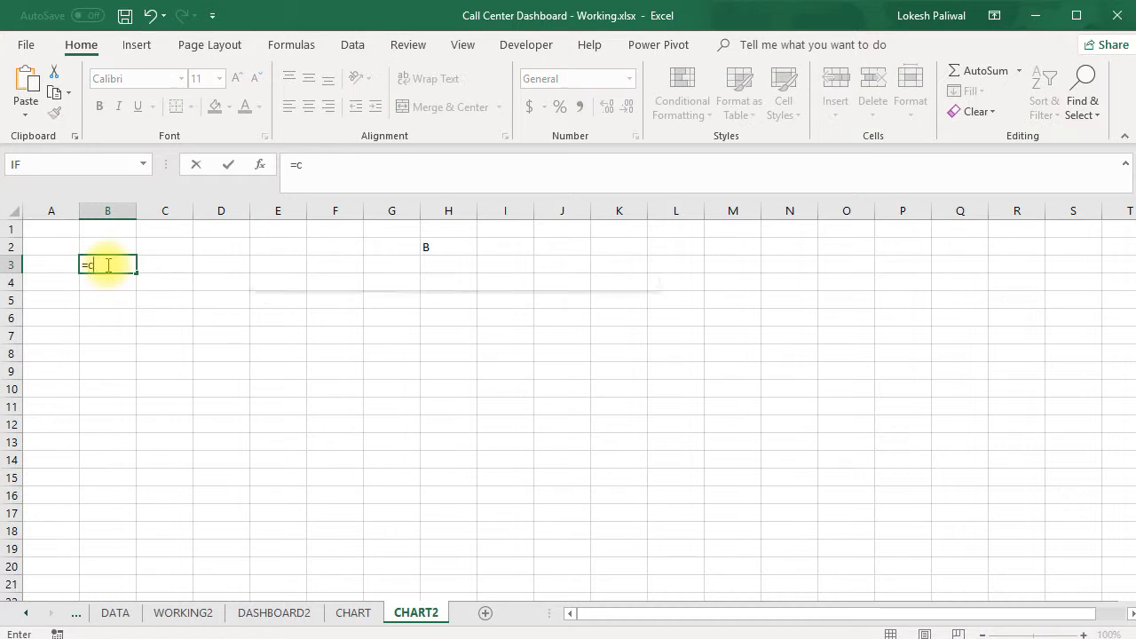
text(hoose()
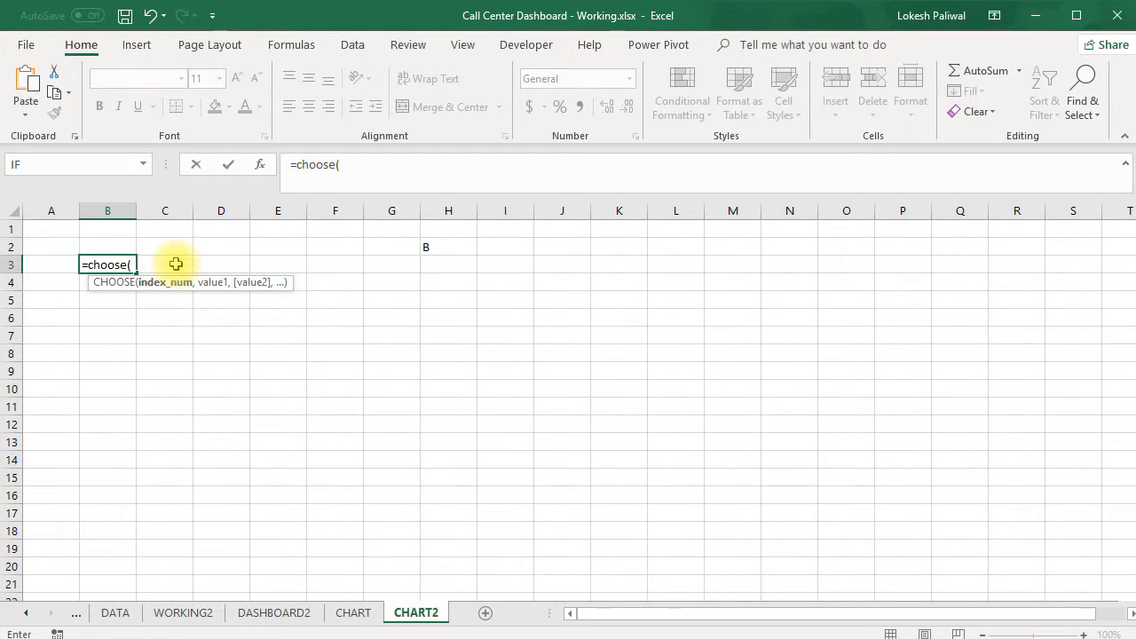
text(weekday)
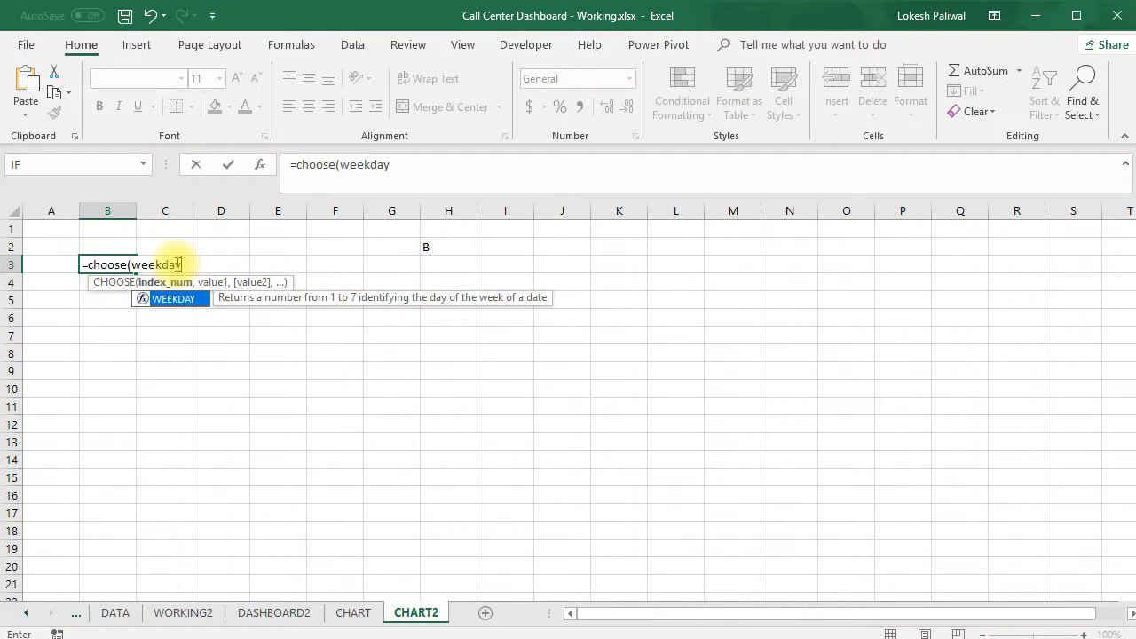
text(()
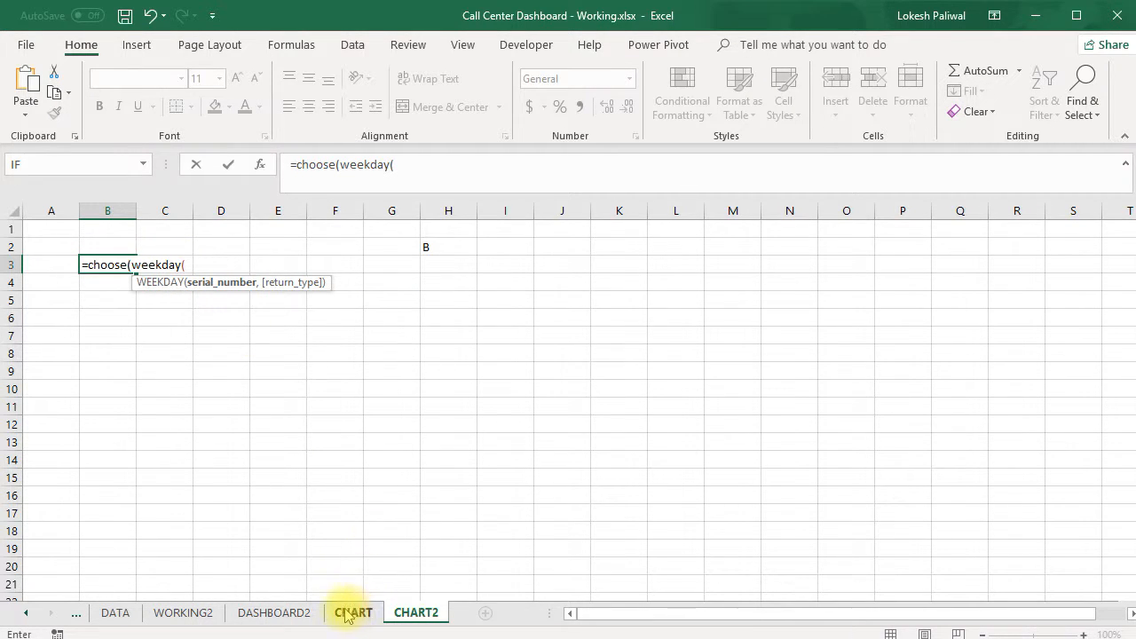
click(293, 615)
click(904, 234)
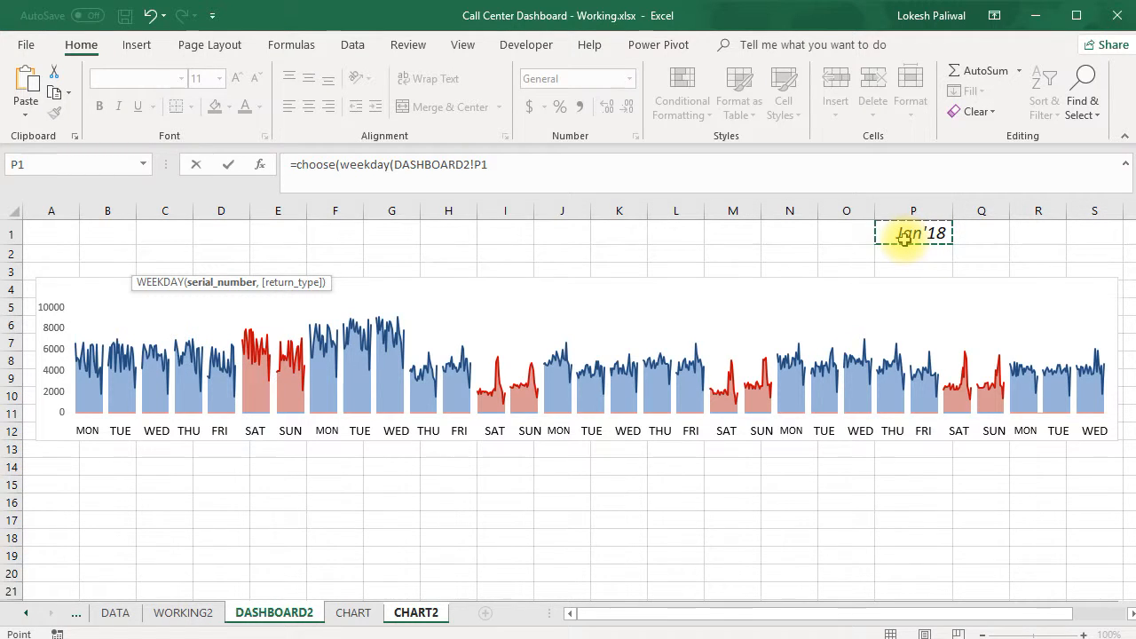
Give the WEEKDAY function return type 2 (Monday 1 through Sunday 7) and close it as the CHOOSE index
click(512, 165)
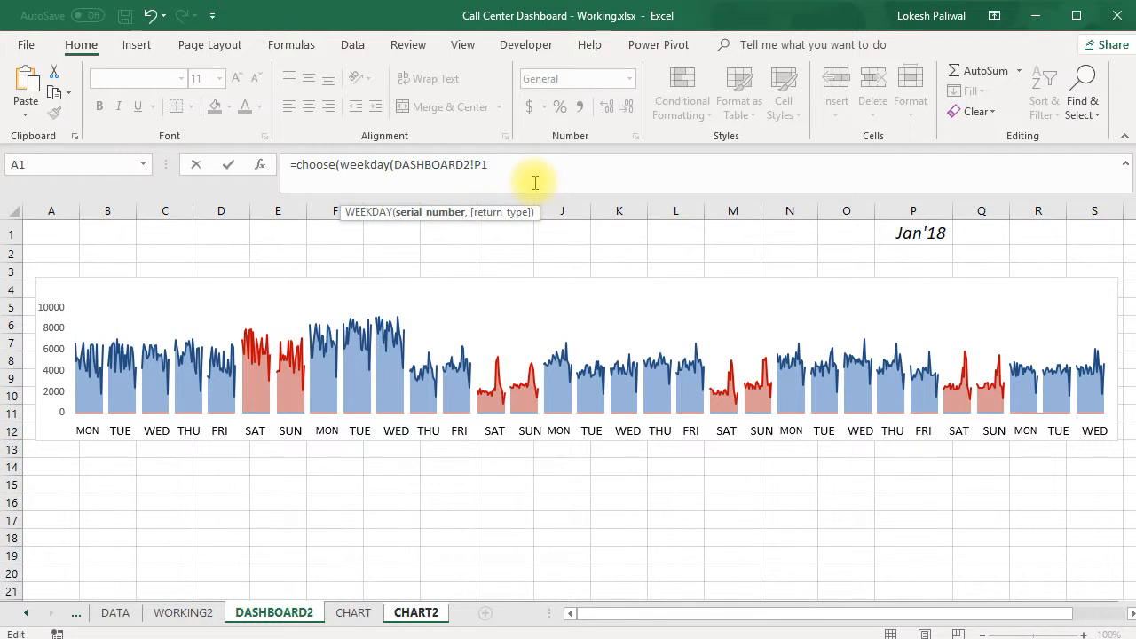
text(,2)
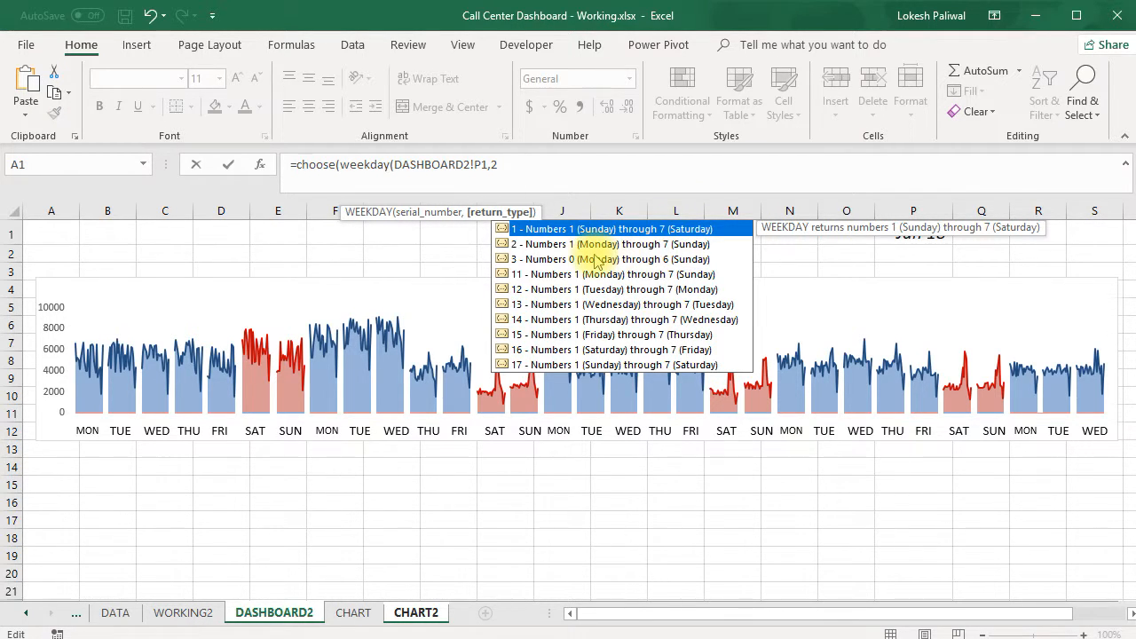
key(BackSpace)
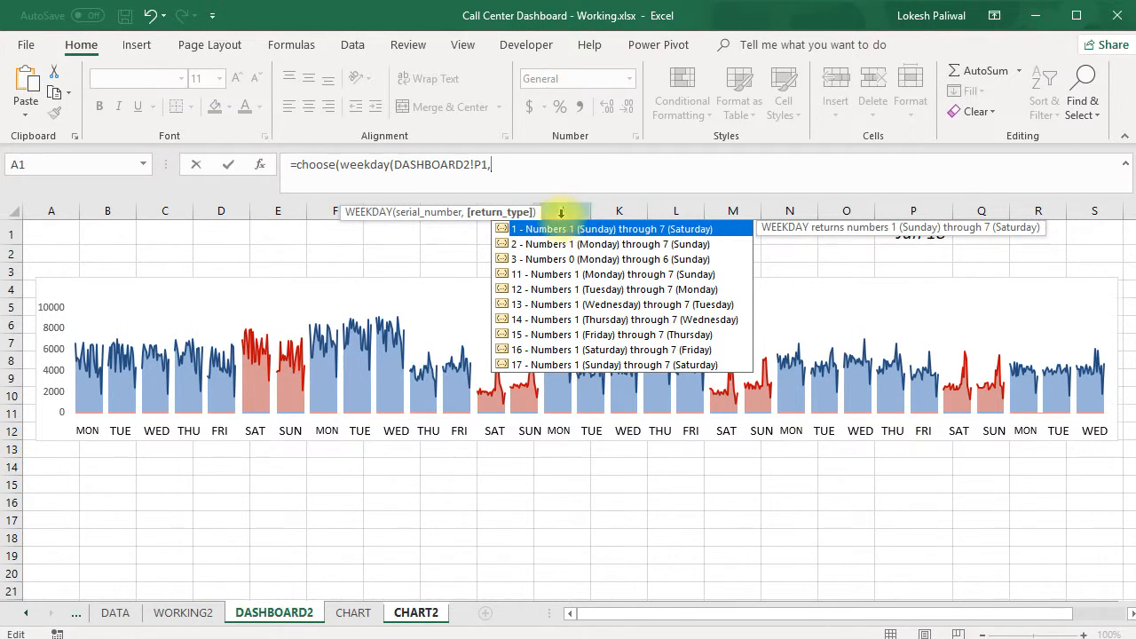
text(2),)
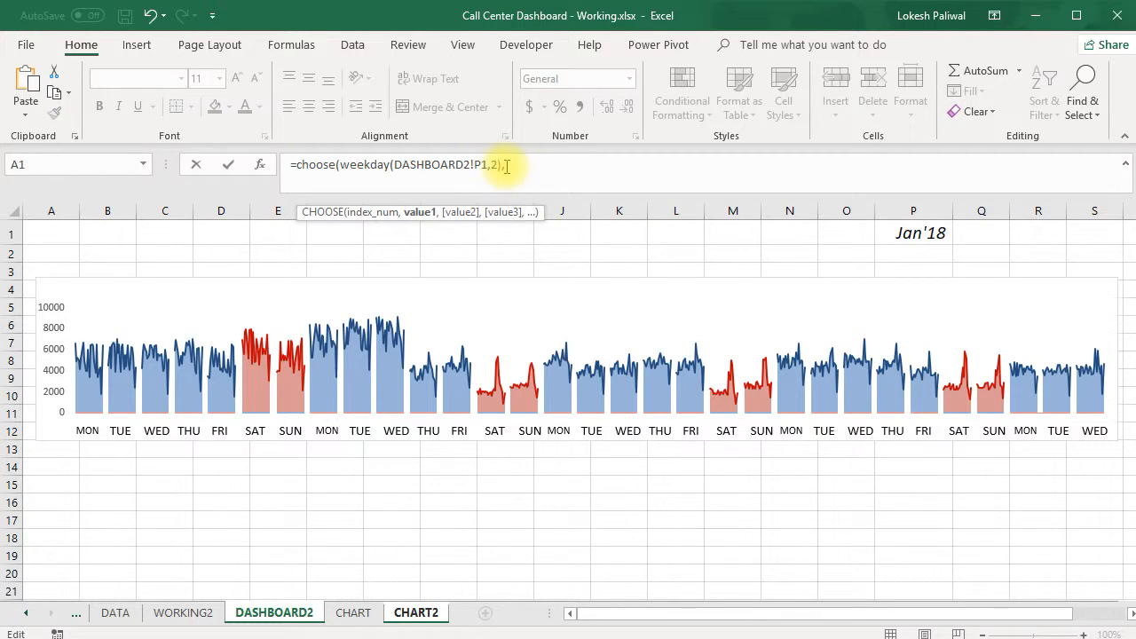
Store the unfinished CHOOSE formula in B3 as text with a leading apostrophe
click(287, 180)
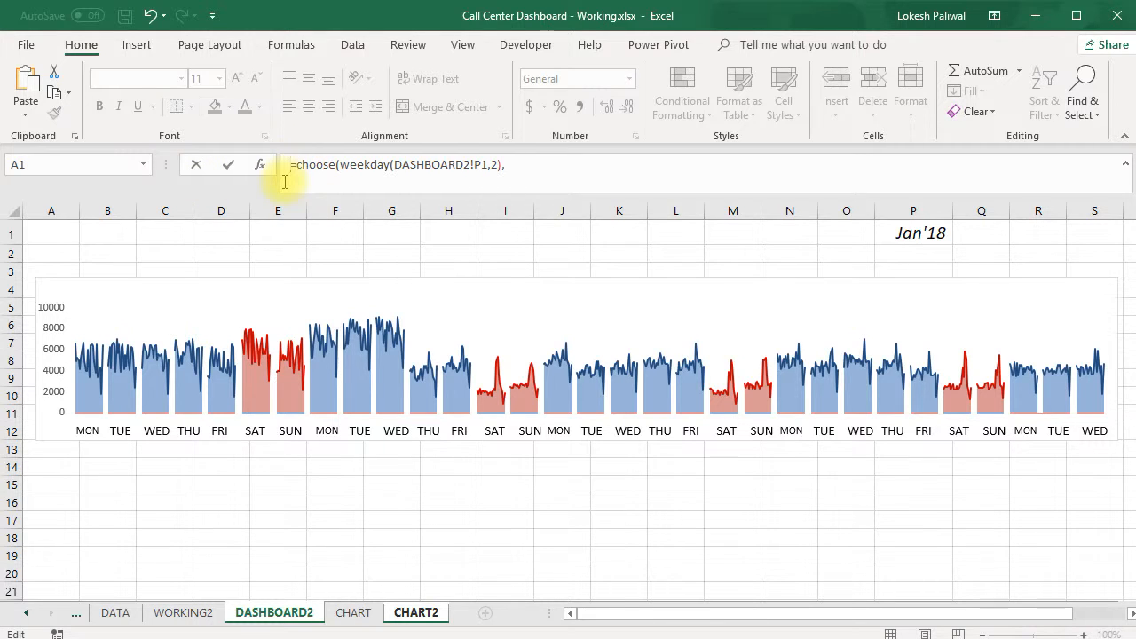
text(')
key(Return)
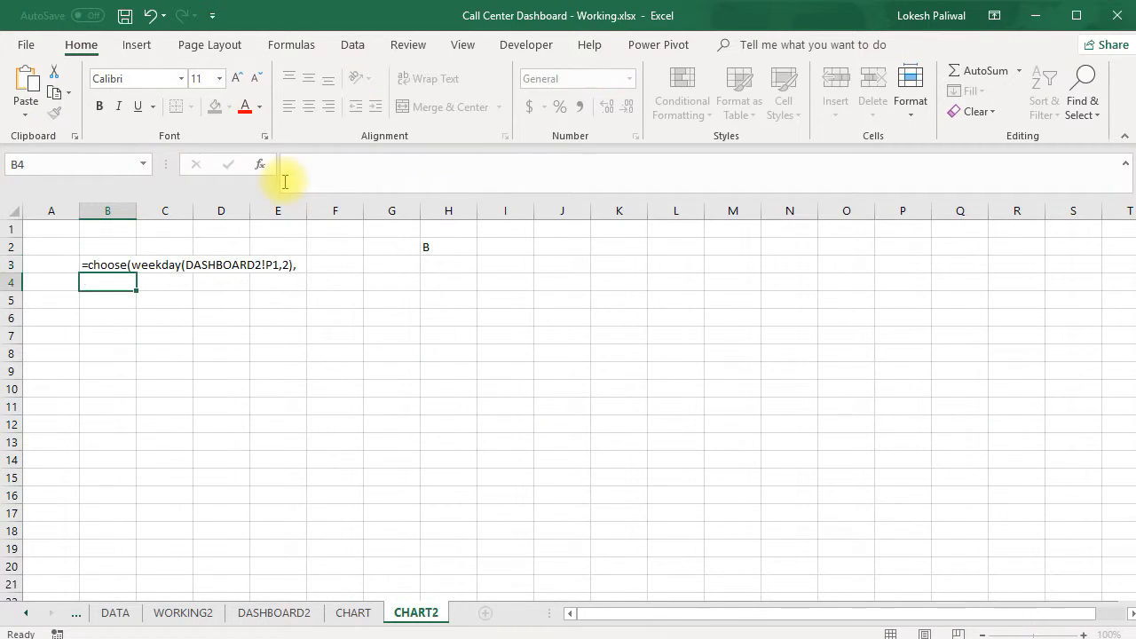
Copy the WEEKDAY part of the text in B3 and enter it in cell B1 as =WEEKDAY(DASHBOARD2!P1,2)
key(Up)
drag(344, 165, 506, 163)
key(ctrl+c)
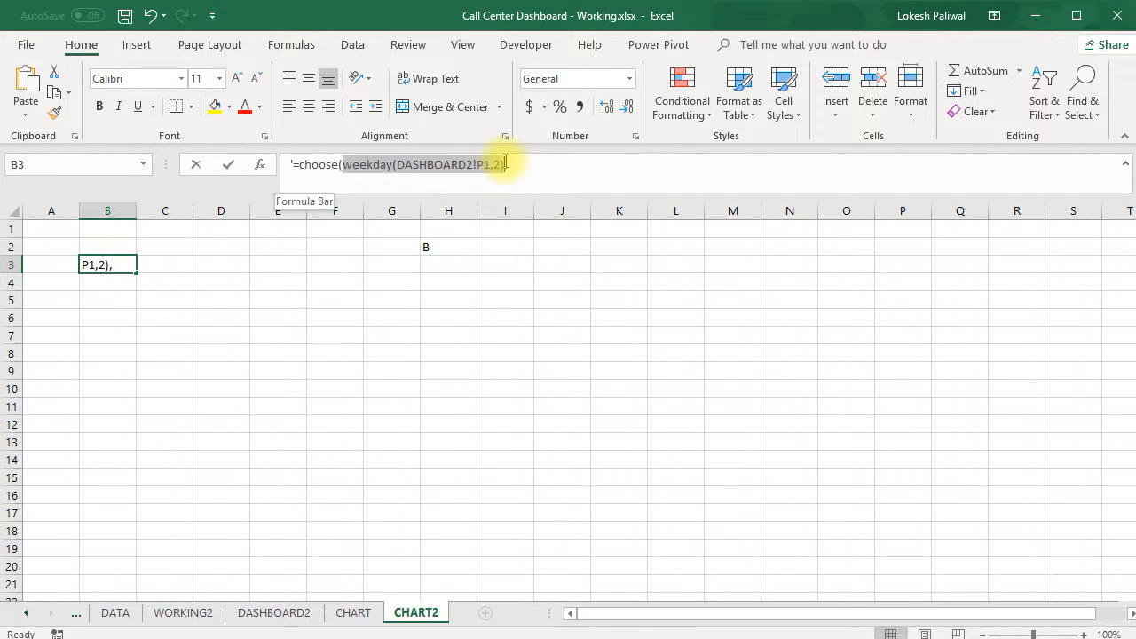
key(Escape)
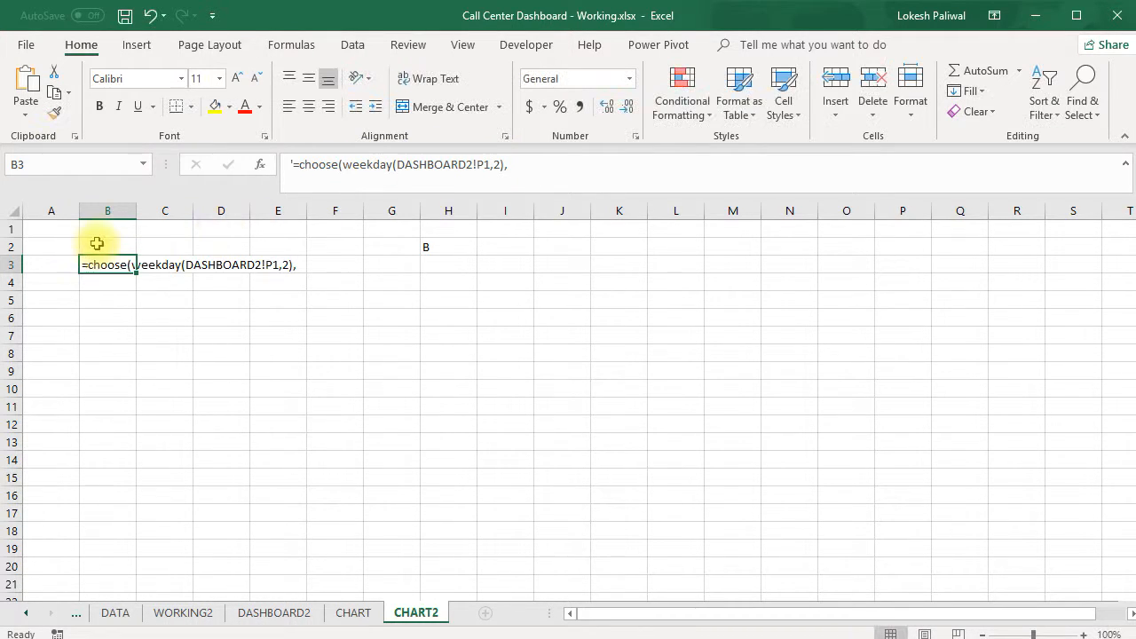
click(107, 230)
double_click(106, 231)
key(ctrl+v)
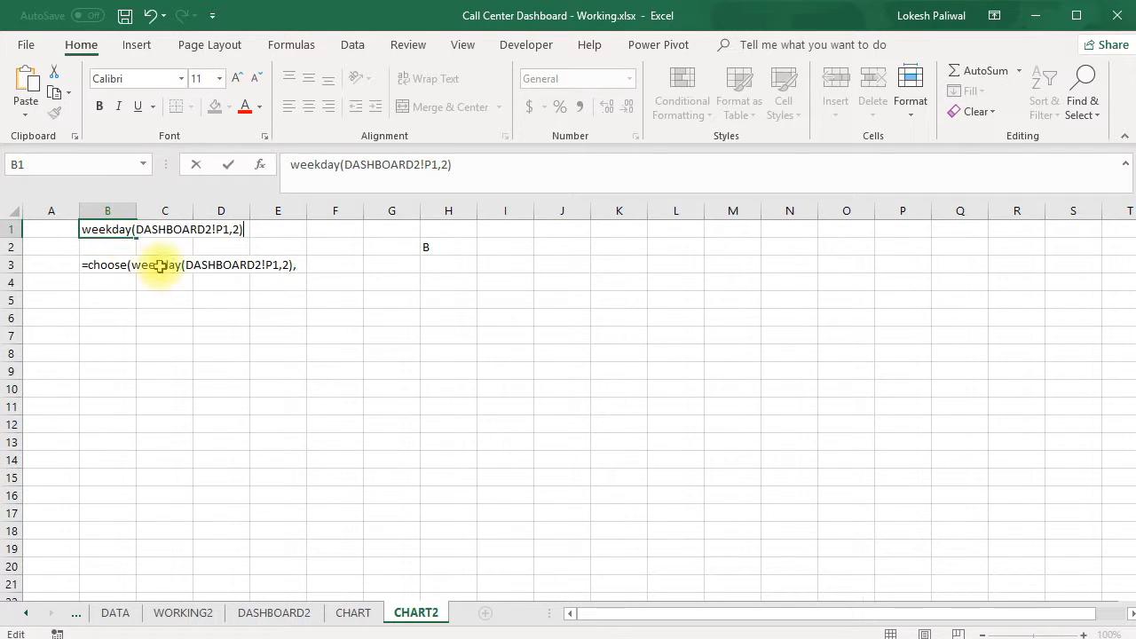
click(289, 165)
text(=)
key(Return)
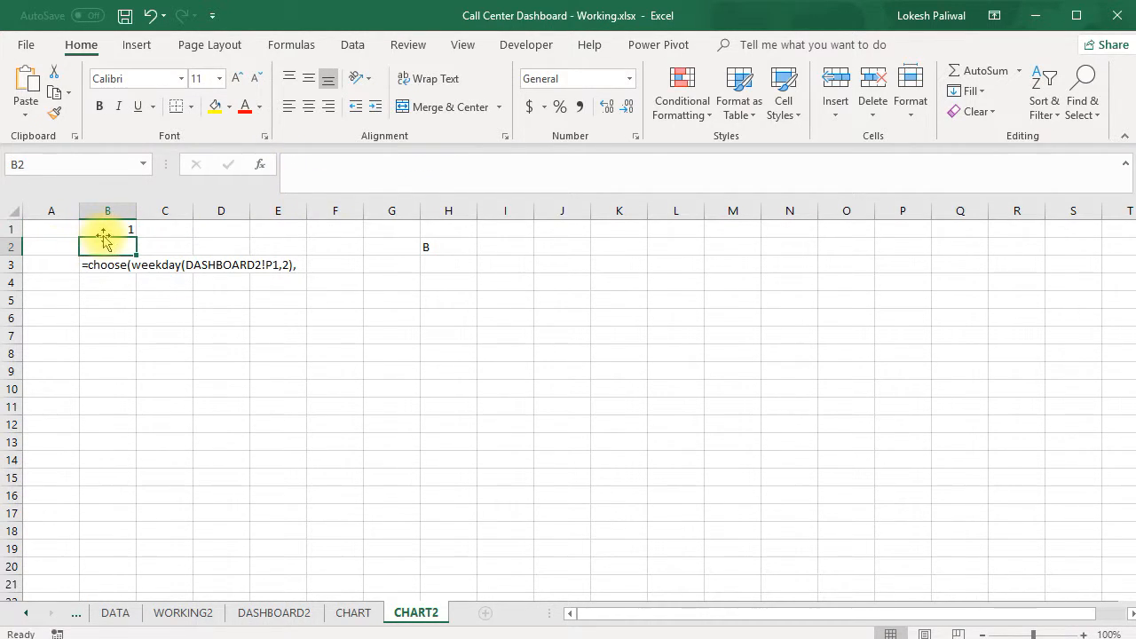
Examine the return type argument of the WEEKDAY formula in B1 without changing it
click(108, 230)
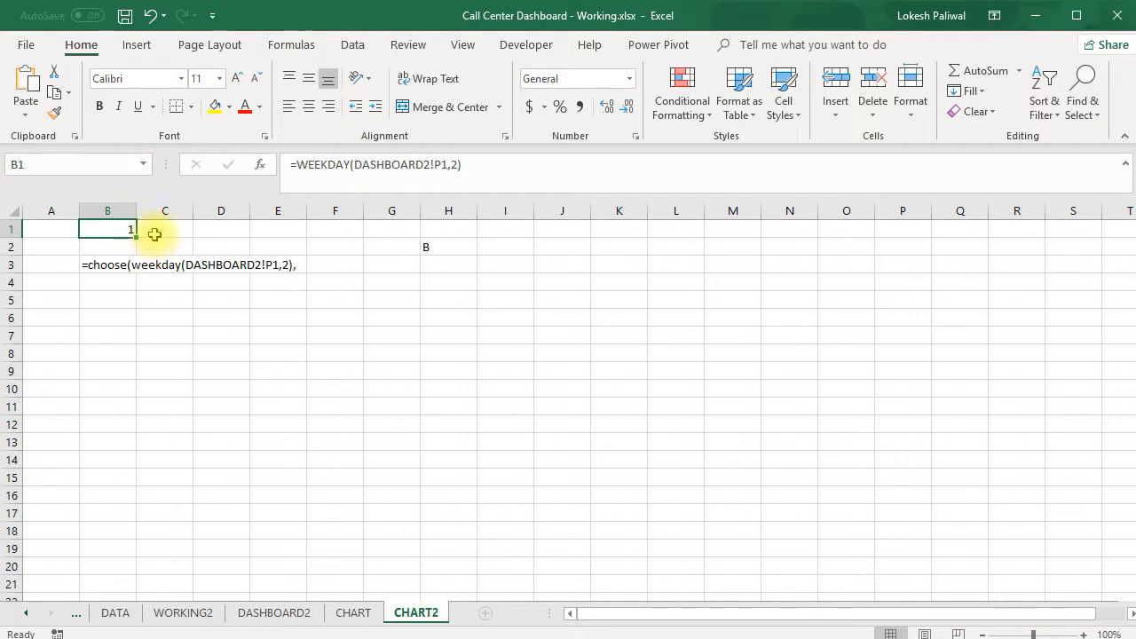
click(455, 164)
double_click(455, 164)
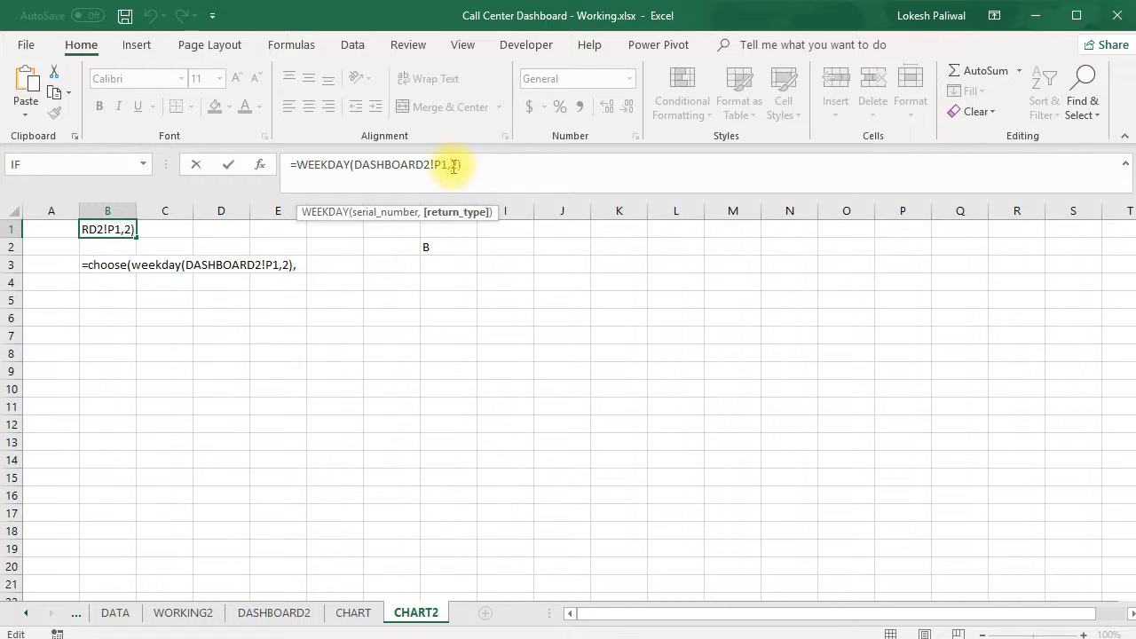
key(Escape)
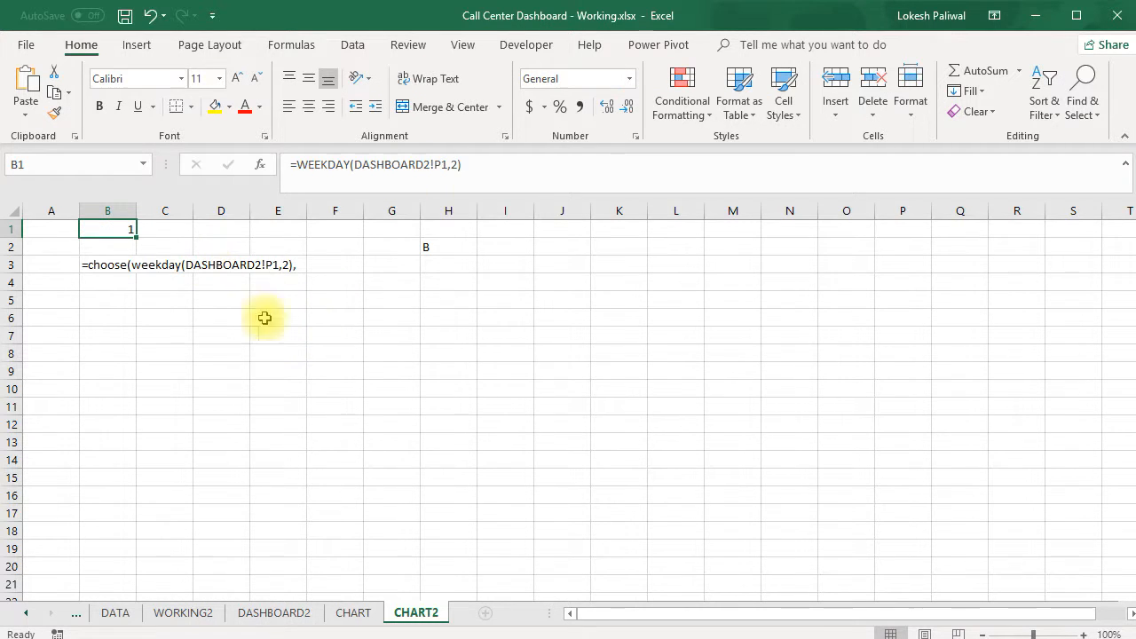
Set the month selector in cell P1 of the DASHBOARD2 sheet to Feb'18 and return to the CHART2 sheet
click(308, 617)
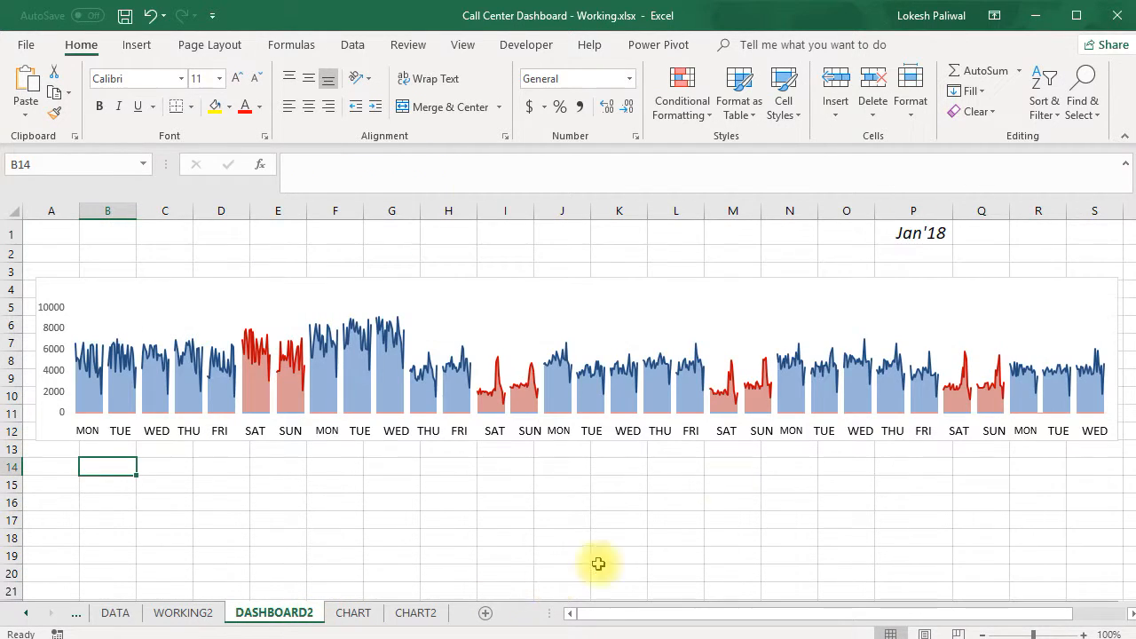
click(912, 236)
click(962, 236)
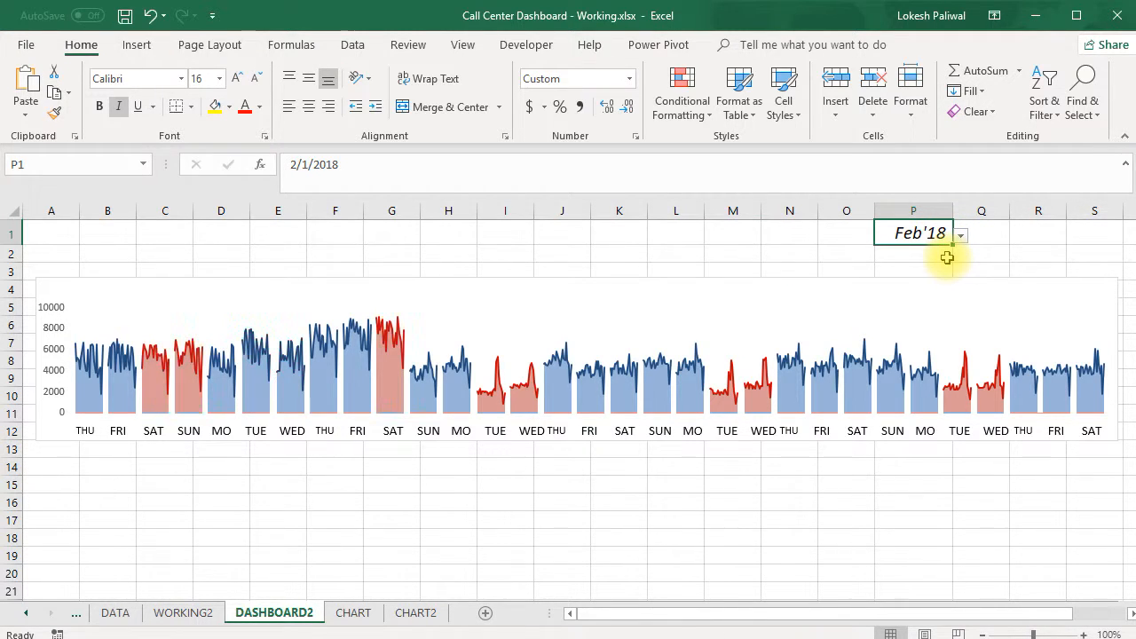
click(417, 613)
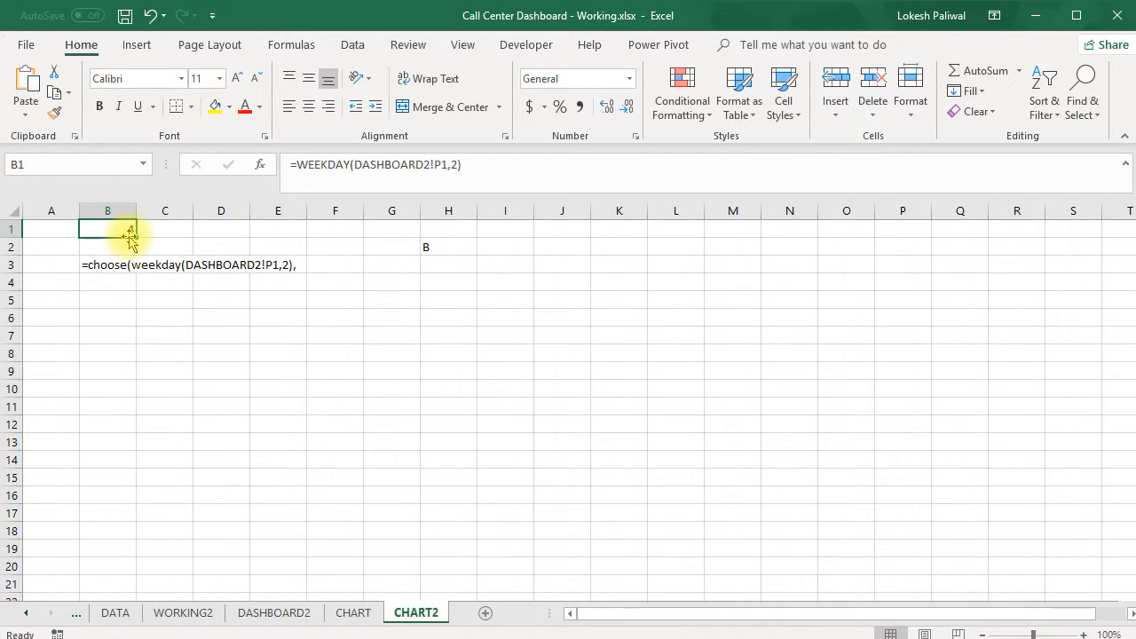
Enter the sample weekday pair 1 in cell N1 and Mon in cell O1
click(765, 231)
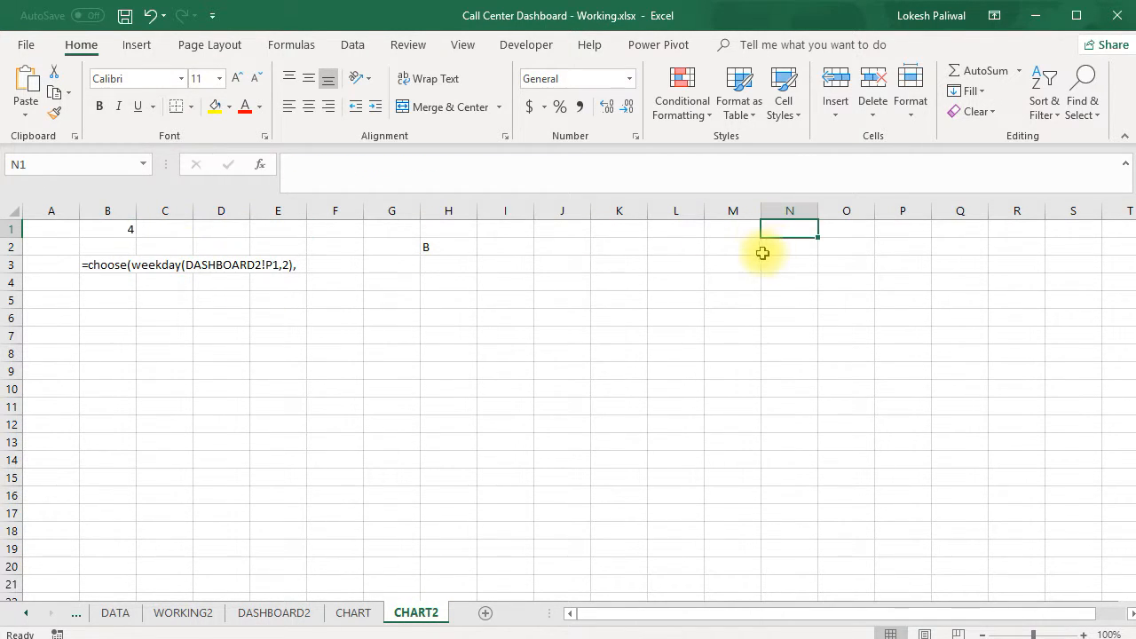
text(1)
key(Return)
key(Up)
key(Right)
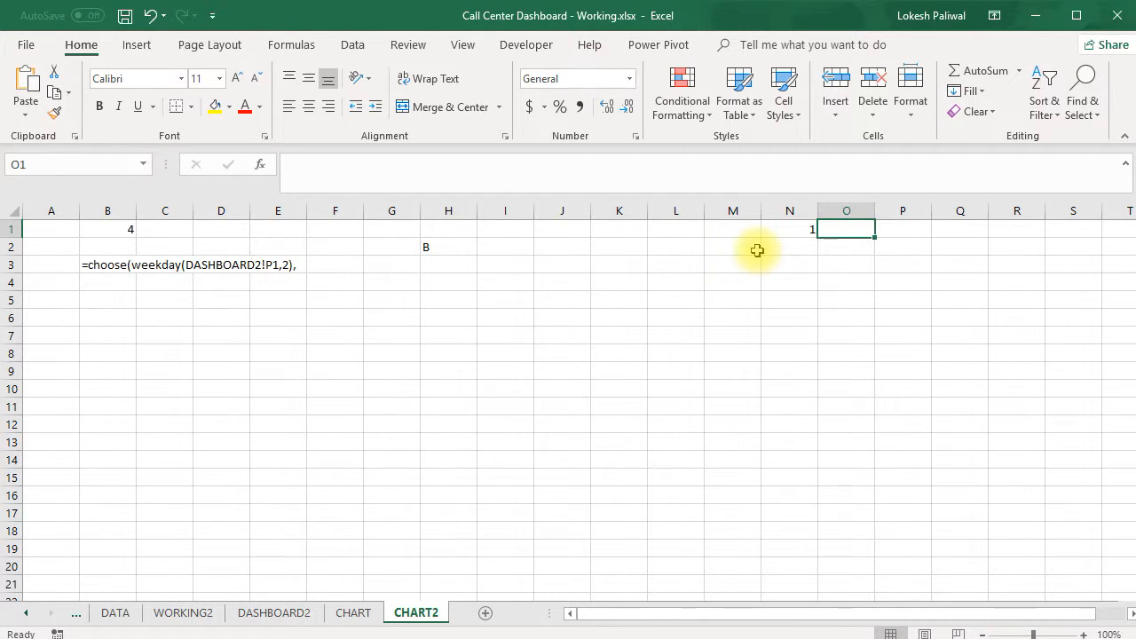
text(Mon)
key(Return)
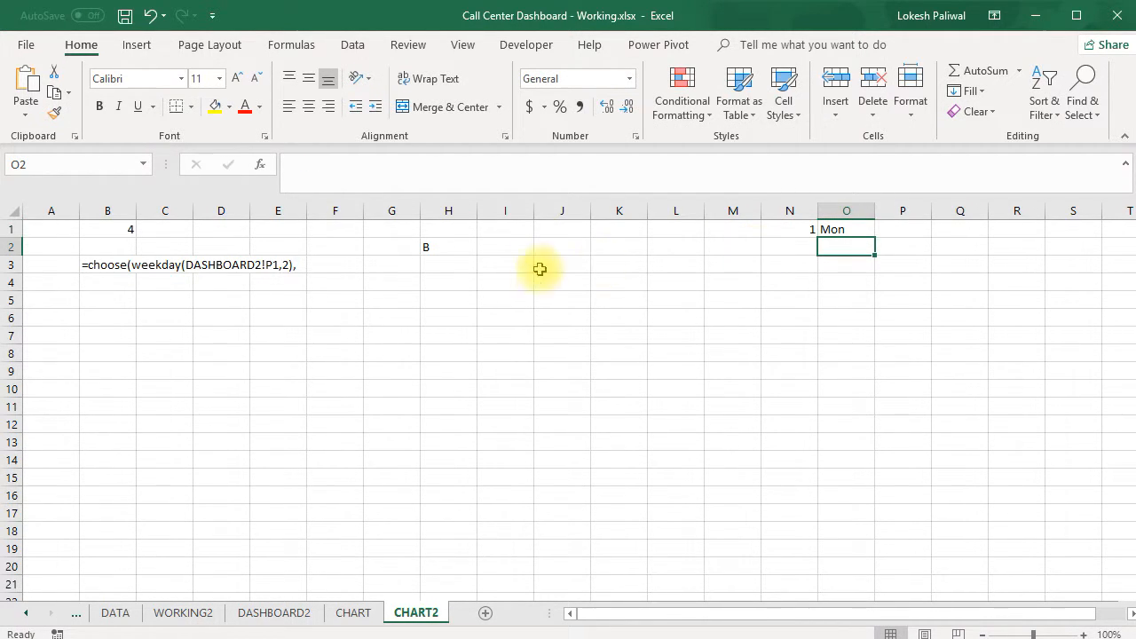
Label the weekday number in B1 by entering Th in cell C1
click(134, 229)
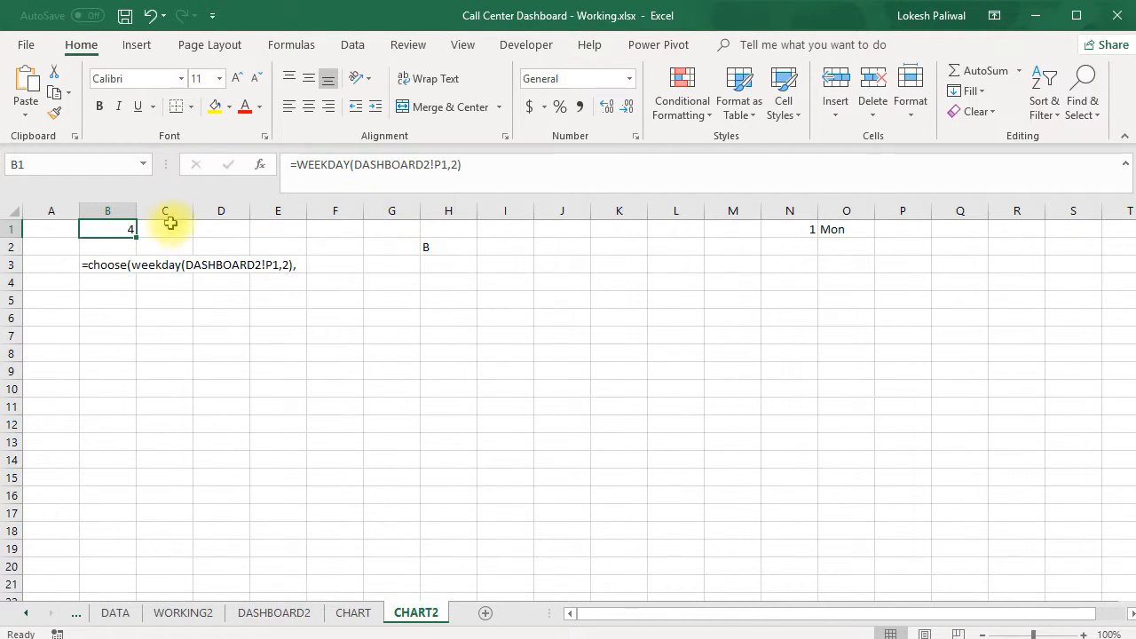
click(173, 226)
text(Thu)
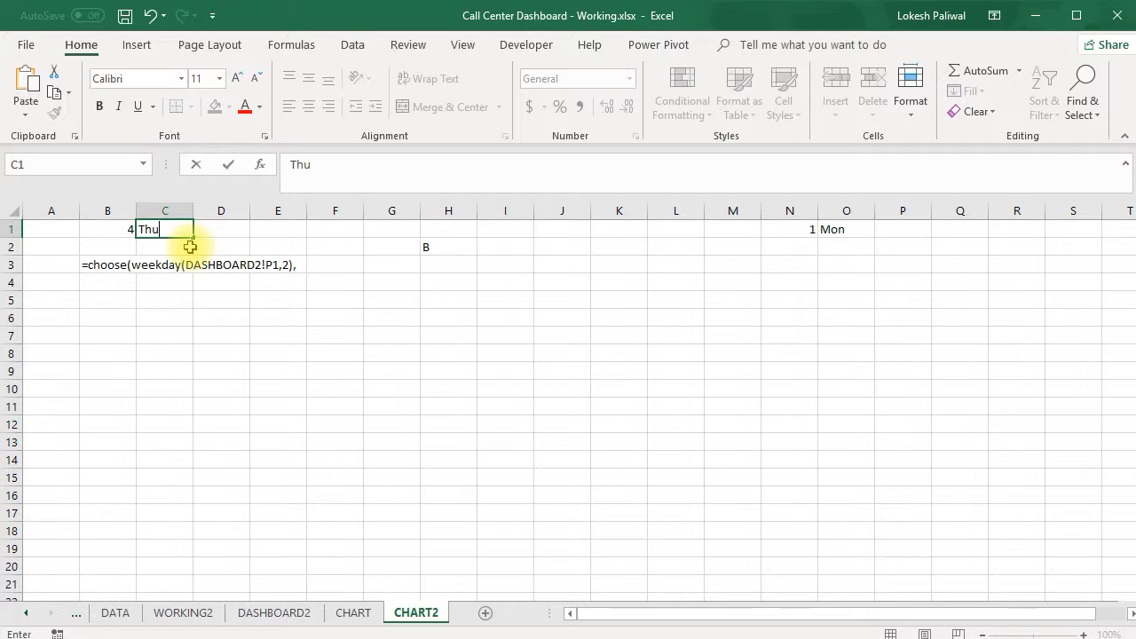
text(rushday)
key(Return)
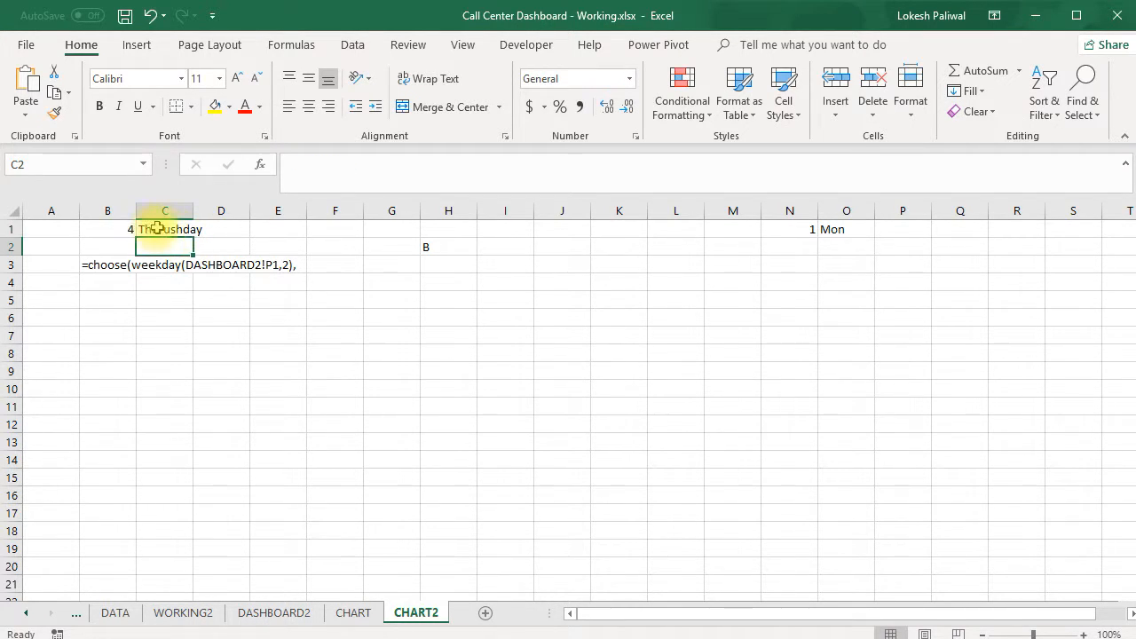
click(157, 228)
double_click(159, 232)
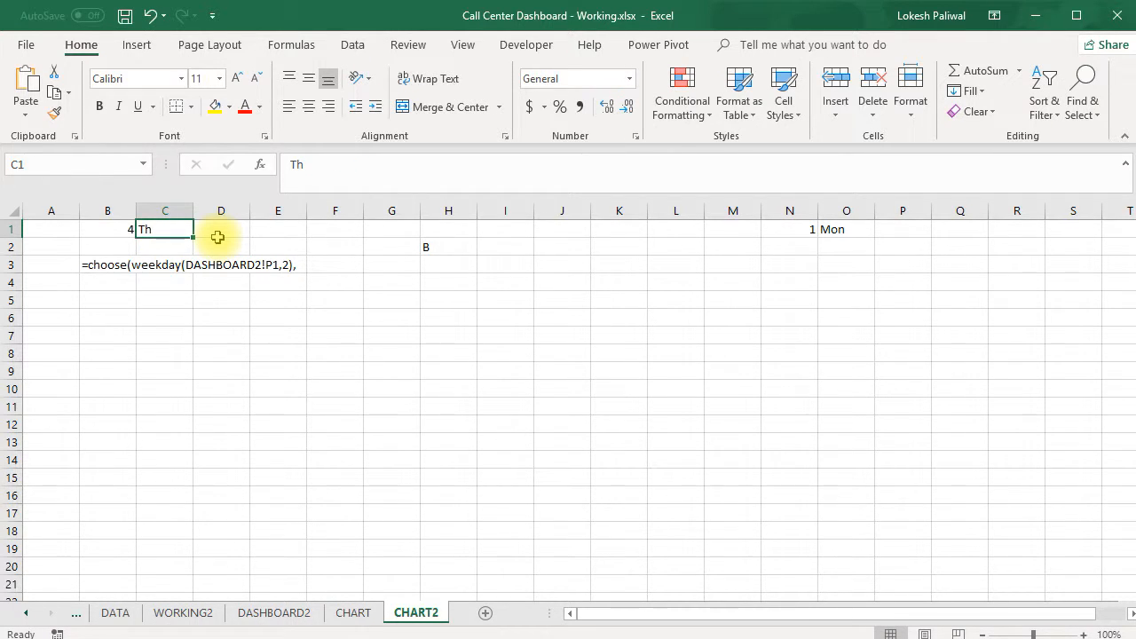
click(271, 234)
click(129, 230)
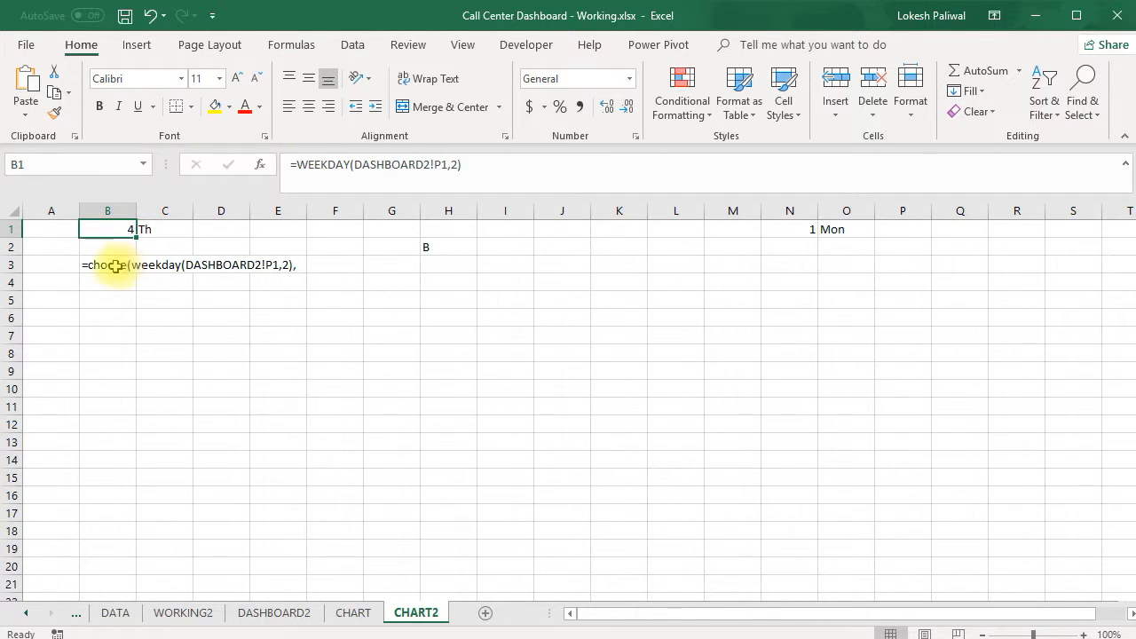
Remove the leading apostrophe from B3 so the CHOOSE text can be edited as a formula again
click(116, 265)
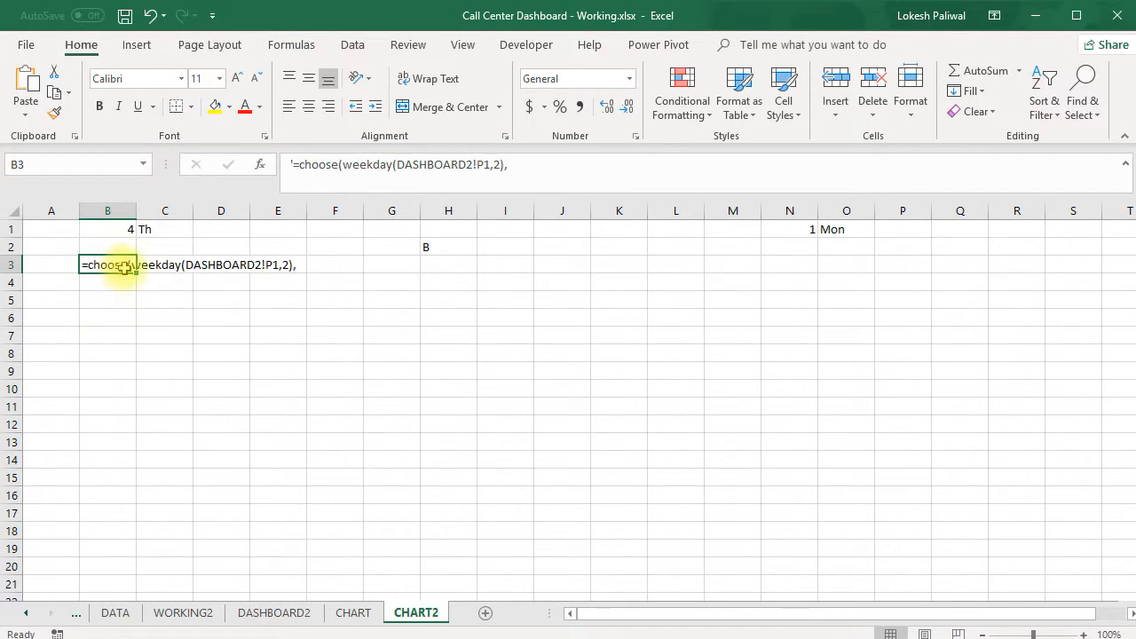
click(292, 165)
key(BackSpace)
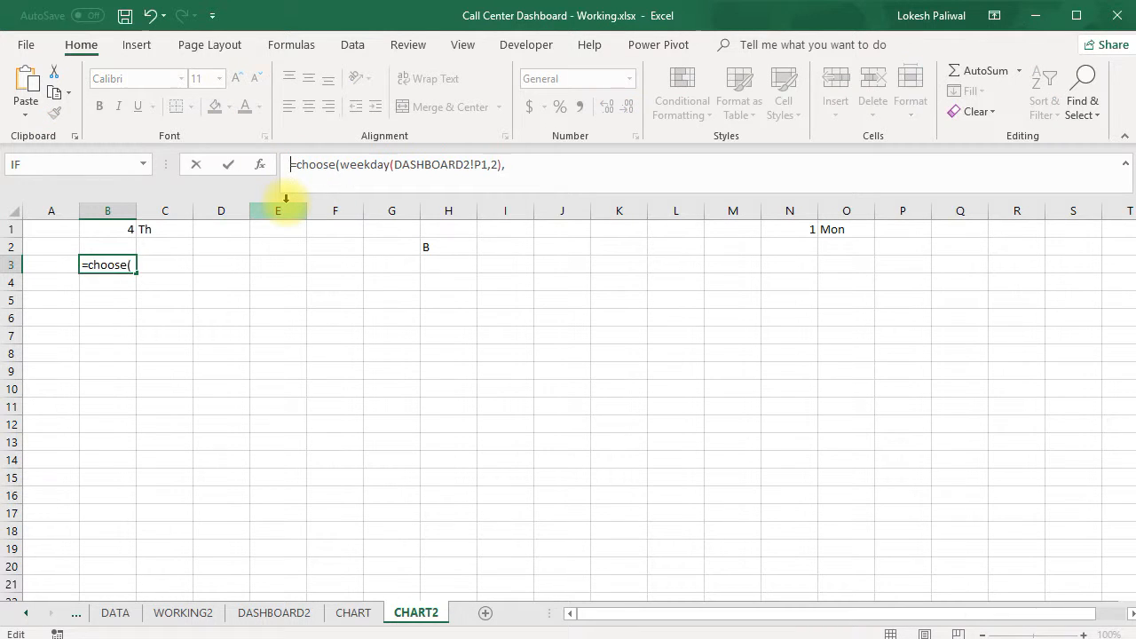
Add DASHBOARD2!P1 and DASHBOARD2!P1+6 as the first two values of the CHOOSE formula in B3
click(513, 161)
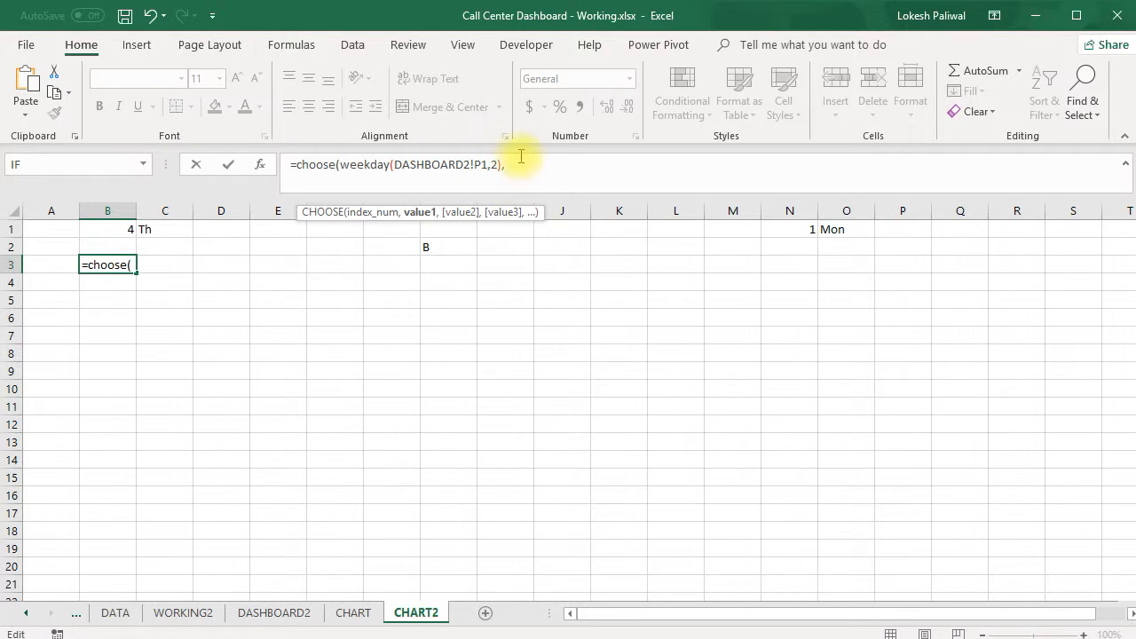
text(,)
drag(488, 163, 396, 164)
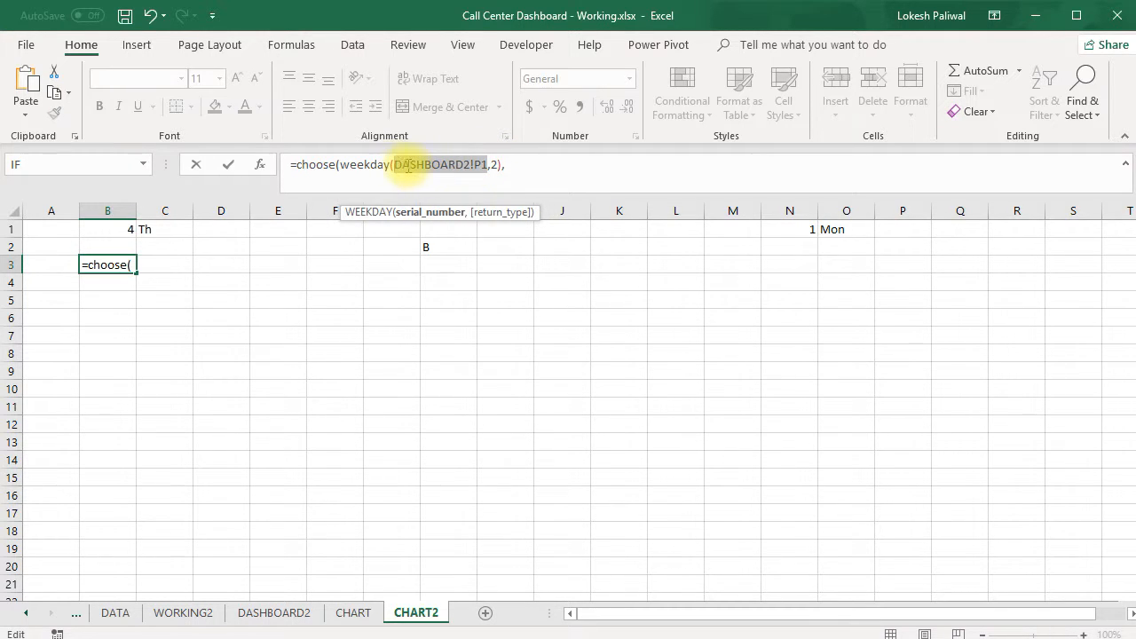
click(508, 165)
text(DASHBOARD2!P1)
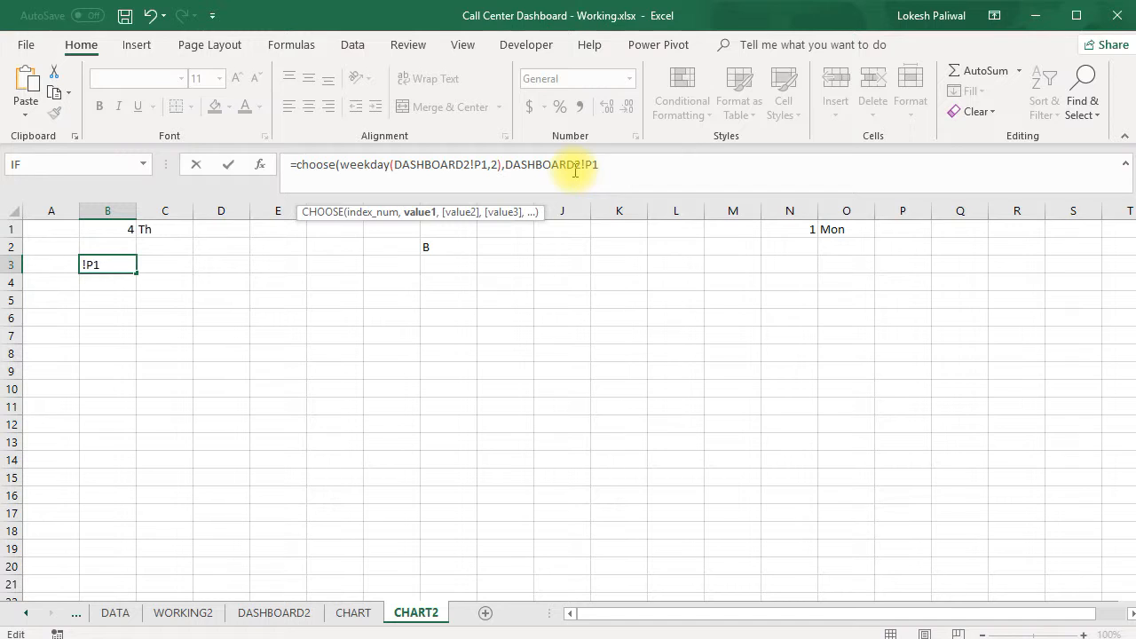
text(,)
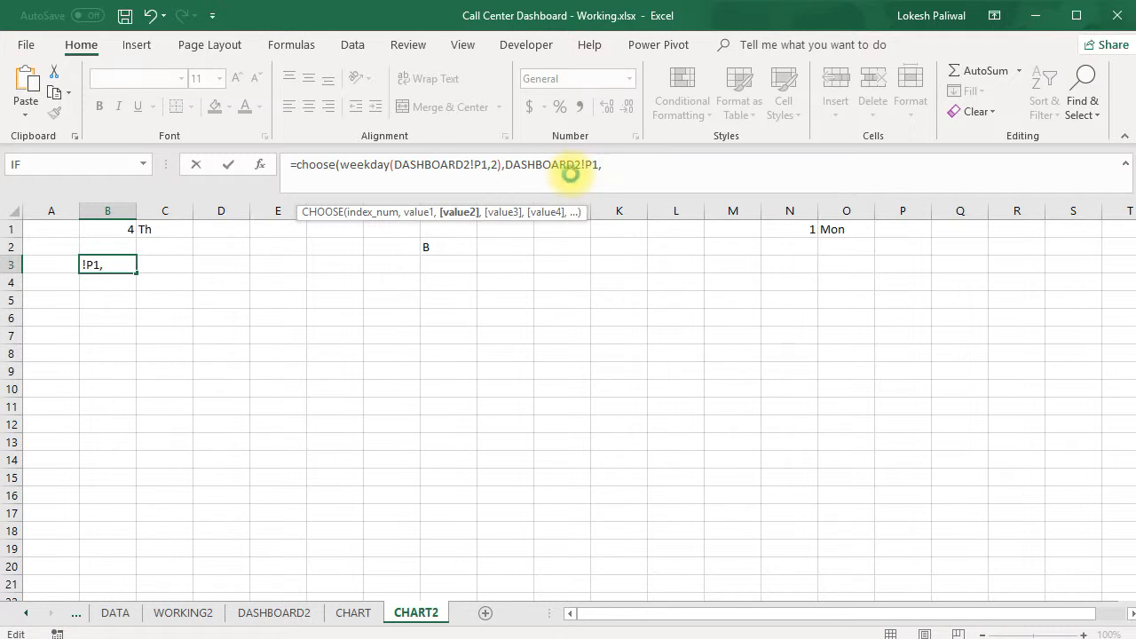
text(DASHBOARD2!P1)
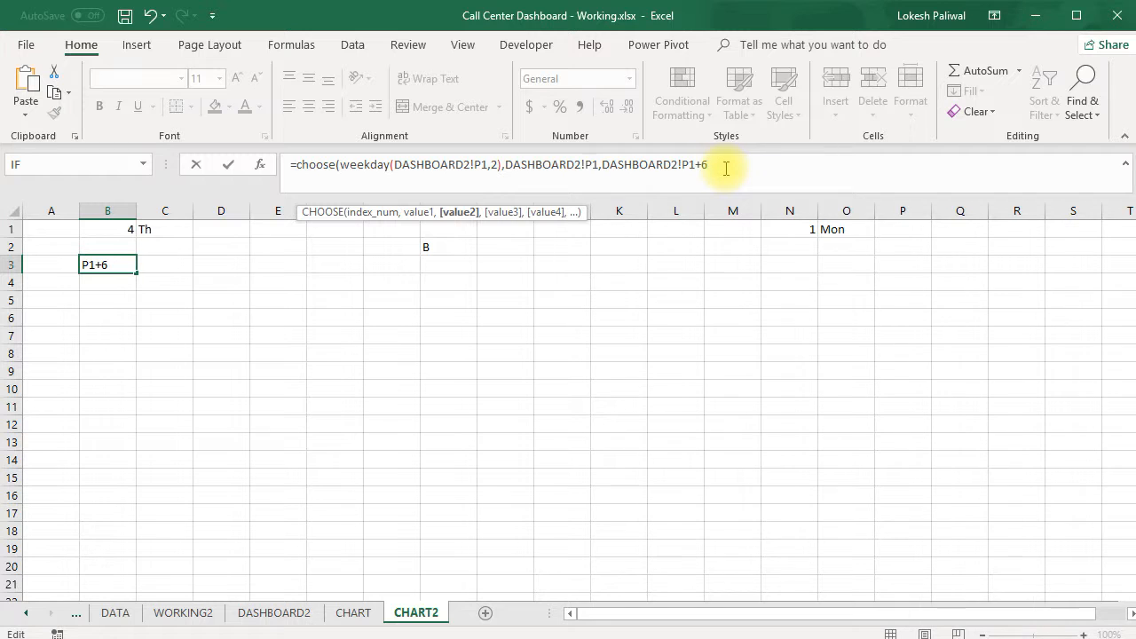
Extend the CHOOSE formula with DASHBOARD2!P1+5 and DASHBOARD2!P1+4 as its third and fourth values
text(,)
text(DASHBOARD2!P1)
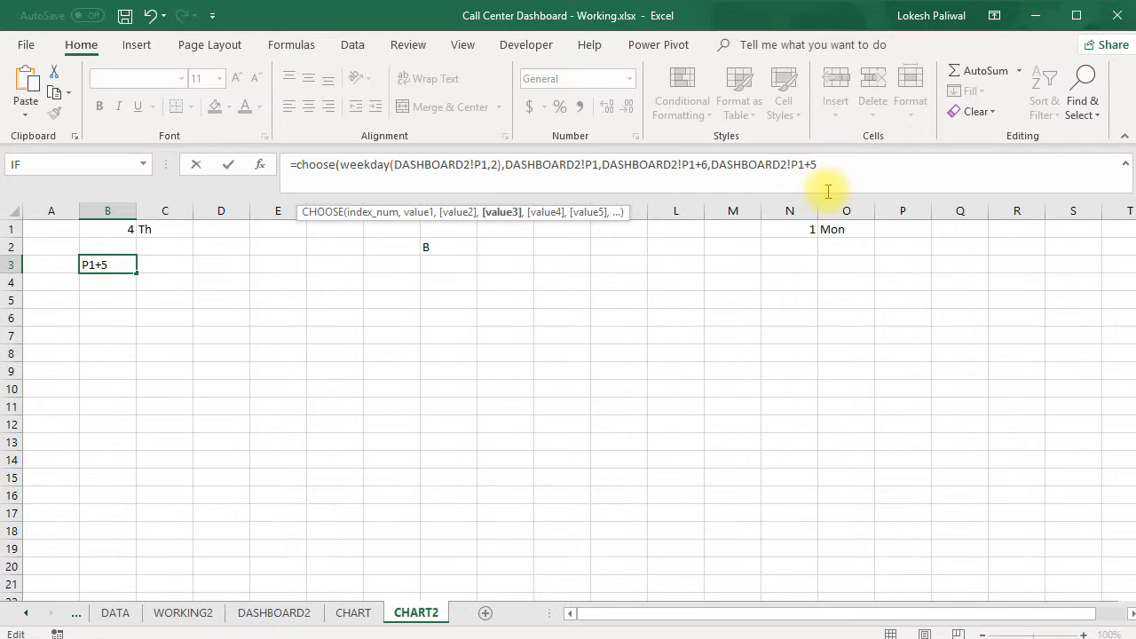
text(,)
text(DASHBOARD2!P1)
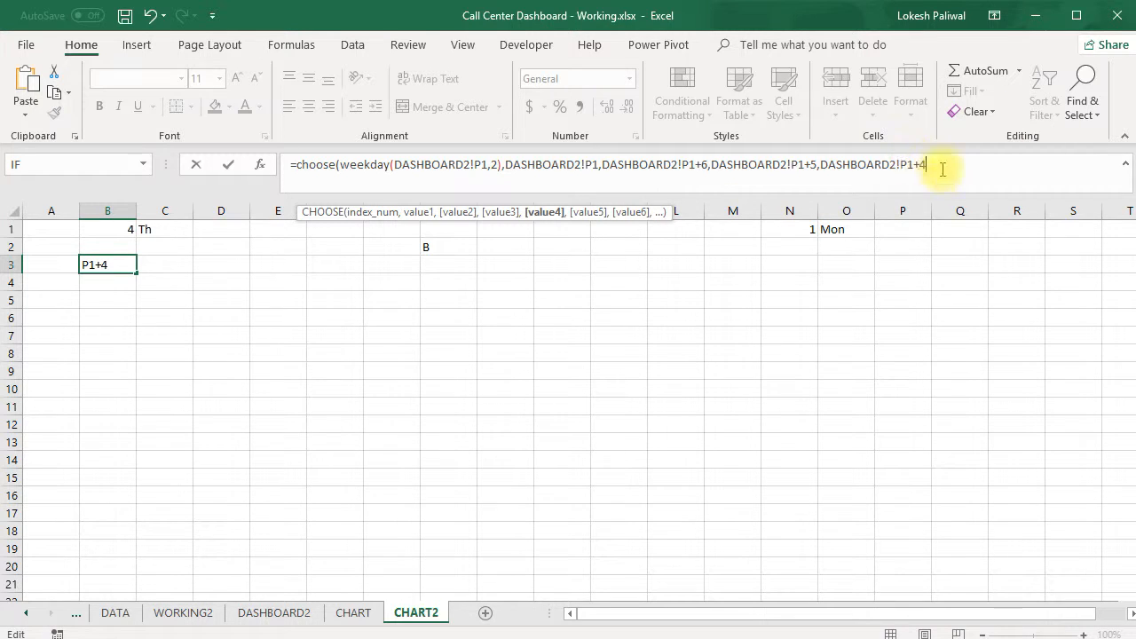
text(+4,)
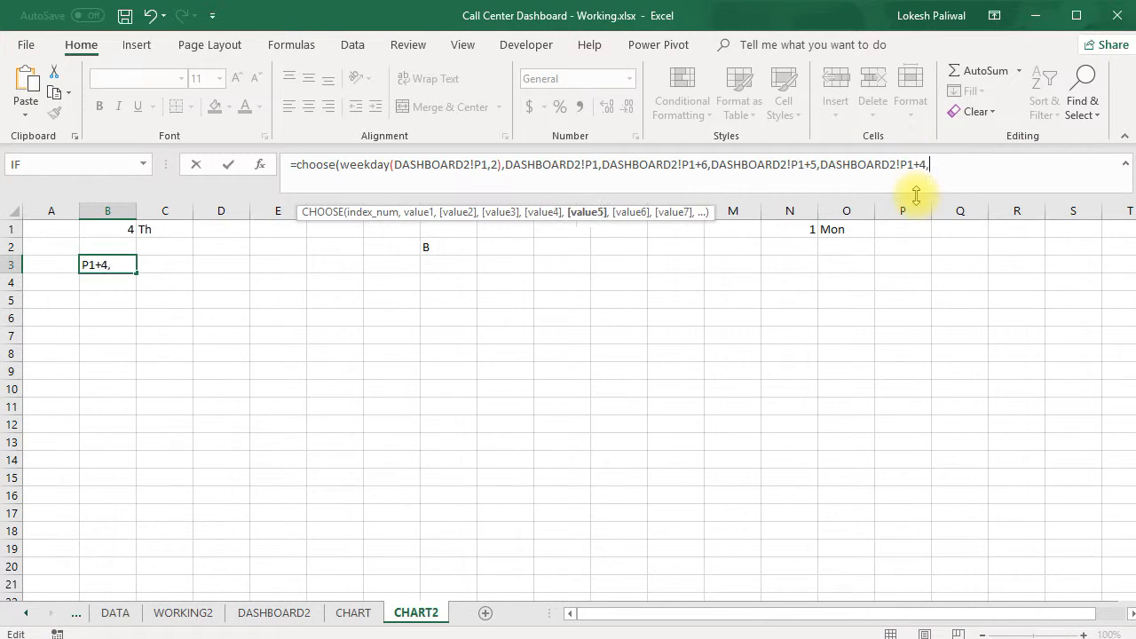
Complete the CHOOSE formula in B3 with DASHBOARD2!P1+3, DASHBOARD2!P1+2 and DASHBOARD2!P1+1 as its last three values
text(DASHBOARD2!P1)
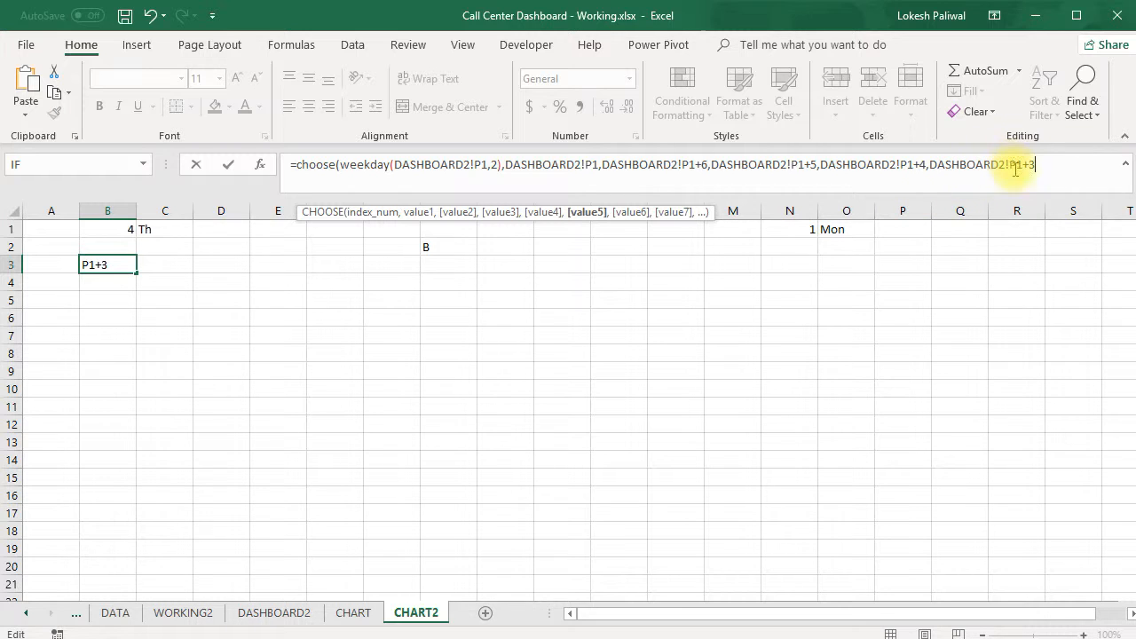
text(,)
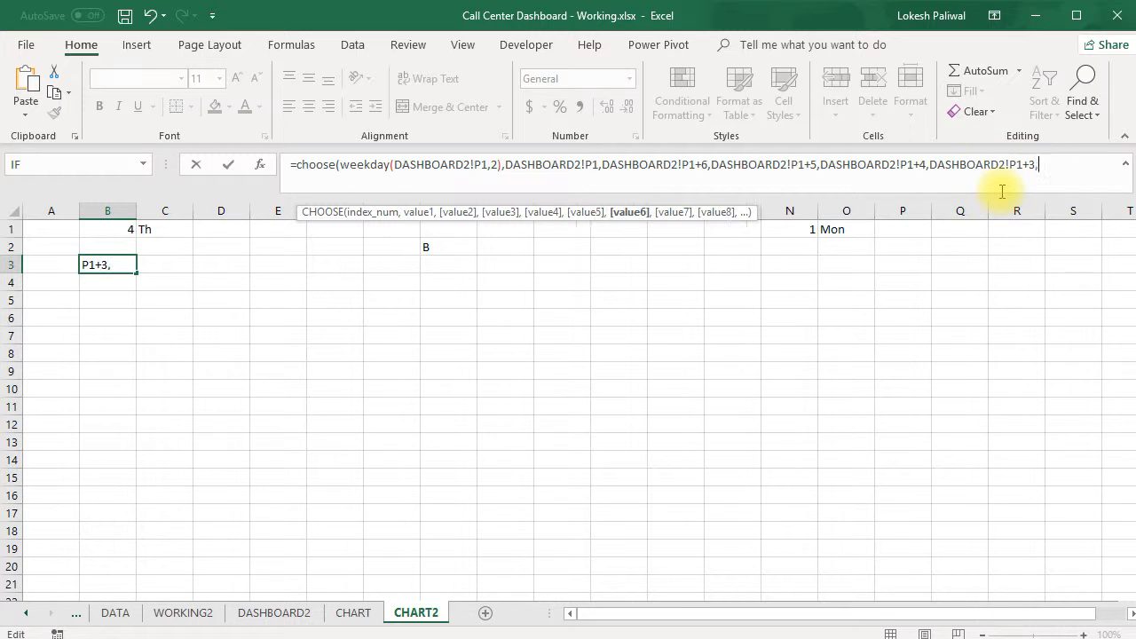
text(DASHBOARD2!P1)
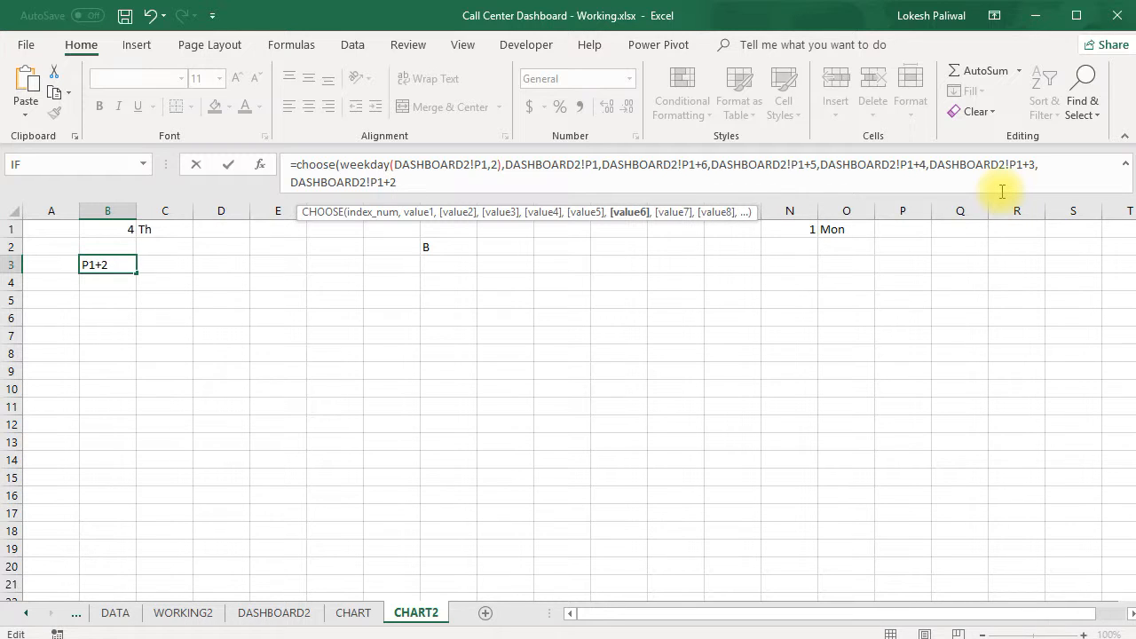
text(+2,)
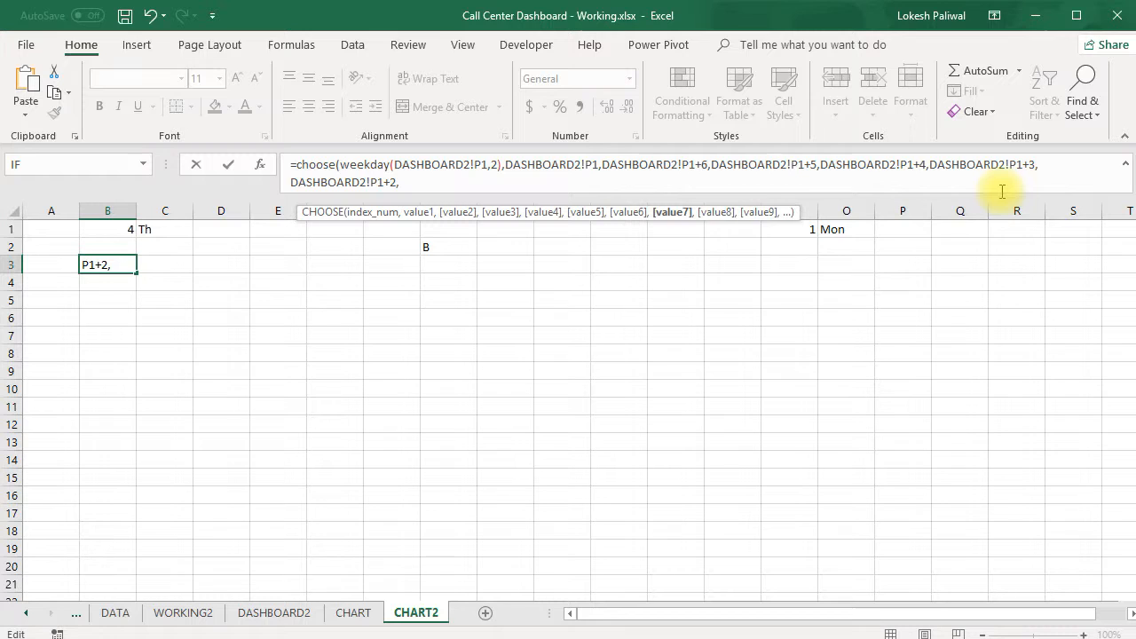
text(DASHBOARD2!P1)
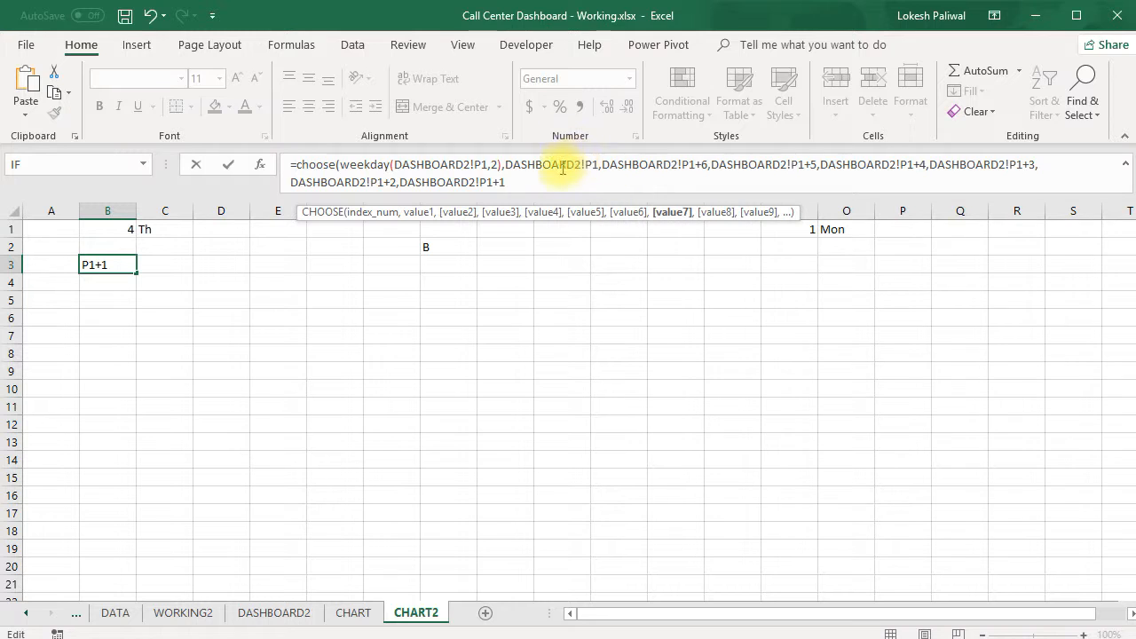
text(+1))
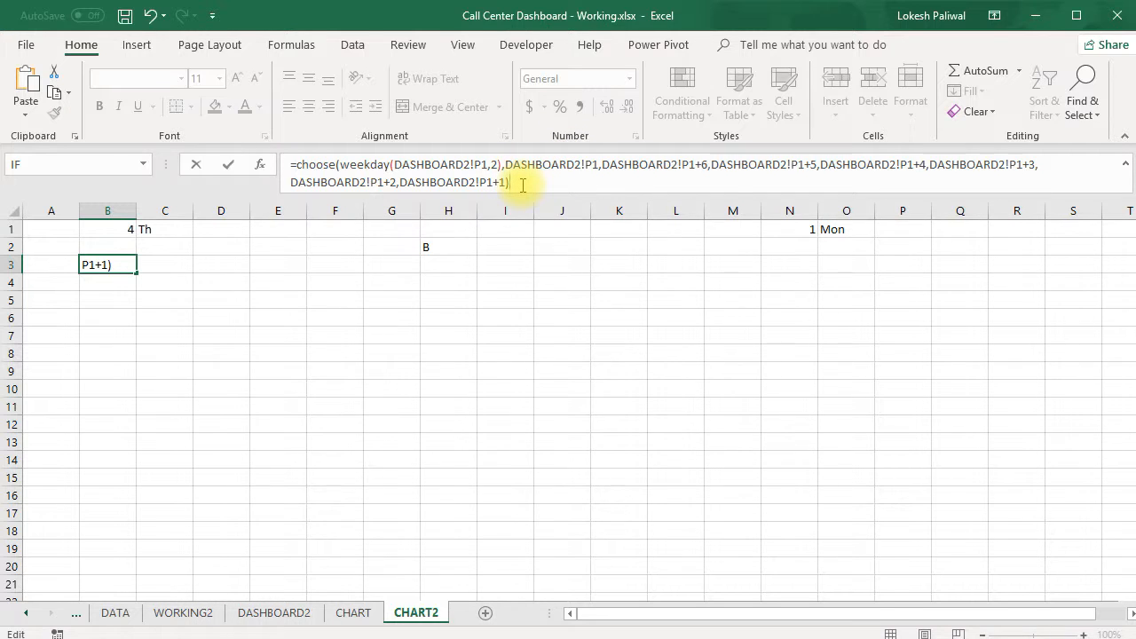
key(Return)
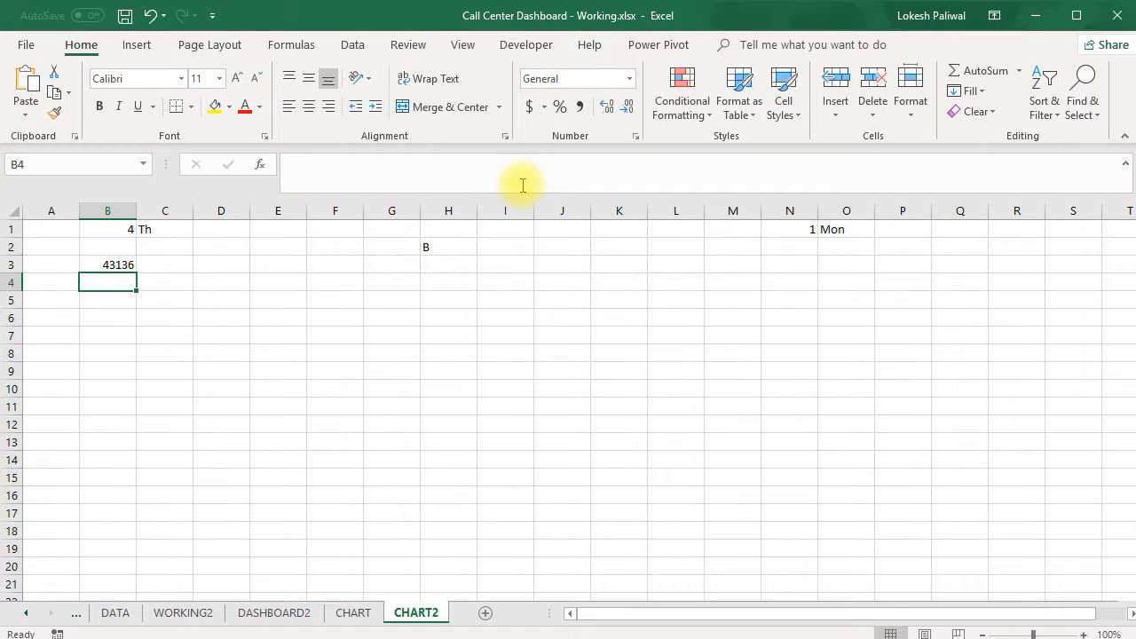
Format B3 with the custom number format dd-ddd-mmm
click(114, 262)
click(630, 78)
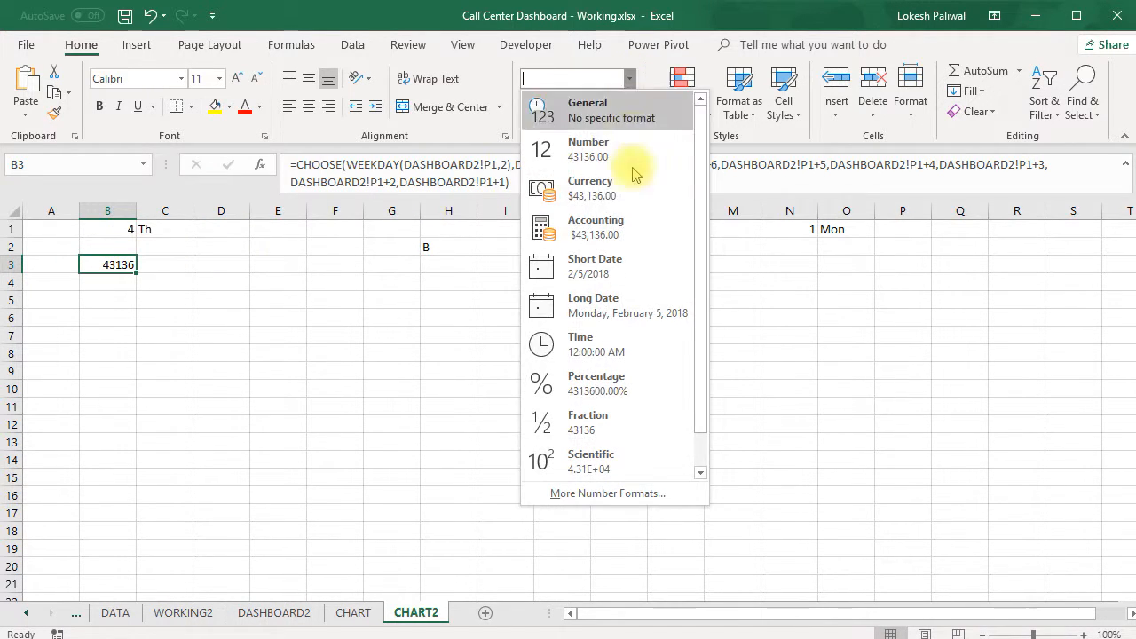
click(616, 494)
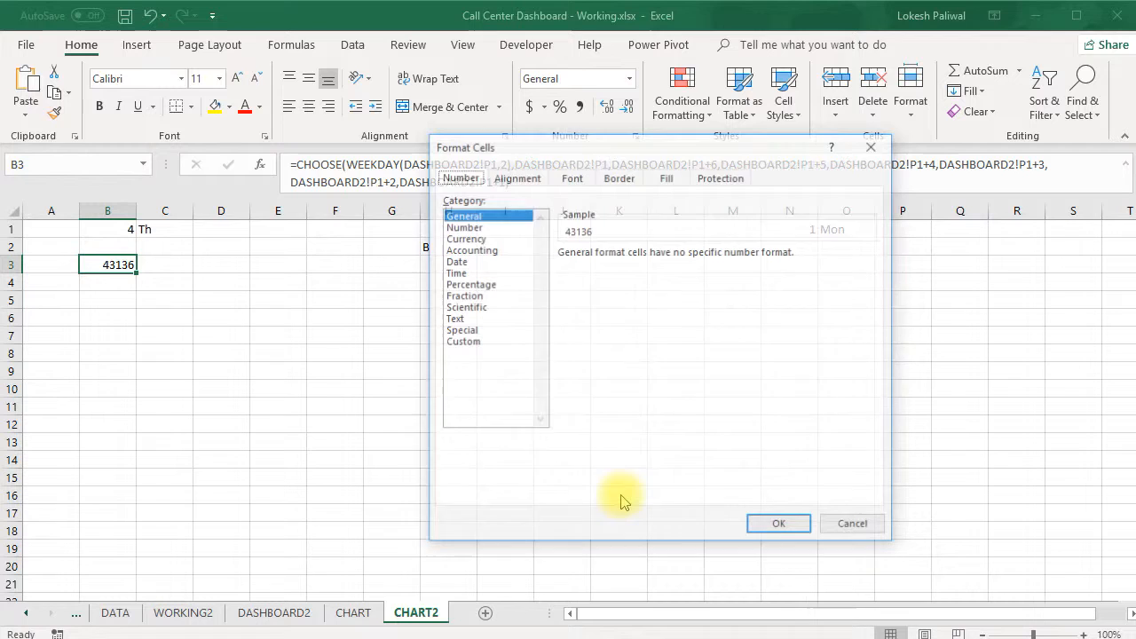
click(470, 342)
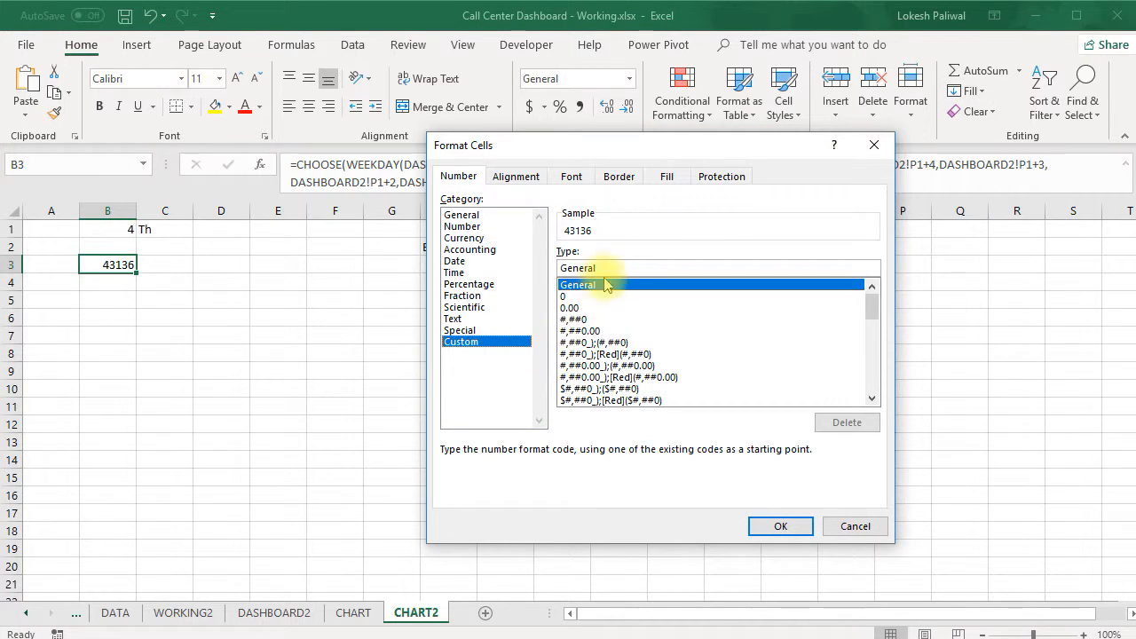
double_click(576, 267)
text(dd-ddd-mmm)
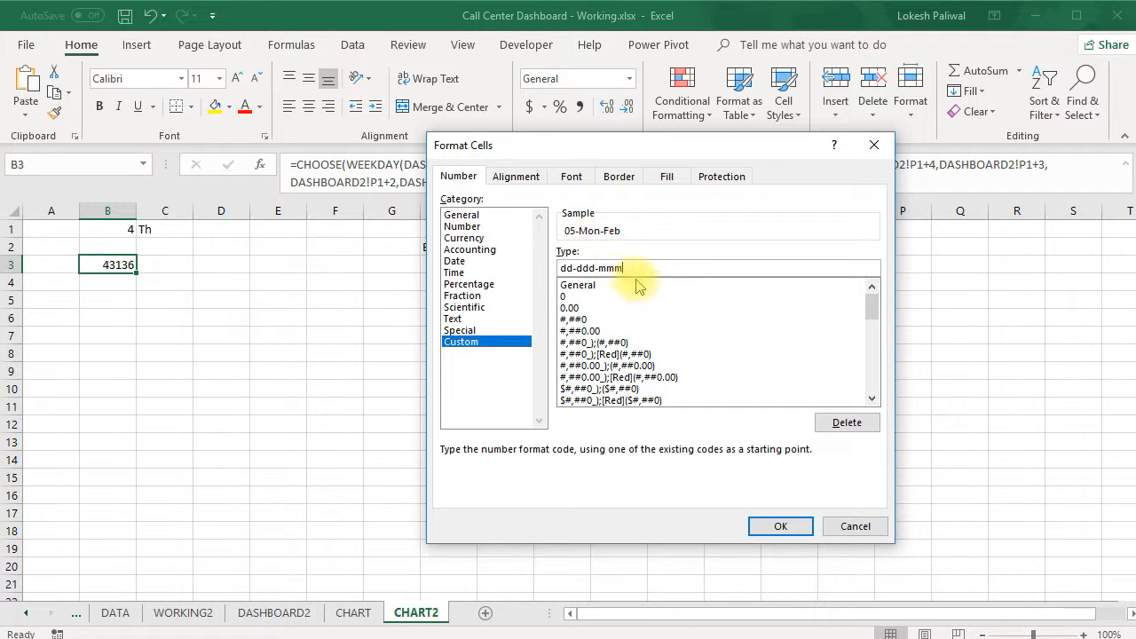
click(769, 526)
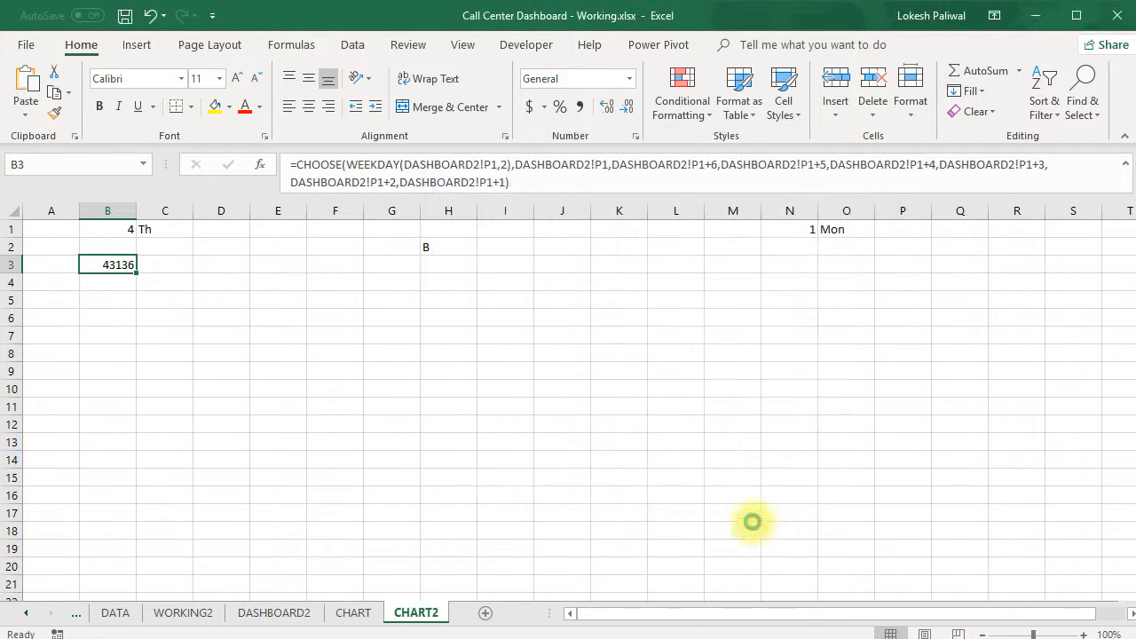
Enter the formula =B3+6 in cell C3
click(183, 268)
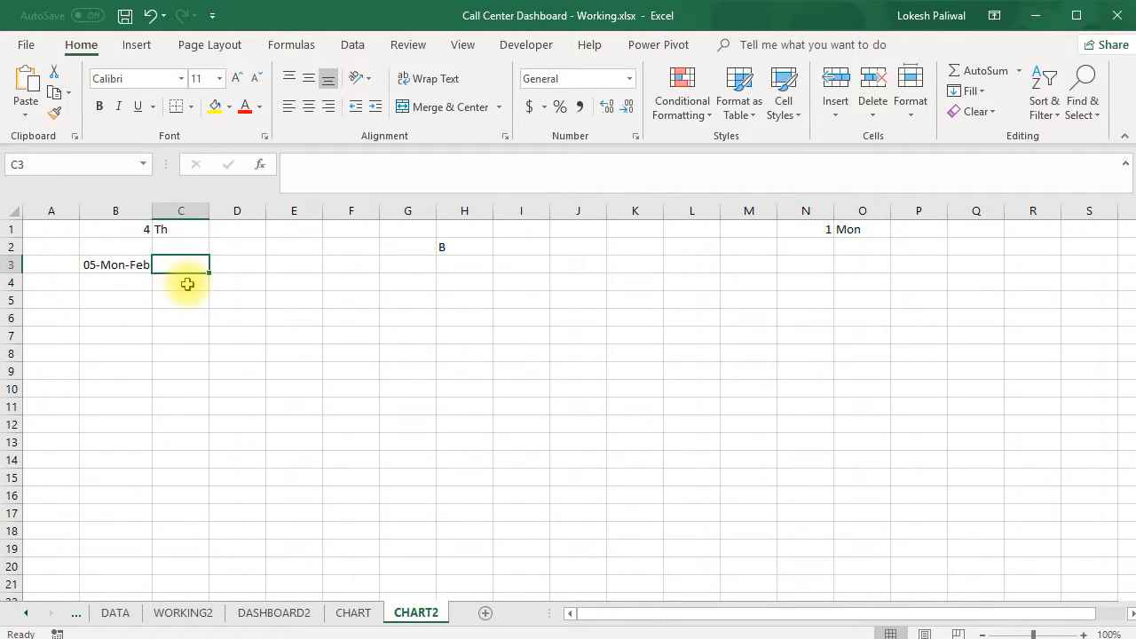
text(=)
key(Left)
text(+)
click(186, 283)
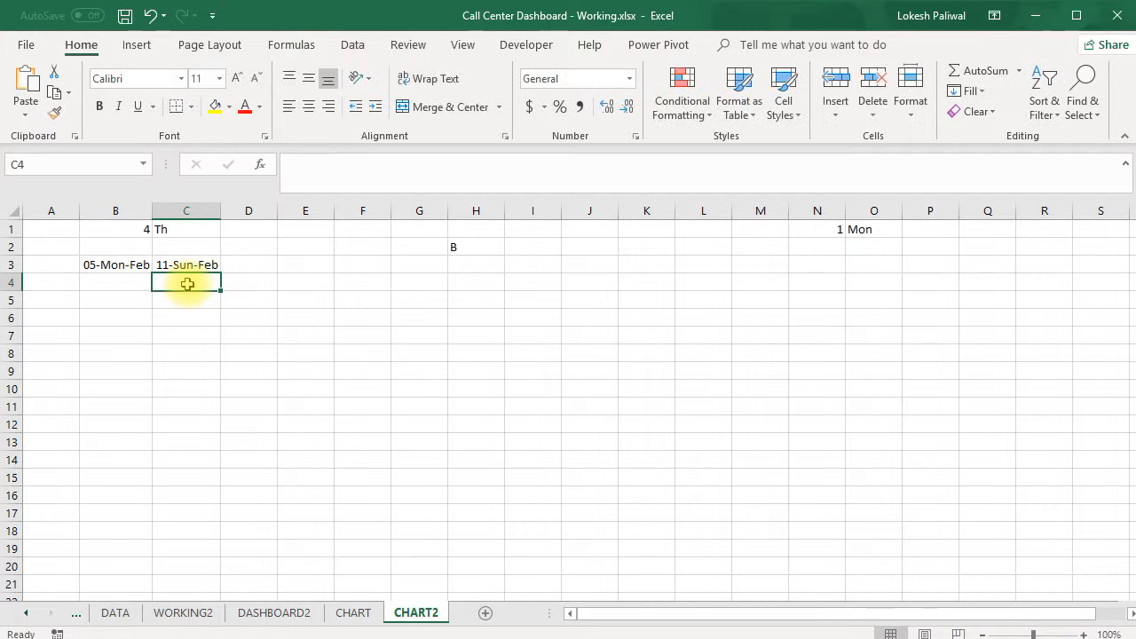
Change the formula in C3 to =B3+7 for the second Monday's date
click(197, 268)
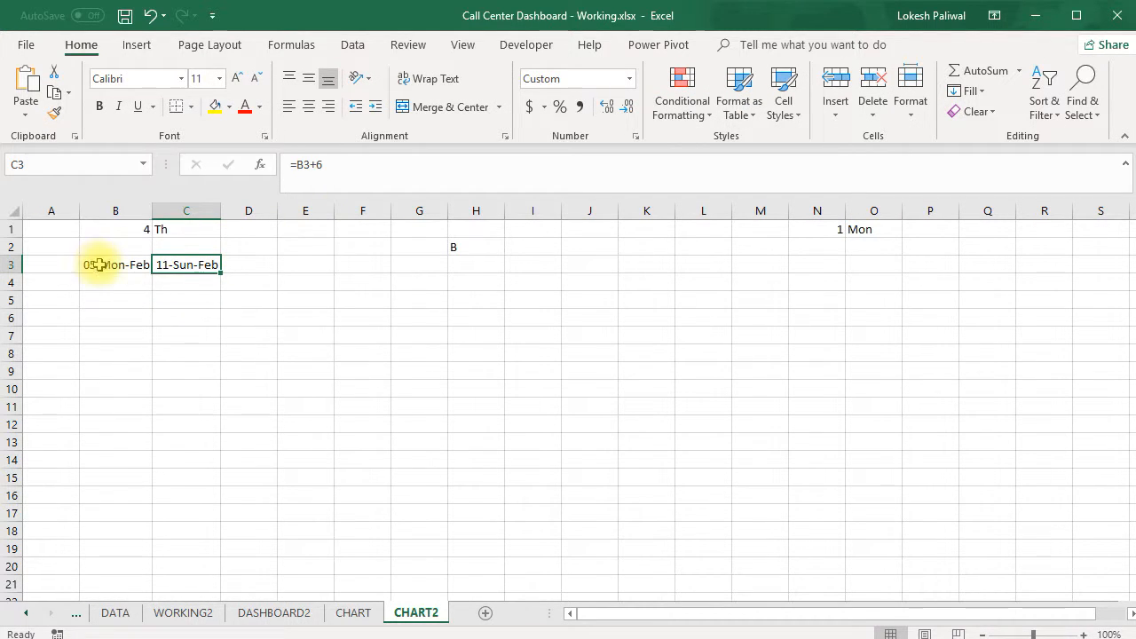
double_click(172, 266)
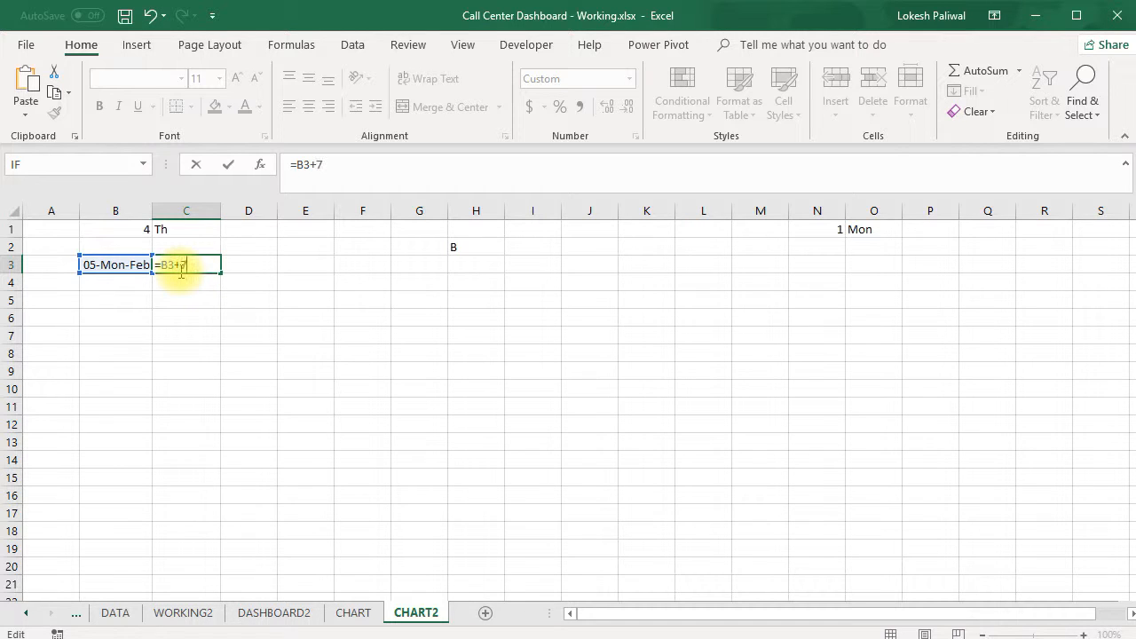
text(7)
key(Return)
click(203, 270)
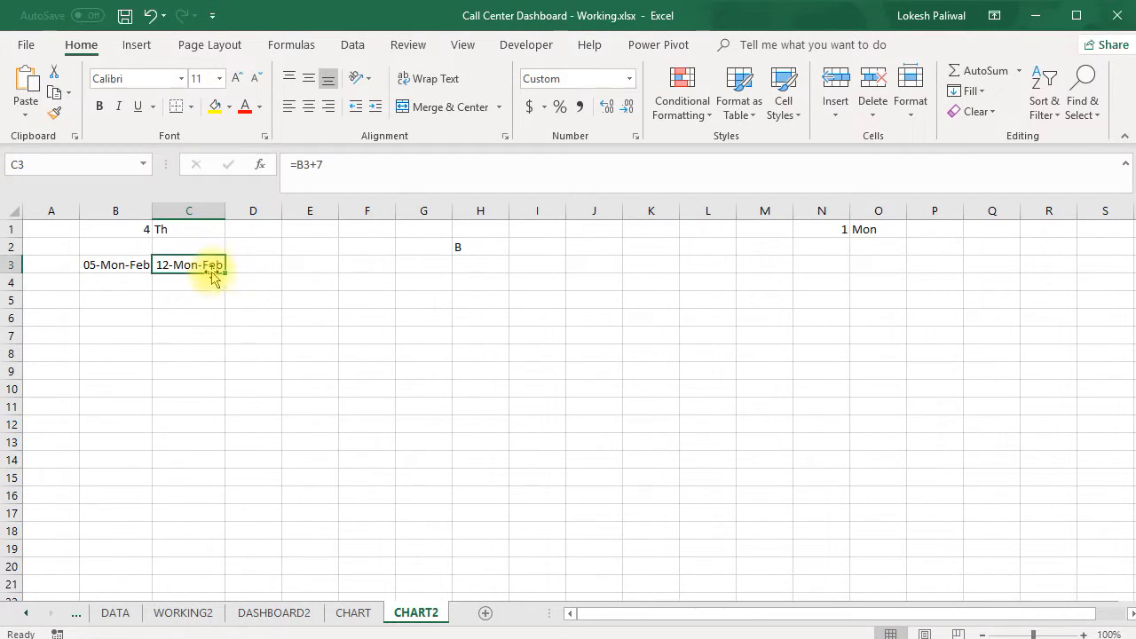
Enter =C3+7 in cell D3 for the third Monday's date
click(279, 268)
text(=)
key(Left)
text(+)
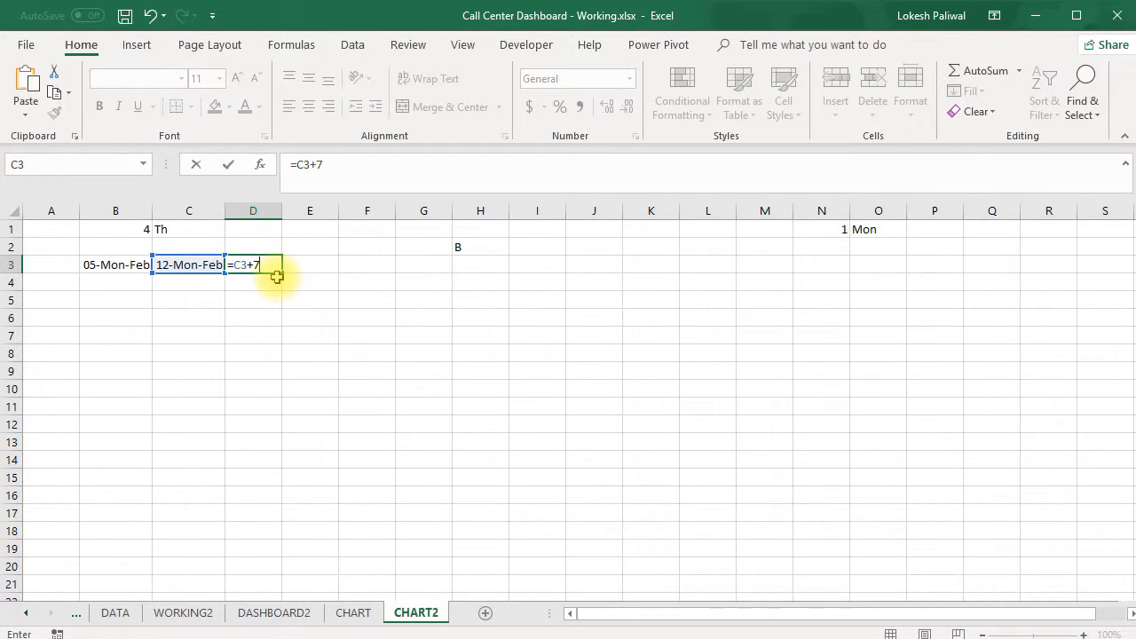
key(ctrl+Return)
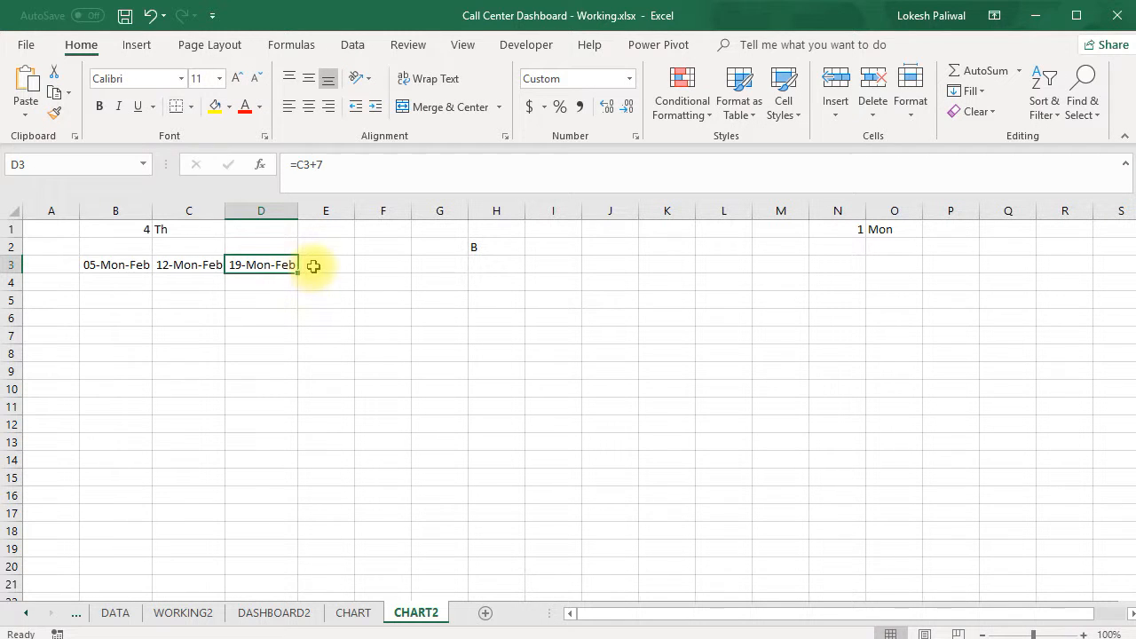
Enter =D3+7 in cell E3 for the fourth Monday's date
click(314, 266)
text(=)
key(Left)
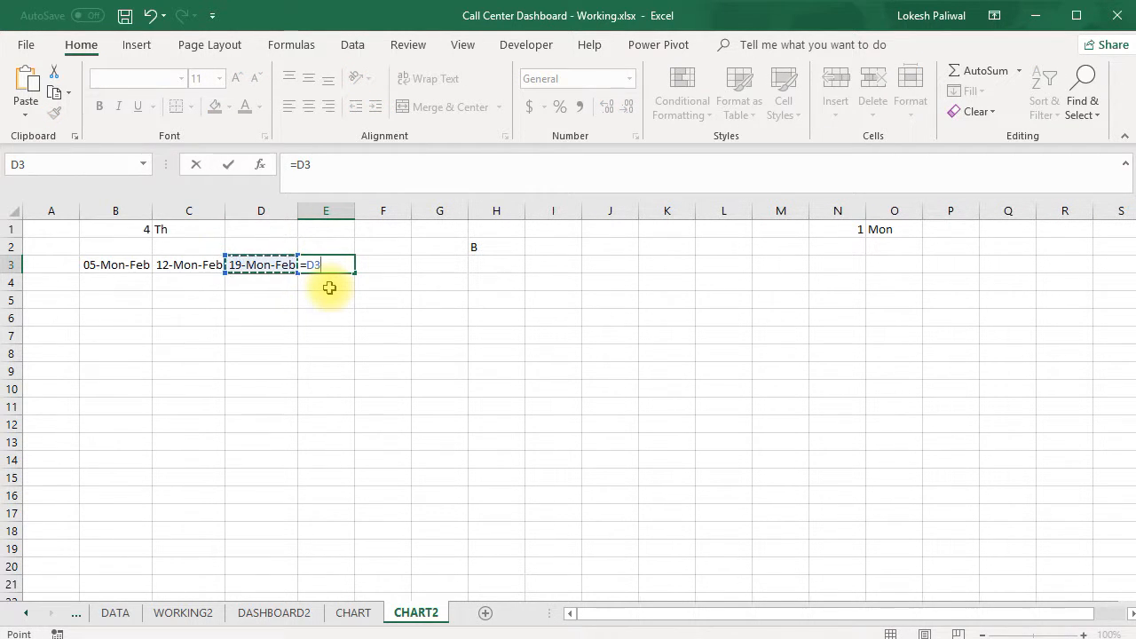
text(+7)
key(Return)
click(363, 265)
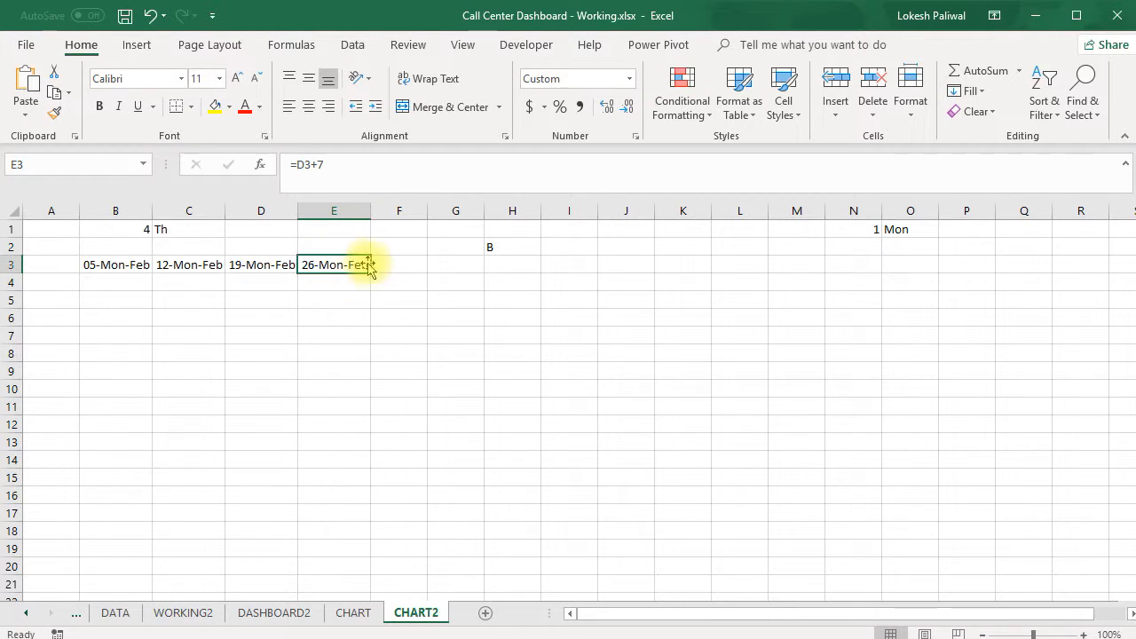
drag(121, 264, 324, 267)
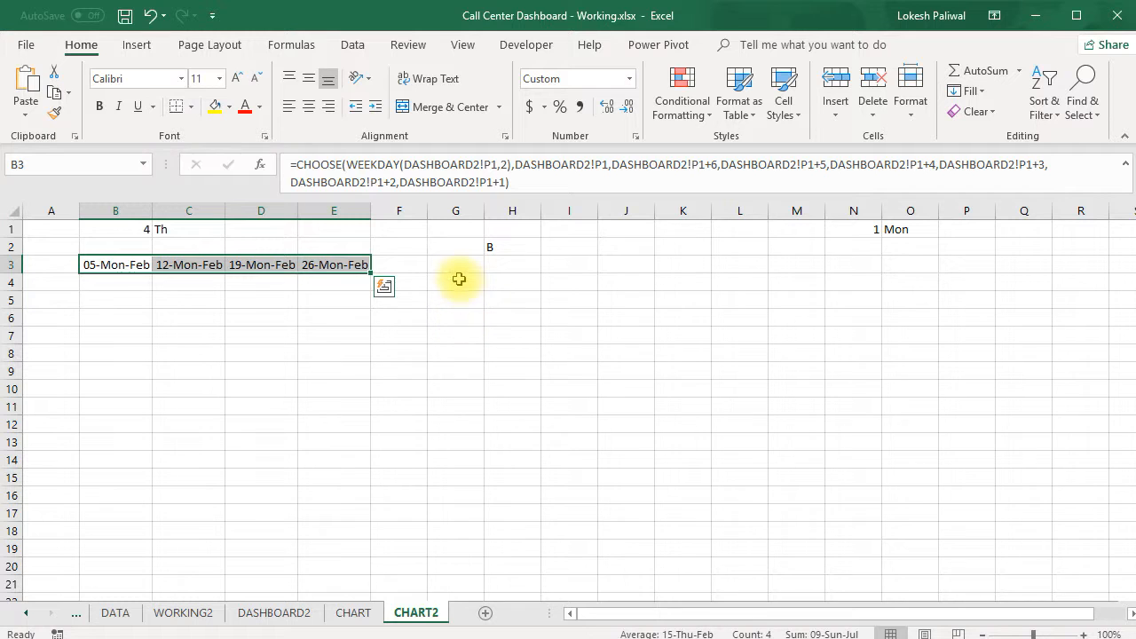
drag(455, 268, 613, 264)
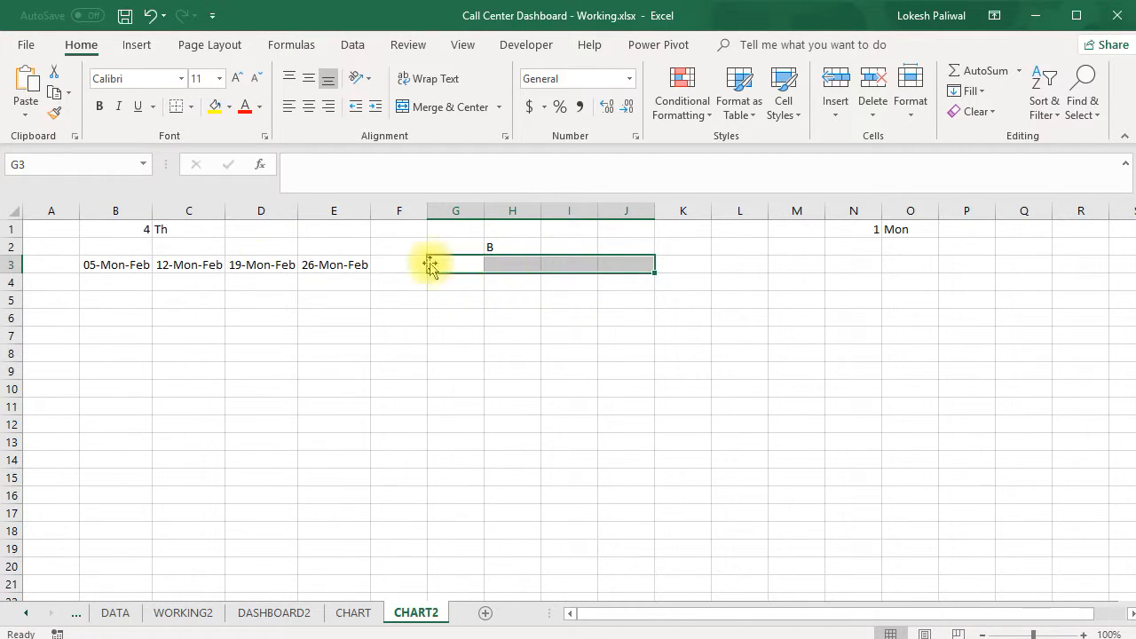
drag(136, 264, 348, 262)
key(ctrl+v)
drag(443, 264, 600, 271)
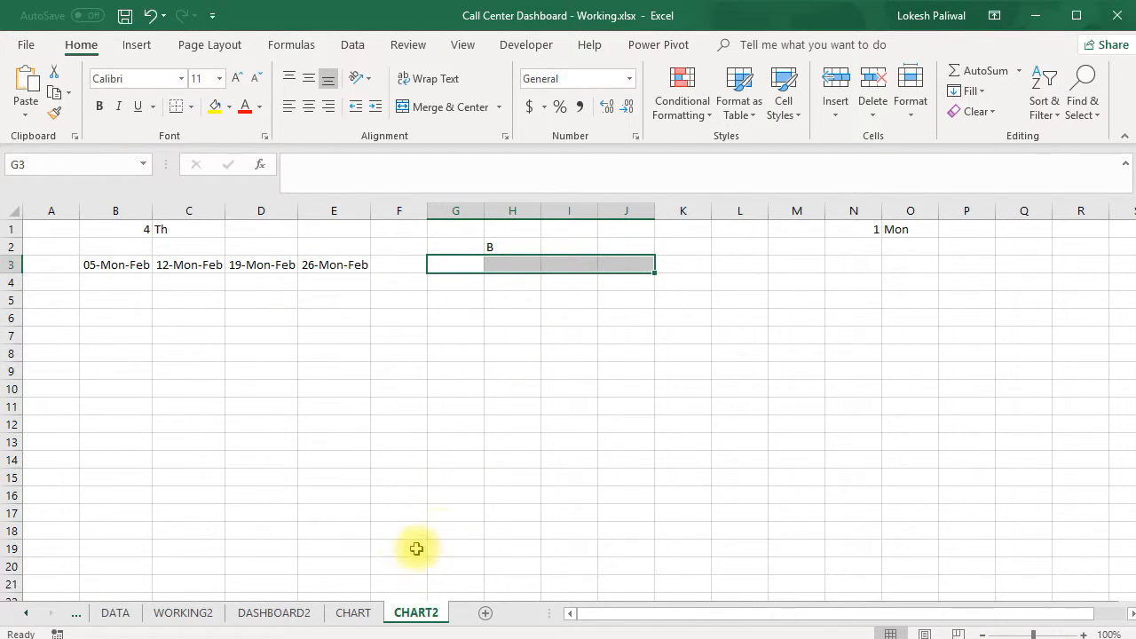
Set the month selector in cell P1 of the DASHBOARD2 sheet to Jan'18 and return to the CHART2 sheet
click(300, 612)
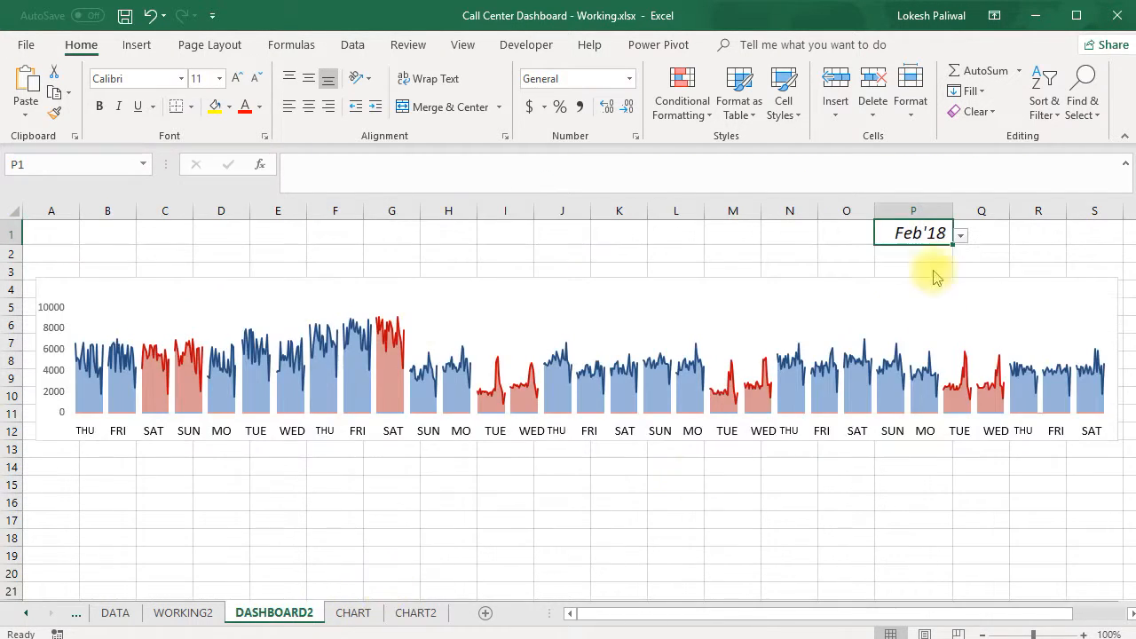
click(962, 234)
click(941, 250)
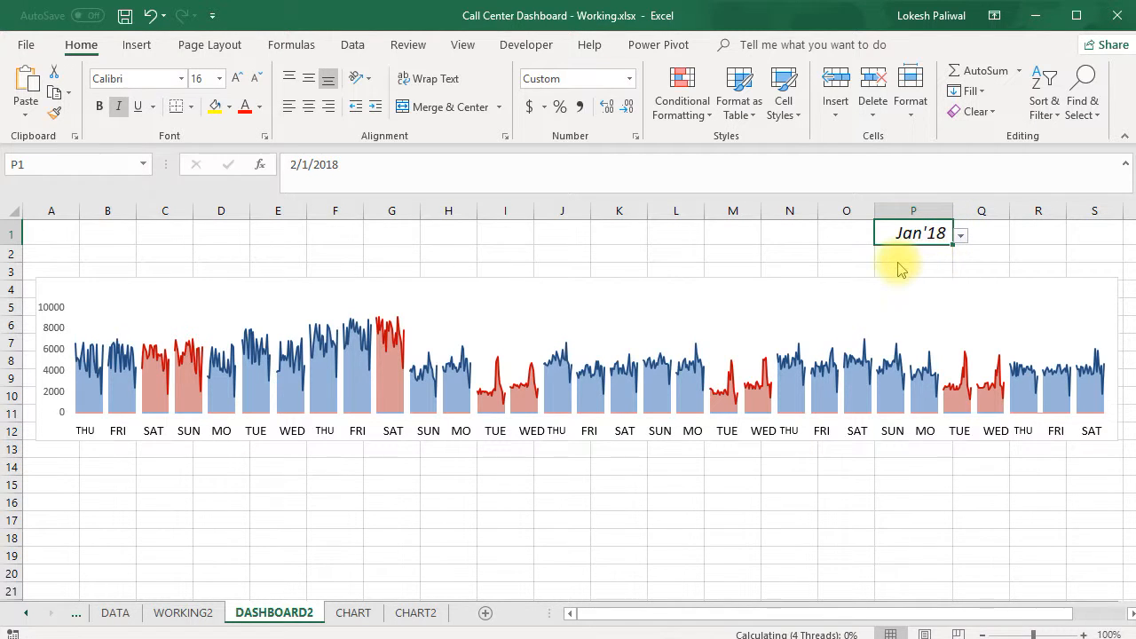
click(415, 612)
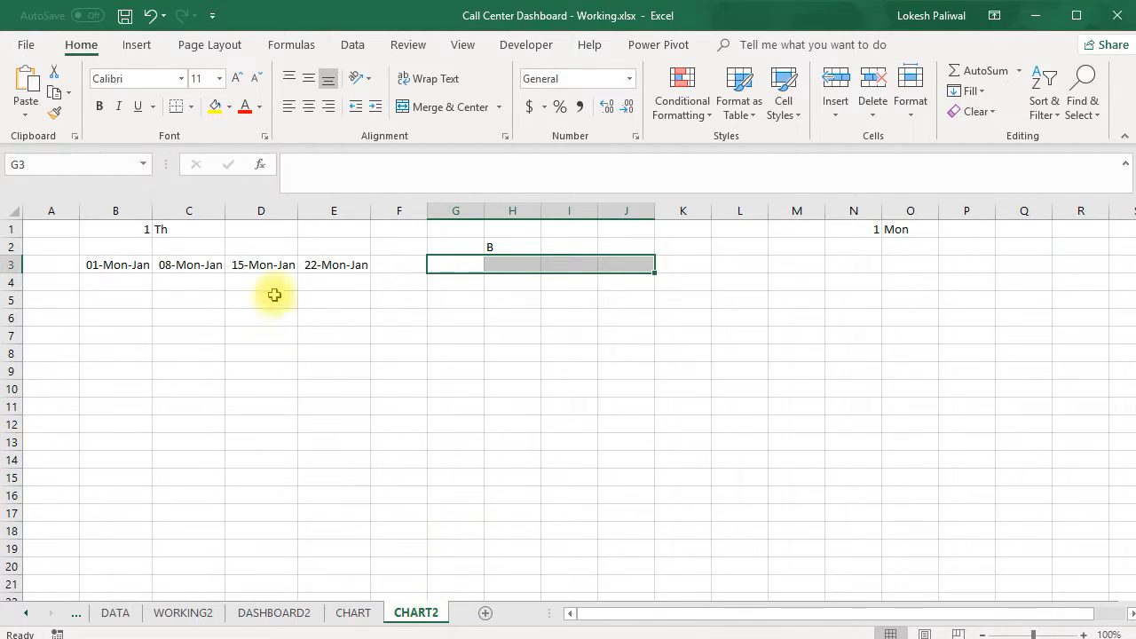
Enter =B3+1 in cell G3 for the first Tuesday's date
click(147, 265)
click(178, 260)
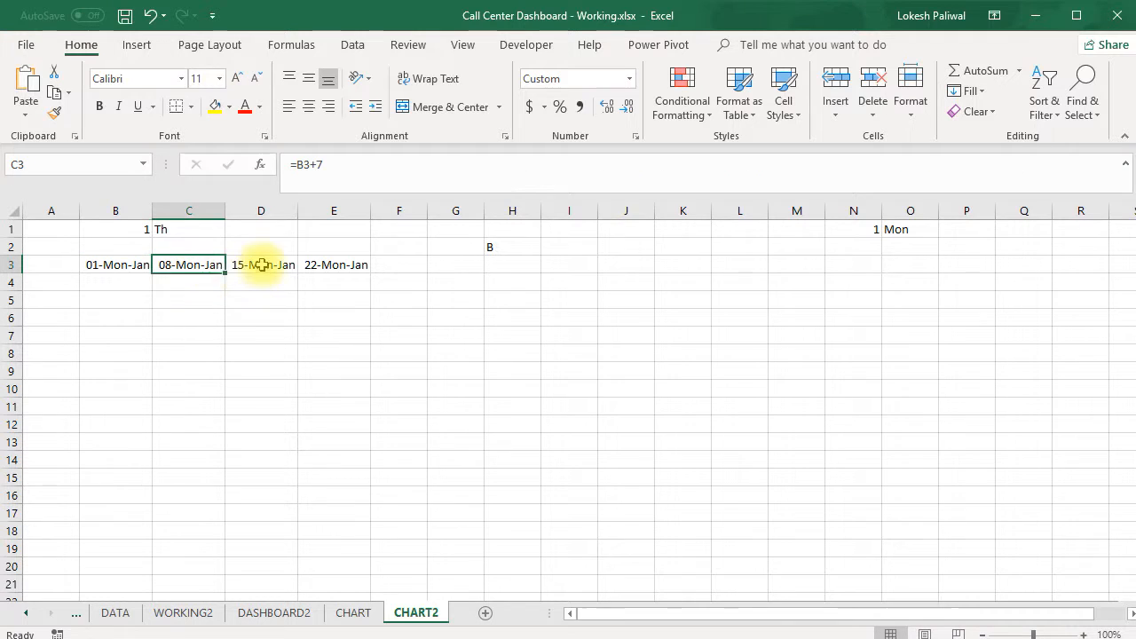
click(254, 263)
click(317, 265)
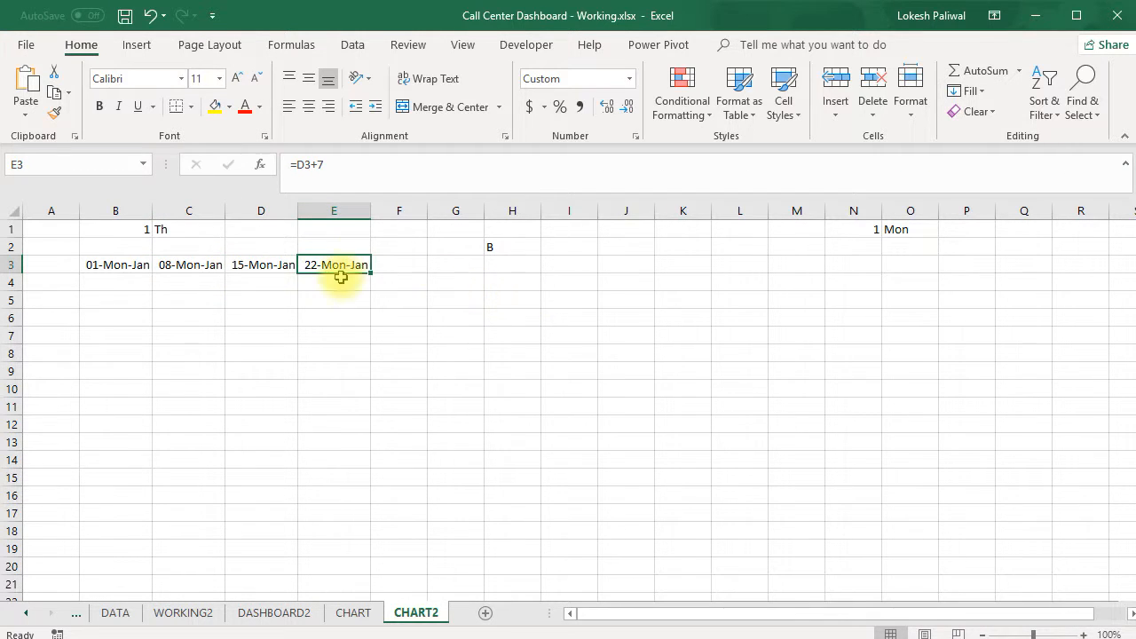
click(443, 264)
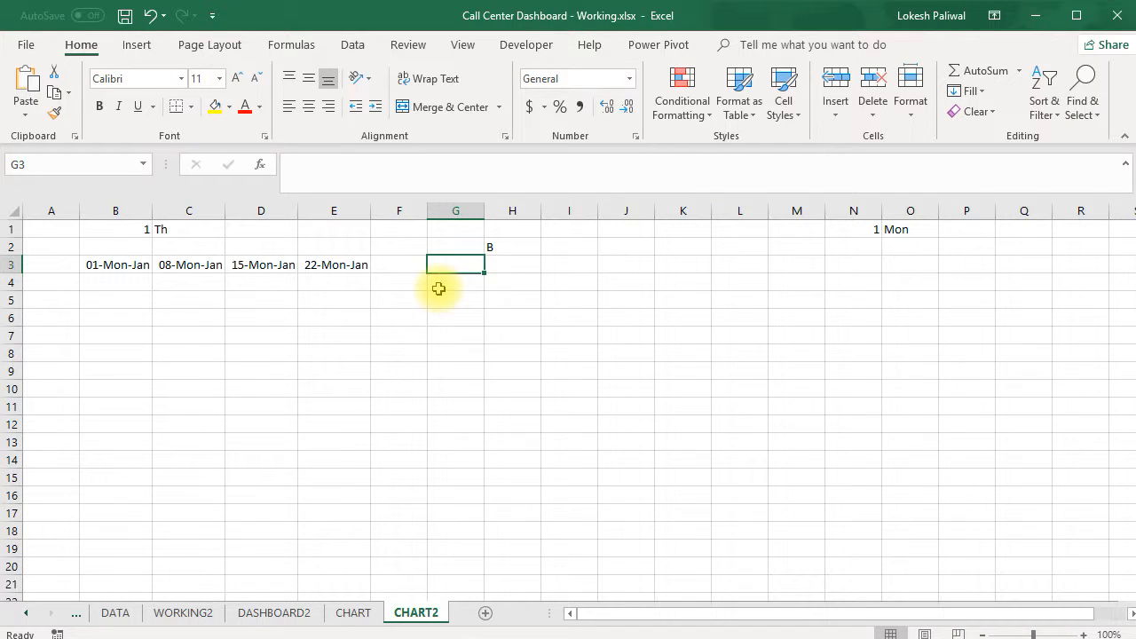
text(=)
click(102, 275)
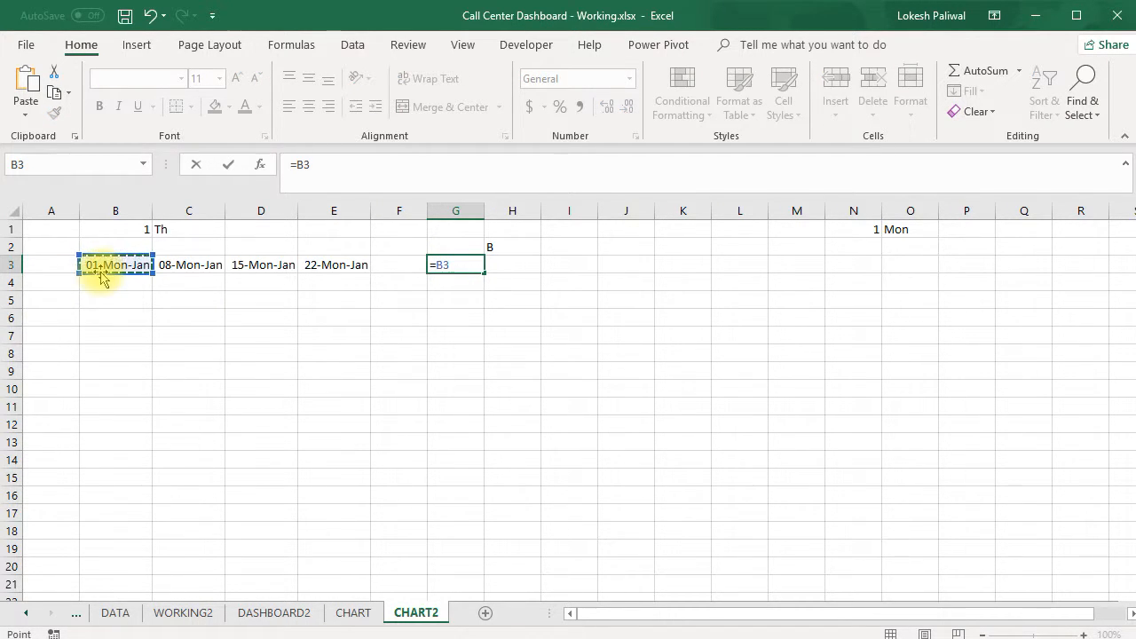
text(+1)
key(Return)
key(Up)
Enter =G3+7 in cell H3 for the second Tuesday's date
key(Right)
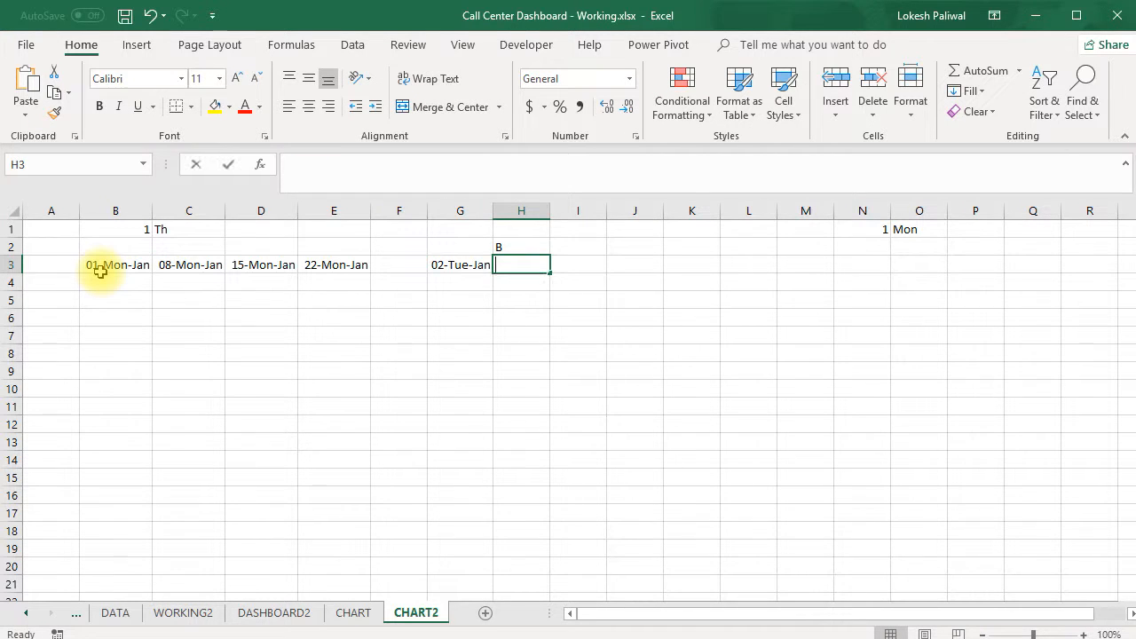
text(=)
key(Left)
text(+)
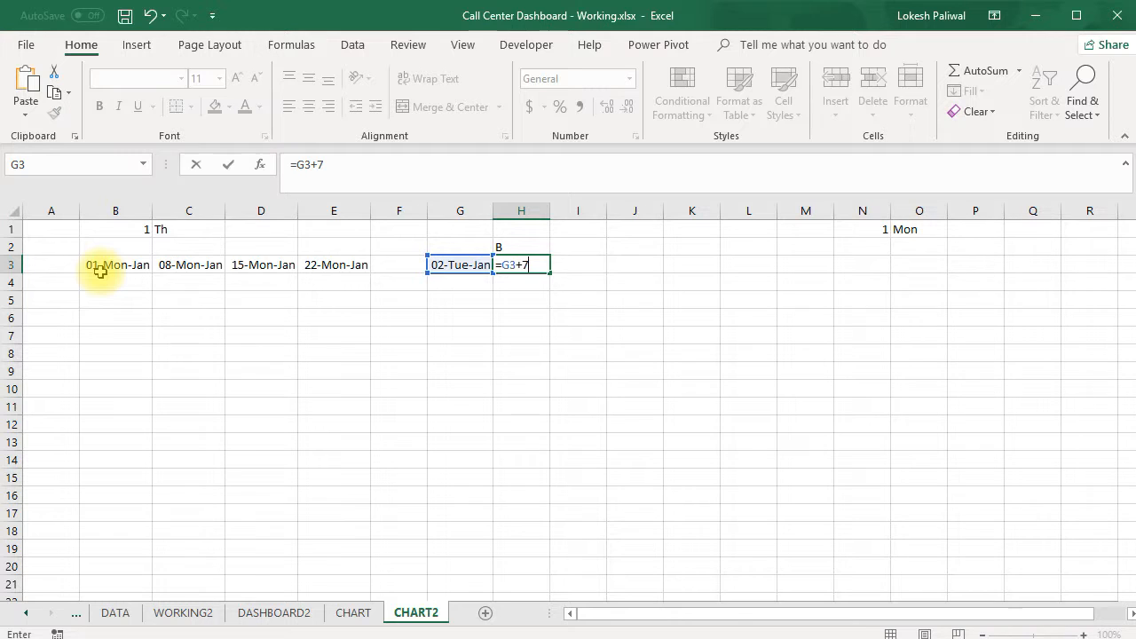
key(Return)
key(Up)
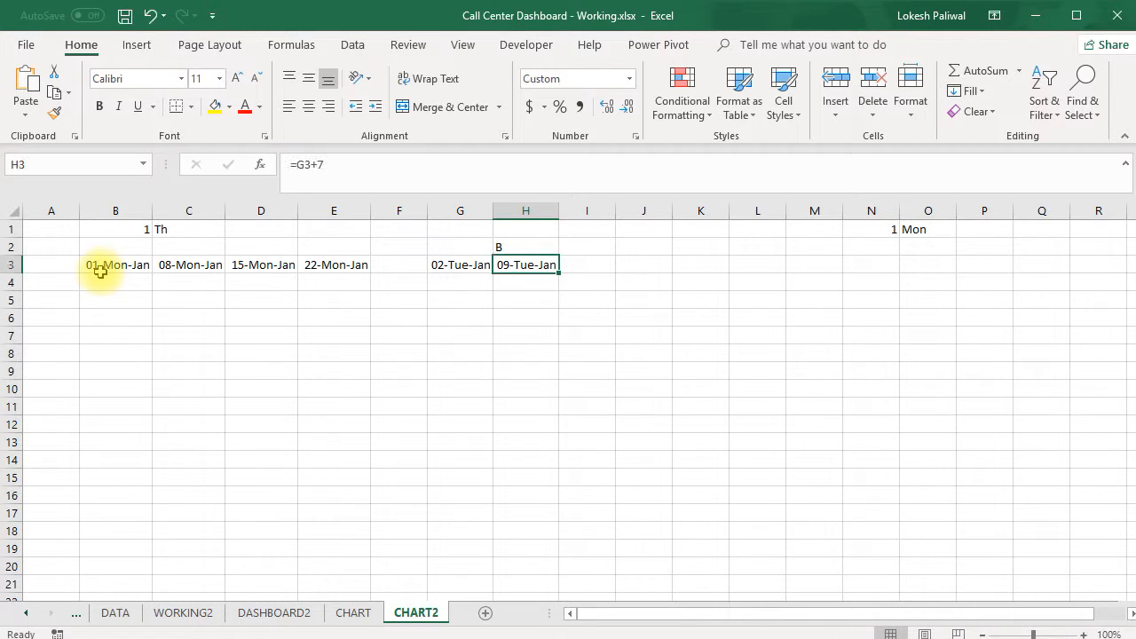
Copy the formula in H3 to I3:J3 for the third and fourth Tuesday dates
key(ctrl+c)
key(Right)
key(shift+Right)
key(ctrl+v)
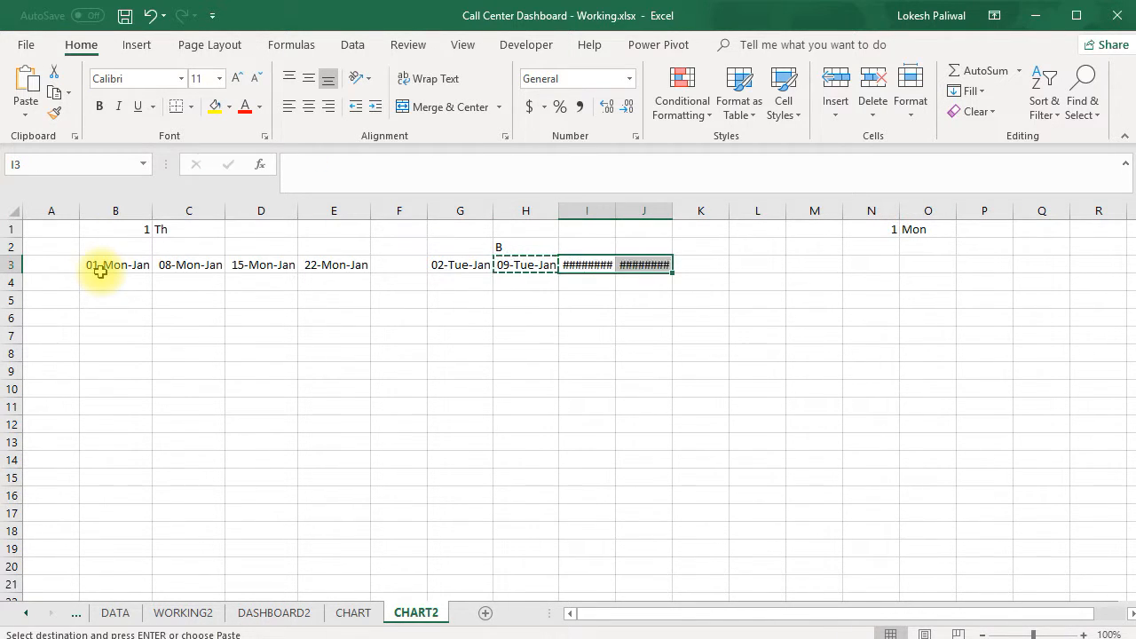
key(Escape)
key(Down)
key(Up)
Widen columns I and J to fit the Tuesday dates in row 3
drag(581, 210, 690, 211)
click(613, 261)
click(693, 268)
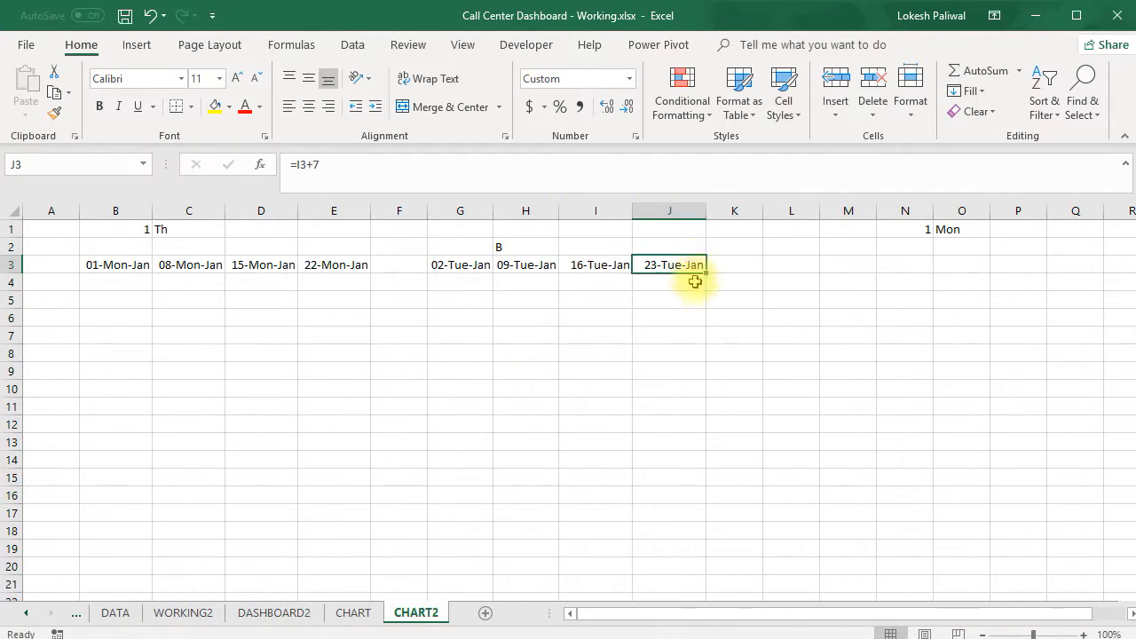
drag(708, 215, 709, 215)
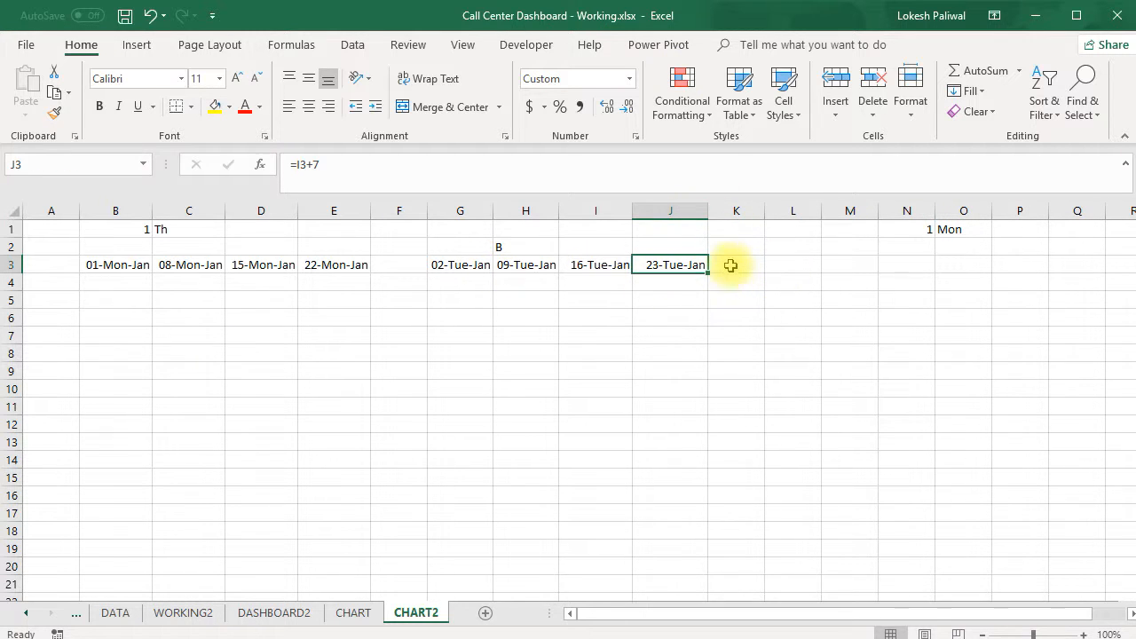
Enter =G3+1 in cell L3 for the first Wednesday's date
click(790, 265)
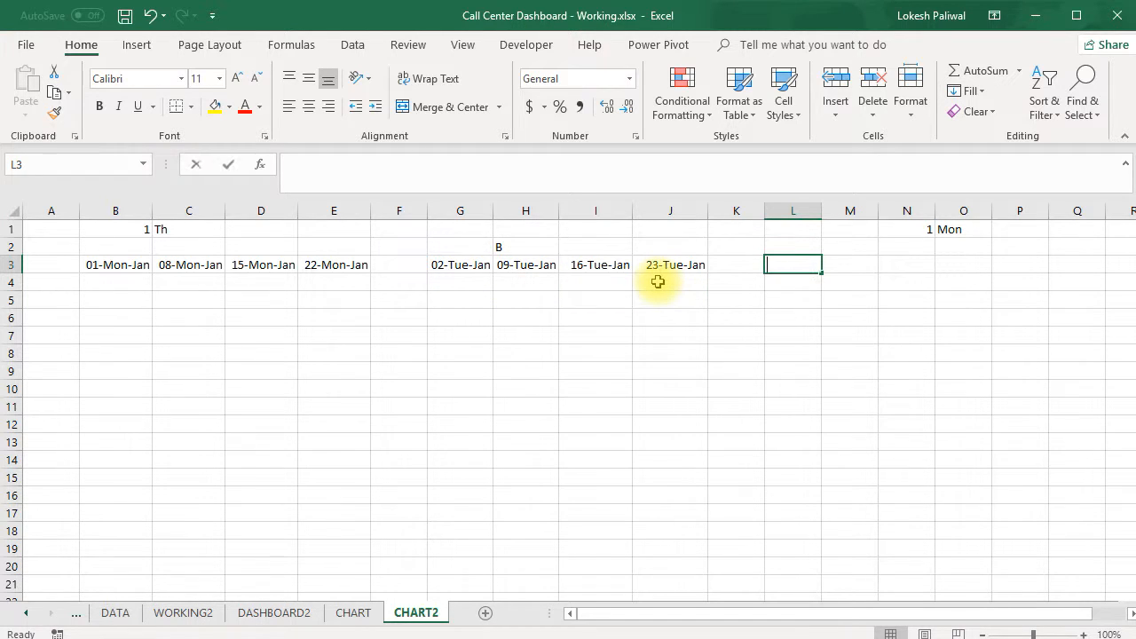
text(=G3)
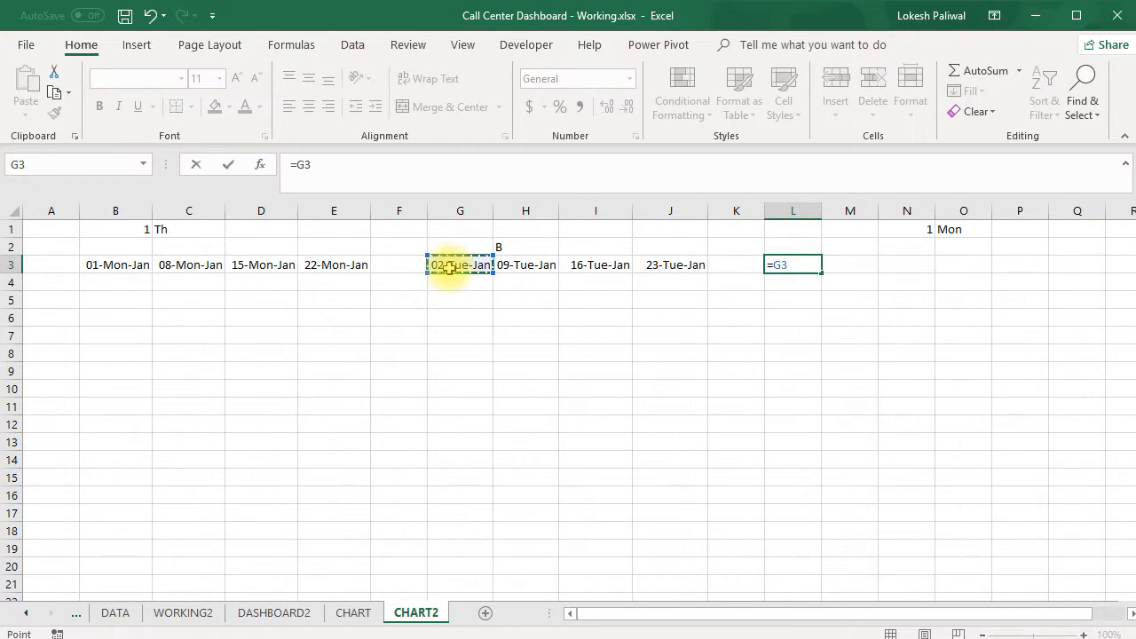
text(+1)
key(Return)
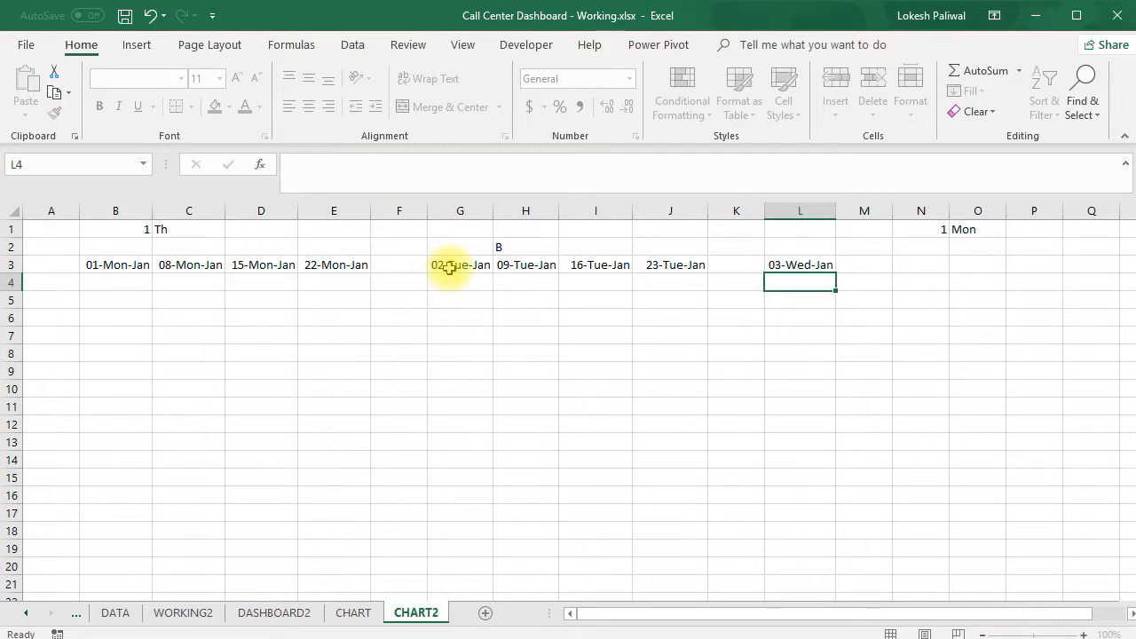
key(Up)
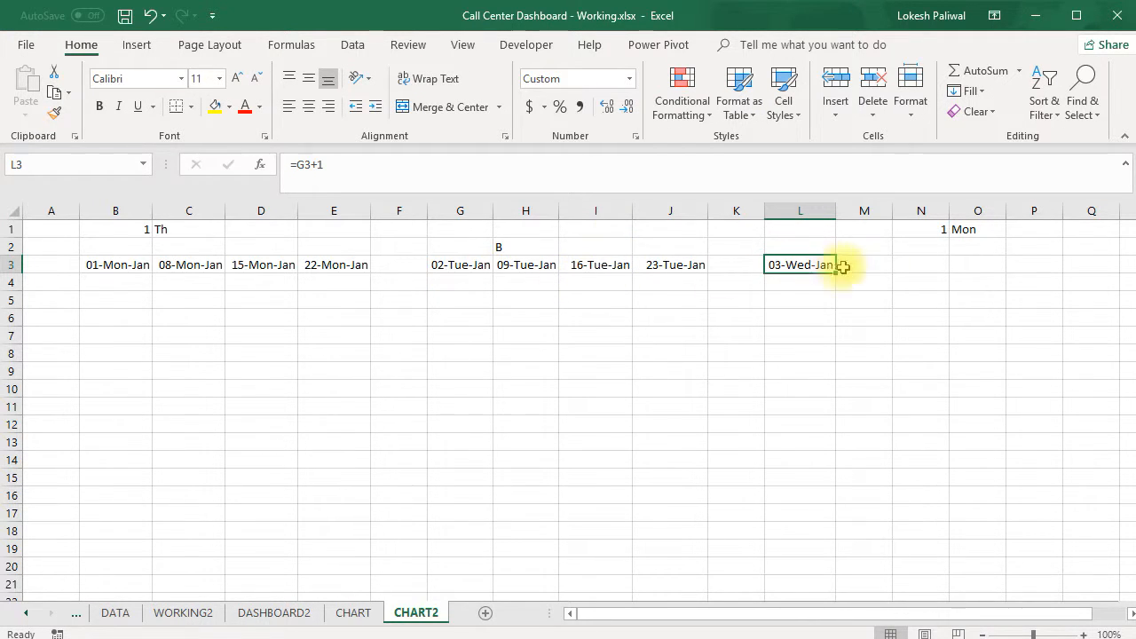
Enter =L3+7 in cell M3 for the second Wednesday's date
click(877, 262)
text(=)
key(Left)
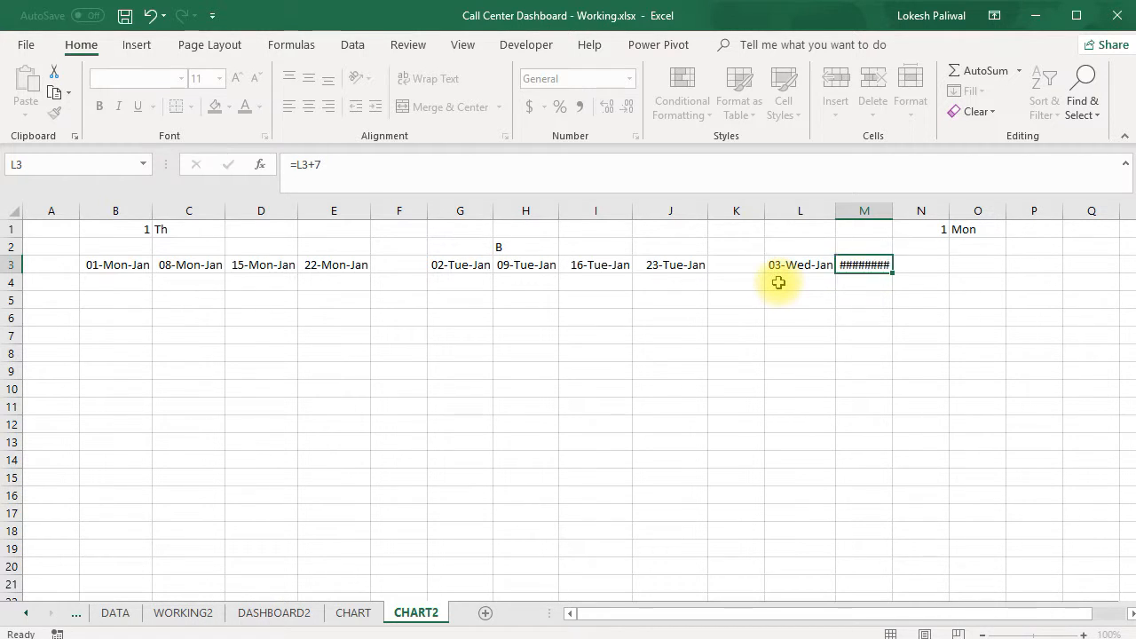
key(ctrl+Return)
Copy the formula in M3 to N3:O3 and widen columns N and O to fit the Wednesday dates
key(ctrl+c)
key(Right)
key(shift+Right)
key(Return)
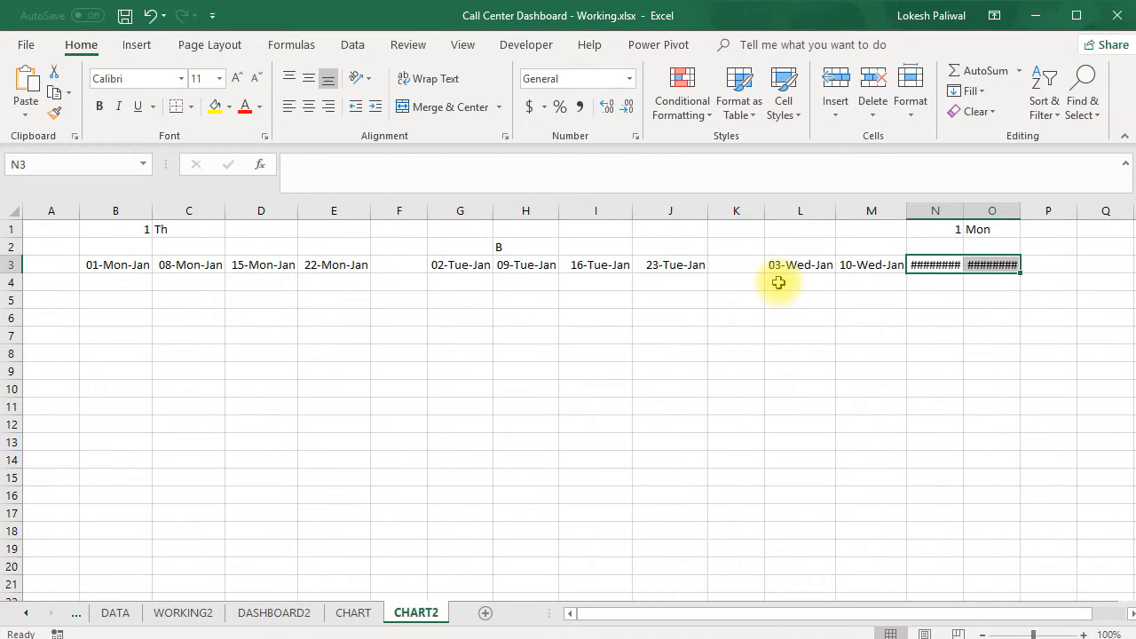
drag(935, 211, 1052, 211)
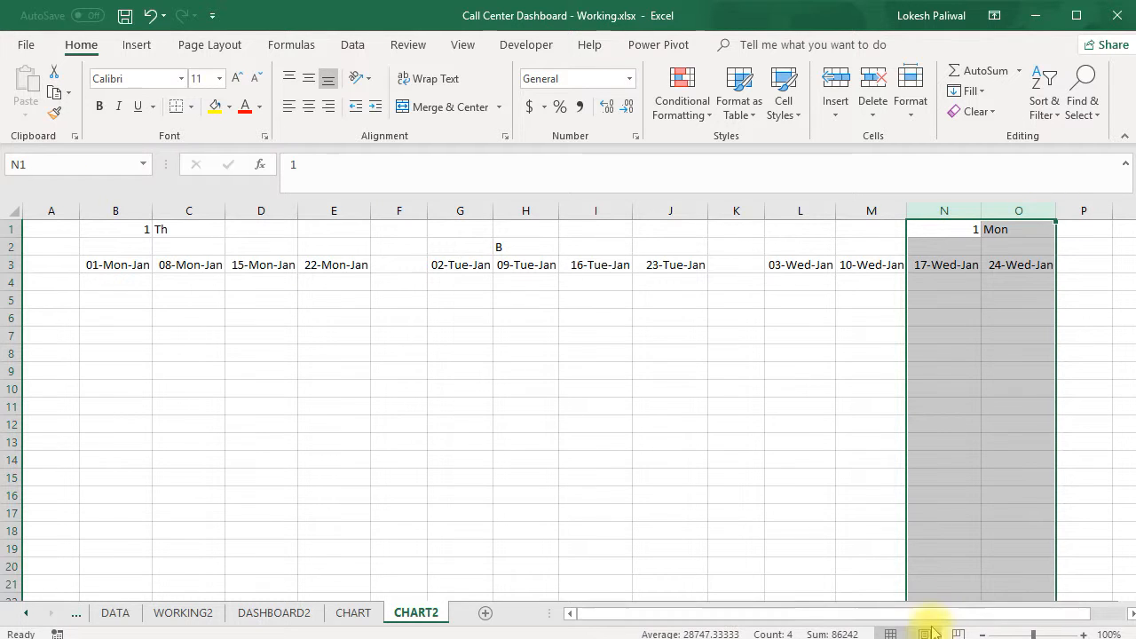
Copy the Wednesday block K3:O3 to P3:T3 for the Thursday dates and widen columns Q to T to fit them
click(1130, 613)
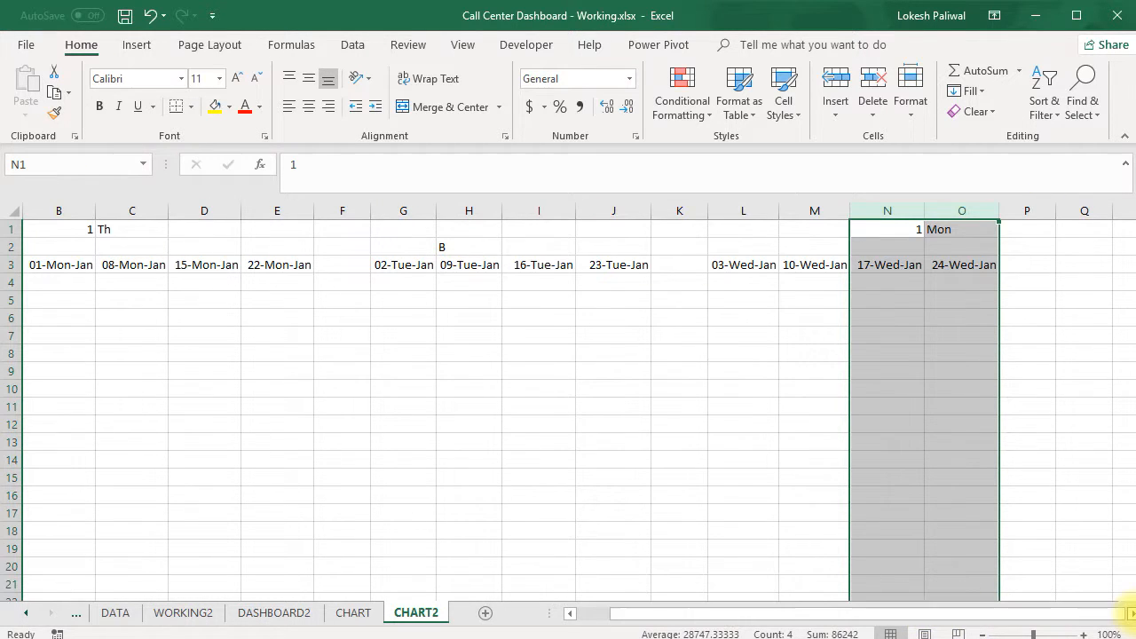
click(1130, 612)
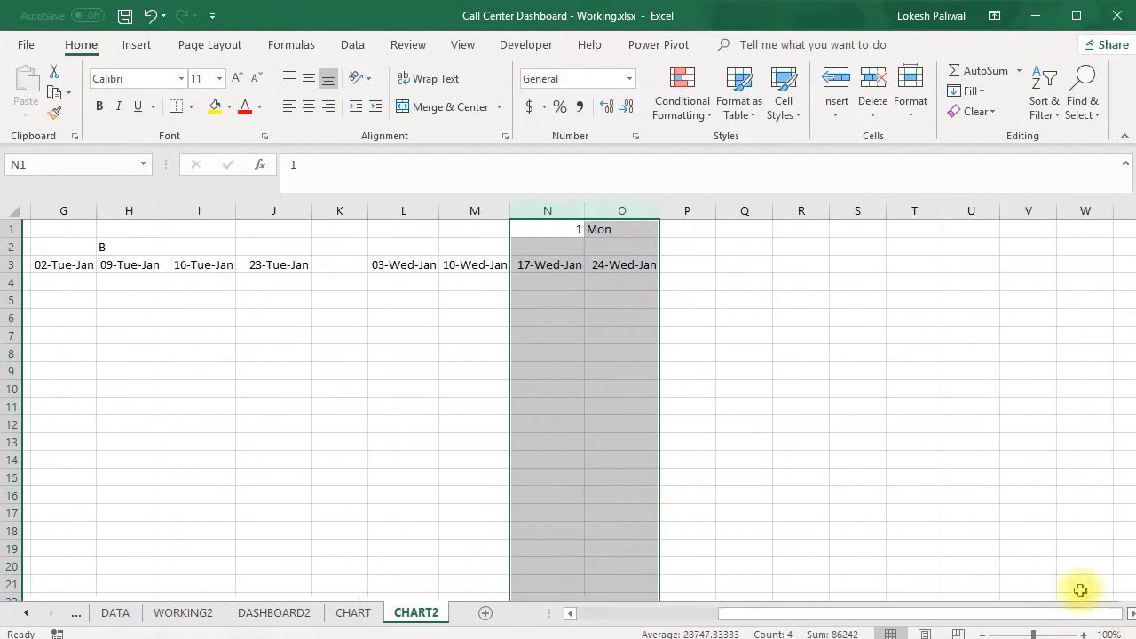
click(782, 405)
drag(336, 265, 609, 257)
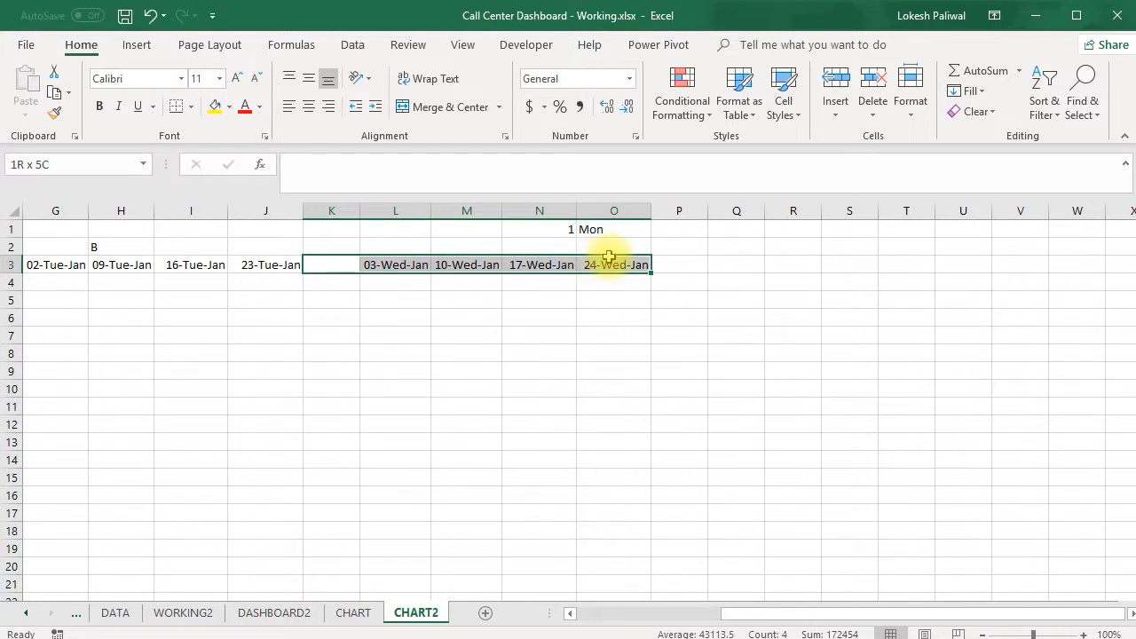
key(ctrl+c)
key(Right)
key(Right)
key(Right)
key(Right)
key(Right)
key(Right)
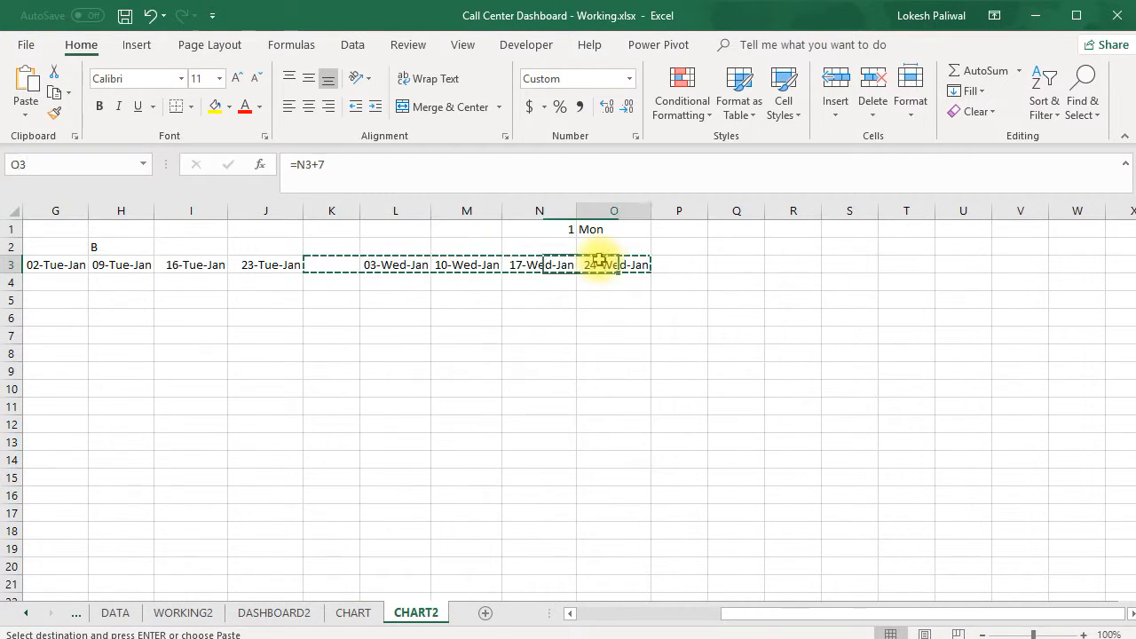
key(Left)
key(Return)
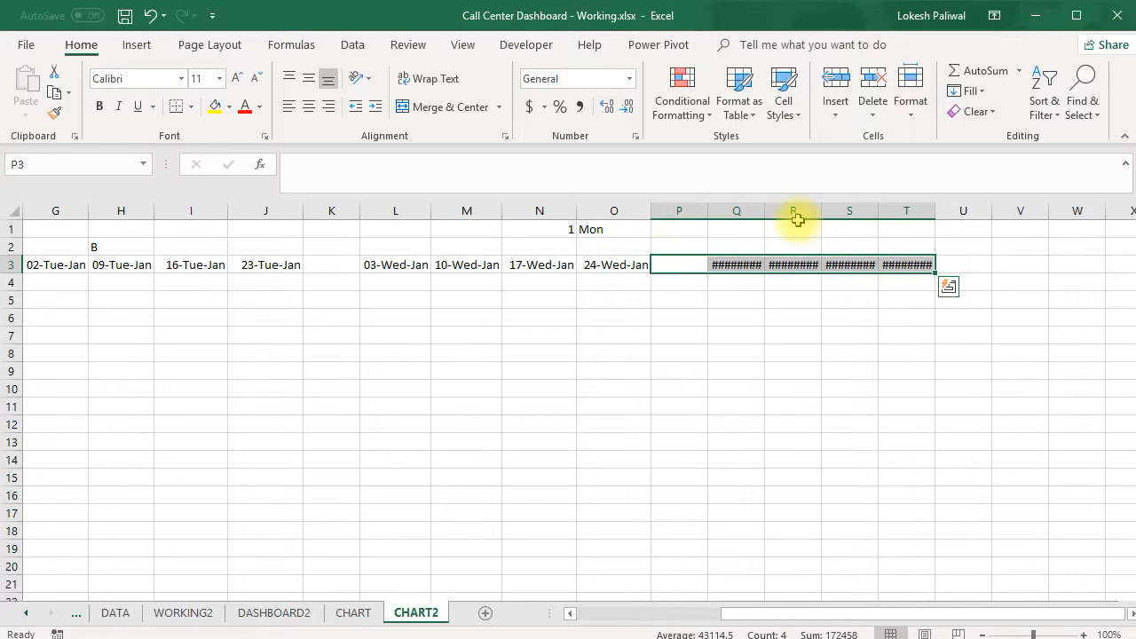
drag(729, 207, 948, 211)
click(666, 296)
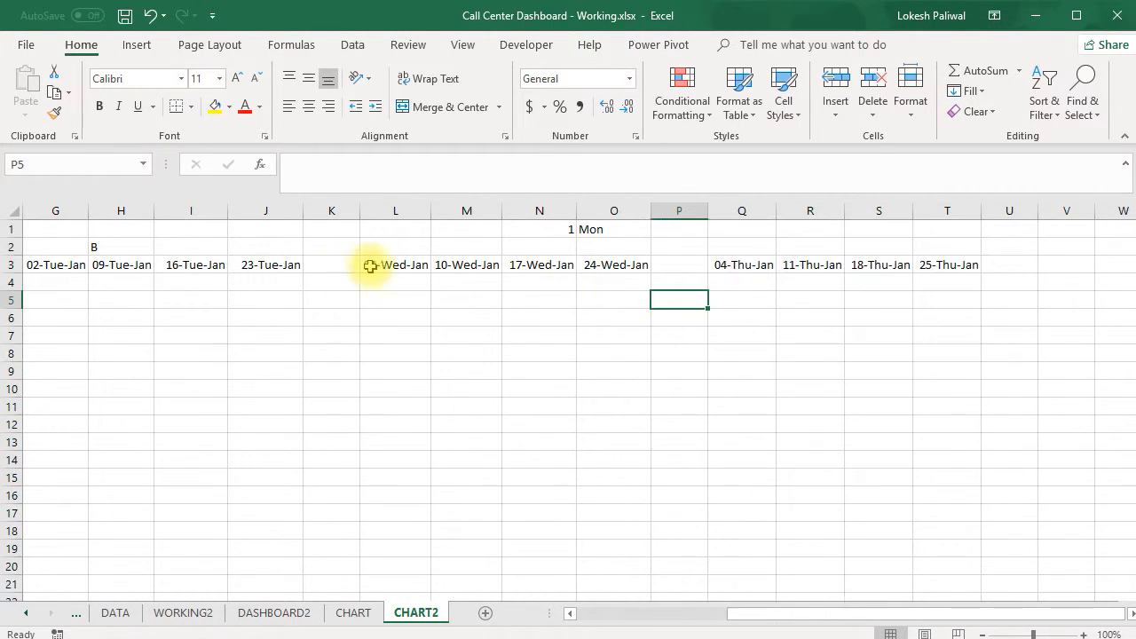
Copy the Wednesday and Thursday blocks K3:T3 to U3:AD3 for the Friday and Saturday dates
click(332, 265)
drag(385, 265, 941, 266)
key(ctrl+c)
key(Right)
key(Right)
key(Right)
key(Right)
key(Right)
key(Right)
key(Right)
key(Right)
key(Right)
key(Right)
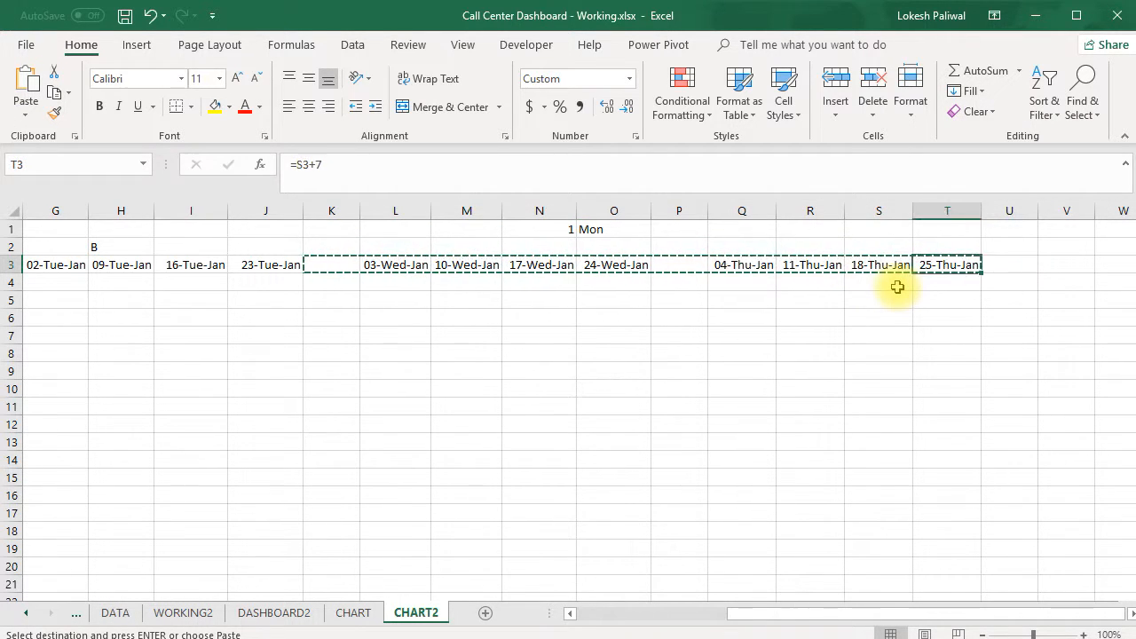
key(Return)
Widen columns V to AD to fit the Friday and Saturday dates in row 3
key(Right)
key(Right)
key(Right)
key(Right)
key(Right)
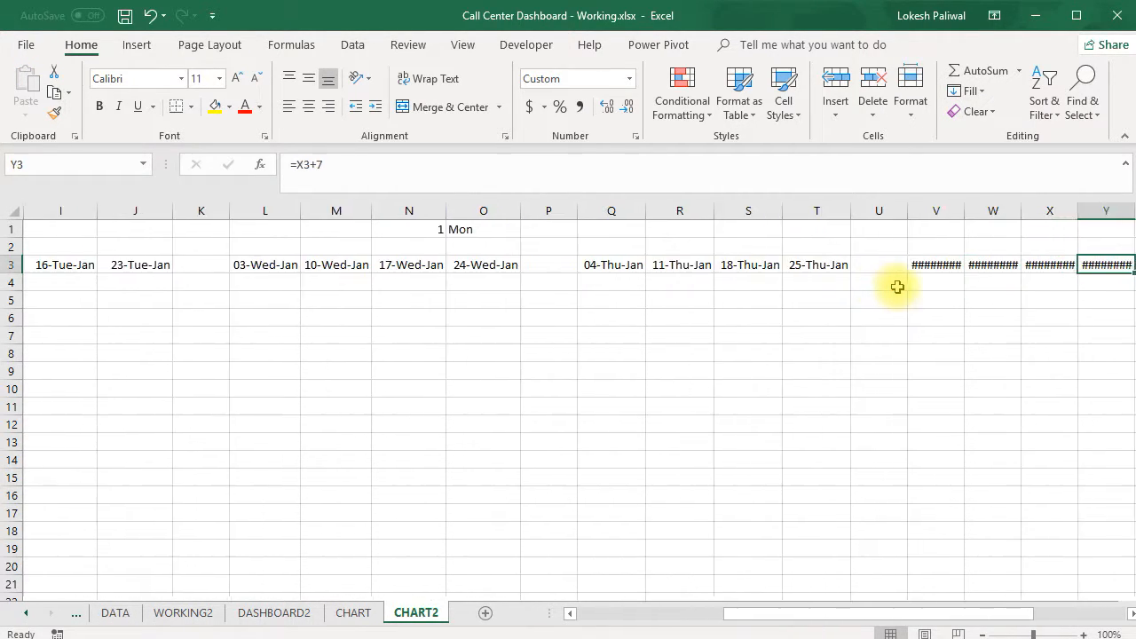
key(Left)
key(Left)
key(Left)
key(Left)
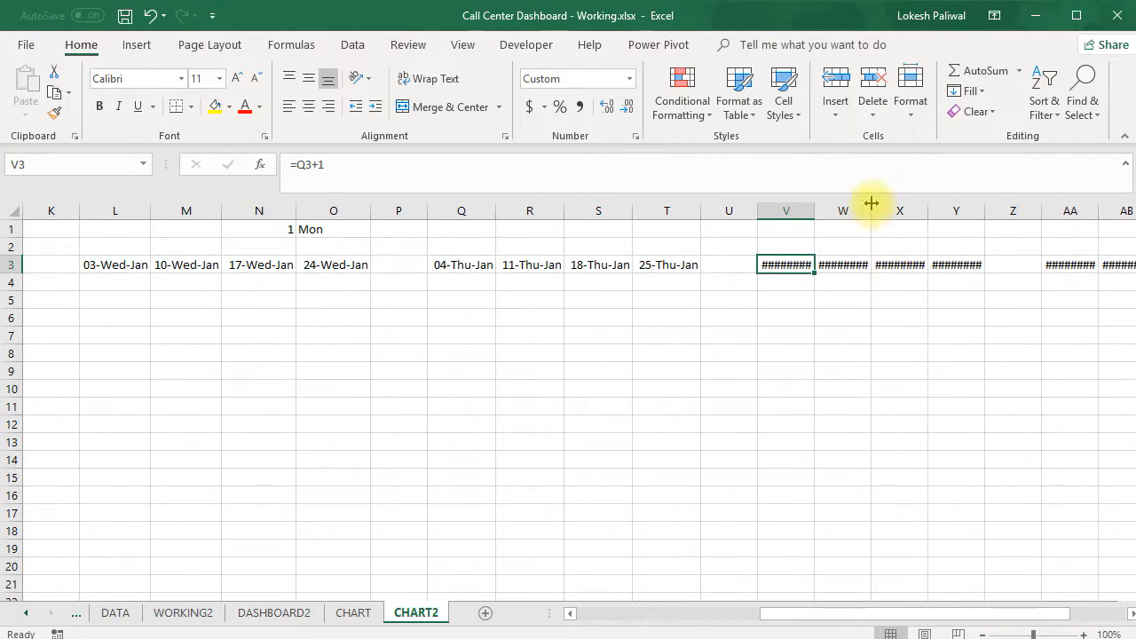
drag(776, 211, 932, 213)
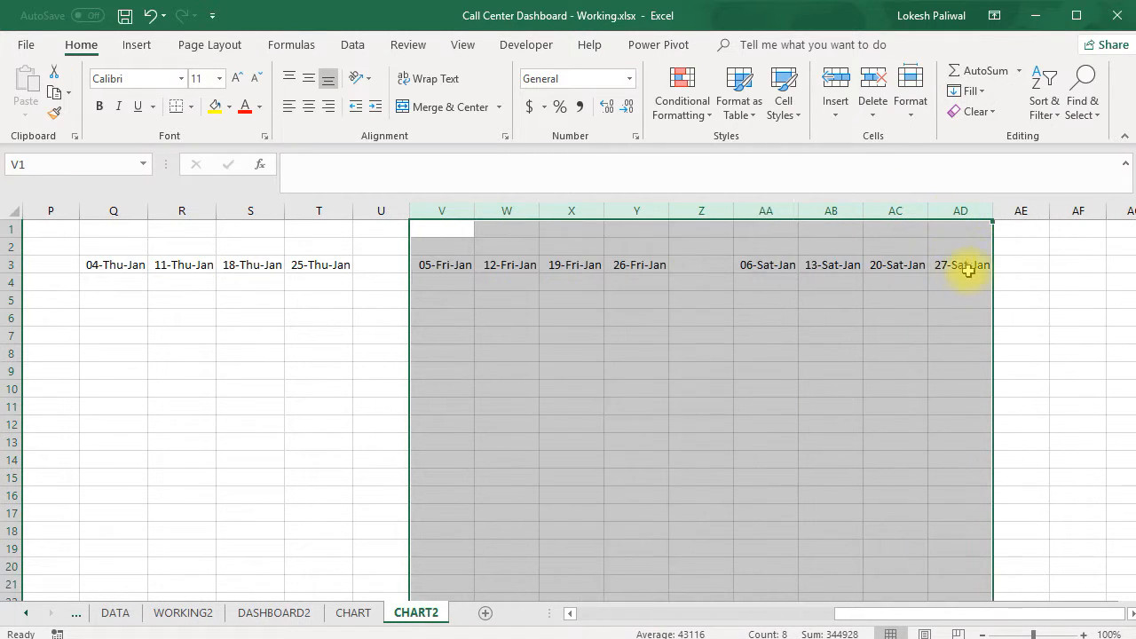
Copy the Saturday block Z3:AD3 to AE3:AI3 for the Sunday dates
click(956, 264)
key(Left)
key(Left)
key(Left)
key(Left)
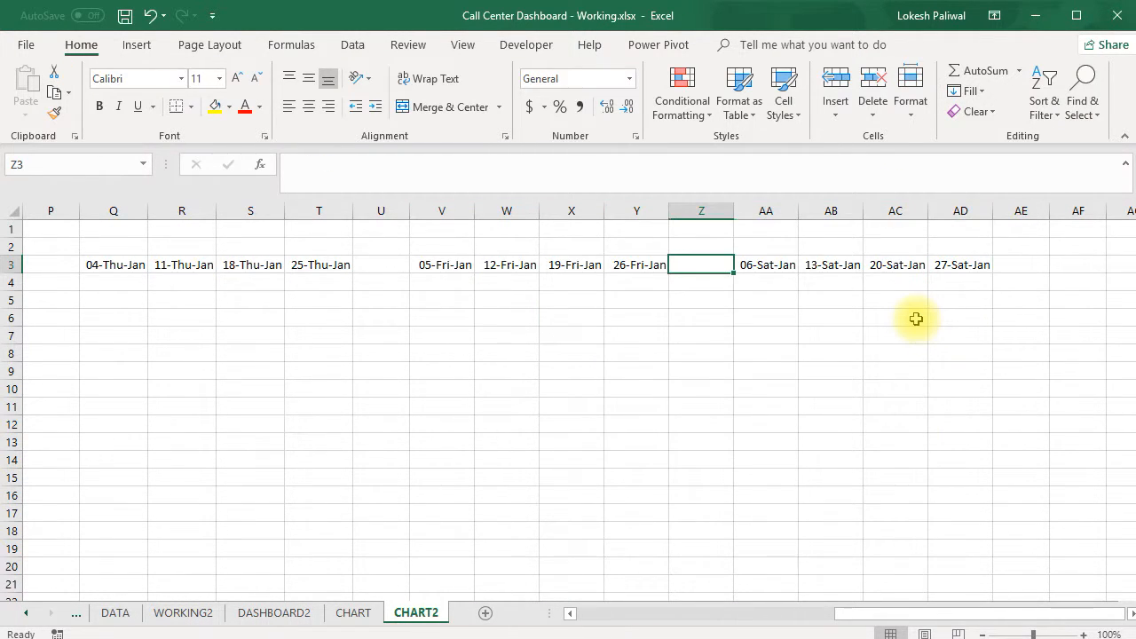
key(shift+Right)
key(shift+Right)
key(shift+Right)
key(shift+Right)
key(shift+Right)
key(shift+Left)
key(ctrl+c)
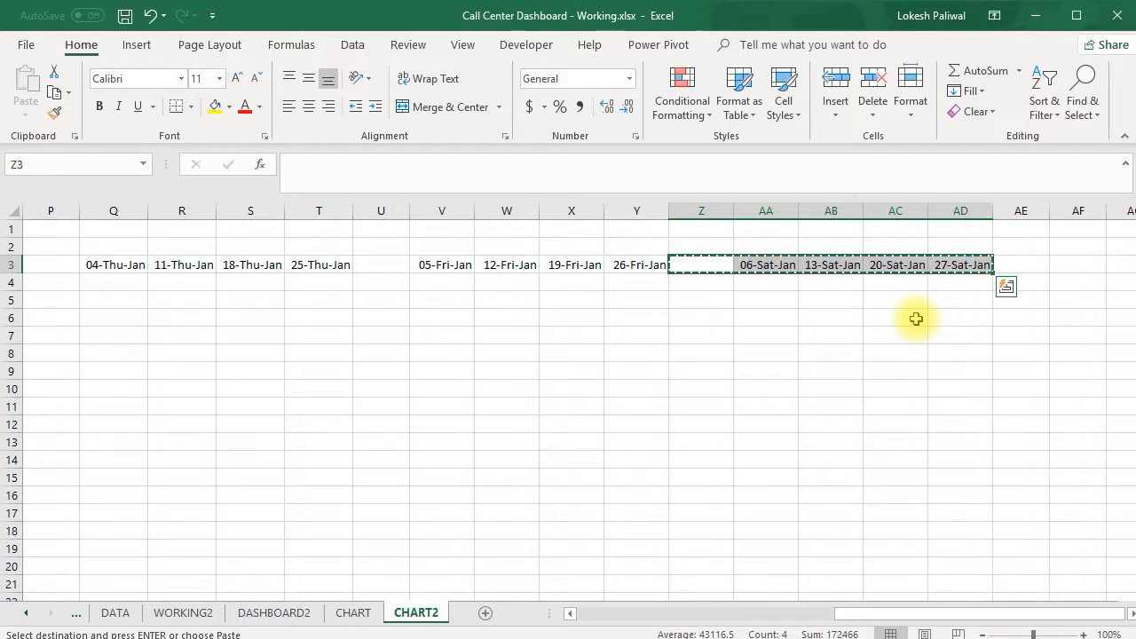
key(Right)
key(Right)
key(Right)
key(Right)
key(Right)
key(Return)
Widen columns AF to AI to fit the Sunday dates in row 3
key(Right)
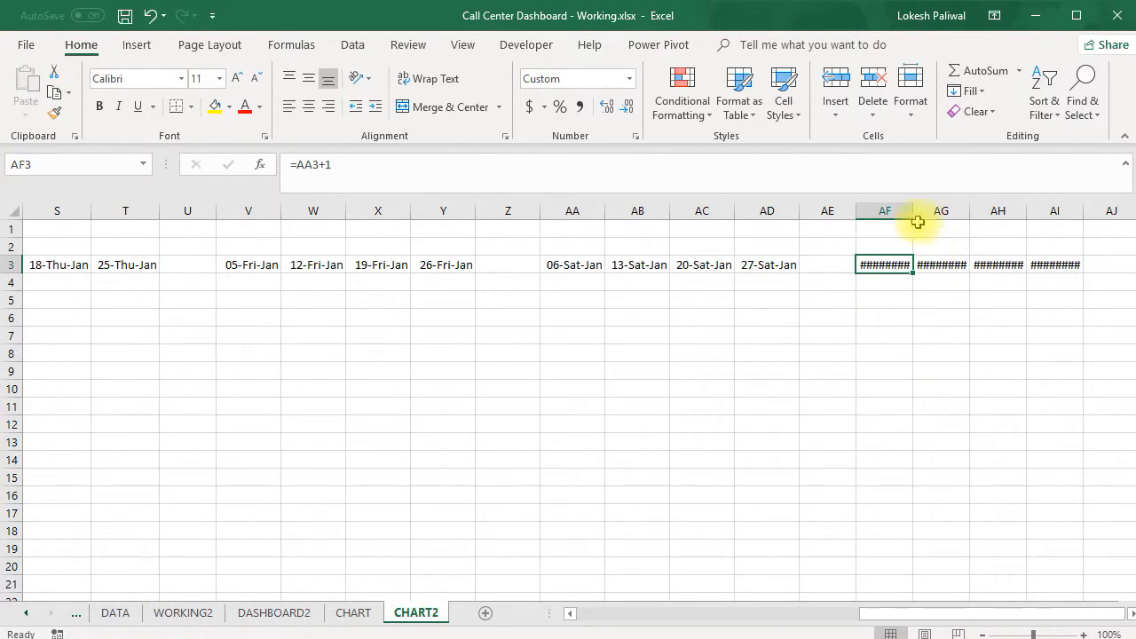
drag(890, 210, 1099, 211)
drag(900, 264, 951, 266)
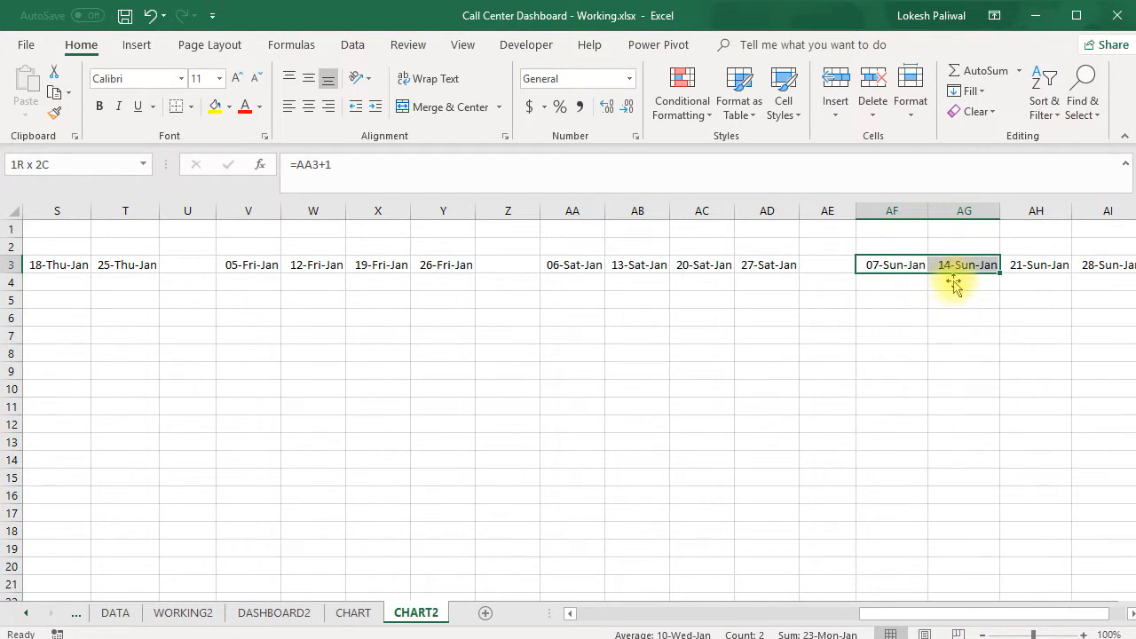
Review the weekday dates across row 3 from the Sunday block back to the start of the row
key(Right)
key(Right)
key(Right)
key(Right)
key(Left)
key(Left)
key(Left)
key(Right)
key(Left)
key(Left)
key(Left)
key(Left)
key(Left)
key(Left)
key(Left)
key(Left)
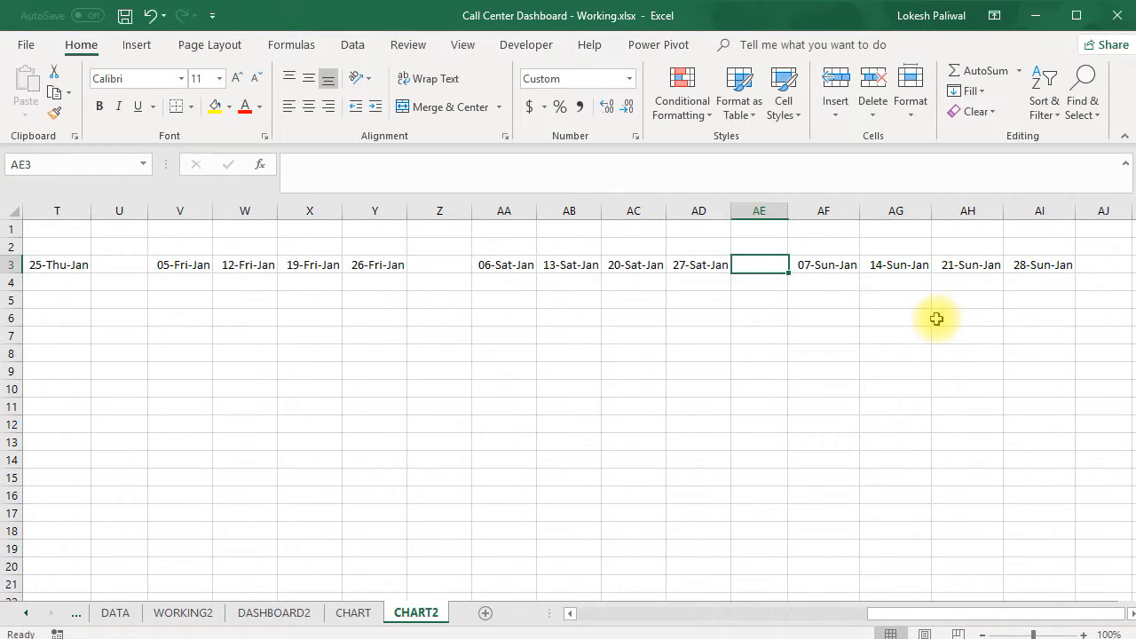
key(Left)
key(Left)
key(Left)
key(Left)
key(Left)
key(Left)
key(Left)
key(Left)
key(Left)
key(Left)
key(Left)
key(Left)
key(Left)
key(Left)
key(Left)
key(Left)
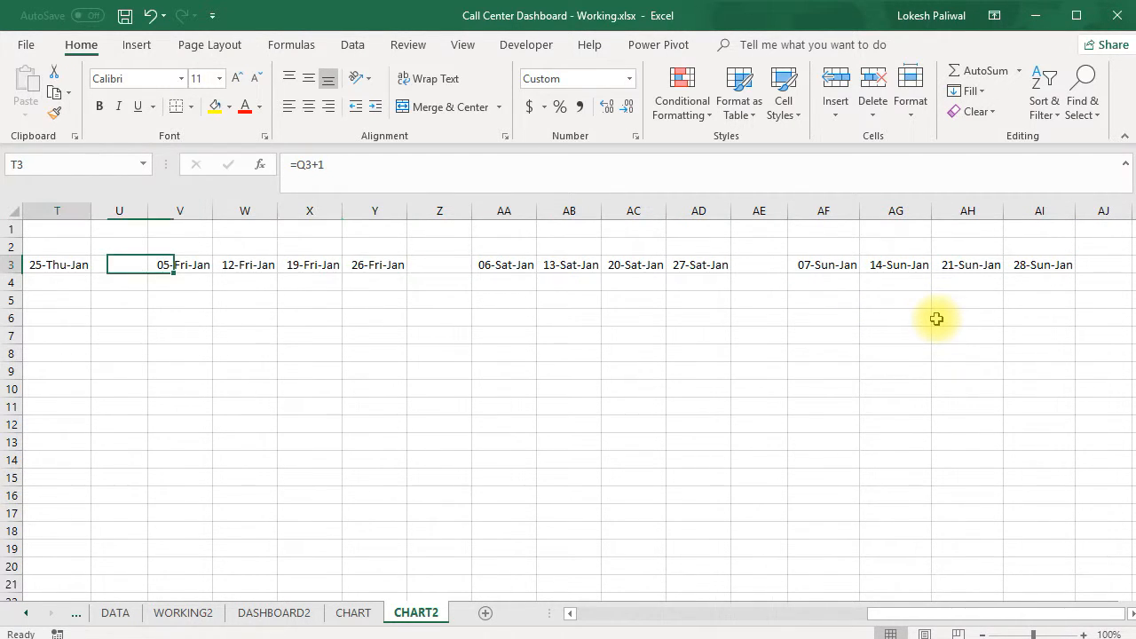
key(Home)
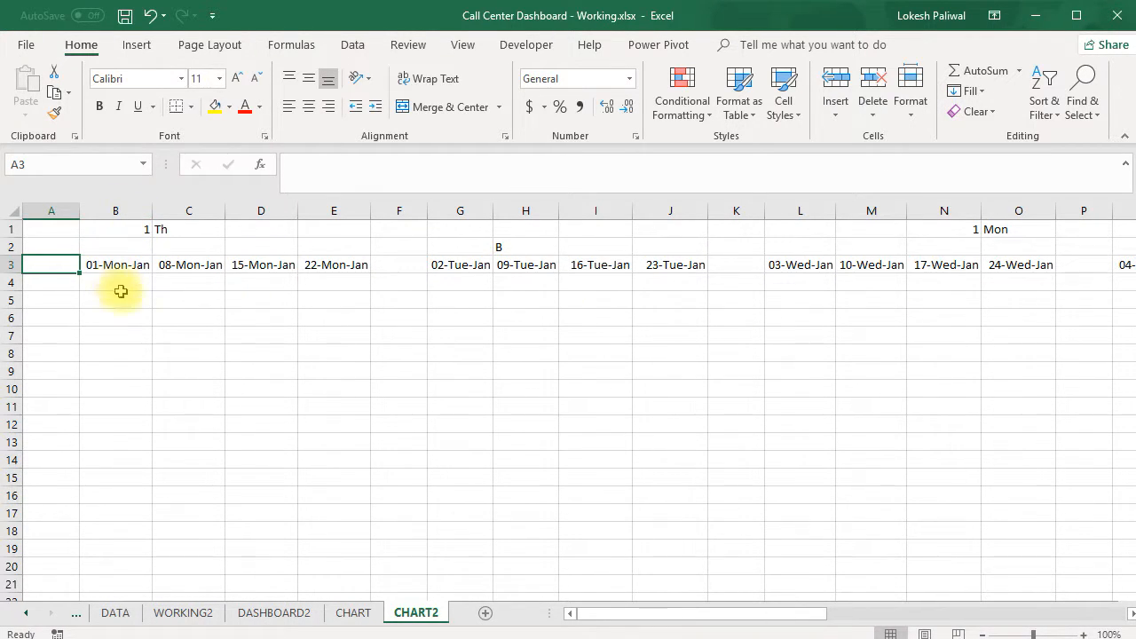
Copy the hour labels A5:A28 from the CHART sheet to CHART2, starting at A5
click(354, 613)
click(47, 297)
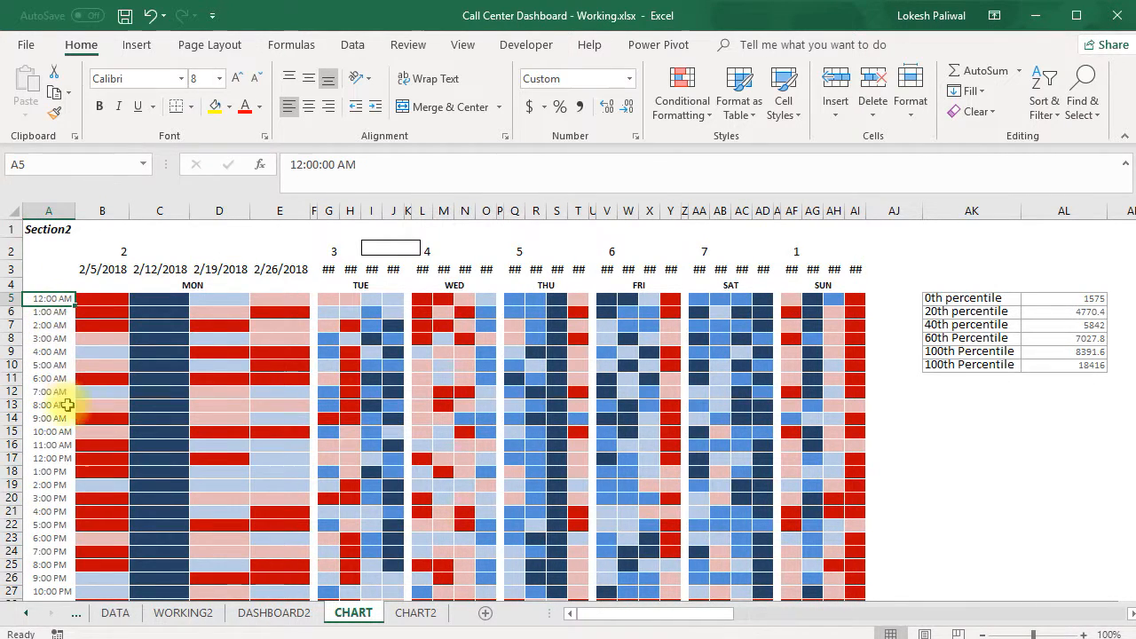
scroll(67, 399, down, 1)
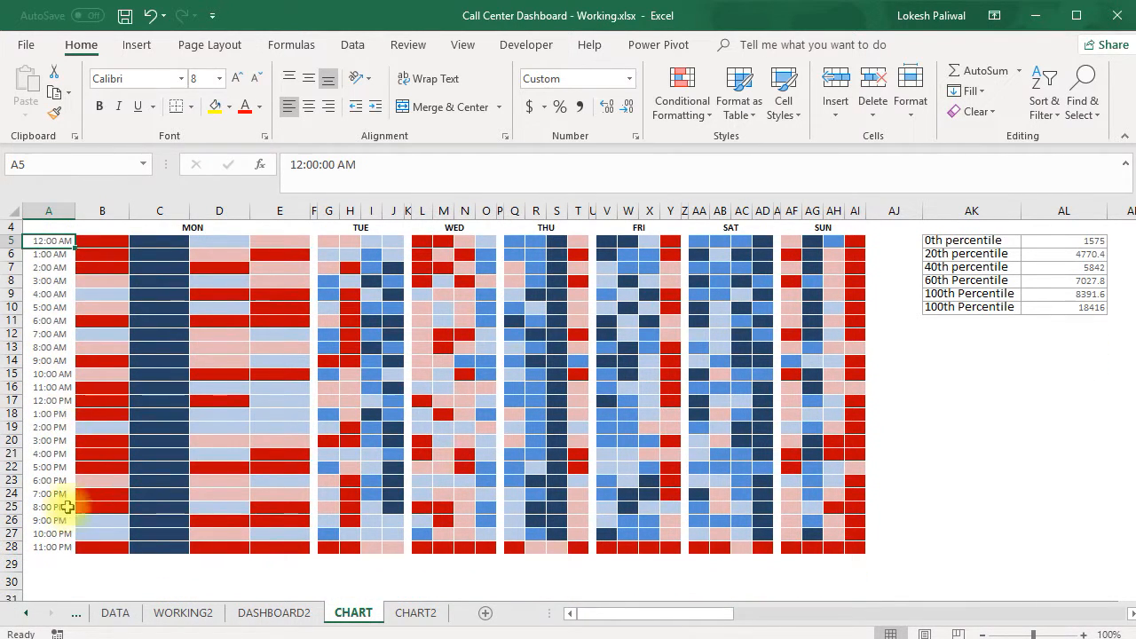
shift+click(46, 548)
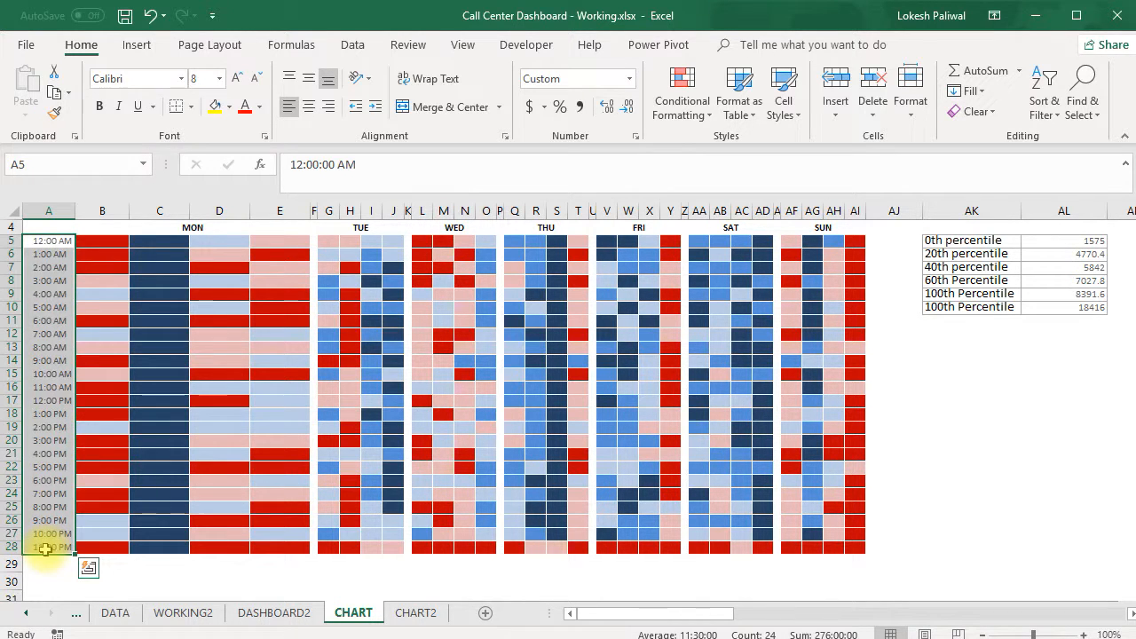
key(ctrl+c)
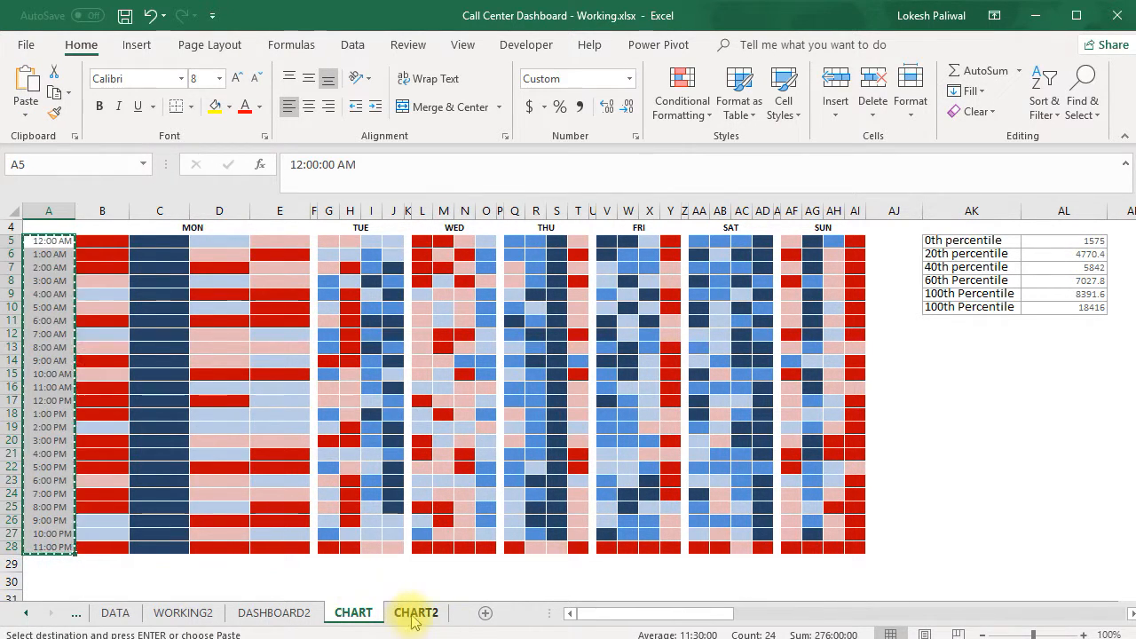
click(415, 613)
click(47, 285)
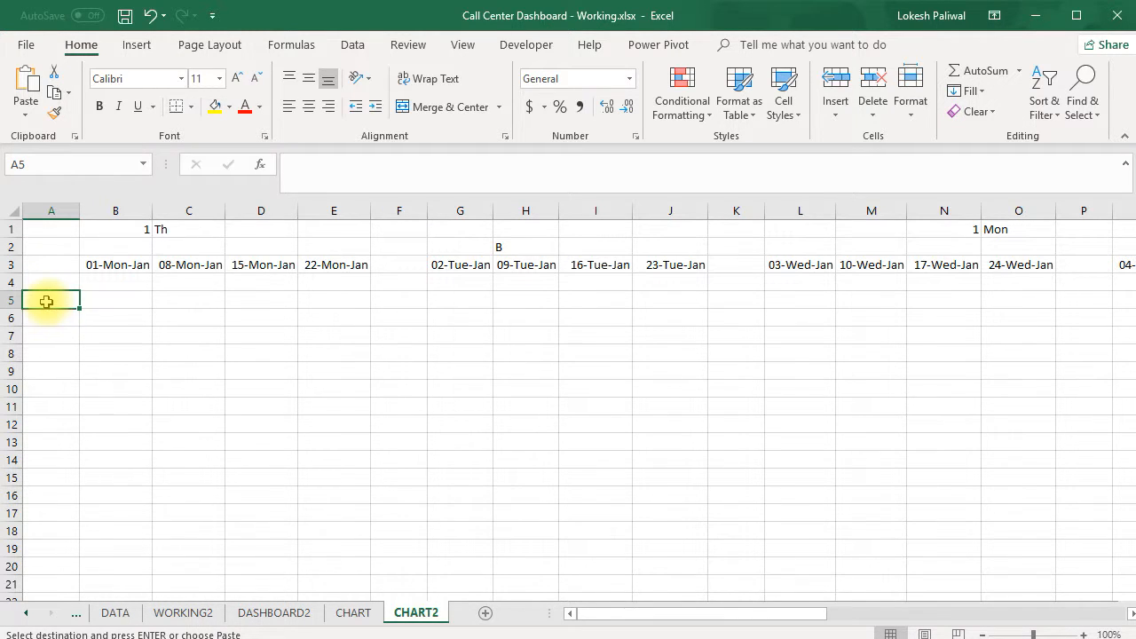
key(ctrl+v)
click(133, 354)
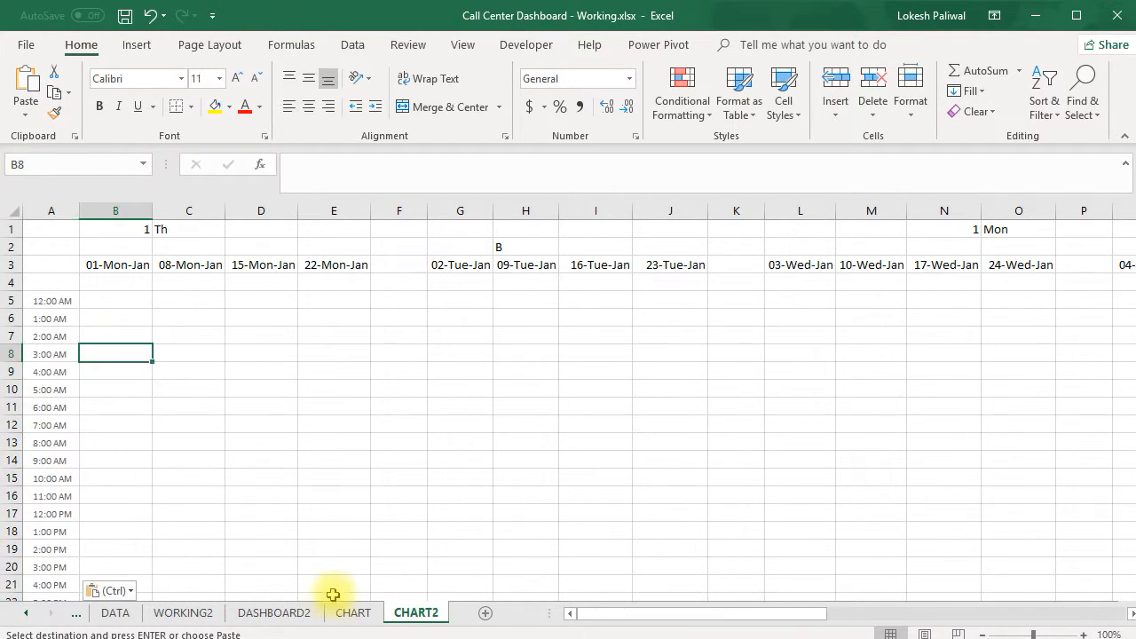
Check the MON heading on CHART, and merge and center B4:E4 on CHART2 above the Monday hours
click(354, 612)
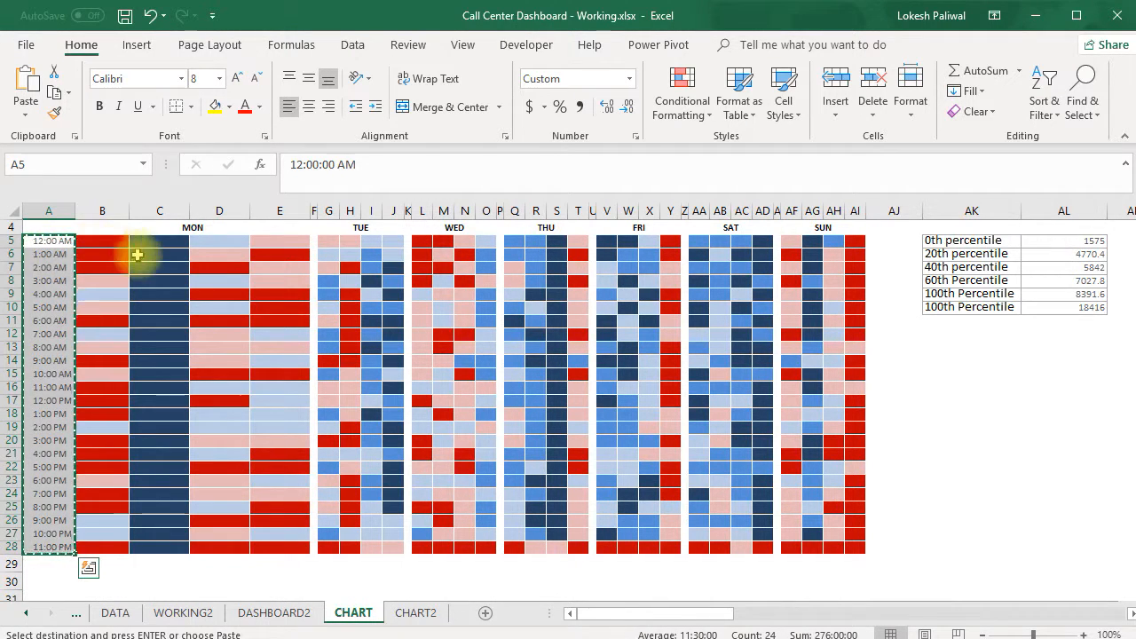
scroll(189, 305, up, 3)
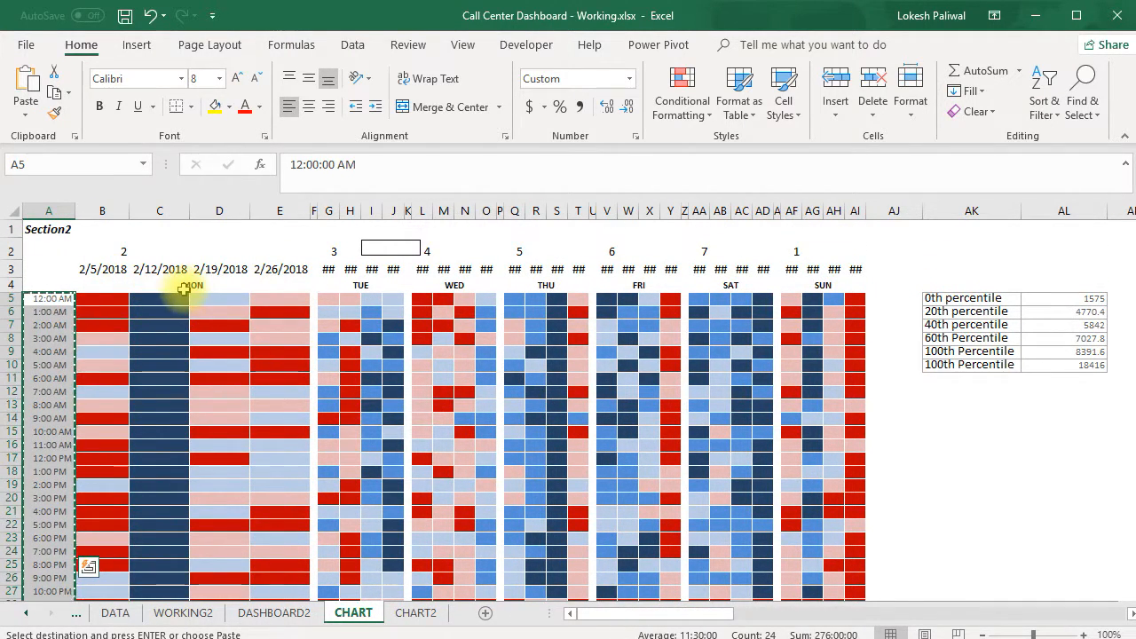
click(209, 287)
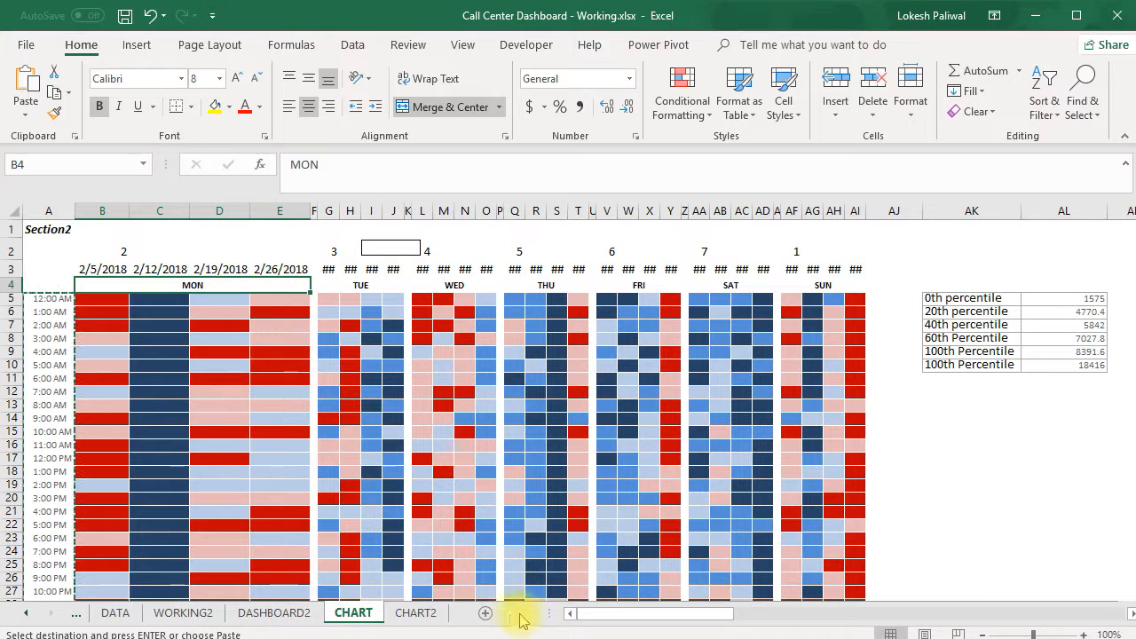
click(435, 620)
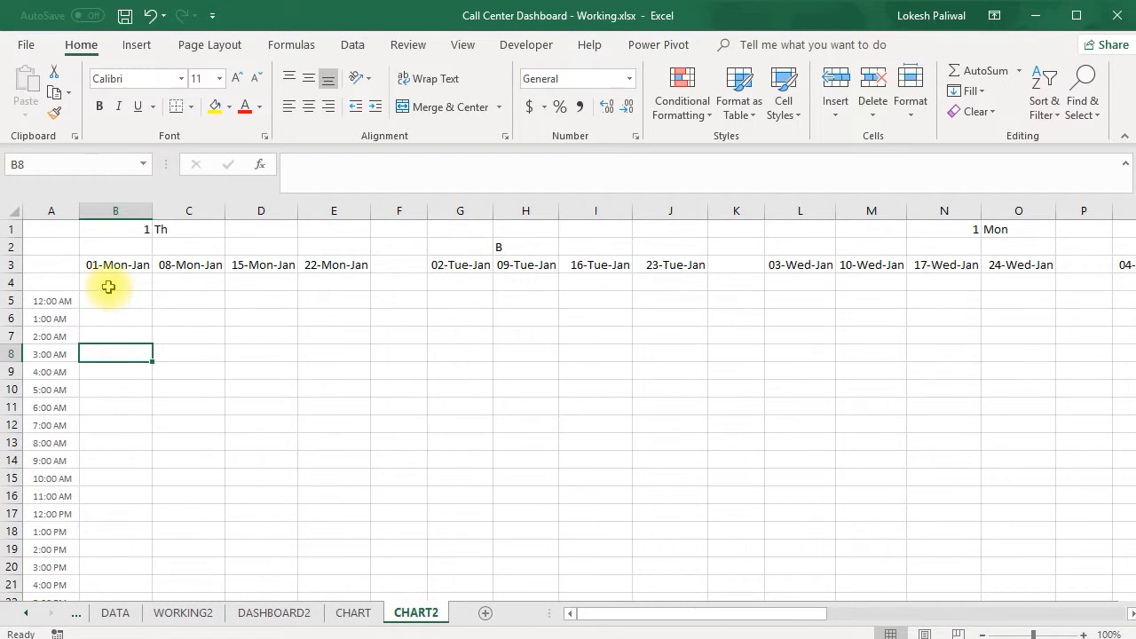
drag(110, 283, 331, 286)
click(443, 106)
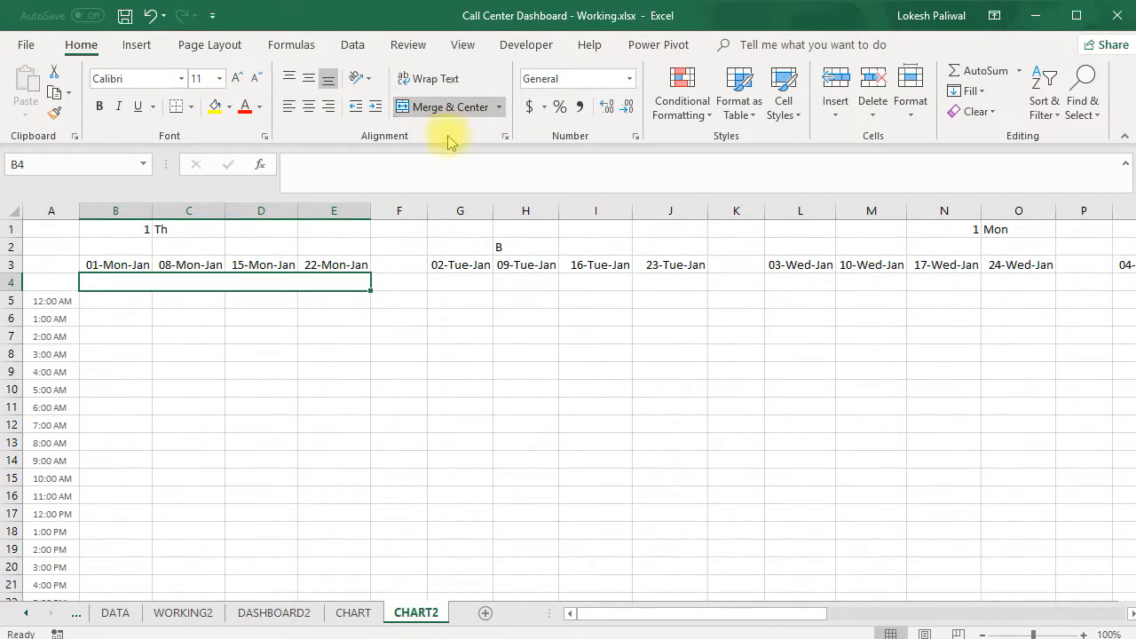
Copy the merged heading cell B4:E4 to G4:J4, and B4:J4 to L4:T4 for the Wednesday and Thursday blocks
key(ctrl+c)
click(480, 282)
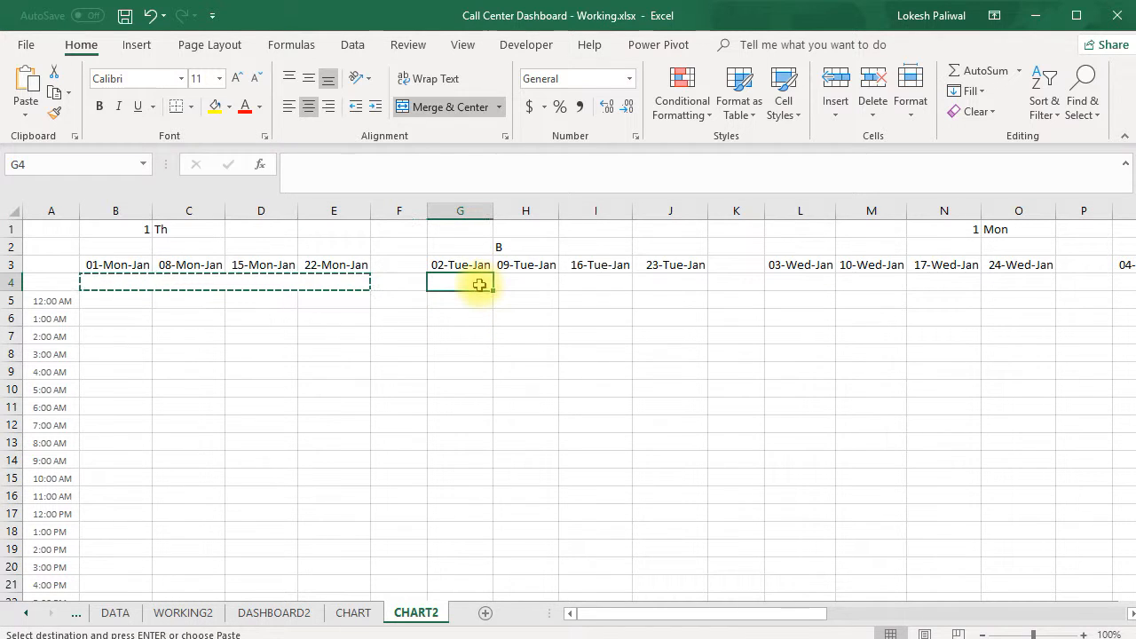
key(ctrl+v)
drag(152, 290, 656, 285)
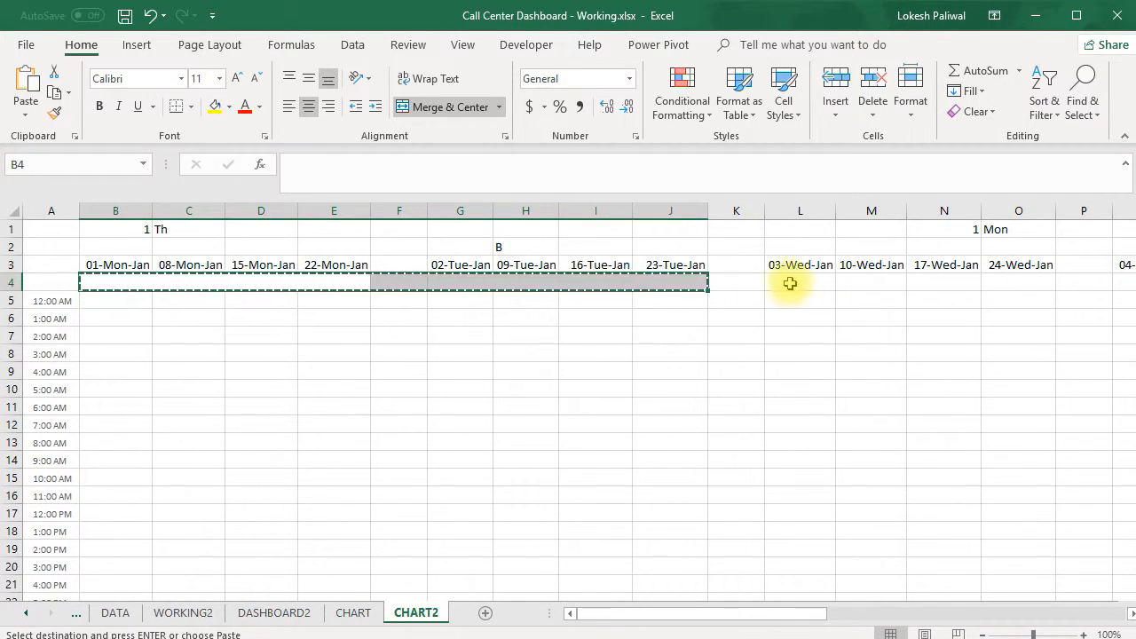
key(ctrl+c)
click(787, 284)
key(ctrl+v)
Copy the merged Thursday heading cell Q4:T4 to V4:Y4 and AA4:AD4 for the Friday and Saturday blocks
drag(751, 613, 972, 612)
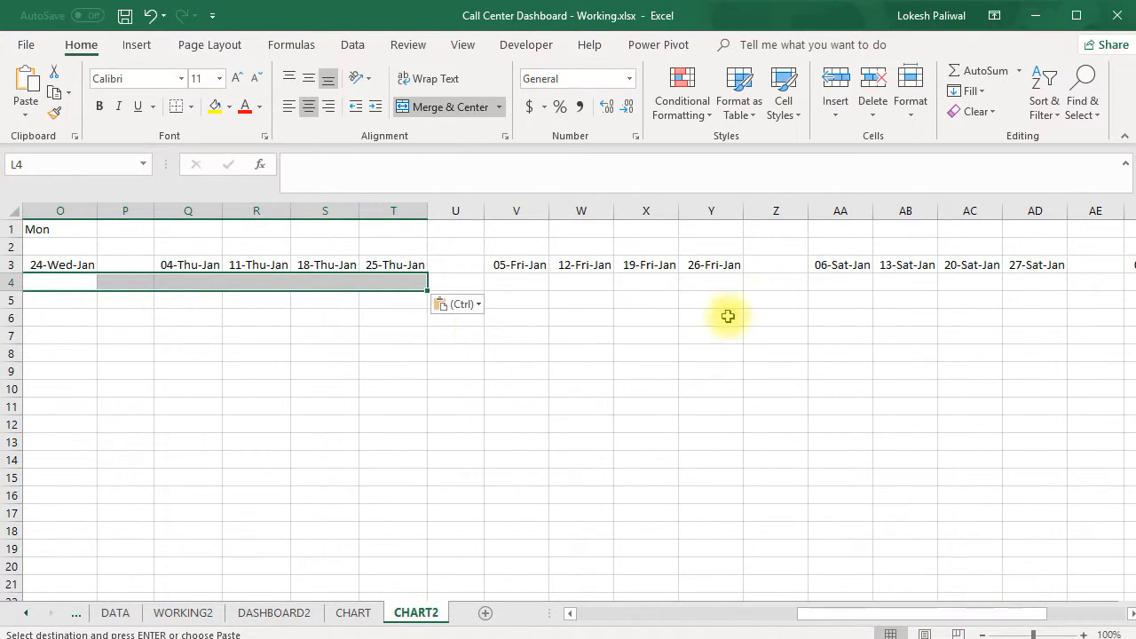
click(675, 284)
click(218, 282)
drag(218, 282, 408, 282)
key(ctrl+c)
click(516, 284)
key(ctrl+v)
key(ctrl+c)
click(834, 281)
drag(841, 300, 1030, 284)
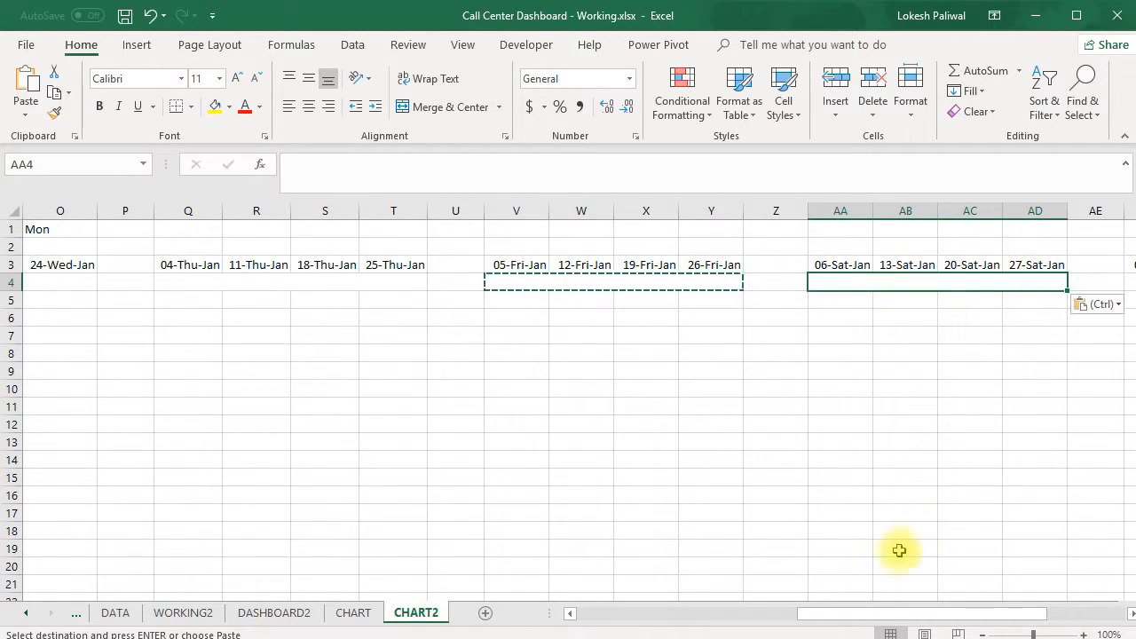
drag(845, 612, 967, 612)
key(ctrl+v)
Copy the merged Saturday heading cell AA4:AD4 to AF4:AI4 for the Sunday block
key(ctrl+c)
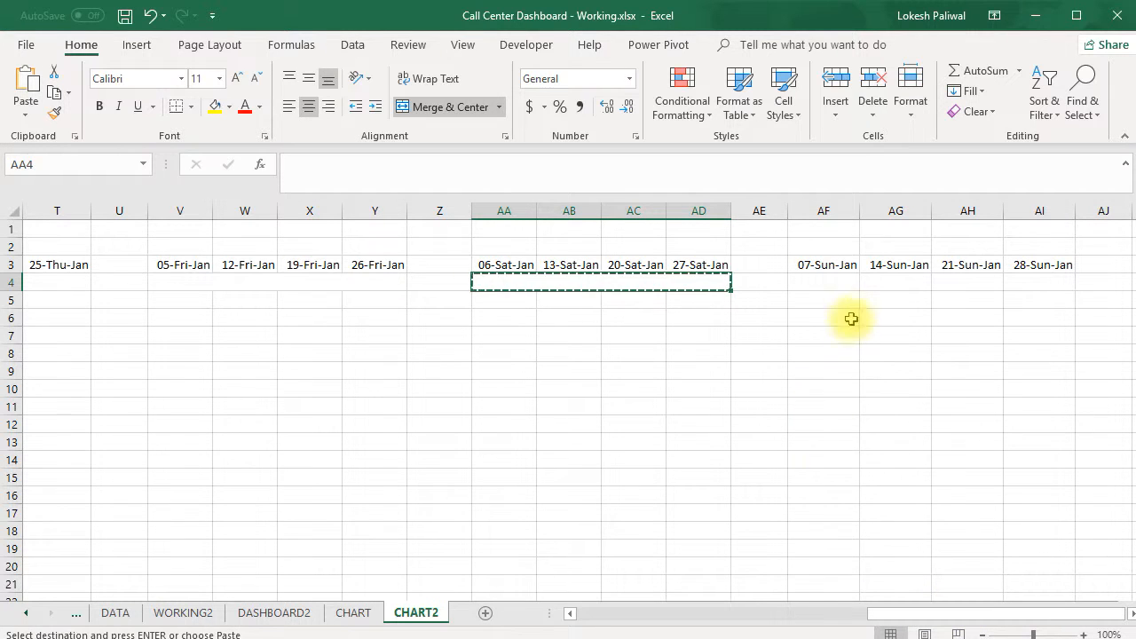
click(825, 284)
key(ctrl+v)
key(Escape)
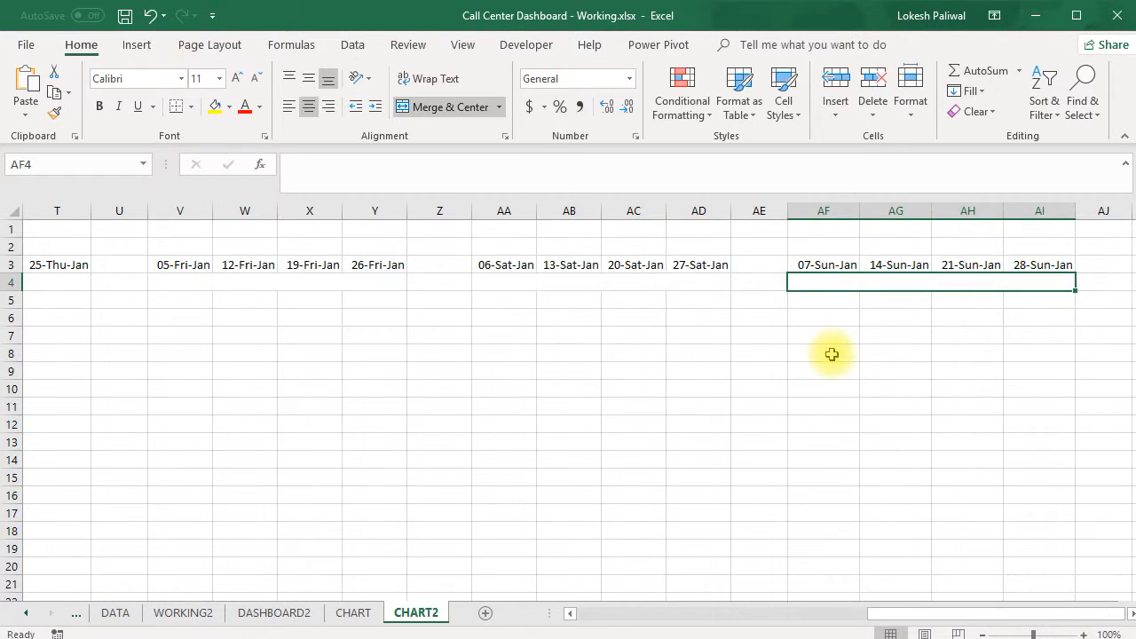
click(829, 354)
Enter the weekday headings Mon in B4 and Tue in G4
drag(914, 619, 580, 613)
click(280, 280)
text(Mon)
key(Return)
key(Up)
key(Right)
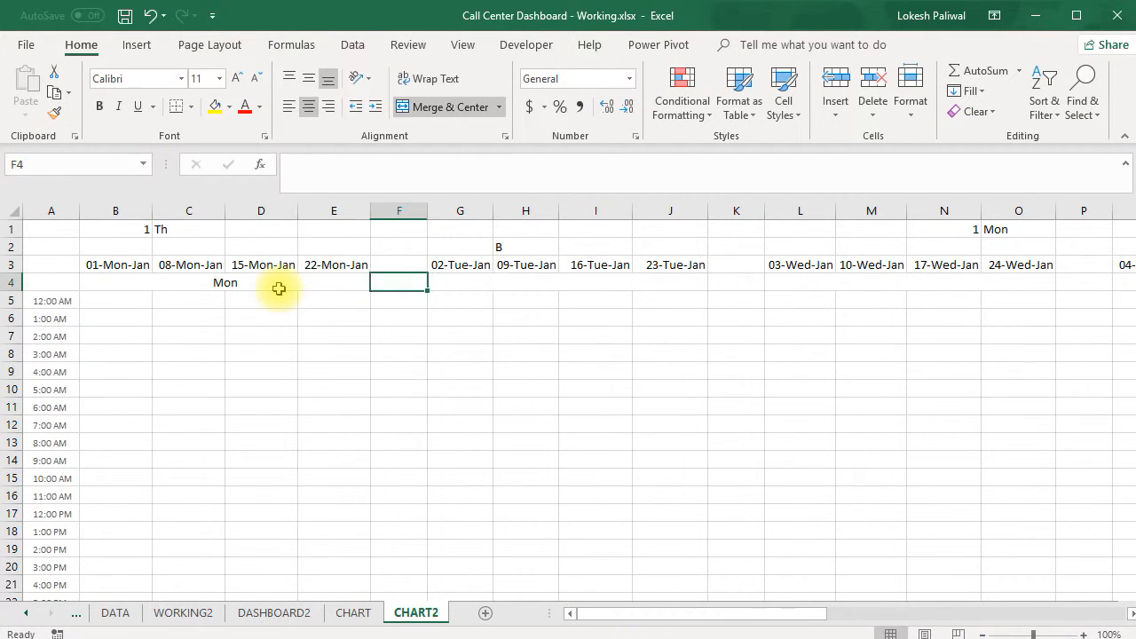
key(Right)
text(Tue)
key(Return)
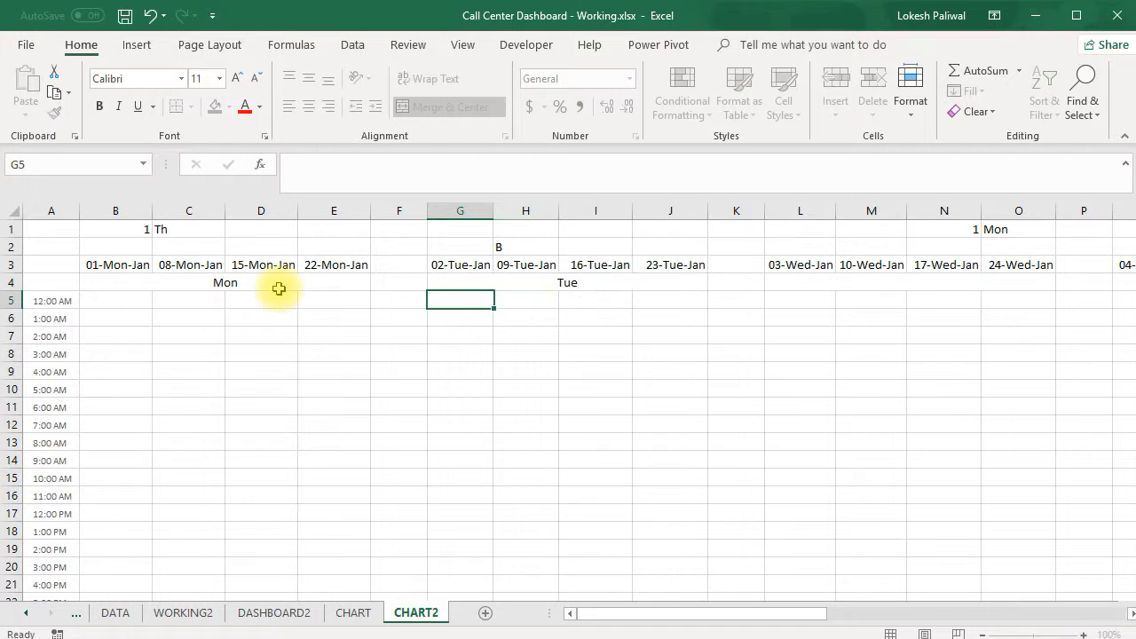
Enter the weekday headings Wed in L4 and Th in Q4
key(Up)
key(Right)
key(Right)
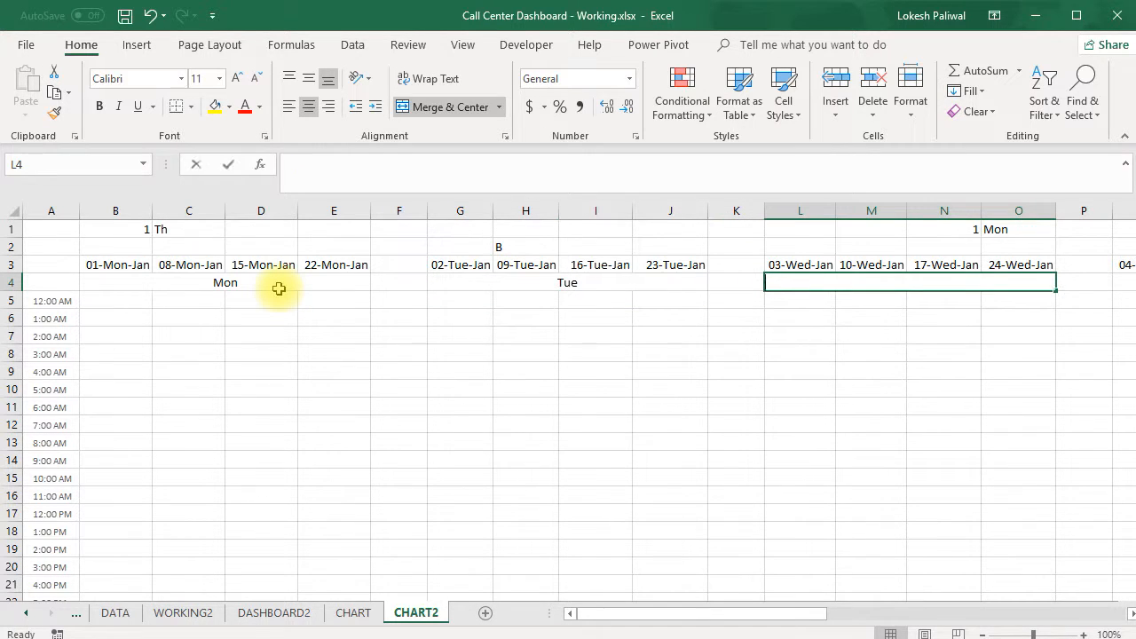
text(Wed)
key(Return)
key(Up)
key(Right)
key(Right)
key(Right)
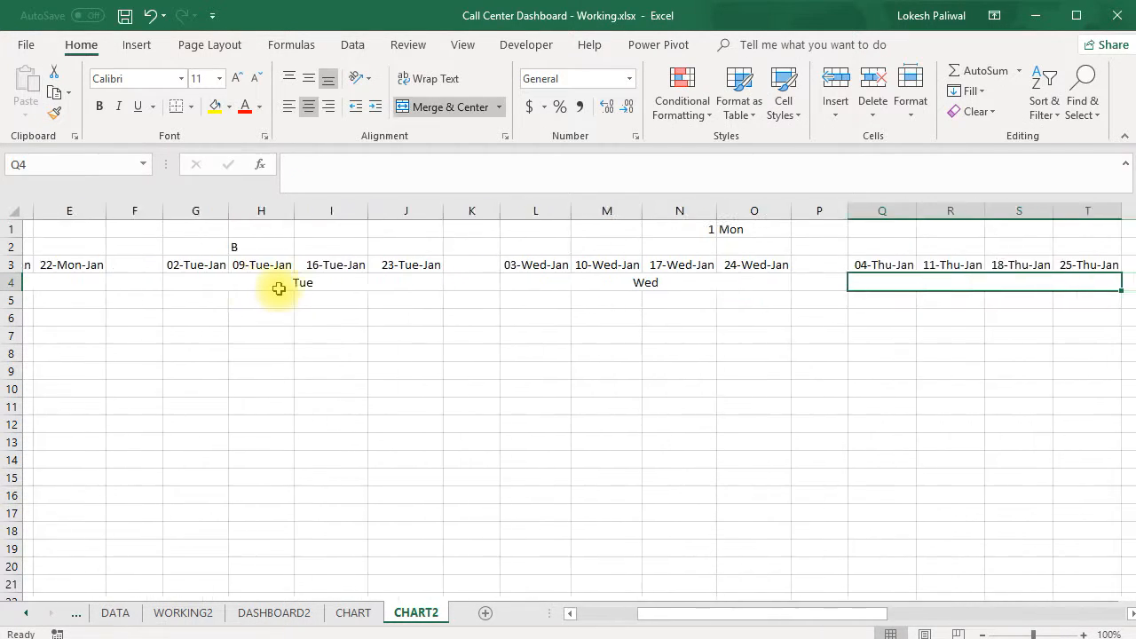
key(Left)
text(th)
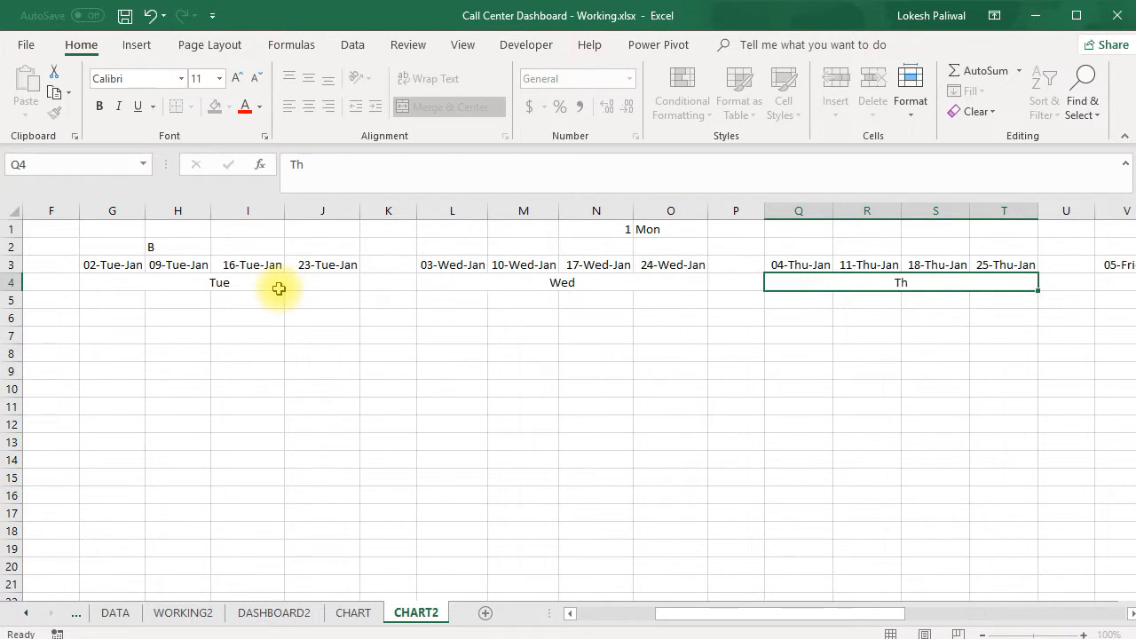
key(Return)
Enter the weekday headings Fri in V4 and Sat in AA4
key(Up)
key(Right)
key(Right)
key(Right)
key(Left)
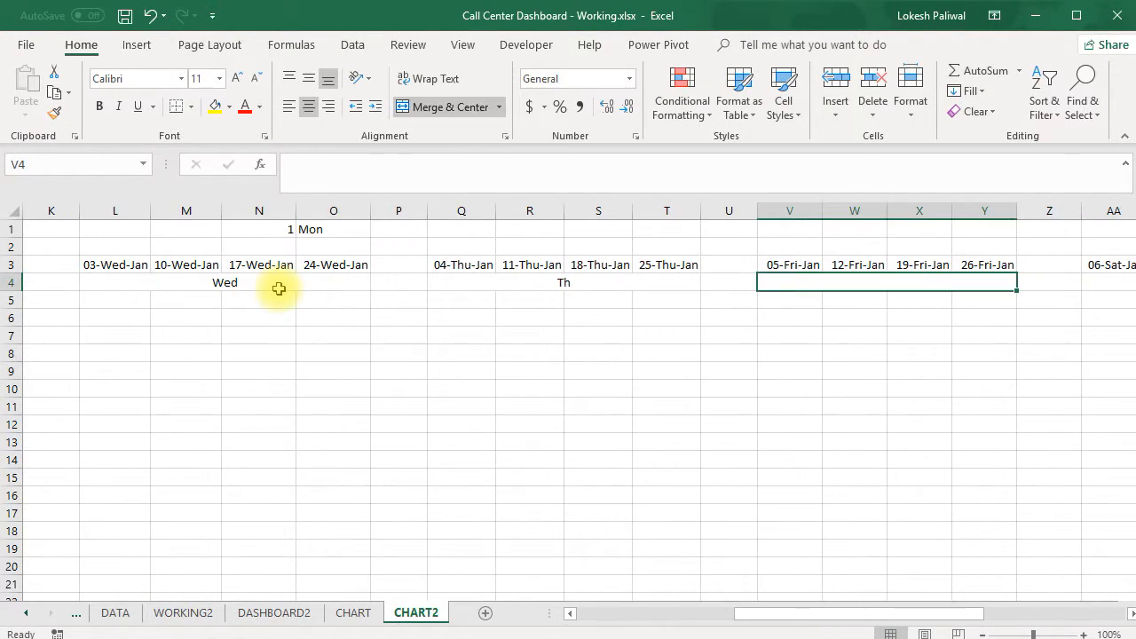
text(Fri)
key(Return)
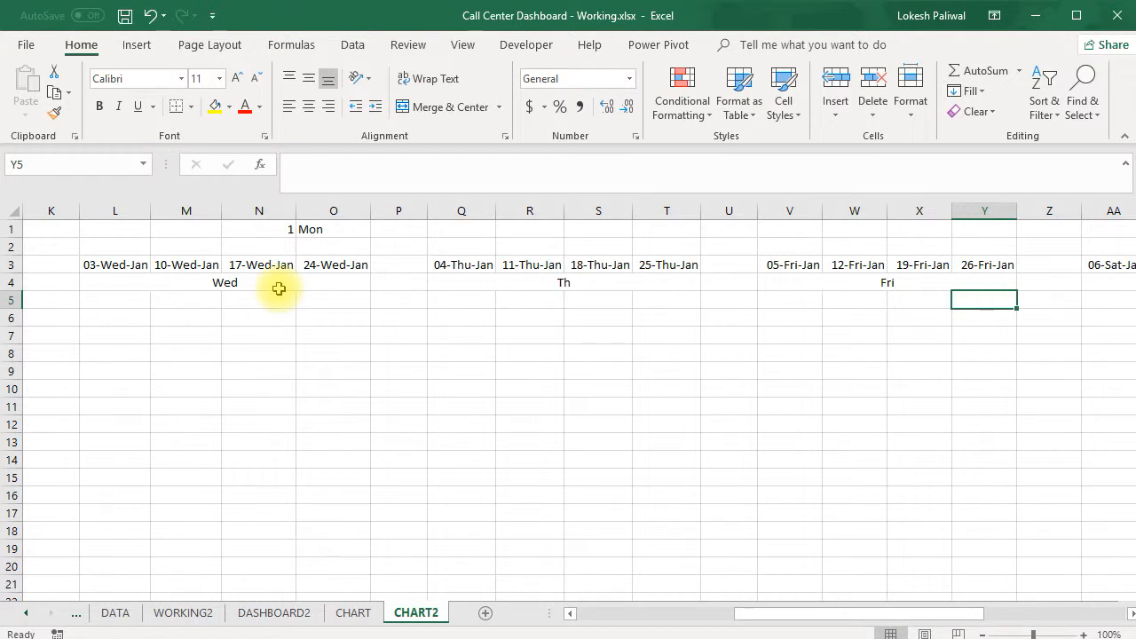
key(Up)
key(Right)
key(Right)
text(Sat)
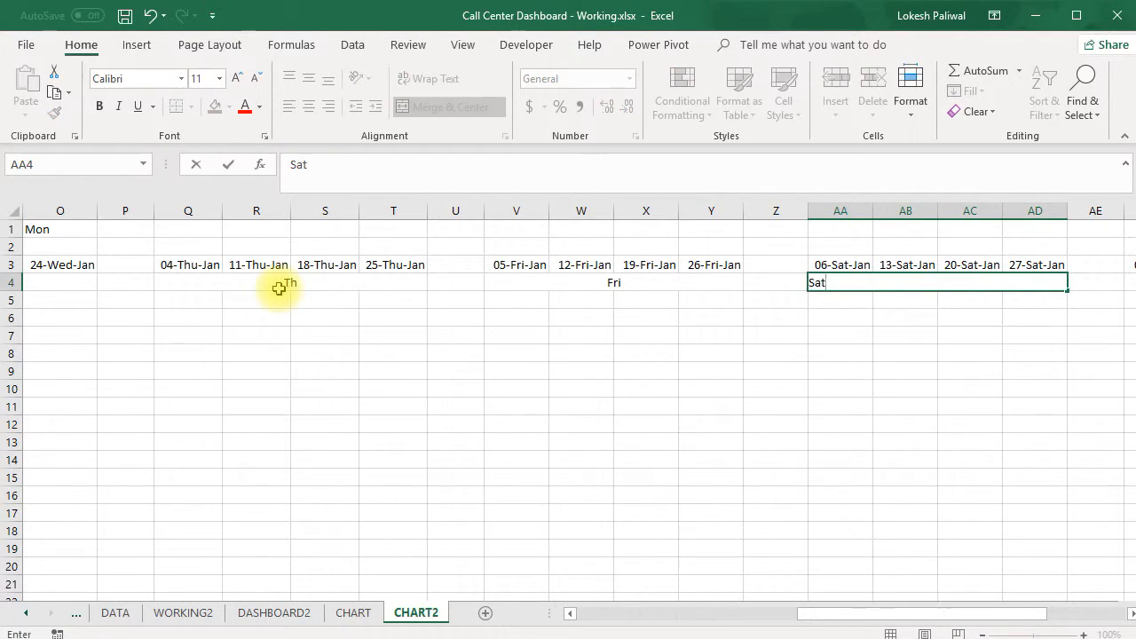
key(Return)
Enter the weekday heading Sun in AF4 above the Sunday block
key(Up)
key(Right)
key(Right)
key(Right)
key(Left)
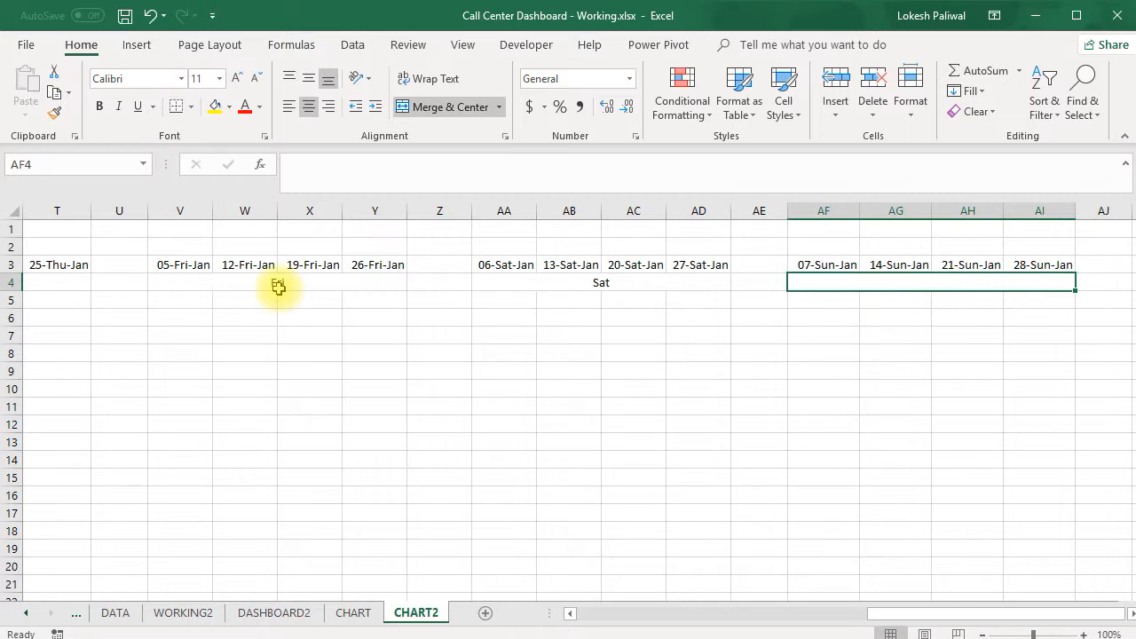
text(Sa)
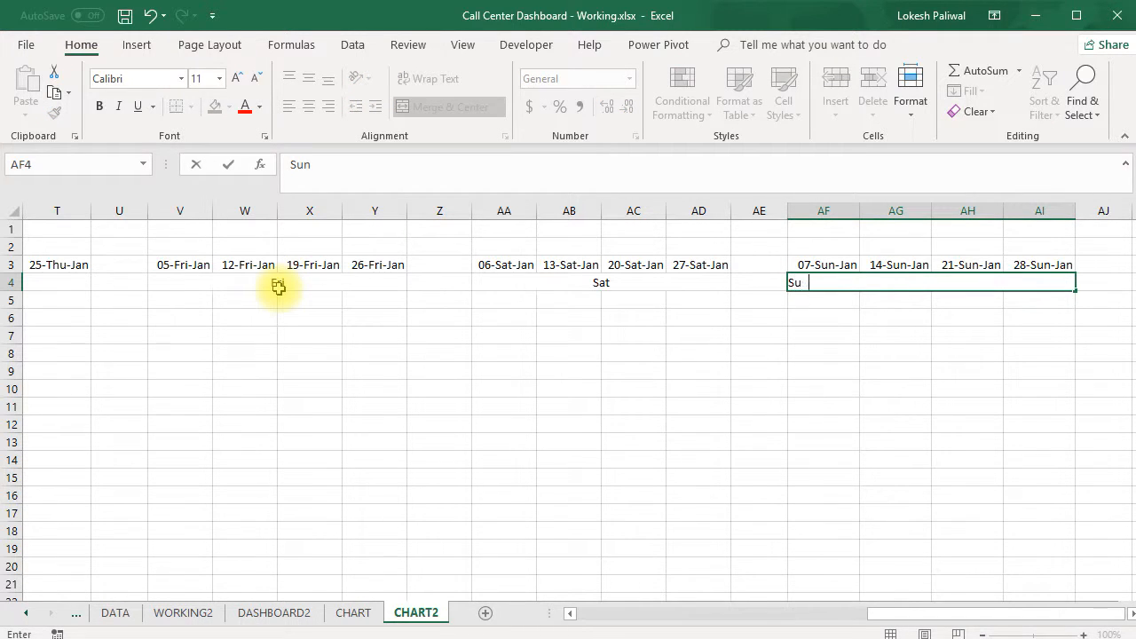
key(Return)
key(Left)
key(Left)
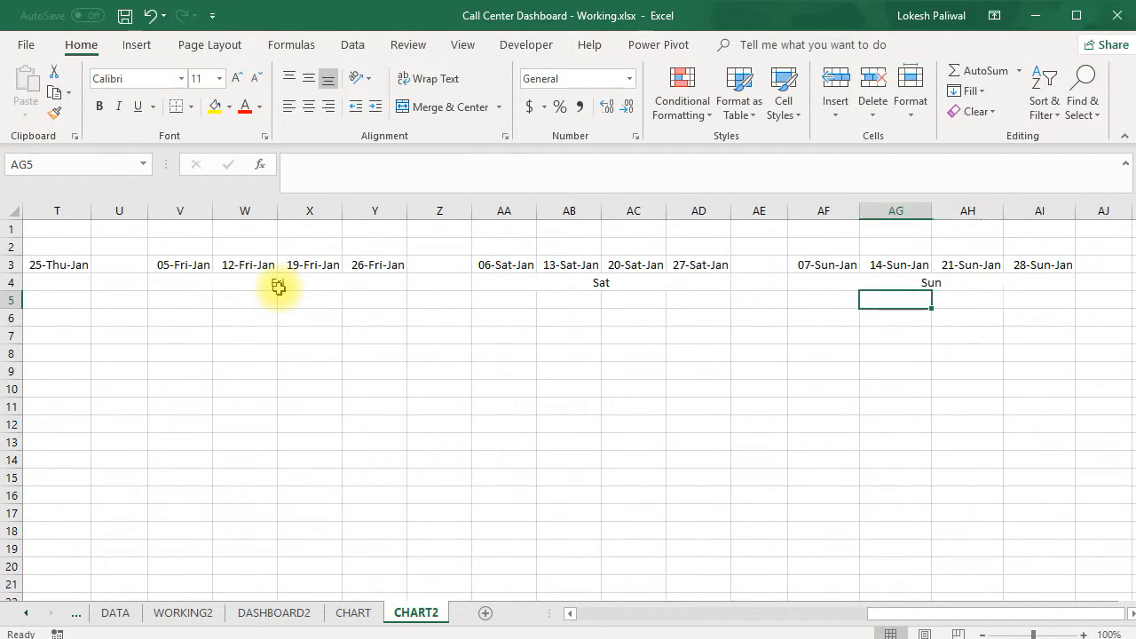
Start a SUMIFS formula in B5 of CHART2 with the # of calls column DATA!$D:$D as the sum range
key(Home)
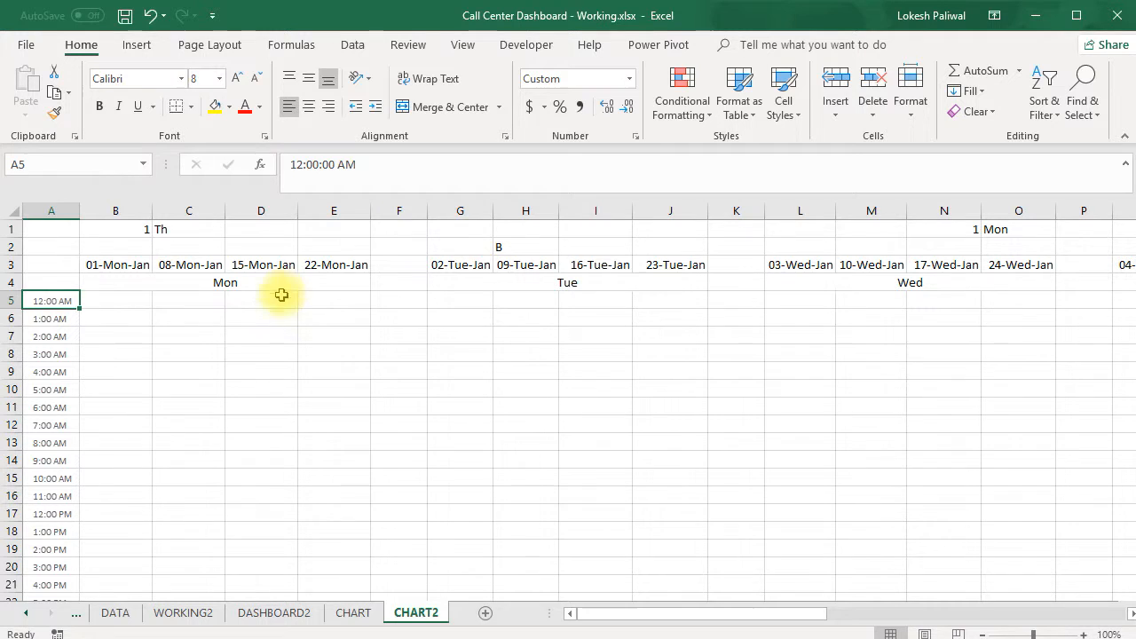
click(130, 301)
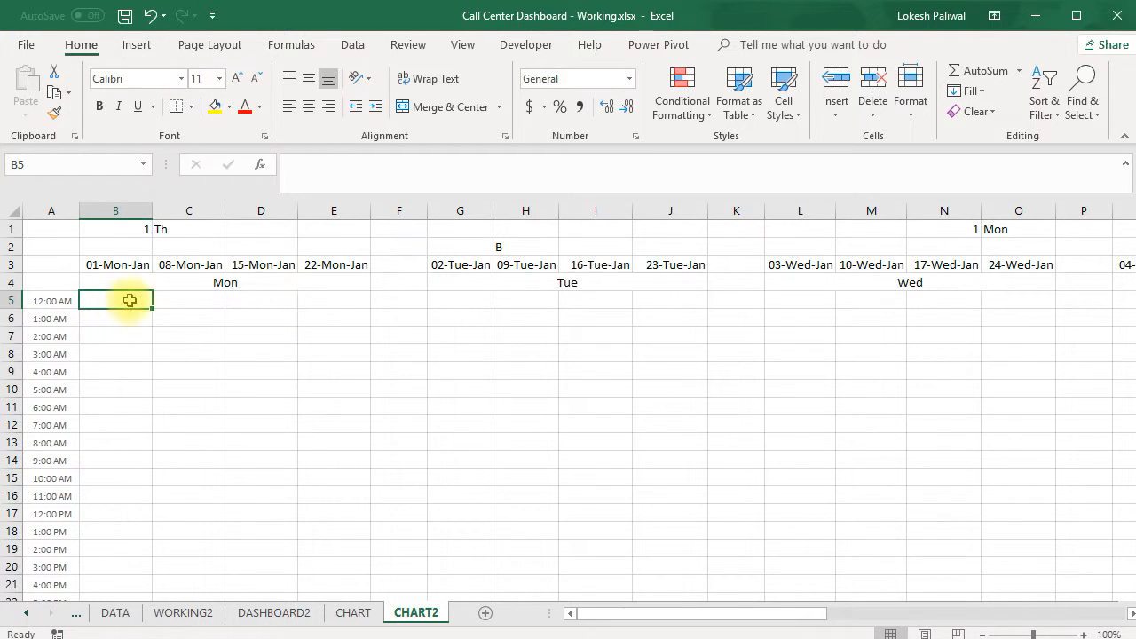
click(59, 306)
click(57, 318)
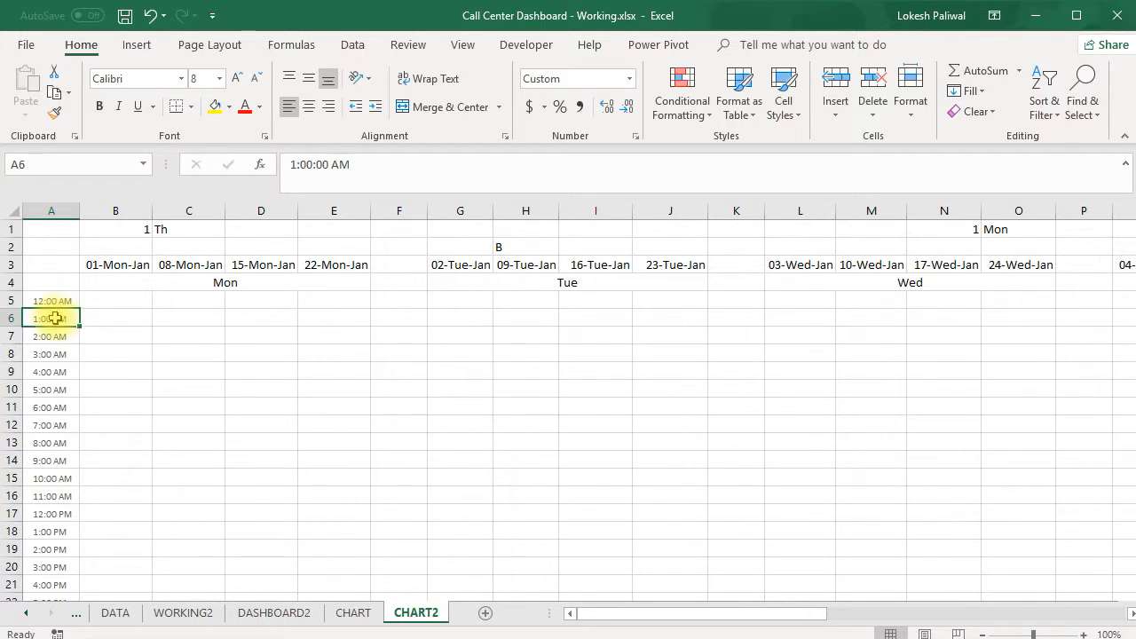
click(119, 300)
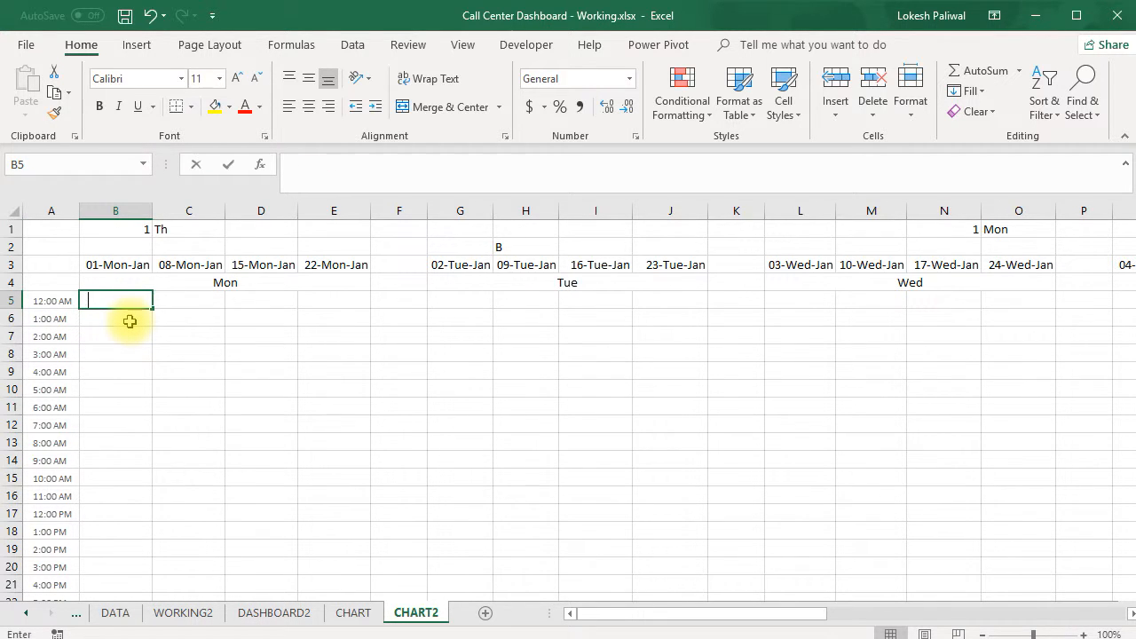
text(=sumifs)
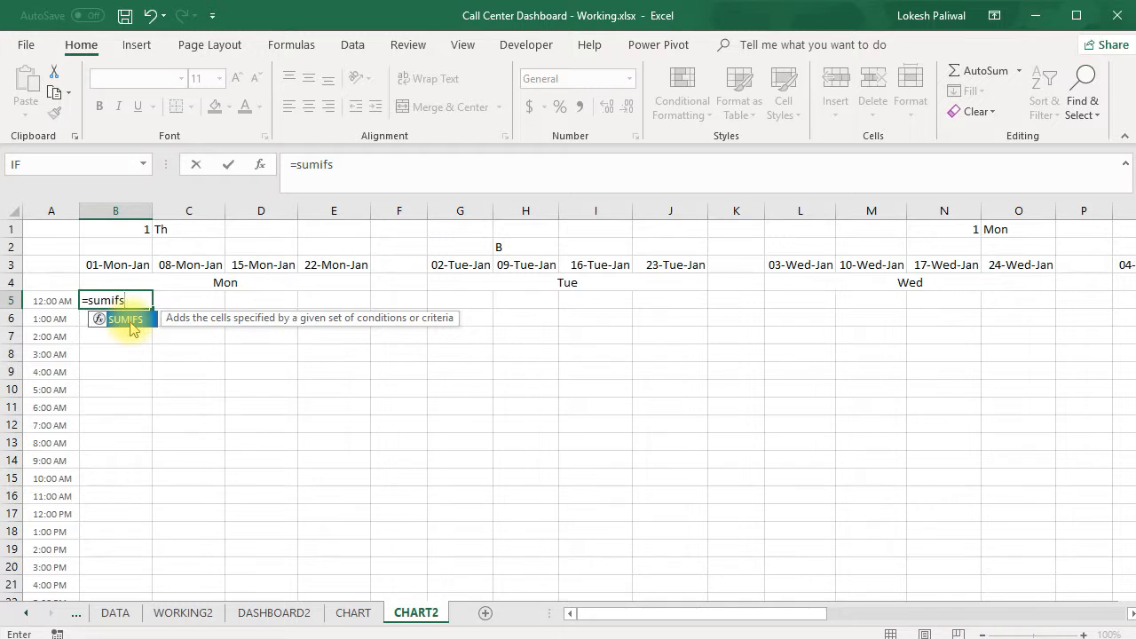
text(()
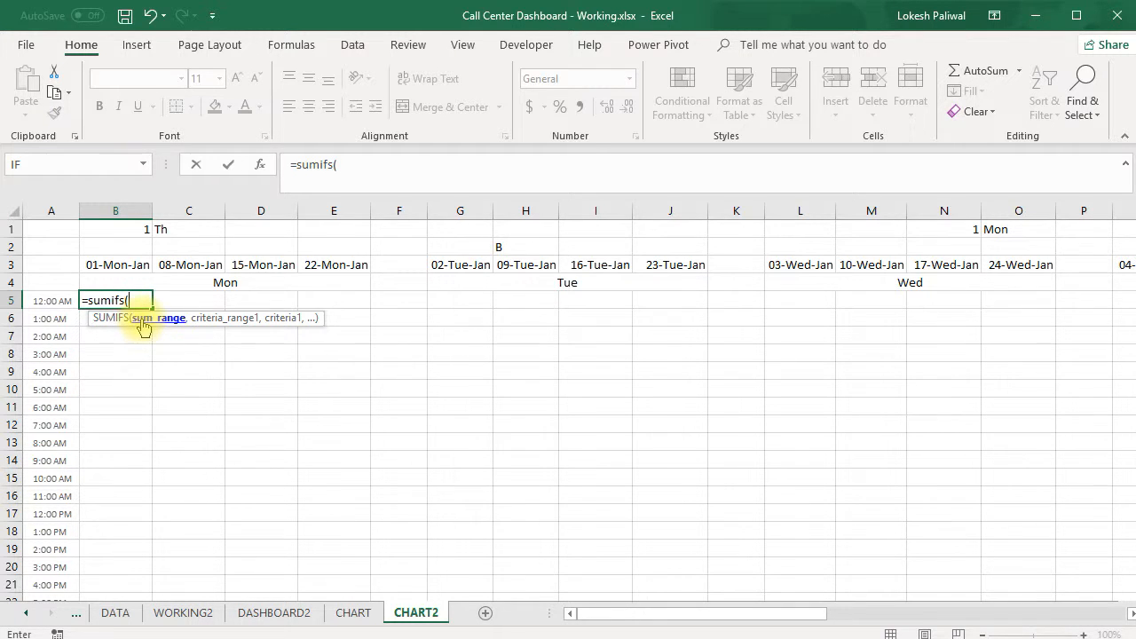
click(114, 612)
click(248, 206)
key(F4)
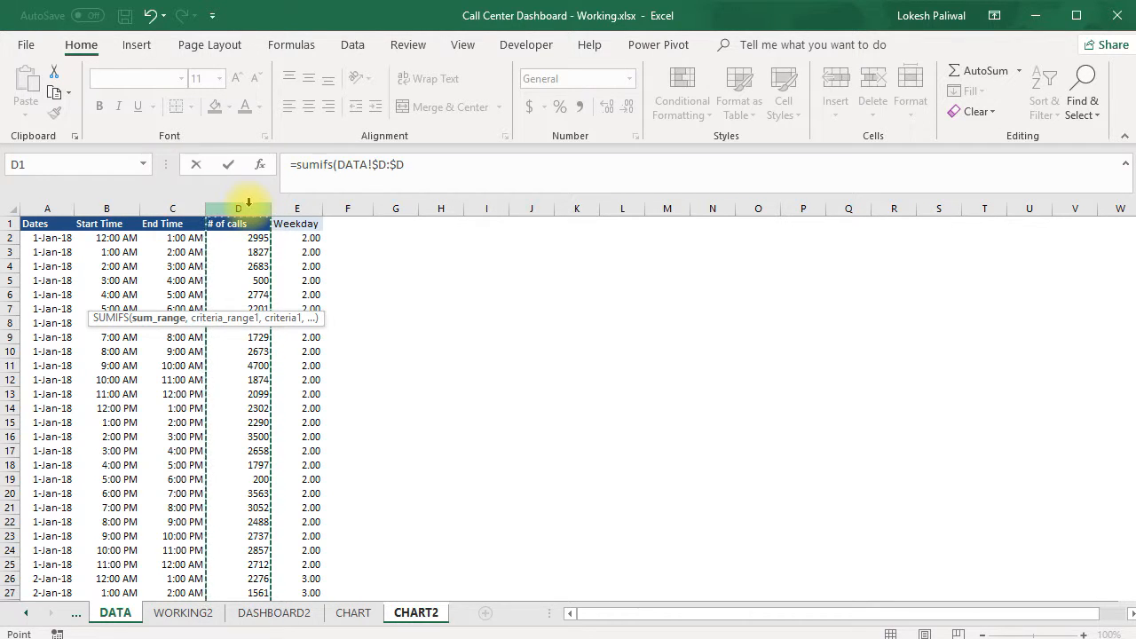
text(,)
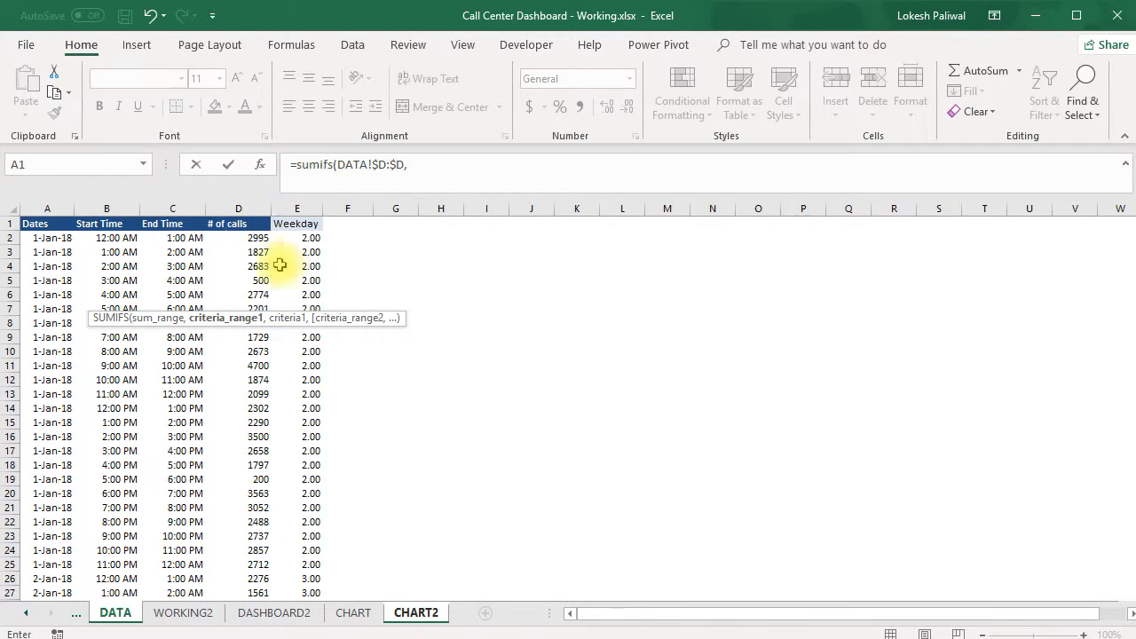
Add the first SUMIFS condition: start times in DATA!$B:$B matching ">="&CHART2!$A5
click(103, 207)
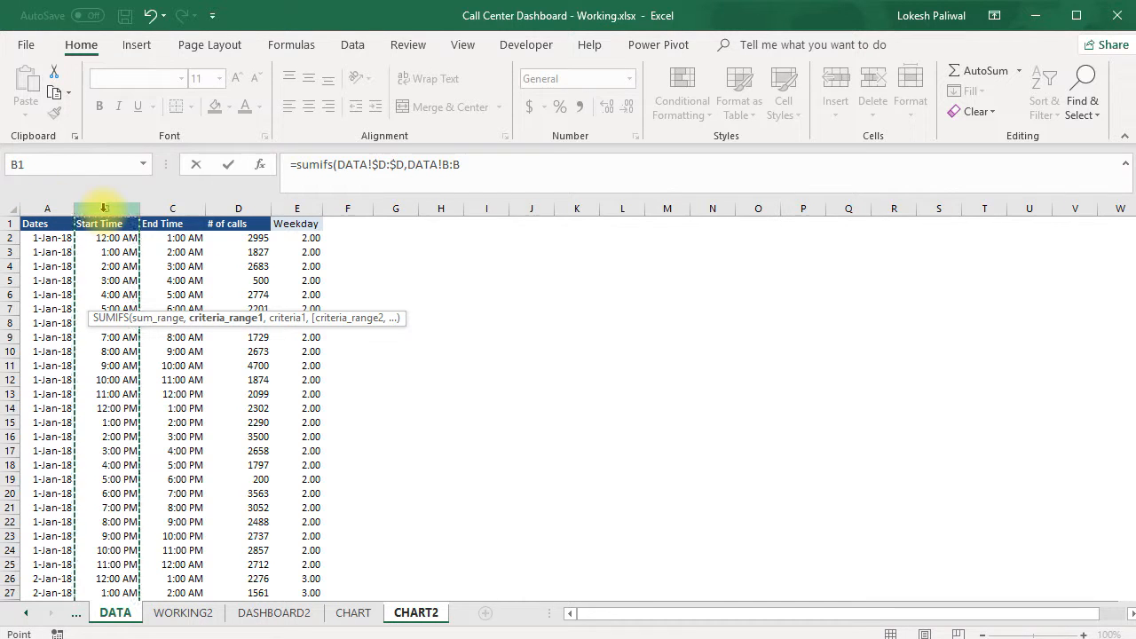
key(F4)
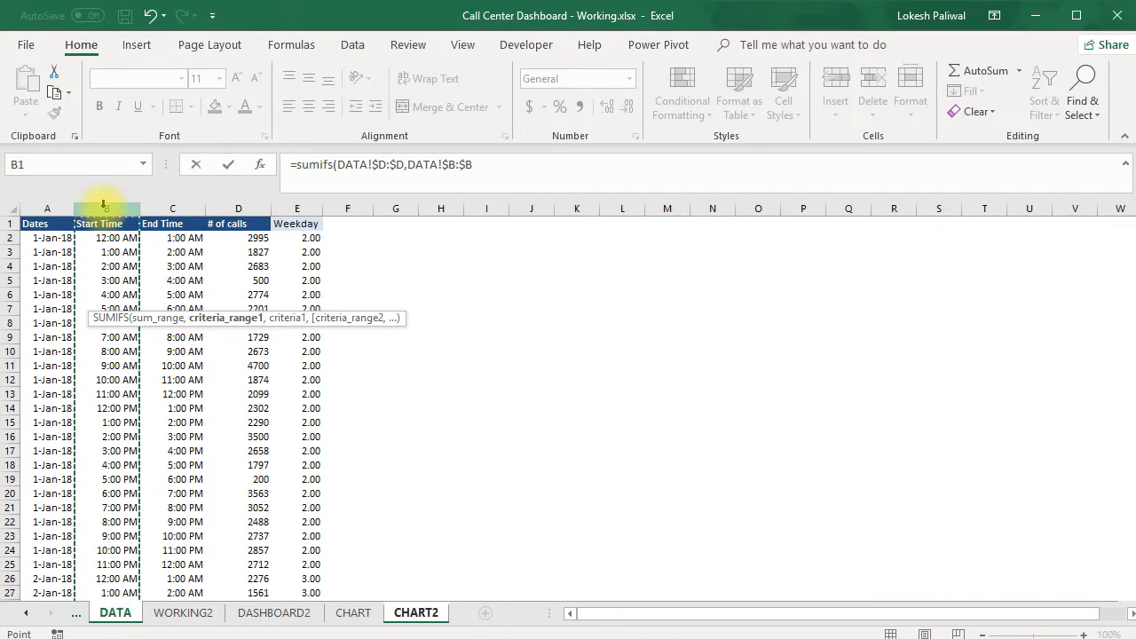
text(,">="&)
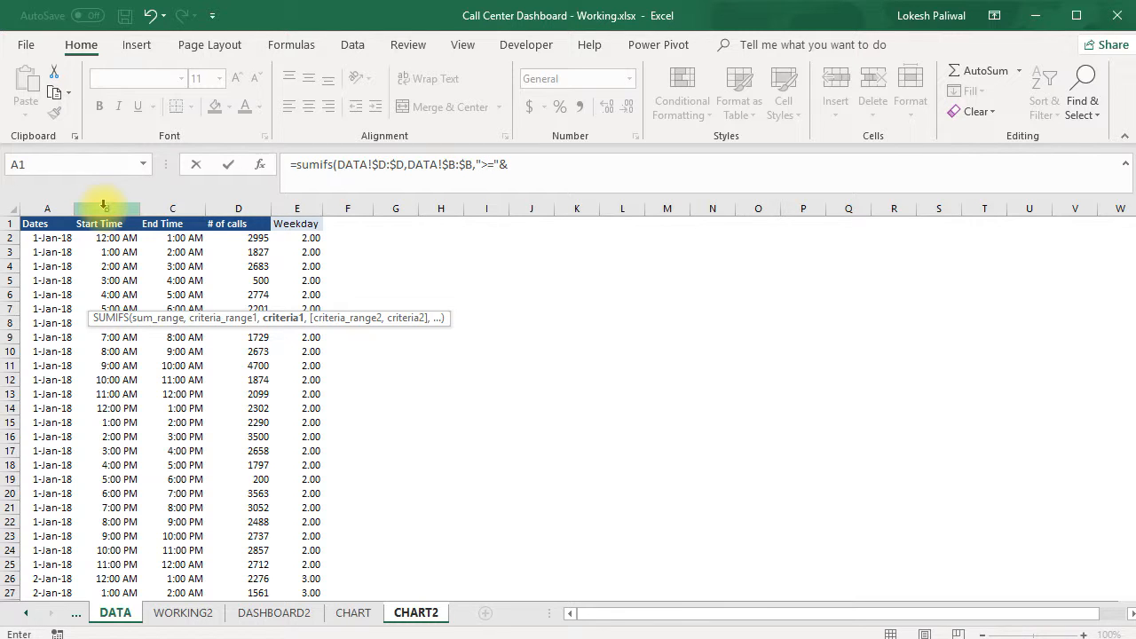
click(410, 612)
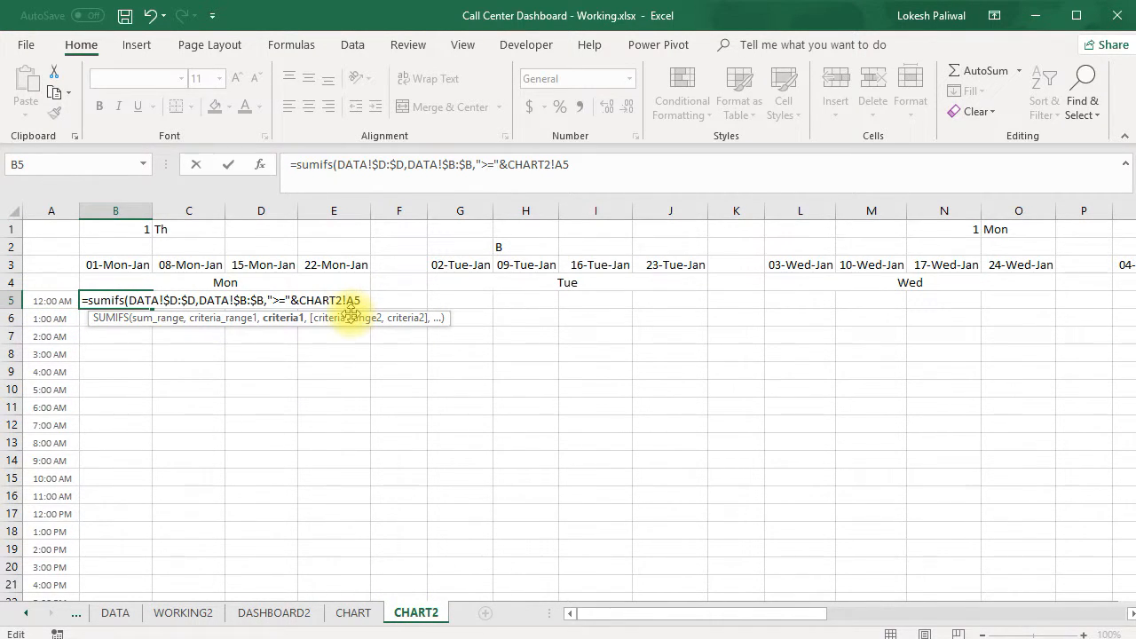
click(349, 301)
text($A5,)
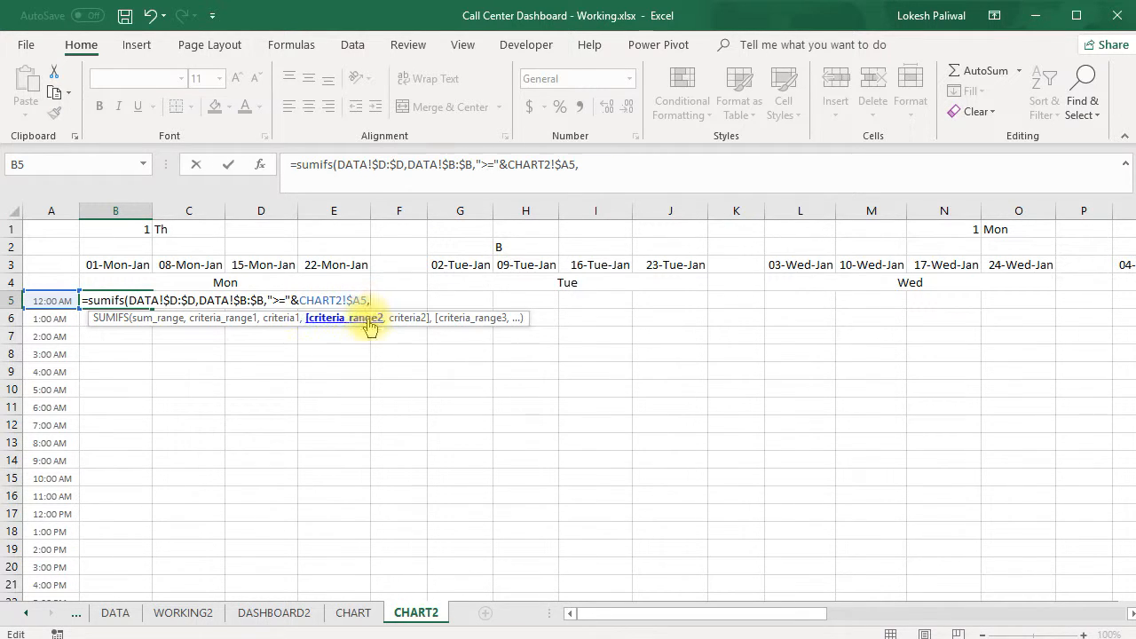
Add the second SUMIFS condition: end times in DATA!$C:$C matching "<"&CHART2!$A6
click(116, 614)
click(187, 204)
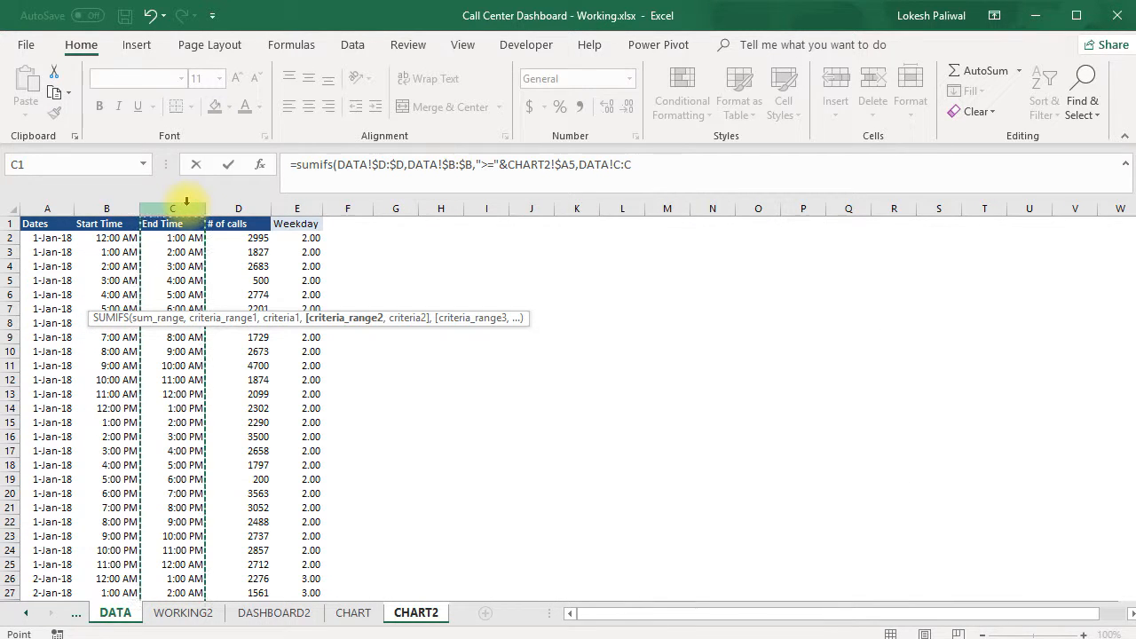
key(F4)
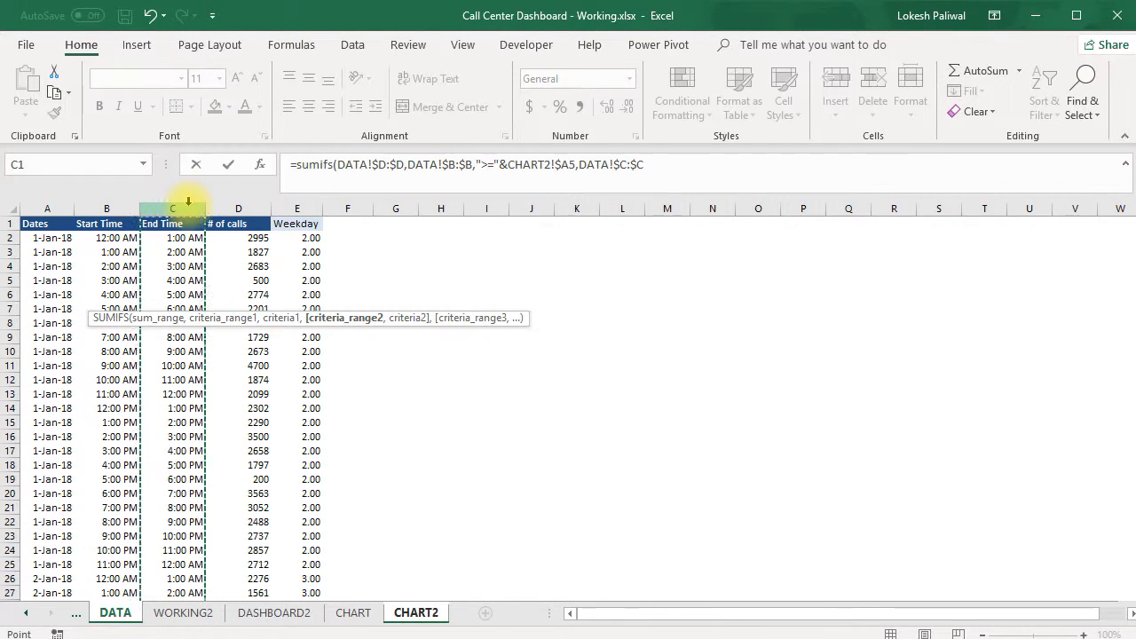
text(,"<"&)
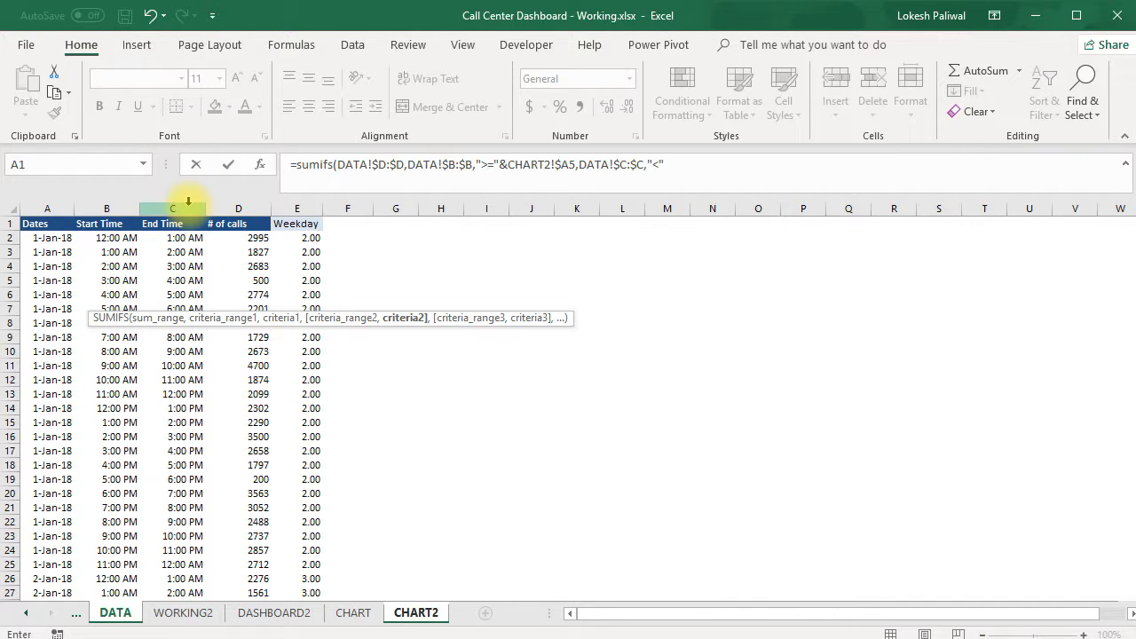
click(410, 613)
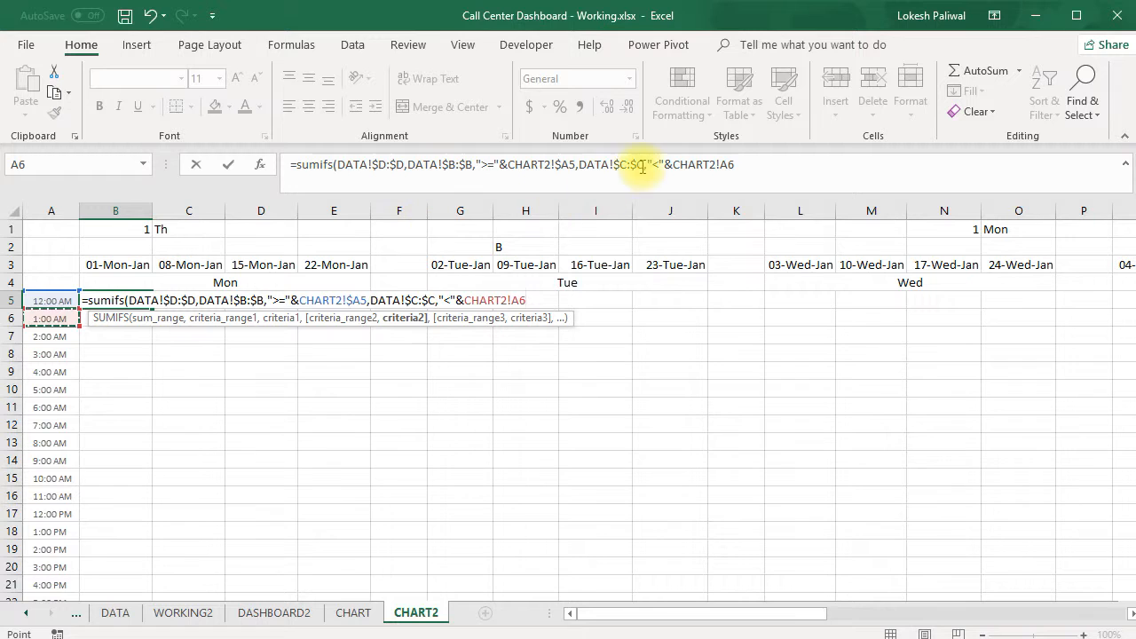
click(720, 165)
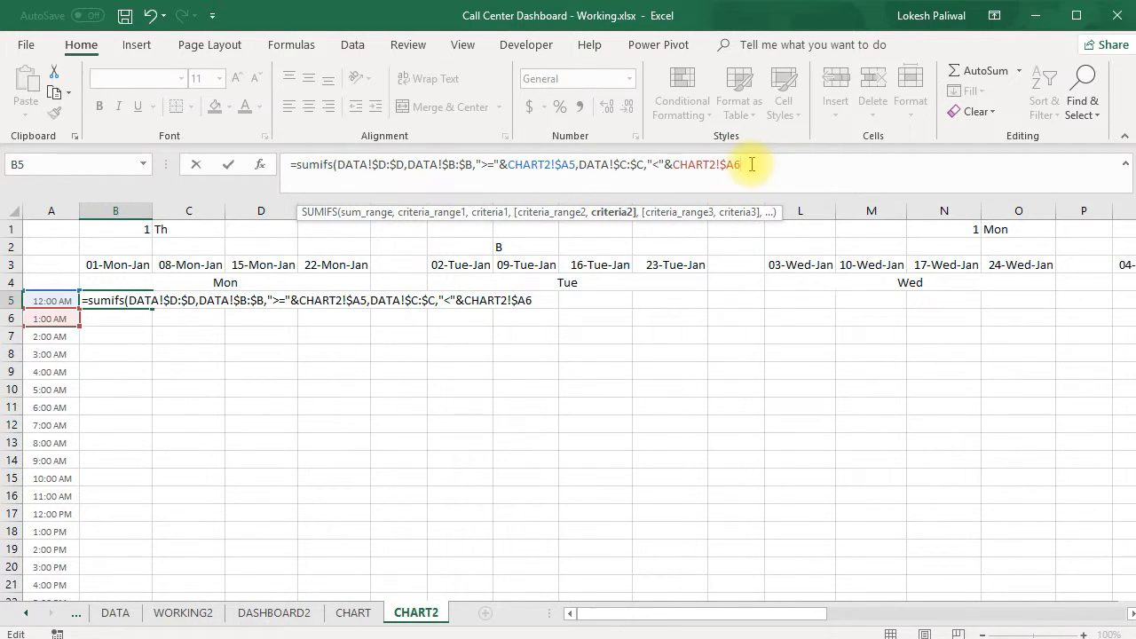
text(,)
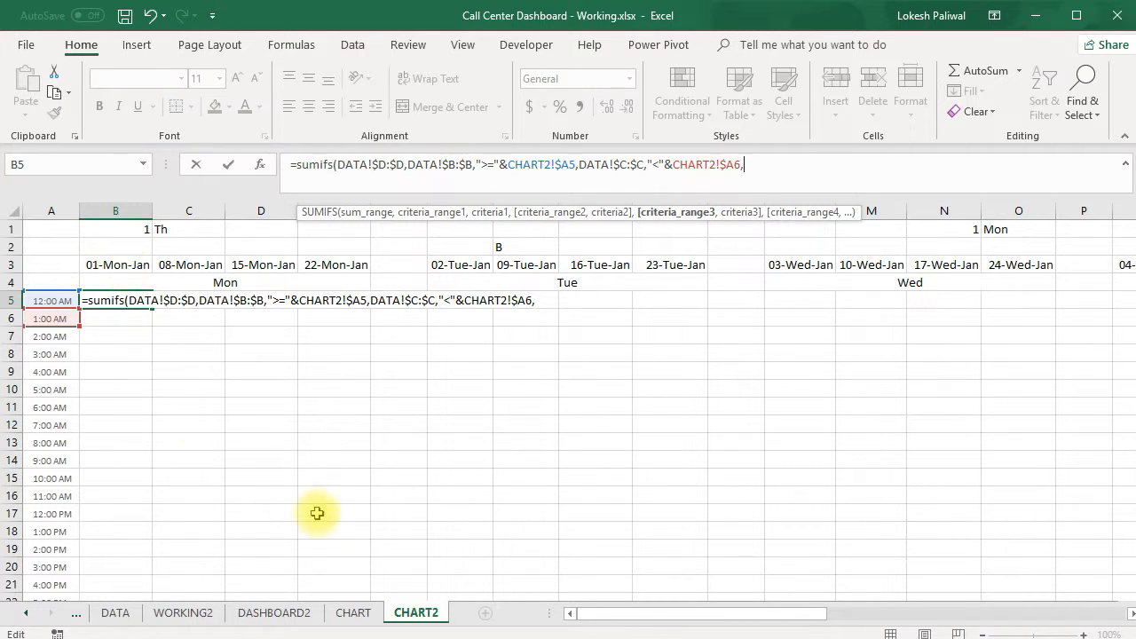
Complete the B5 formula with a third condition matching the dates in DATA!$A:$A to CHART2!B$3
click(105, 616)
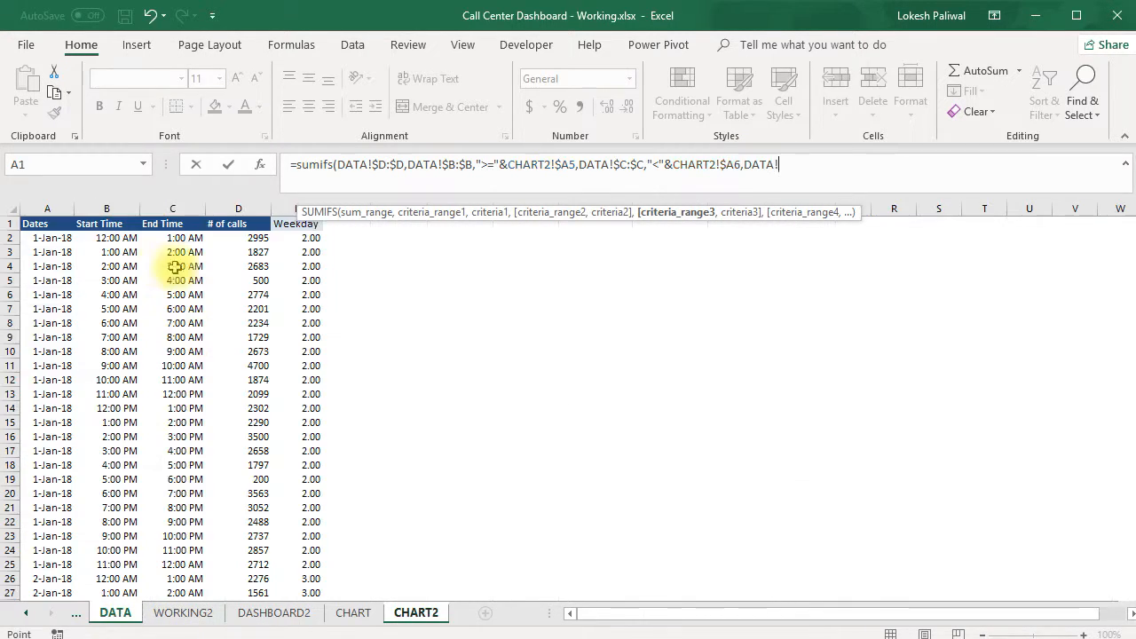
click(33, 210)
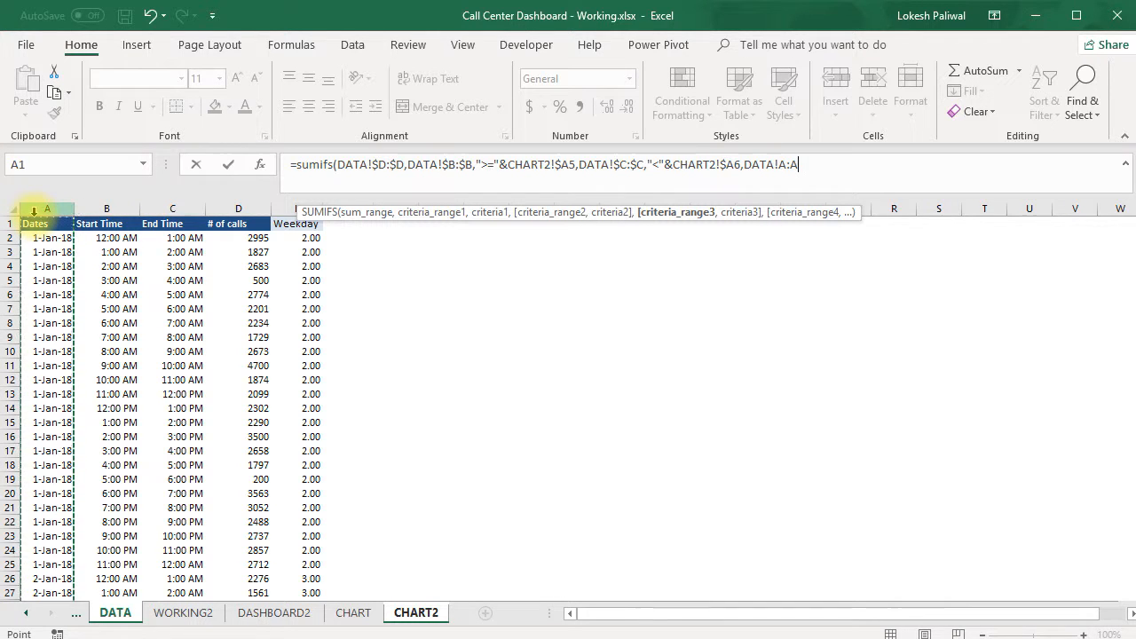
text(,)
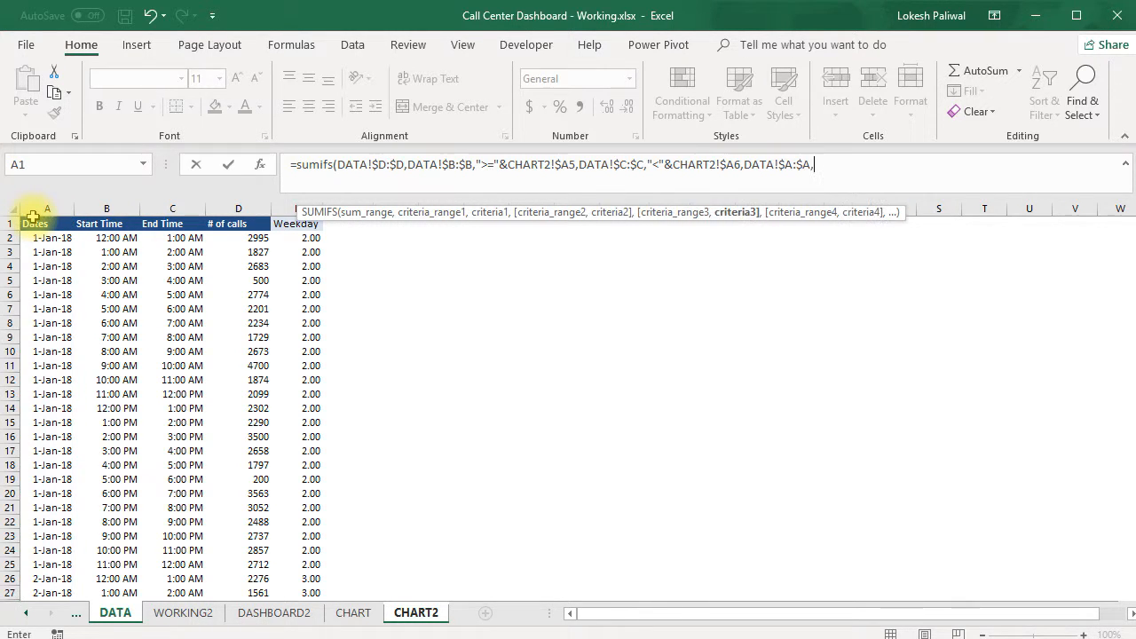
click(417, 613)
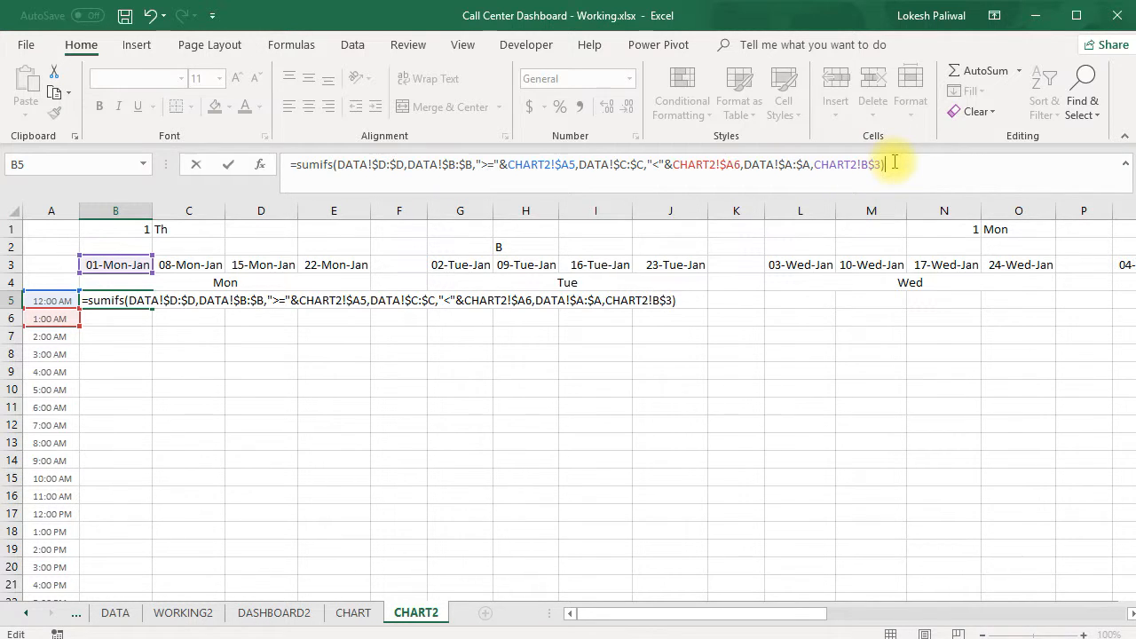
key(Return)
Copy the SUMIFS formula from B5 across the Monday block B5:E28, covering every hour through 11:00 PM
click(142, 304)
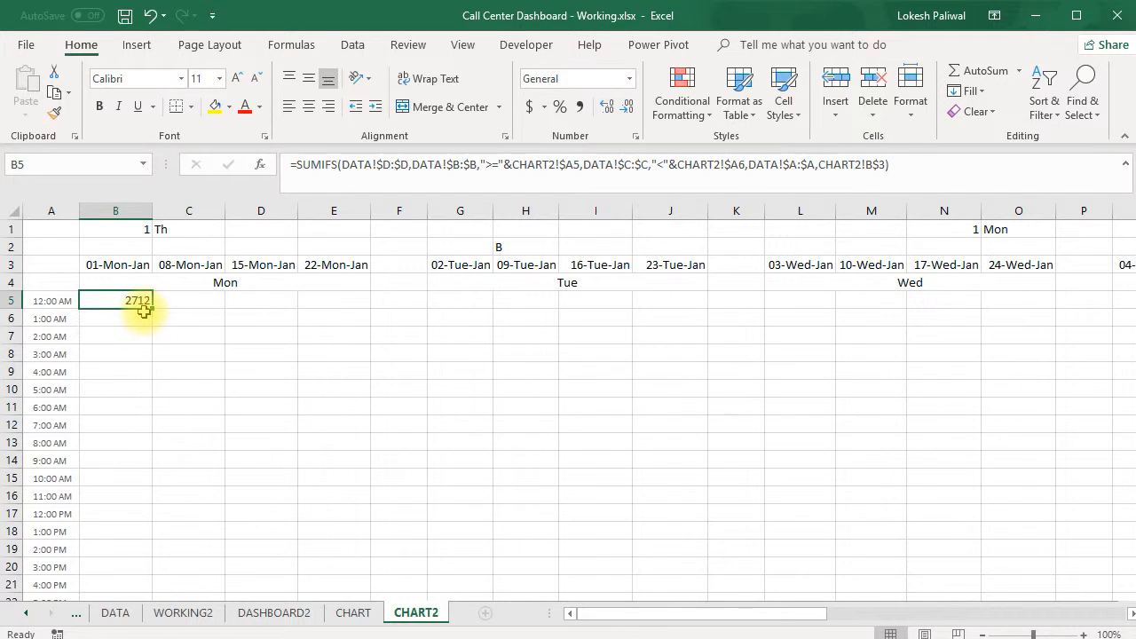
key(shift+Right)
key(shift+Right)
key(shift+Down)
key(shift+Down)
key(shift+Down)
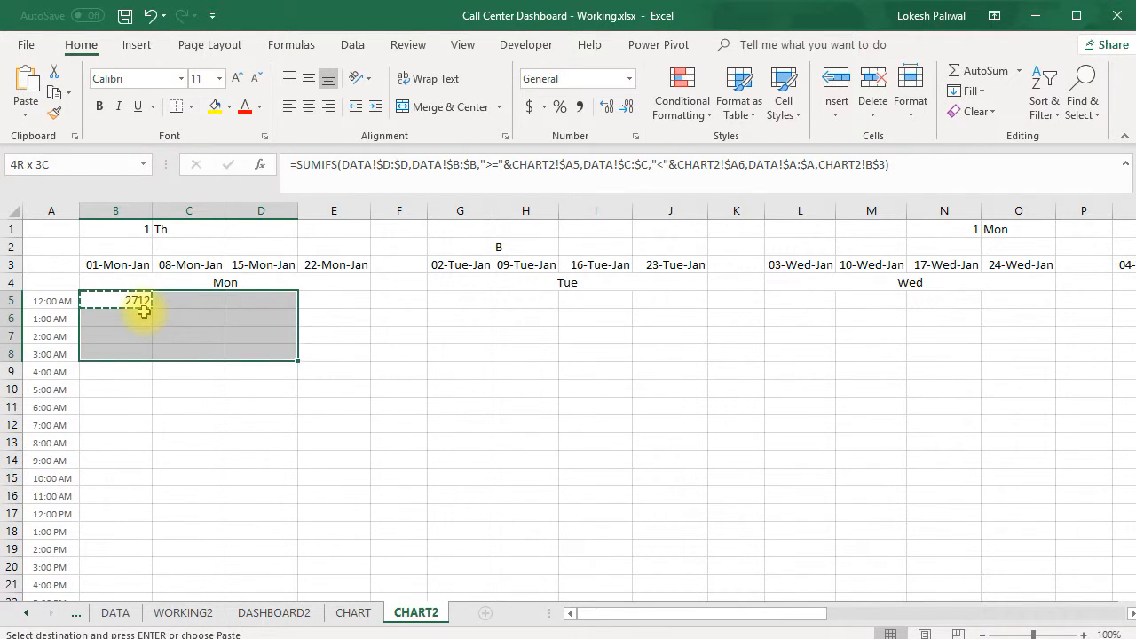
key(shift+Right)
key(shift+Down)
key(shift+Down)
key(shift+Down)
key(shift+Down)
key(shift+Down)
key(shift+Down)
key(shift+Down)
key(shift+Down)
key(shift+Down)
key(shift+Down)
key(shift+Down)
key(shift+Down)
key(shift+Down)
key(shift+Down)
key(shift+Down)
key(shift+Down)
key(shift+Down)
key(shift+Down)
key(shift+Down)
key(shift+Down)
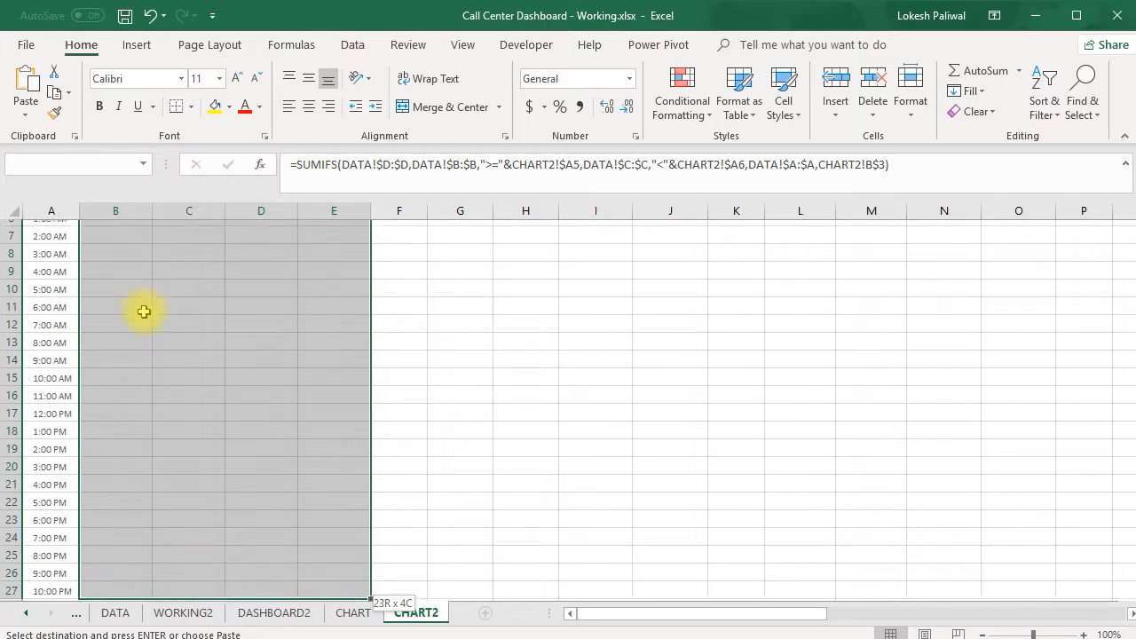
key(shift+Down)
key(ctrl+v)
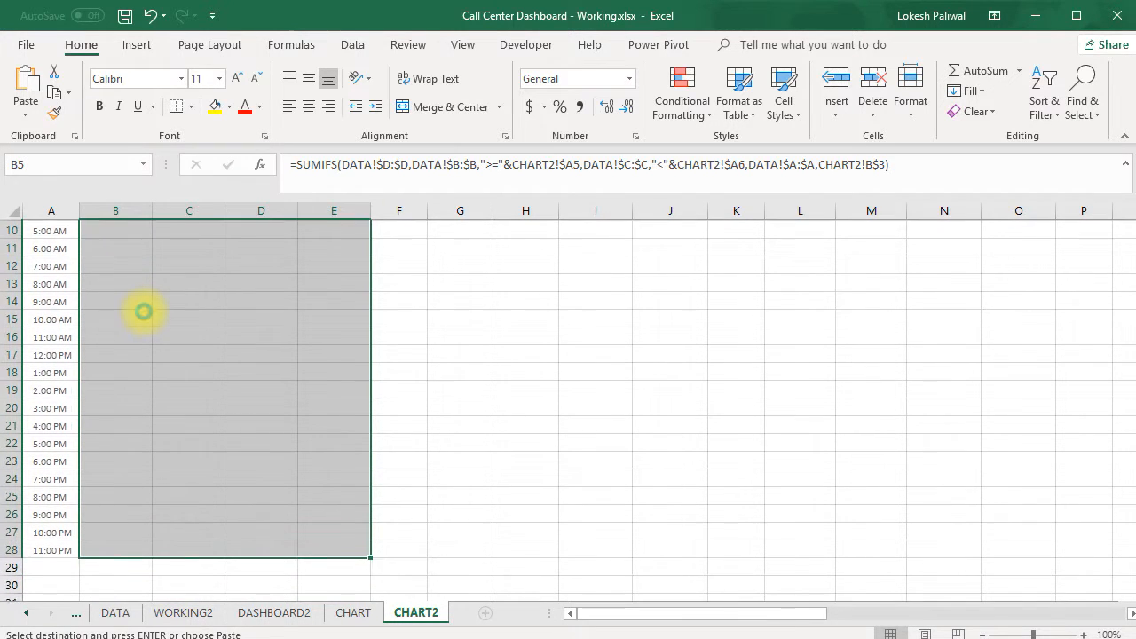
key(Escape)
Examine the copied SUMIFS formulas in B5, B6, B8 and B9 to check which hour cells they reference
key(Up)
key(Down)
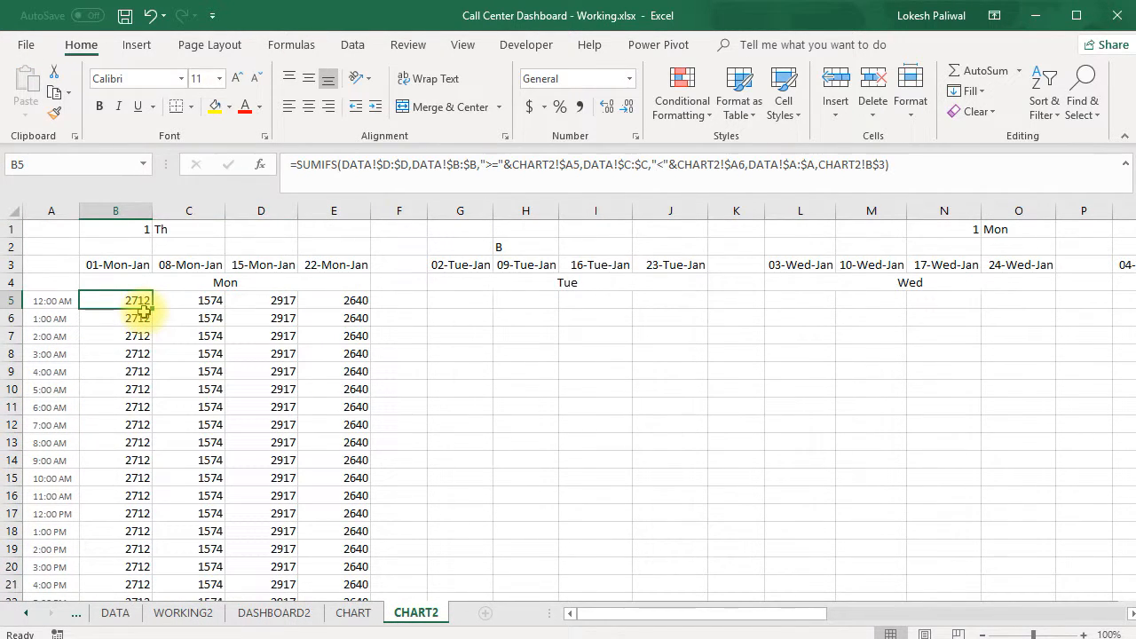
key(Down)
key(Down)
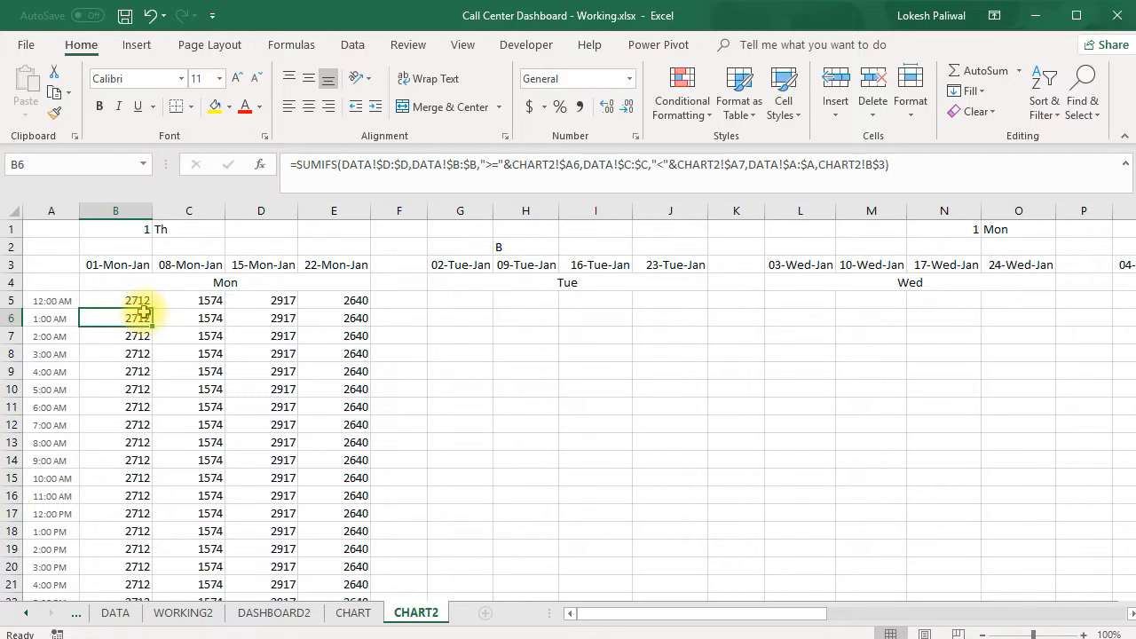
key(Up)
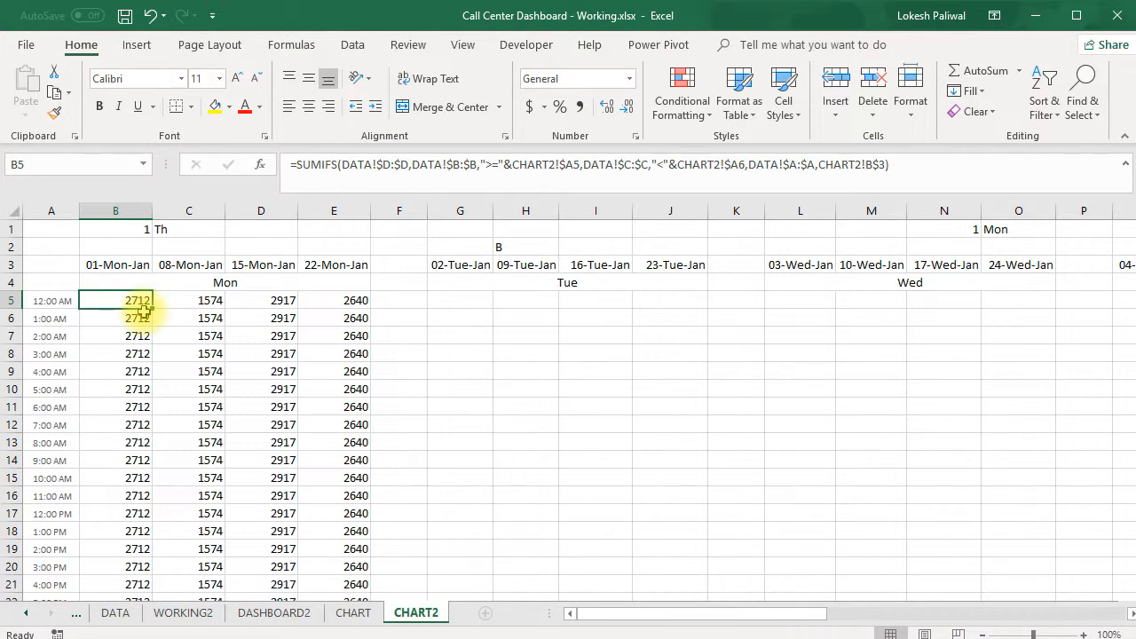
click(137, 355)
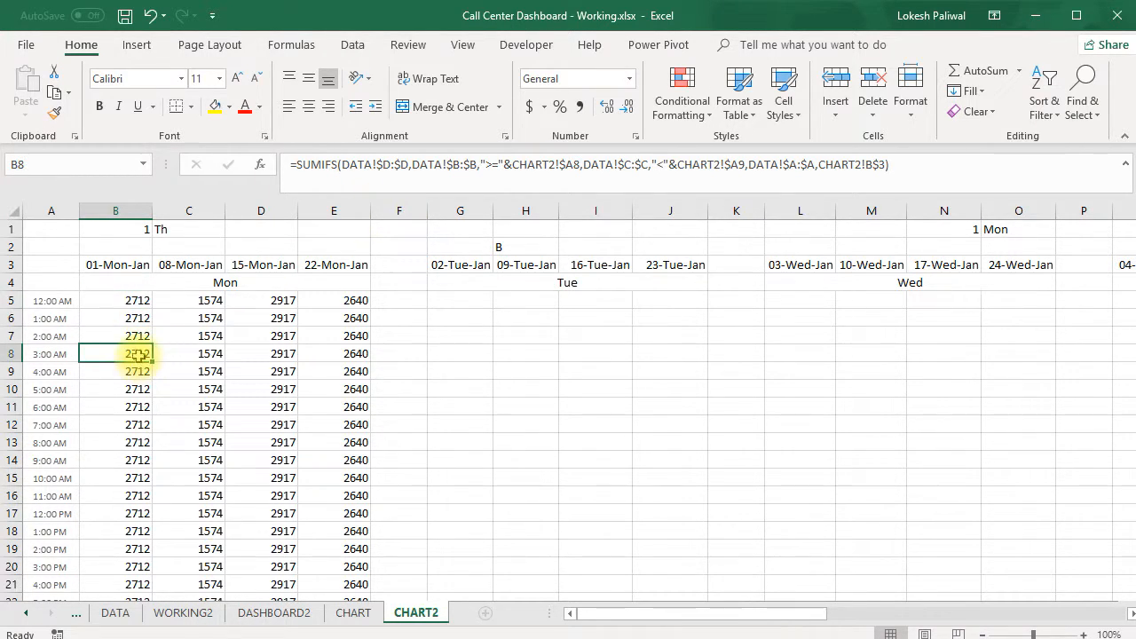
double_click(137, 355)
key(Return)
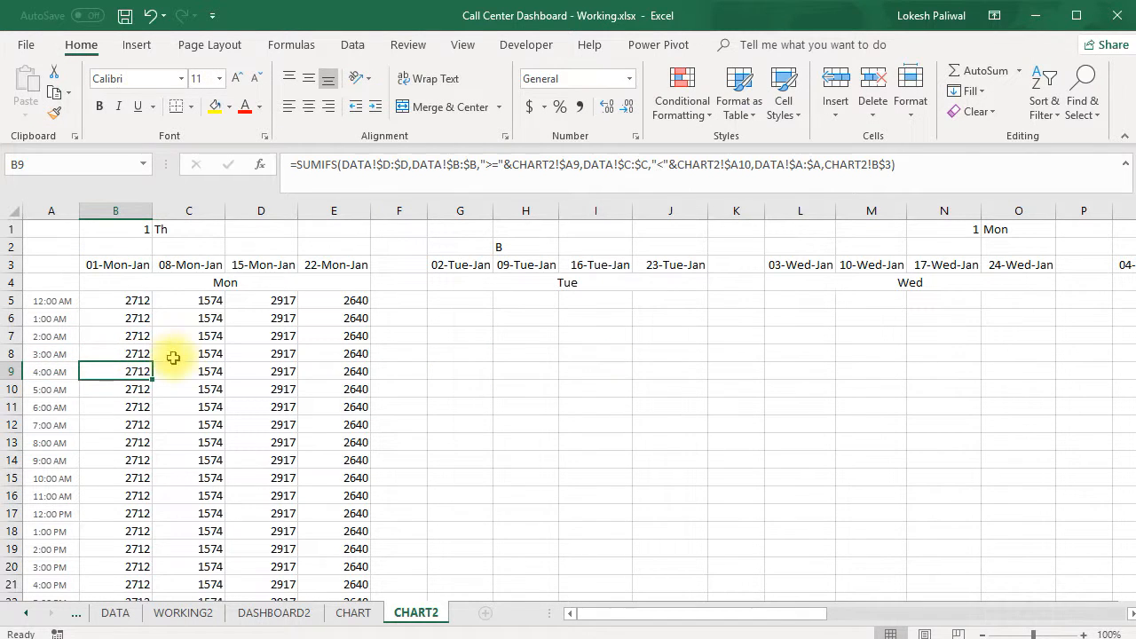
double_click(129, 371)
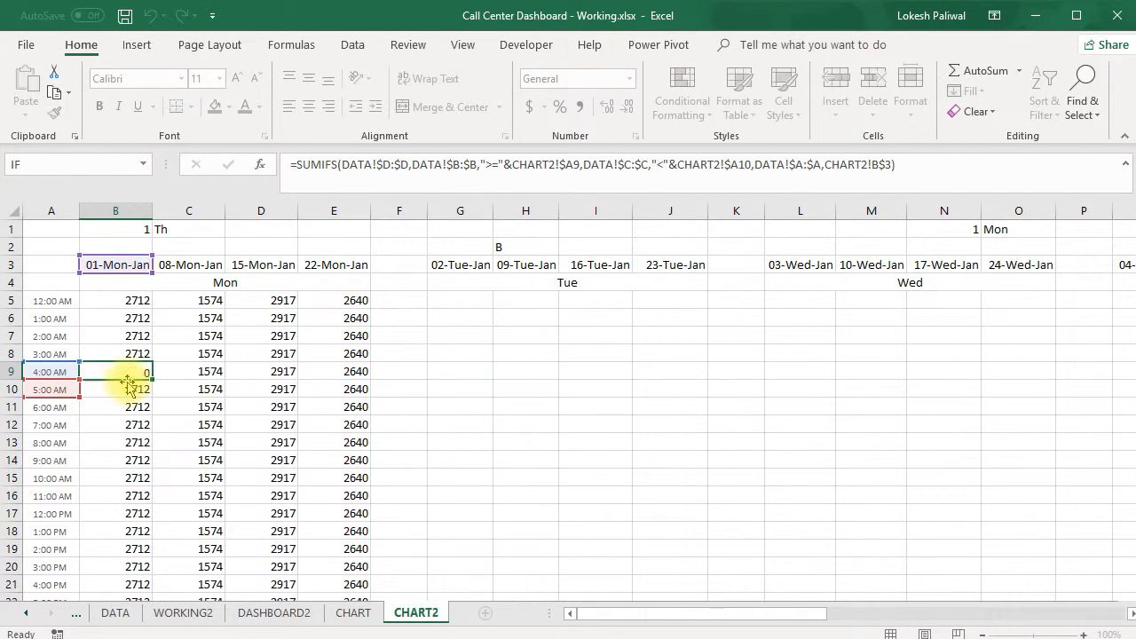
key(Escape)
Compare the formulas across the Monday block and recheck the hour and date references in B8 and B9
key(Up)
key(Up)
key(Up)
key(Up)
key(Right)
key(Right)
key(Right)
key(Left)
key(Left)
key(Left)
key(Down)
key(Down)
key(Down)
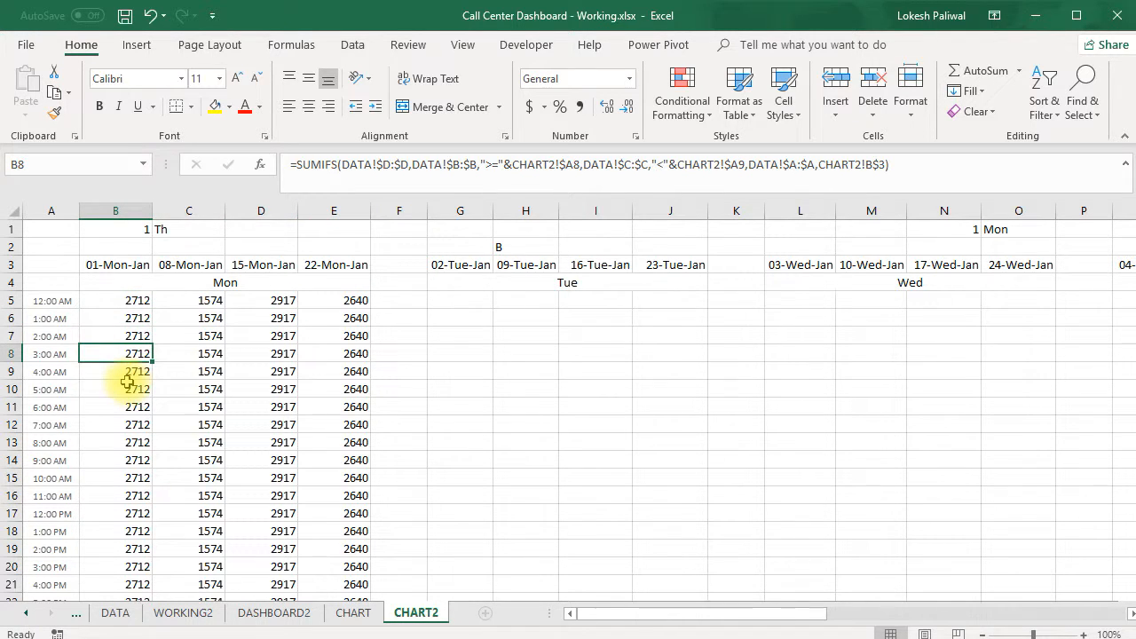
key(F2)
key(Return)
key(F2)
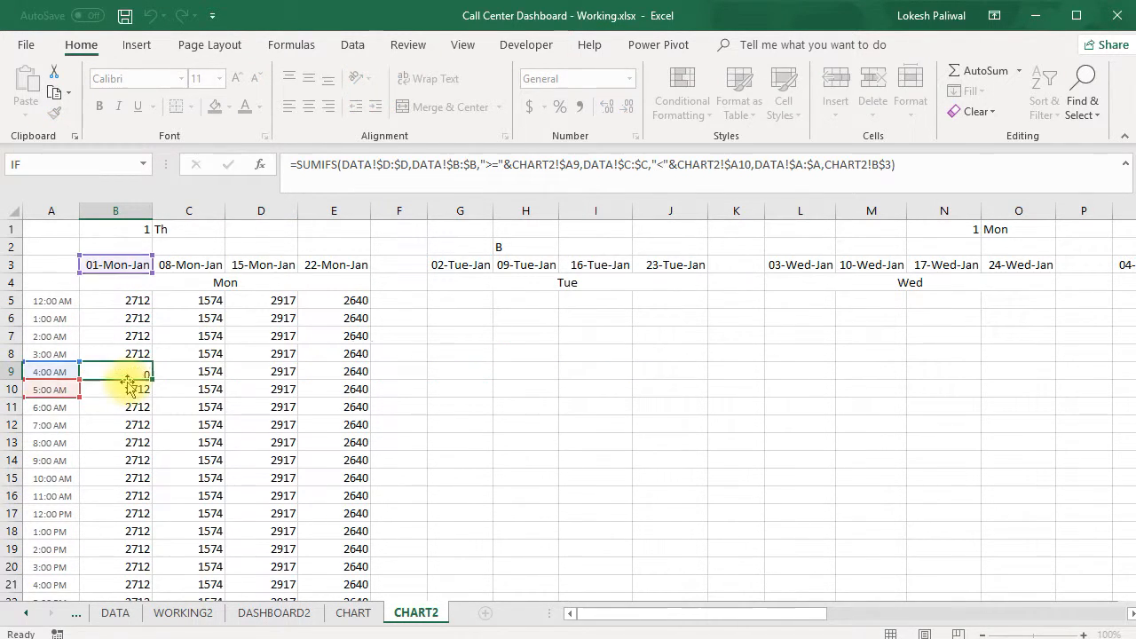
Check the hour and date references in the Monday column formulas from B9 downward
key(Return)
key(F2)
key(Return)
key(F2)
key(Return)
key(F2)
key(Return)
key(F2)
key(Return)
key(F2)
key(Return)
key(Up)
key(Up)
key(Up)
key(Up)
key(Up)
key(Up)
key(Up)
key(Down)
key(Down)
key(Down)
key(Down)
key(Up)
key(Up)
key(Up)
key(Up)
key(Up)
key(Up)
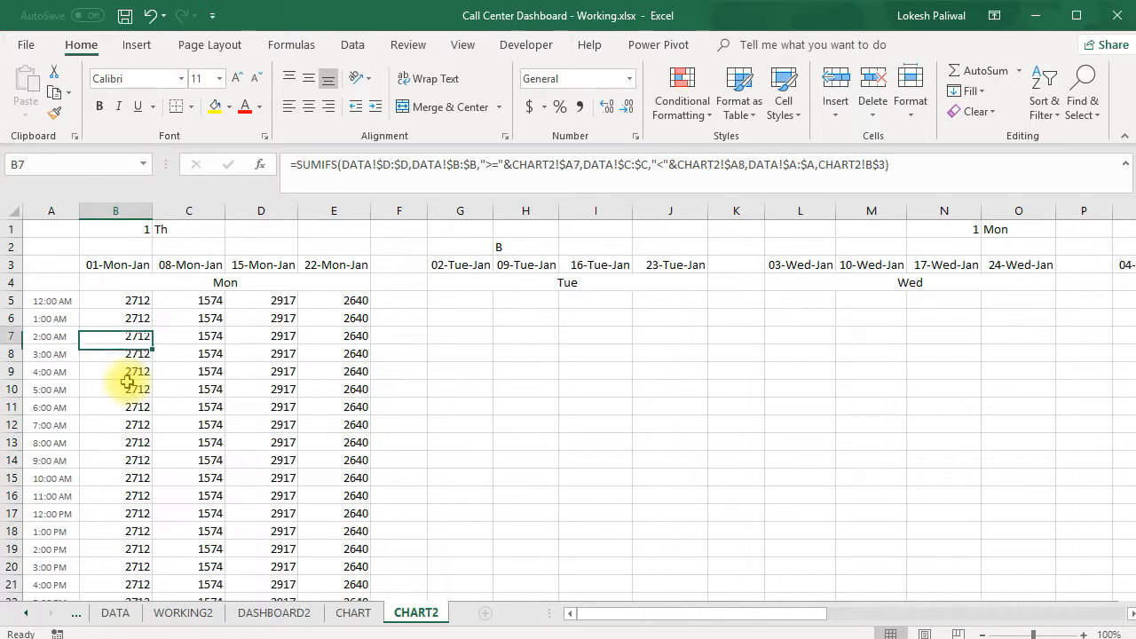
Copy the SUMIFS formula from E5 into the whole Tuesday block G5:J28
key(Right)
key(Right)
key(Right)
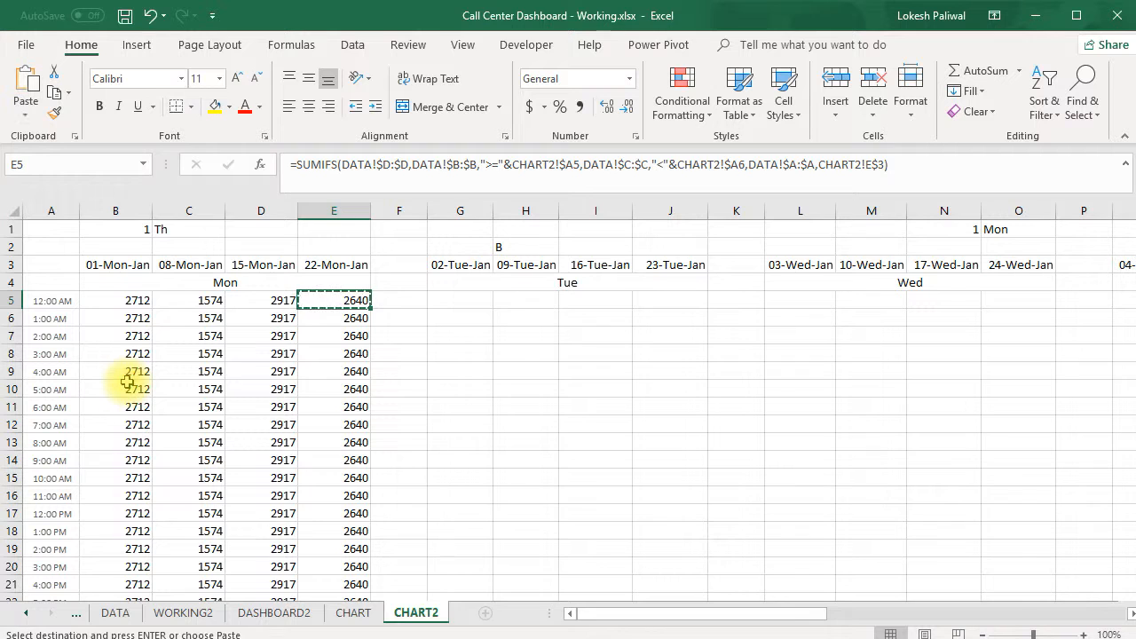
key(Right)
key(Right)
key(Left)
key(Left)
key(ctrl+Down)
key(Right)
key(Right)
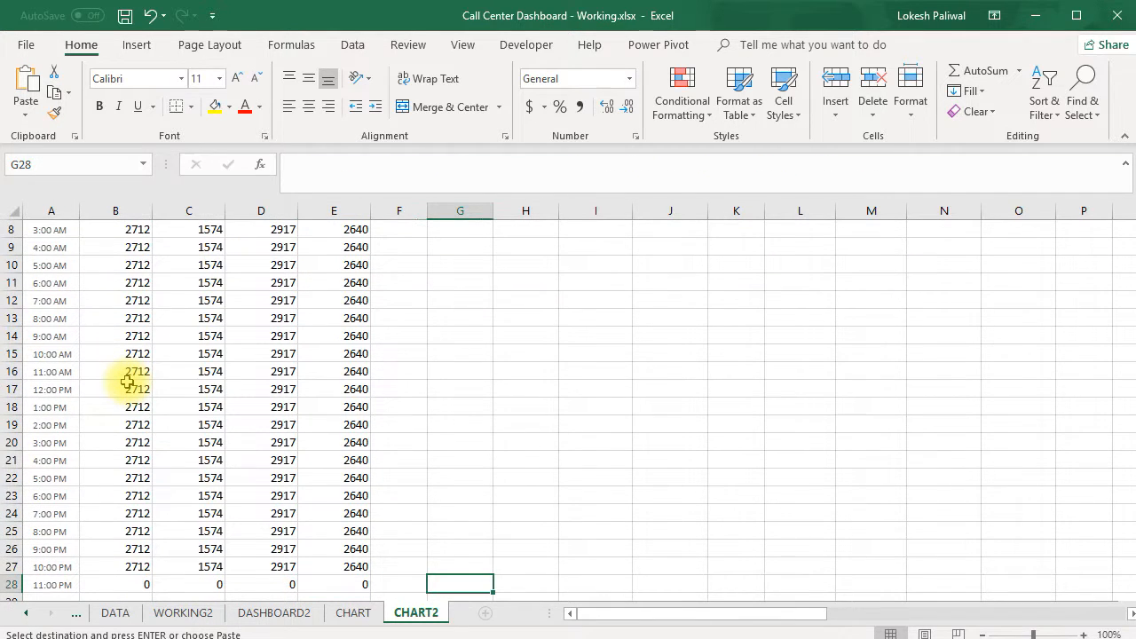
key(Down)
key(Up)
key(ctrl+shift+Up)
key(shift+Up)
key(shift+Down)
key(shift+Down)
key(Return)
Copy the SUMIFS formula from the Tuesday block's last column into the Wednesday block L5:O28
key(Up)
key(ctrl+Up)
key(Up)
key(Down)
key(Down)
key(Down)
key(Right)
key(Right)
key(Right)
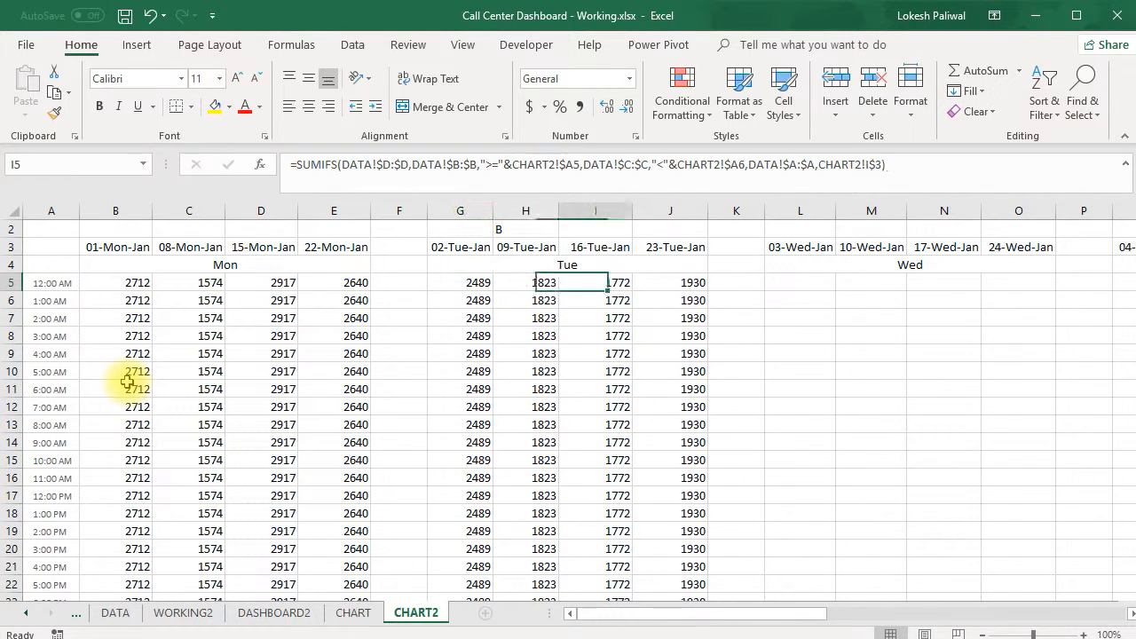
key(ctrl+Down)
key(Right)
key(Right)
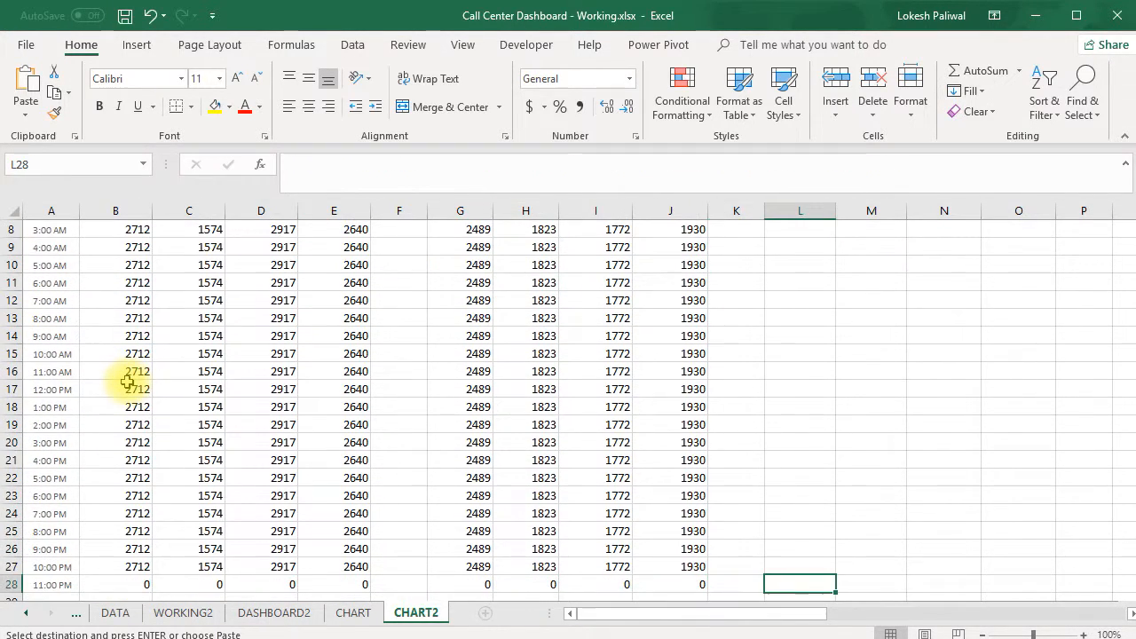
key(ctrl+shift+Up)
key(shift+Down)
key(shift+Down)
key(shift+Up)
key(Return)
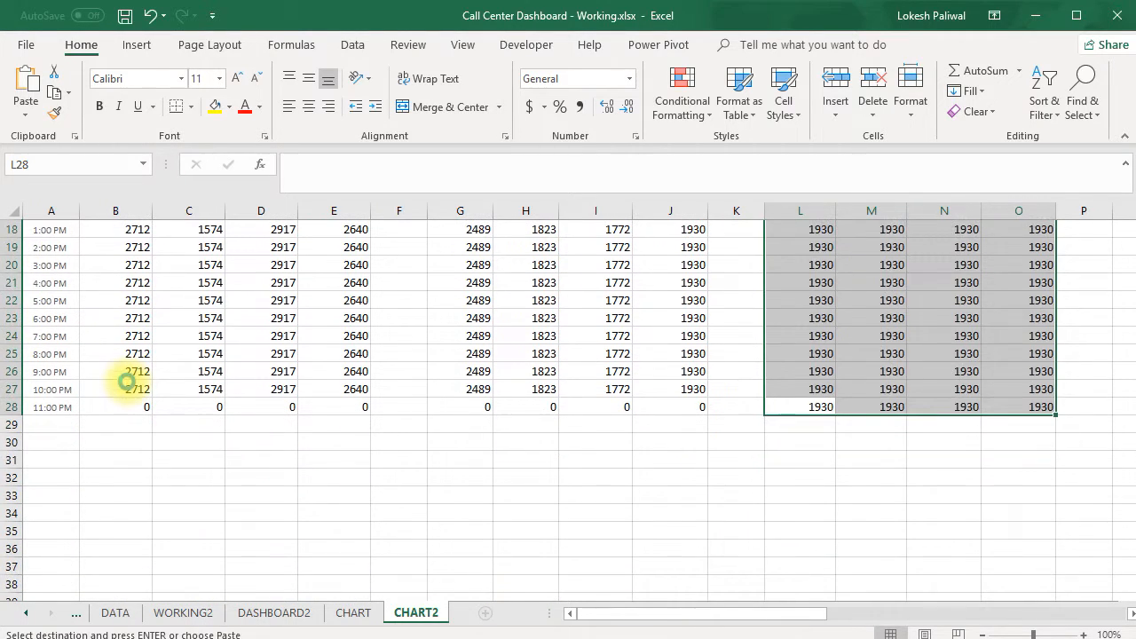
Copy the SUMIFS formula from O27 into the Thursday block Q5:T28
key(ctrl+Up)
key(Down)
key(Down)
key(Right)
key(Right)
key(Right)
key(Right)
key(Right)
key(Right)
key(Right)
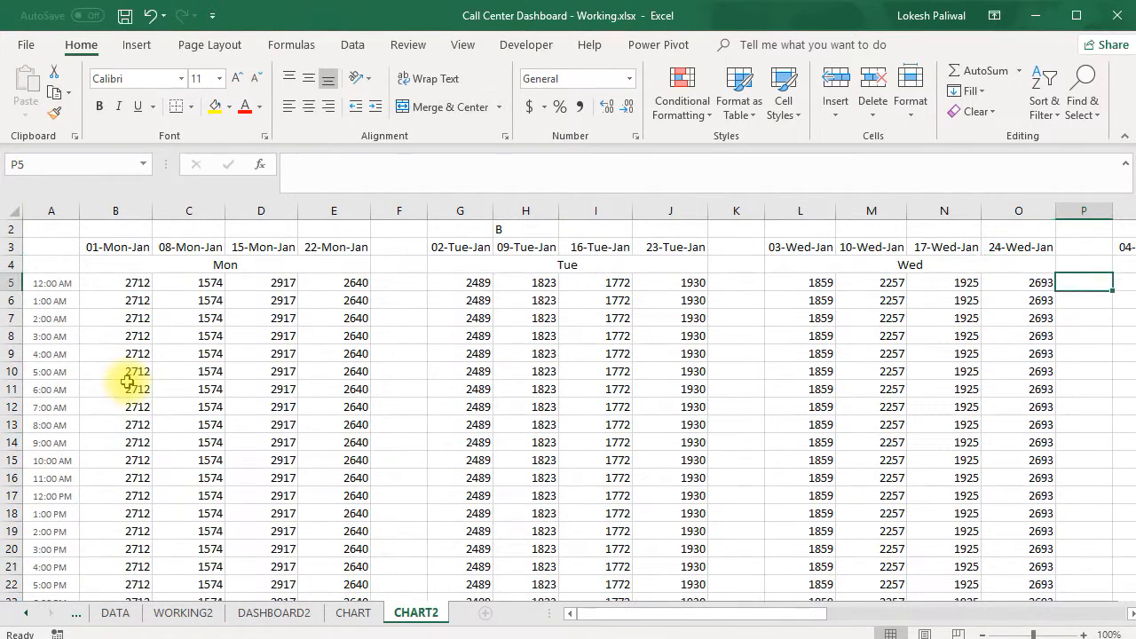
key(Left)
key(Left)
key(Left)
key(Left)
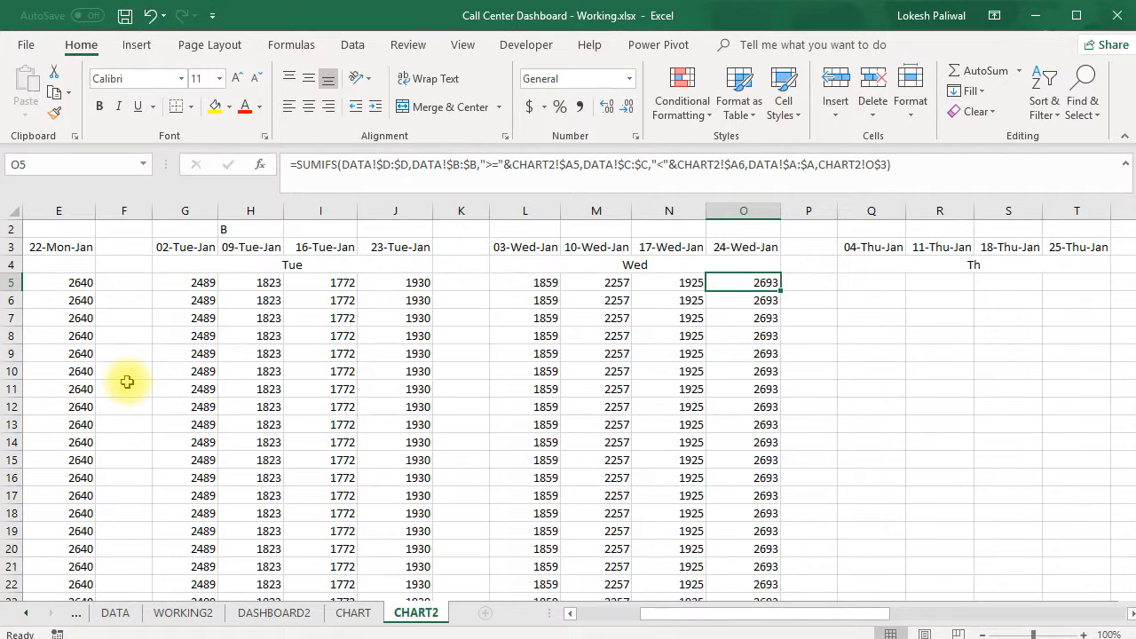
key(ctrl+Down)
key(ctrl+c)
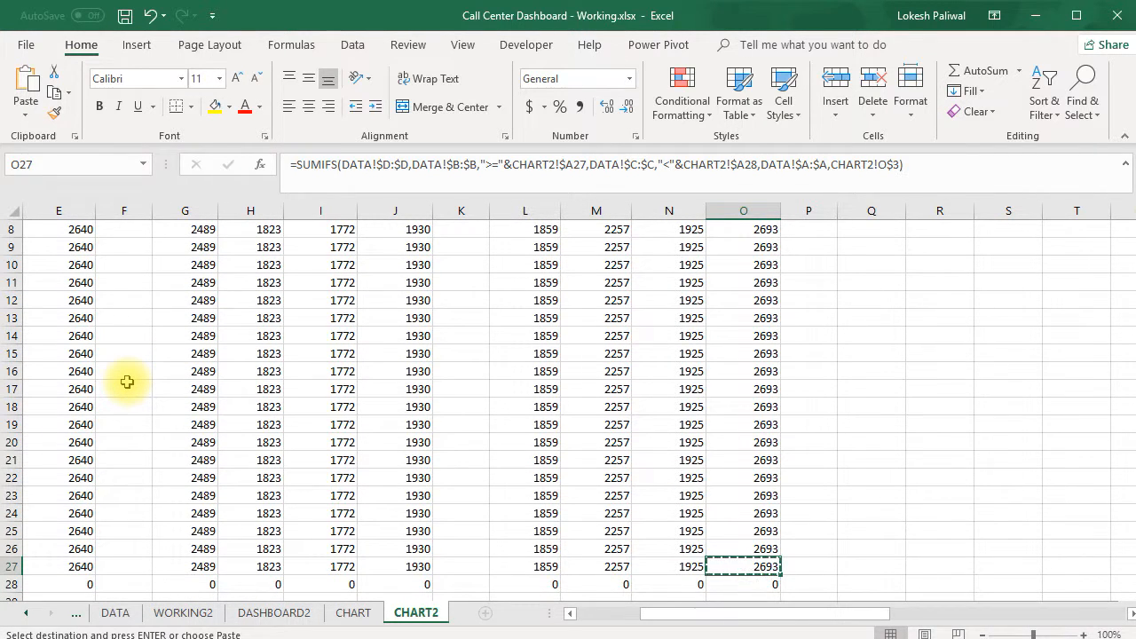
key(Down)
key(Right)
key(Right)
key(ctrl+shift+Up)
key(shift+Down)
key(Return)
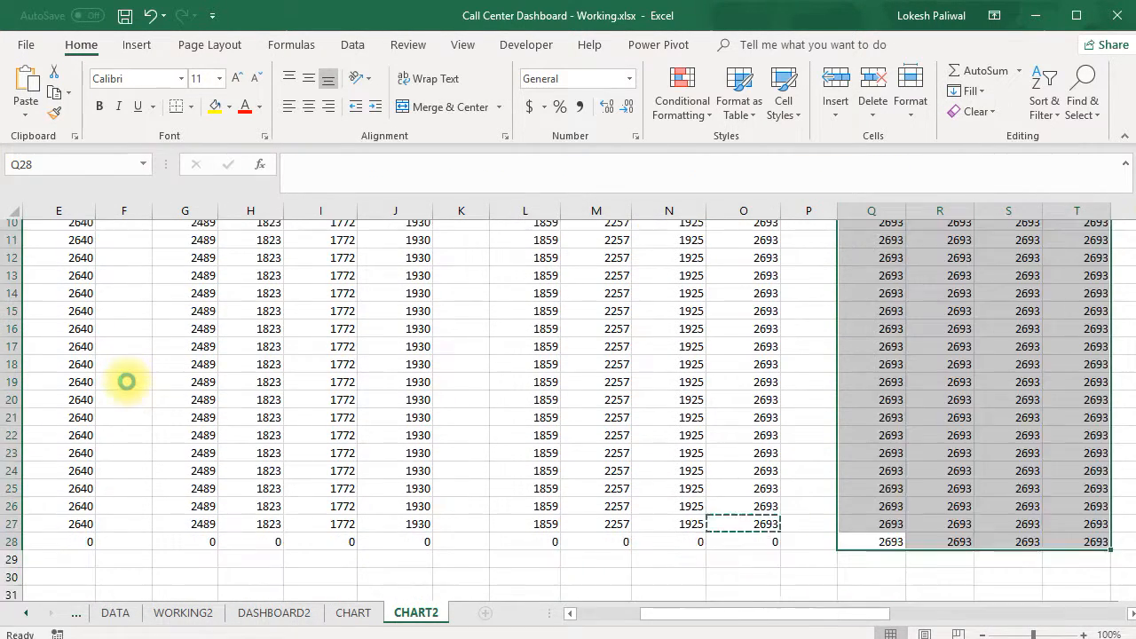
Copy the Thursday block with its spacer column, P5:T28, to the clipboard
key(ctrl+Up)
key(Down)
key(Down)
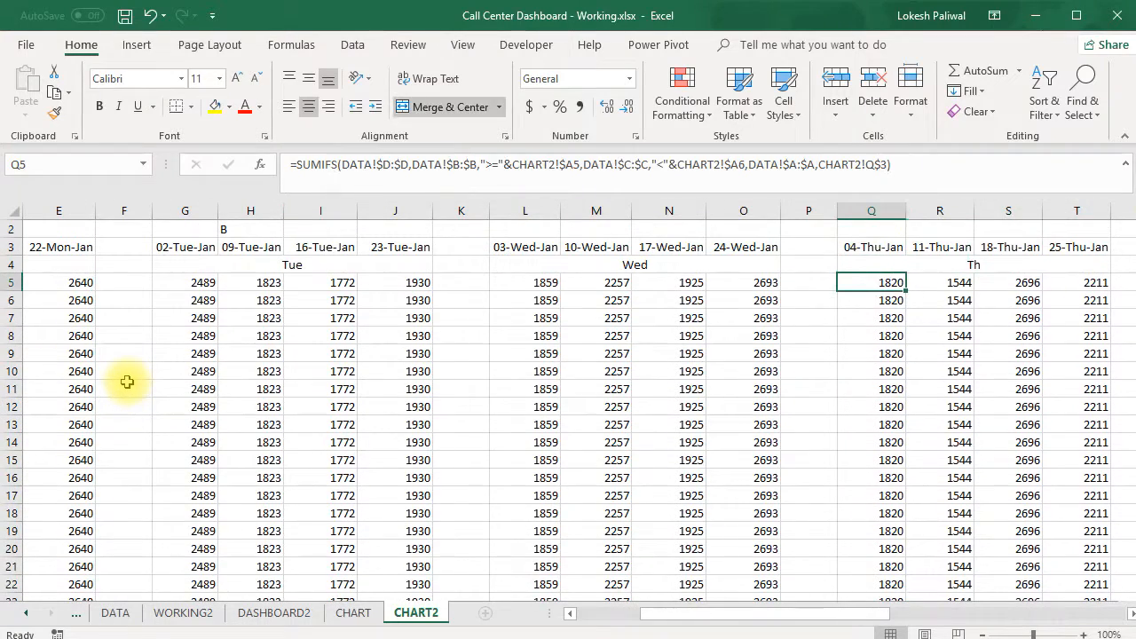
key(Left)
key(shift+Right)
key(shift+Right)
key(shift+Down)
key(shift+Down)
key(shift+Right)
key(shift+Right)
key(shift+Down)
key(shift+Down)
key(shift+Down)
key(shift+Down)
key(shift+Down)
key(shift+Down)
key(shift+Down)
key(shift+Down)
key(shift+Down)
key(shift+Down)
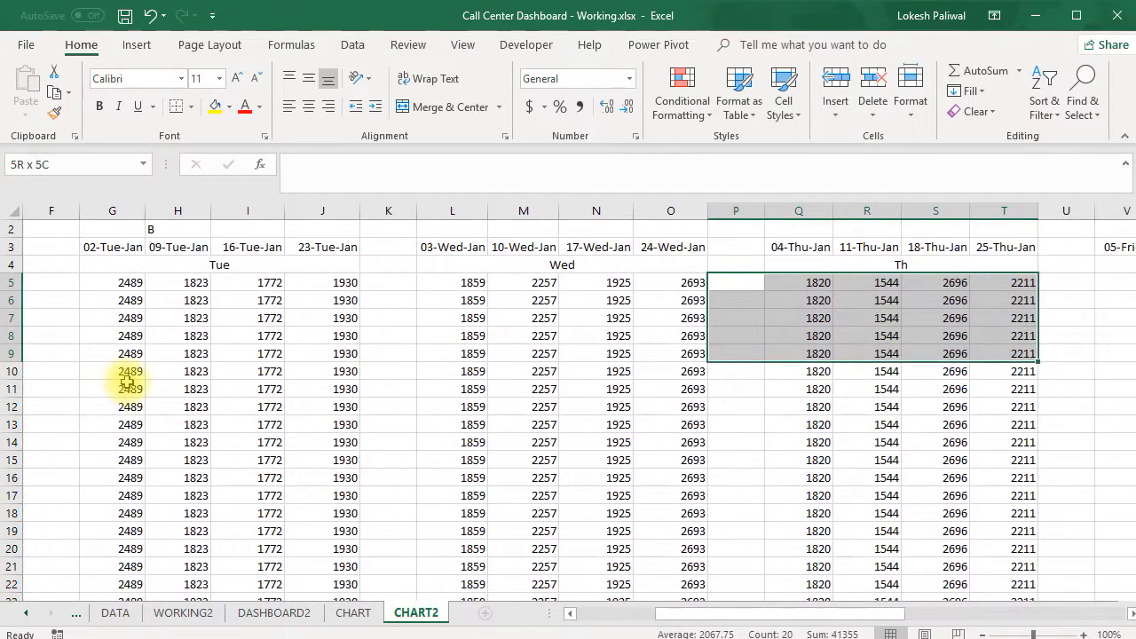
key(shift+Down)
key(shift+Down)
key(shift+Down)
key(shift+Down)
key(shift+Down)
key(shift+Down)
key(shift+Down)
key(shift+Down)
key(shift+Down)
key(shift+Down)
key(shift+Down)
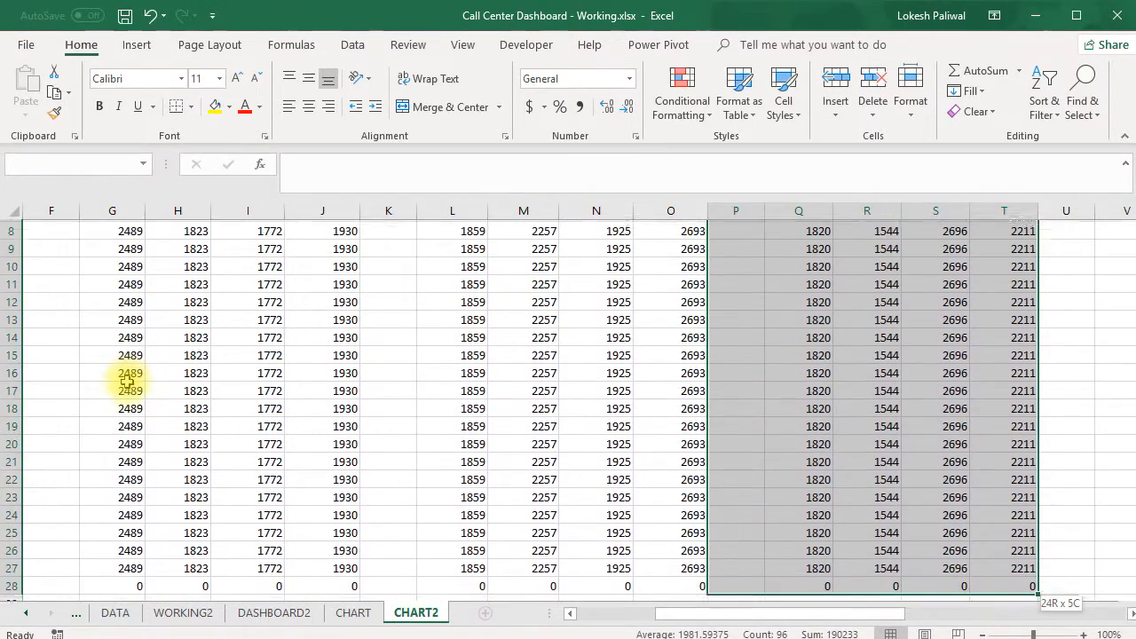
key(ctrl+c)
Paste only the formulas at U5 over a selection reaching column AI, filling the Friday block V5:Y28
key(Up)
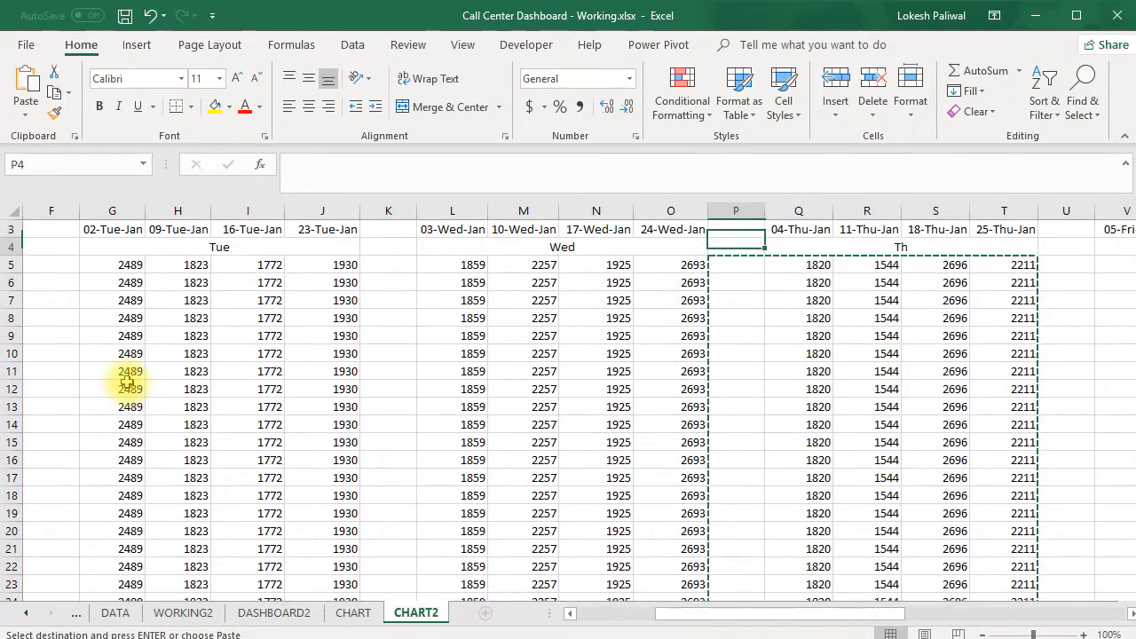
key(Down)
key(Right)
key(Right)
key(Right)
key(Right)
key(Right)
key(shift+Right)
key(shift+Right)
key(shift+Right)
key(shift+Right)
key(shift+Right)
key(shift+Right)
key(shift+Right)
key(shift+Right)
key(shift+Right)
key(shift+Right)
key(shift+Right)
key(shift+Right)
key(shift+Right)
key(shift+Right)
key(shift+Right)
key(shift+Right)
key(shift+Right)
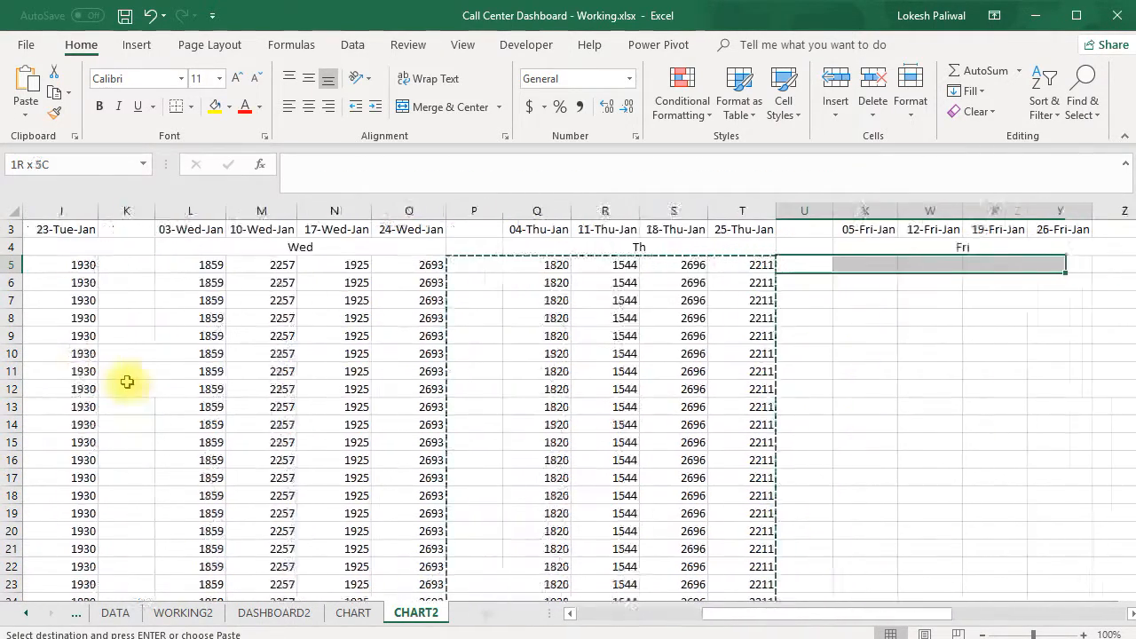
key(shift+Left)
key(shift+Left)
key(shift+Left)
key(shift+Down)
key(shift+Down)
key(shift+Down)
key(shift+Down)
key(shift+Down)
key(shift+Down)
key(shift+Down)
key(shift+Down)
key(shift+Down)
key(shift+Down)
key(shift+Down)
key(shift+Down)
key(shift+Down)
key(shift+Down)
key(shift+Down)
key(shift+Down)
key(shift+Down)
key(shift+Down)
key(shift+Down)
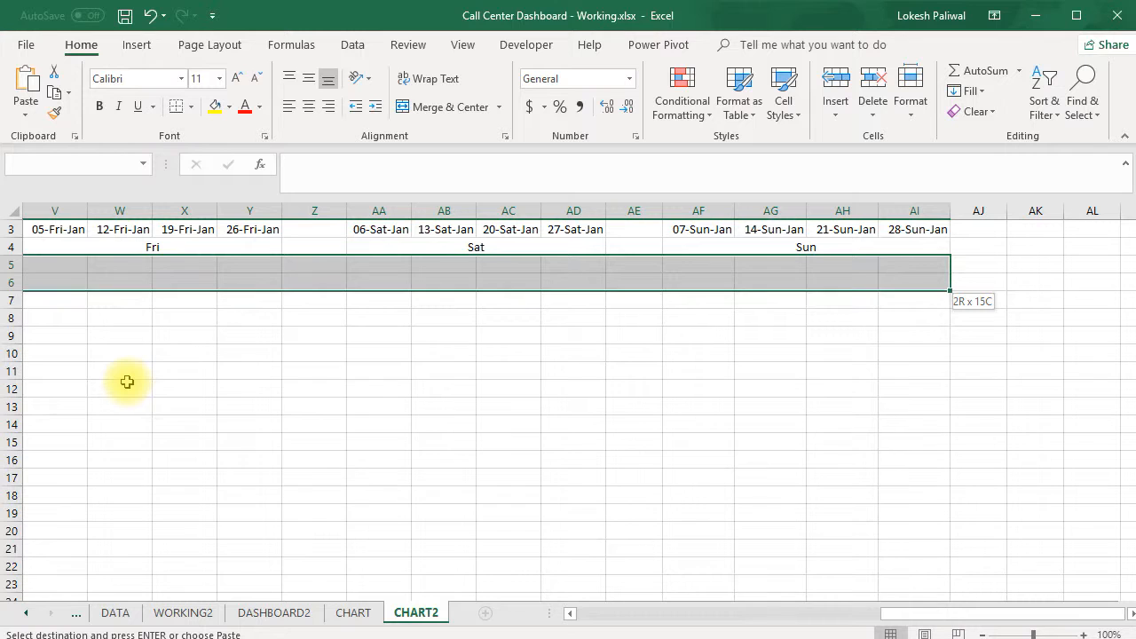
key(shift+Down)
key(shift+Down)
key(shift+Down)
key(shift+Down)
key(shift+Down)
key(shift+Down)
key(shift+Down)
key(shift+Down)
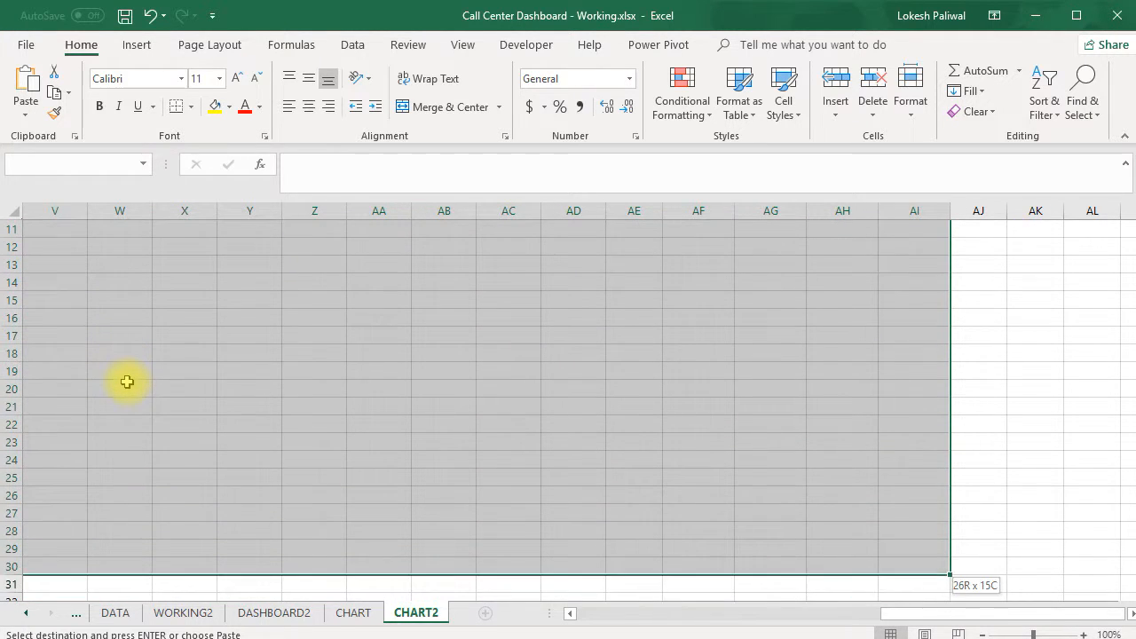
key(shift+Left)
key(shift+Right)
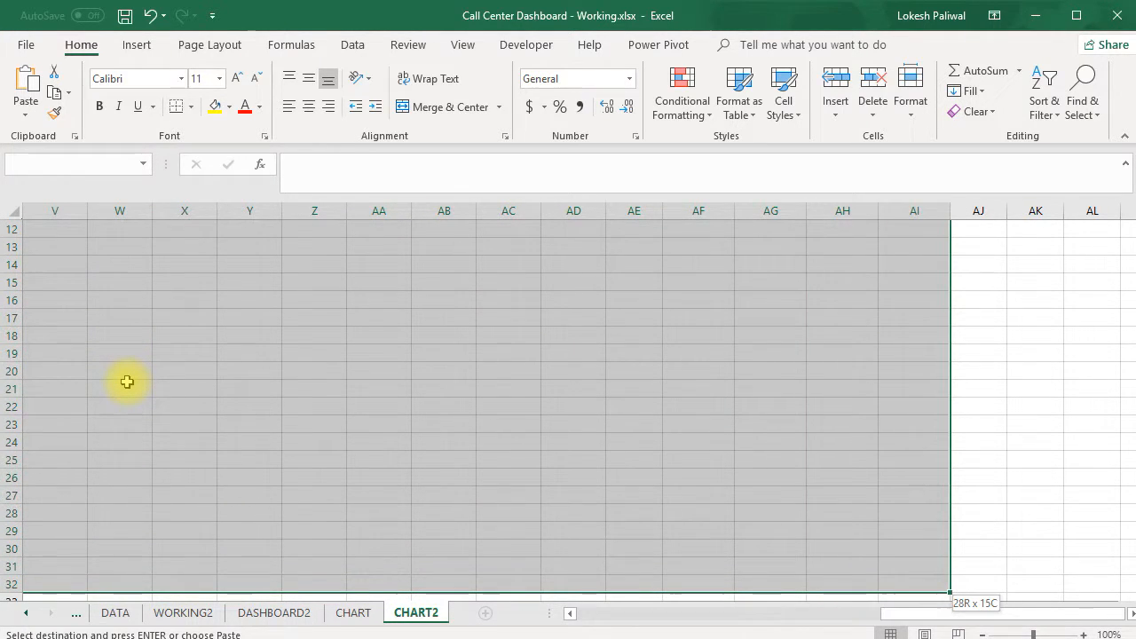
key(shift+Up)
key(shift+Up)
key(shift+Down)
key(shift+Down)
key(shift+Down)
key(shift+Down)
key(shift+Down)
key(shift+Down)
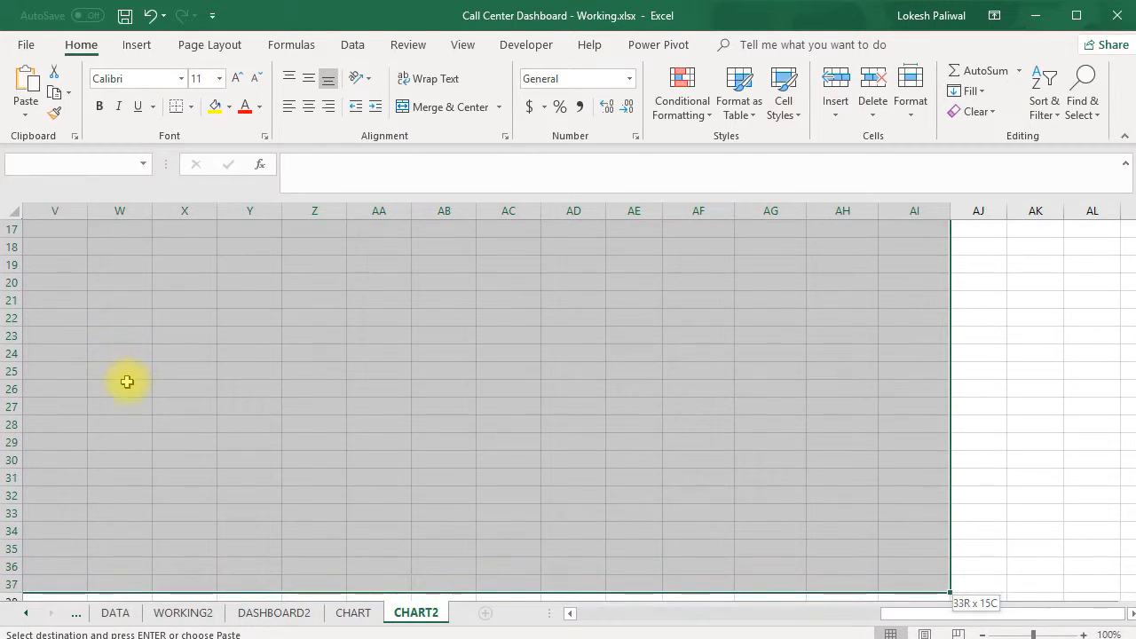
key(ctrl+alt+v)
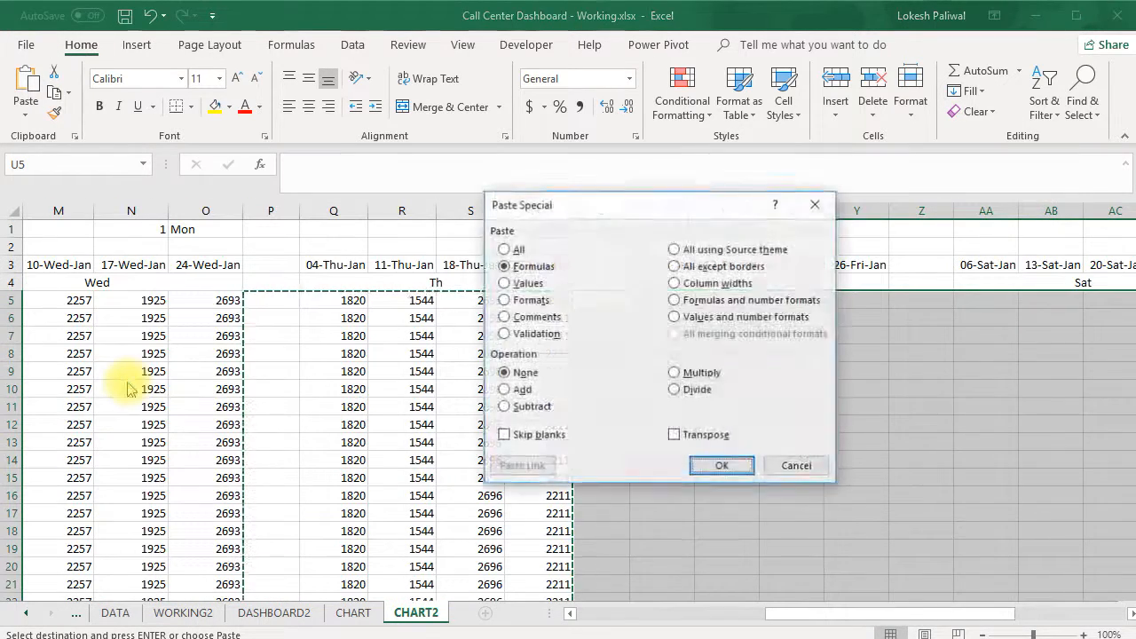
key(Return)
key(Up)
key(Down)
key(Right)
key(Right)
key(Right)
key(Right)
key(Right)
key(Right)
key(Right)
key(Right)
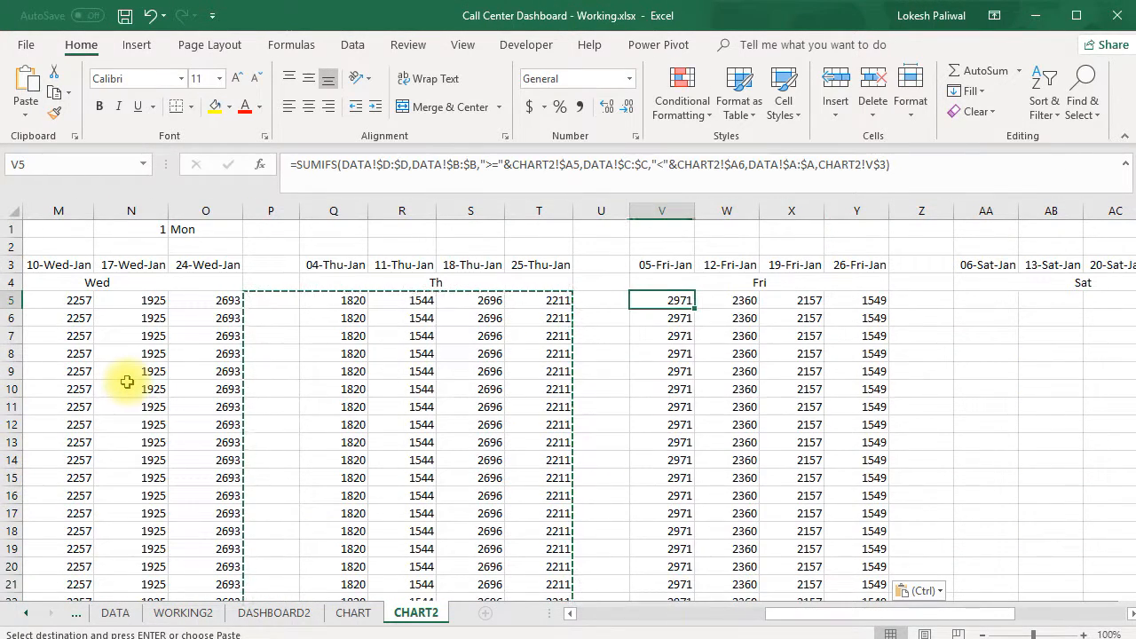
Copy the Friday block V5:Y28 into the Saturday block starting at AA5
key(Left)
key(Left)
key(Left)
key(Left)
key(Left)
key(Left)
key(Left)
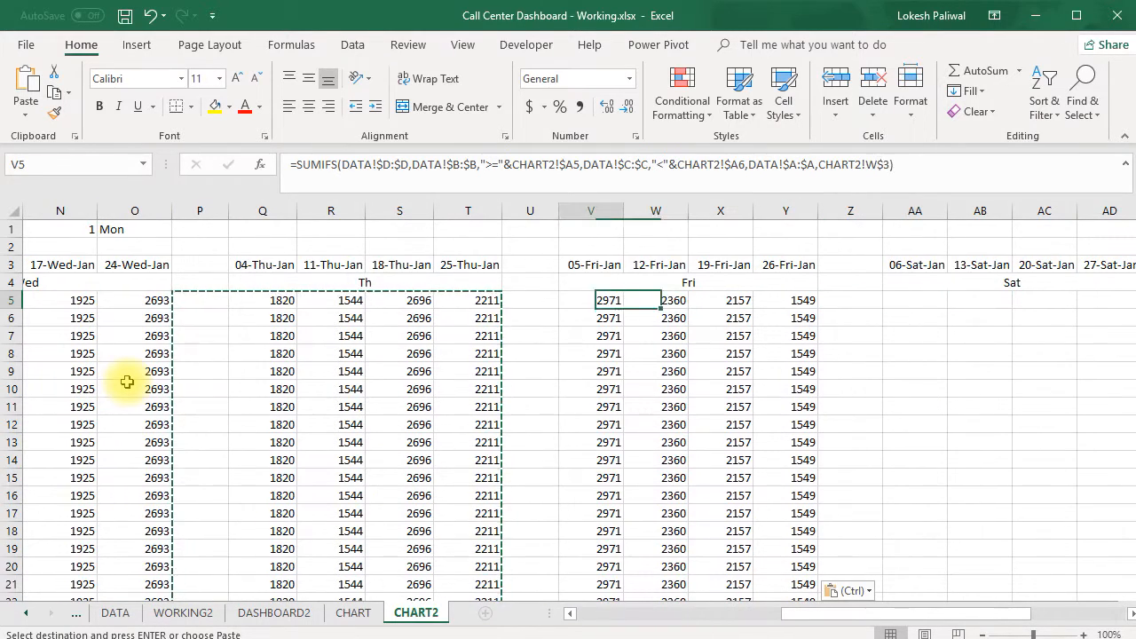
key(ctrl+shift+Down)
key(shift+Right)
key(shift+Right)
key(shift+Right)
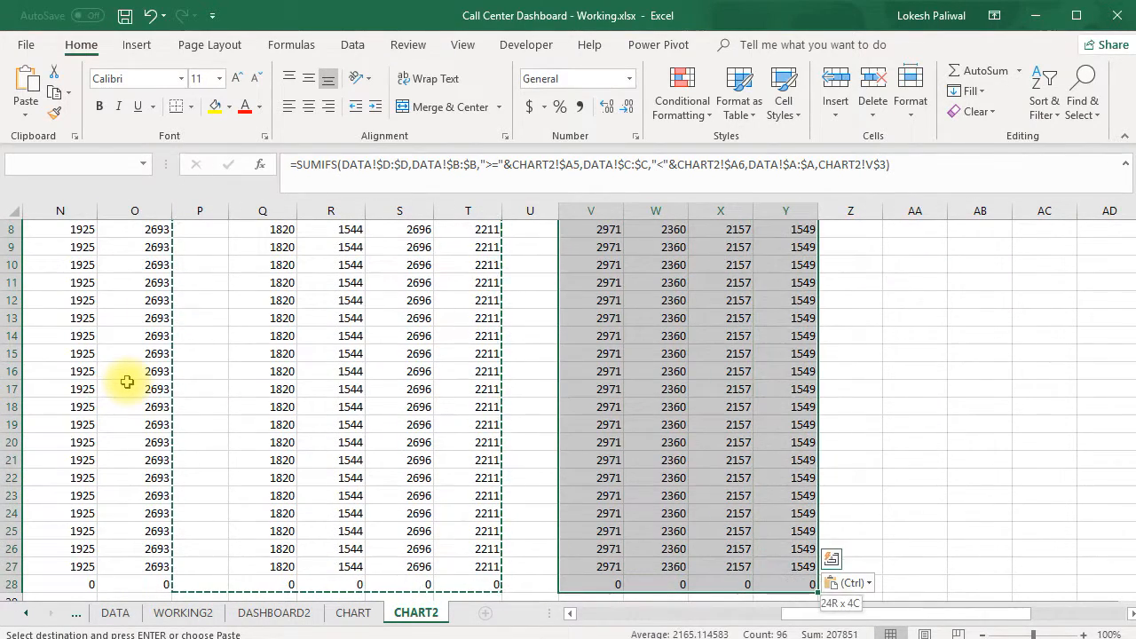
key(ctrl+c)
key(Right)
key(Right)
key(Right)
key(Right)
key(Right)
key(Right)
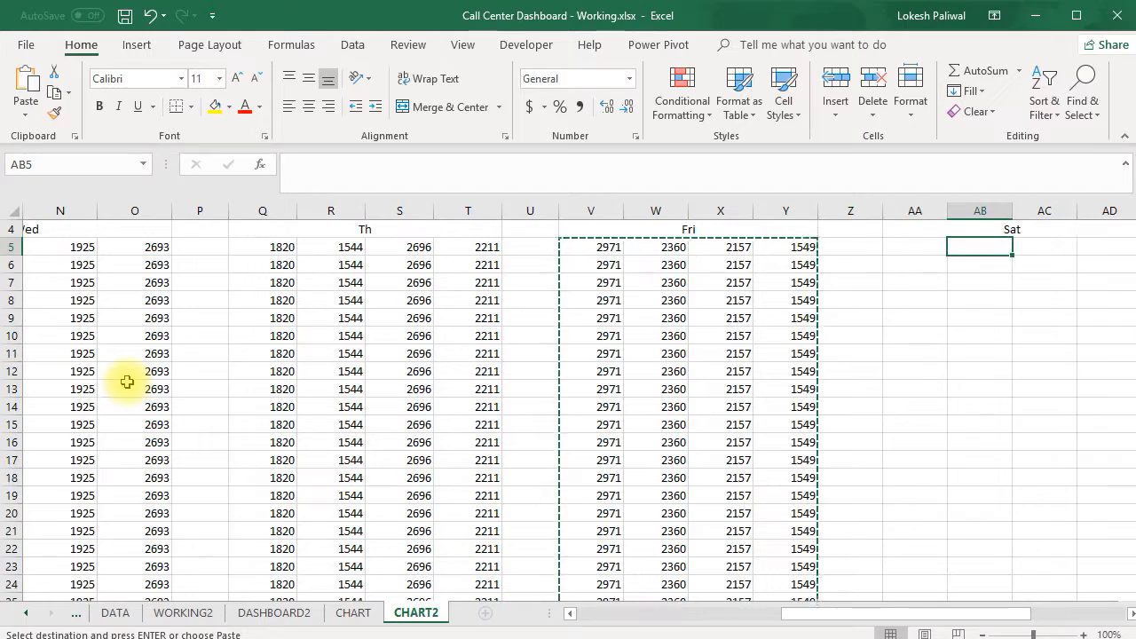
key(Left)
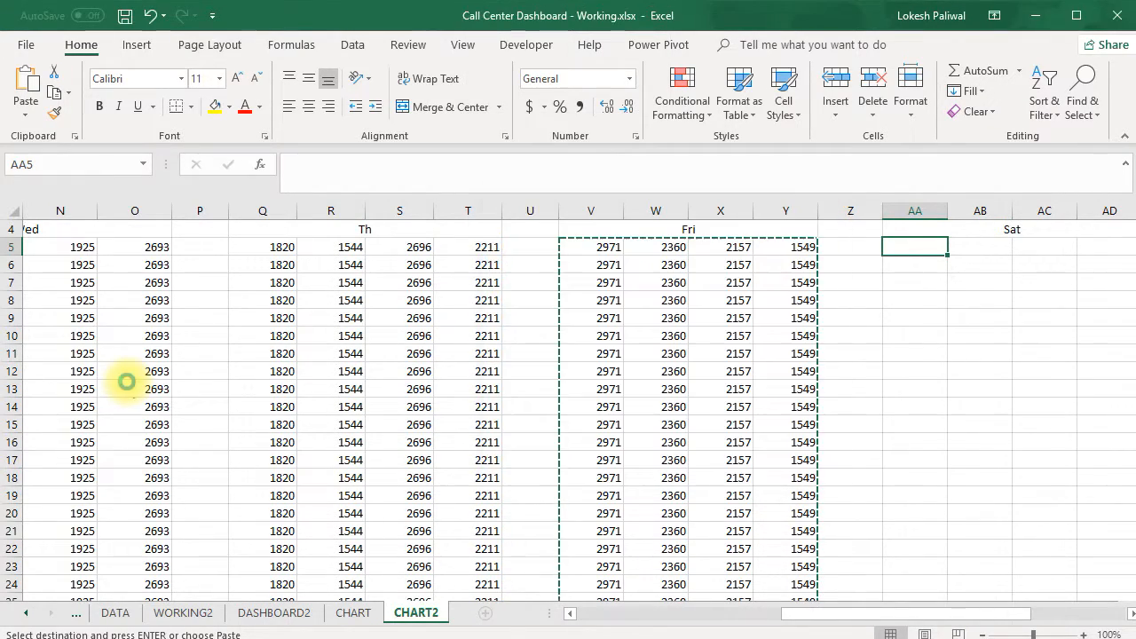
key(ctrl+v)
Copy the Saturday block into the Sunday block starting at AF5 with Paste Special, keeping the SUMIFS formulas
key(ctrl+c)
key(Right)
key(Right)
key(Right)
key(Right)
key(Right)
key(Right)
key(Right)
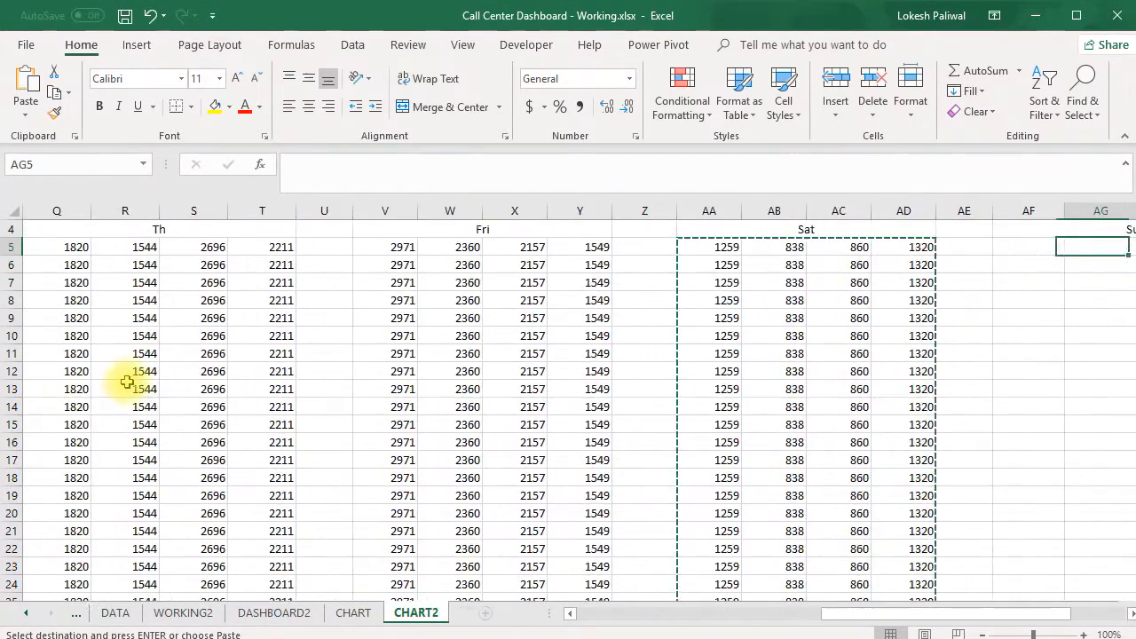
key(Left)
key(Left)
scroll(825, 414, up, 1)
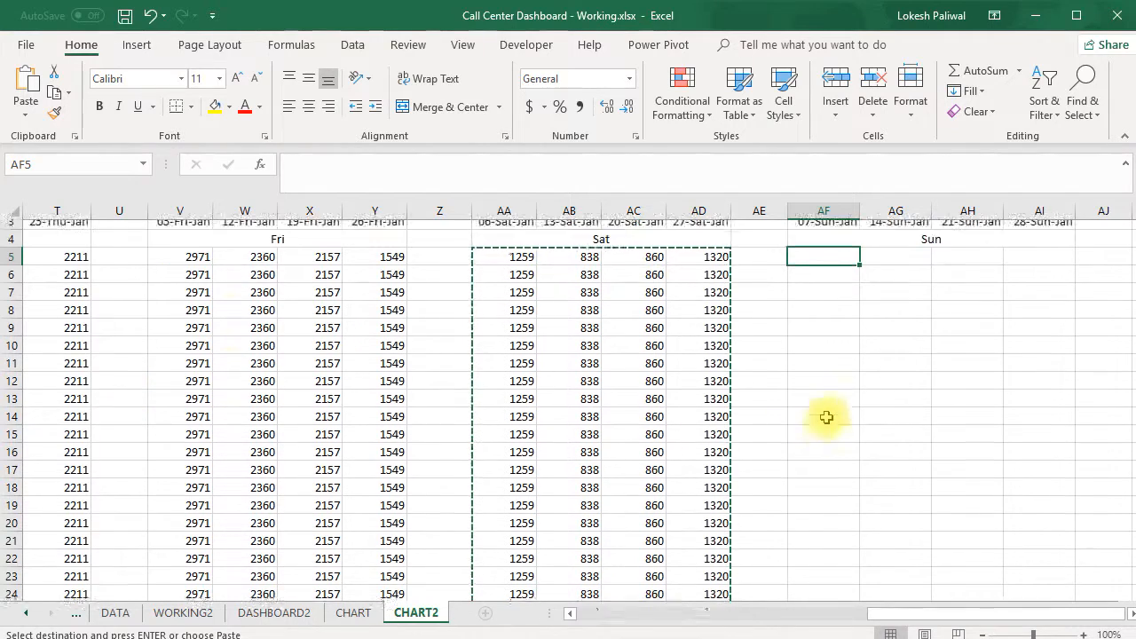
right_click(830, 302)
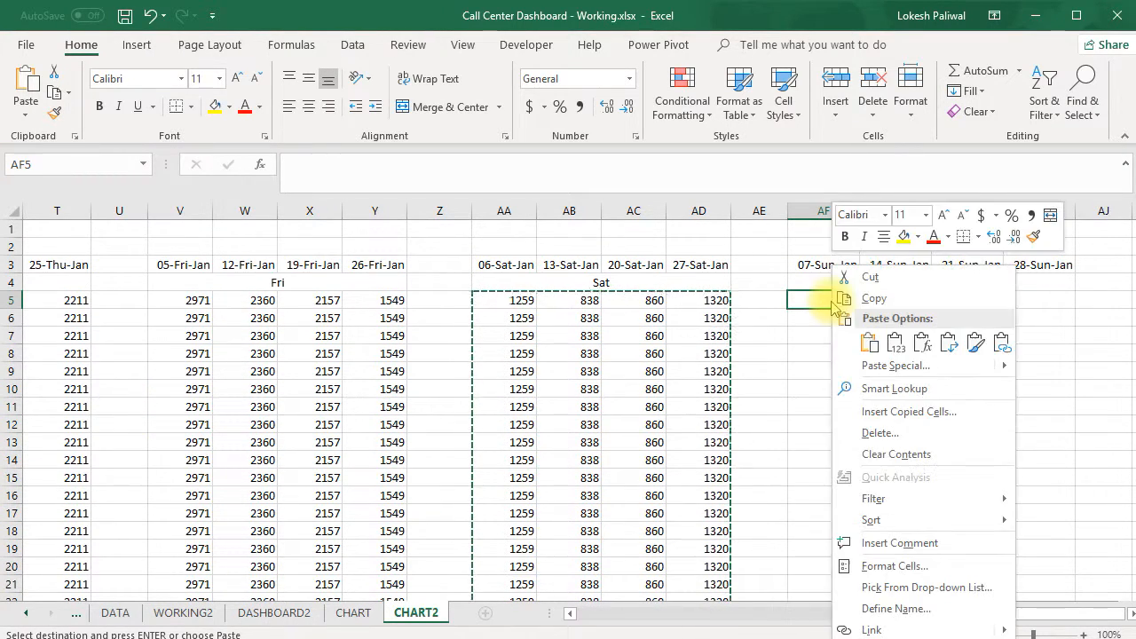
click(865, 364)
click(723, 282)
click(923, 481)
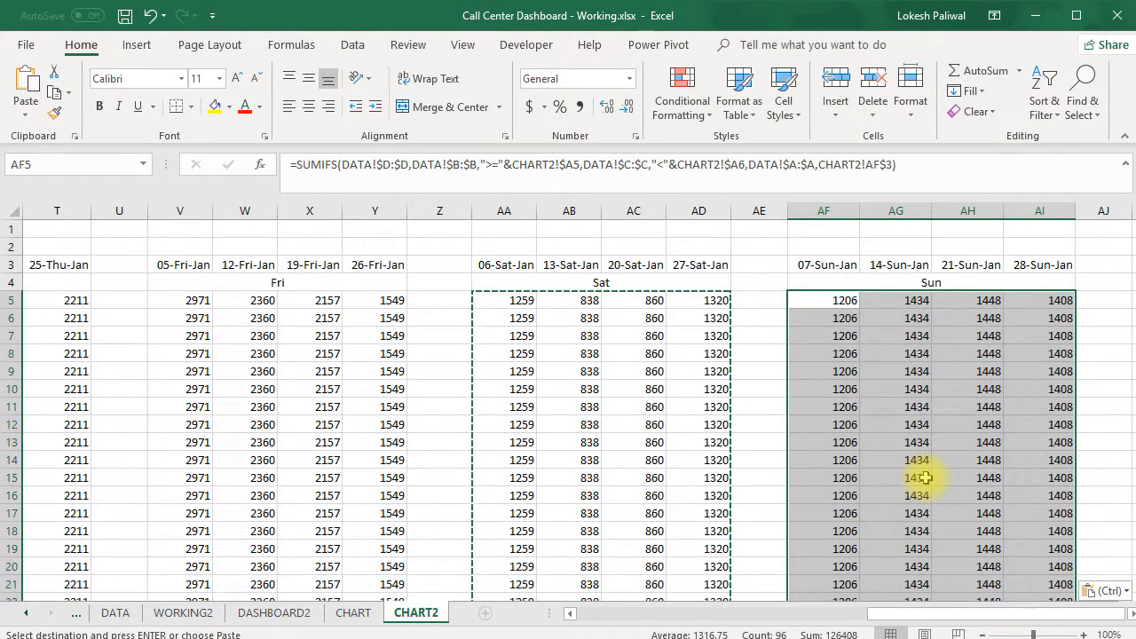
key(Escape)
click(901, 407)
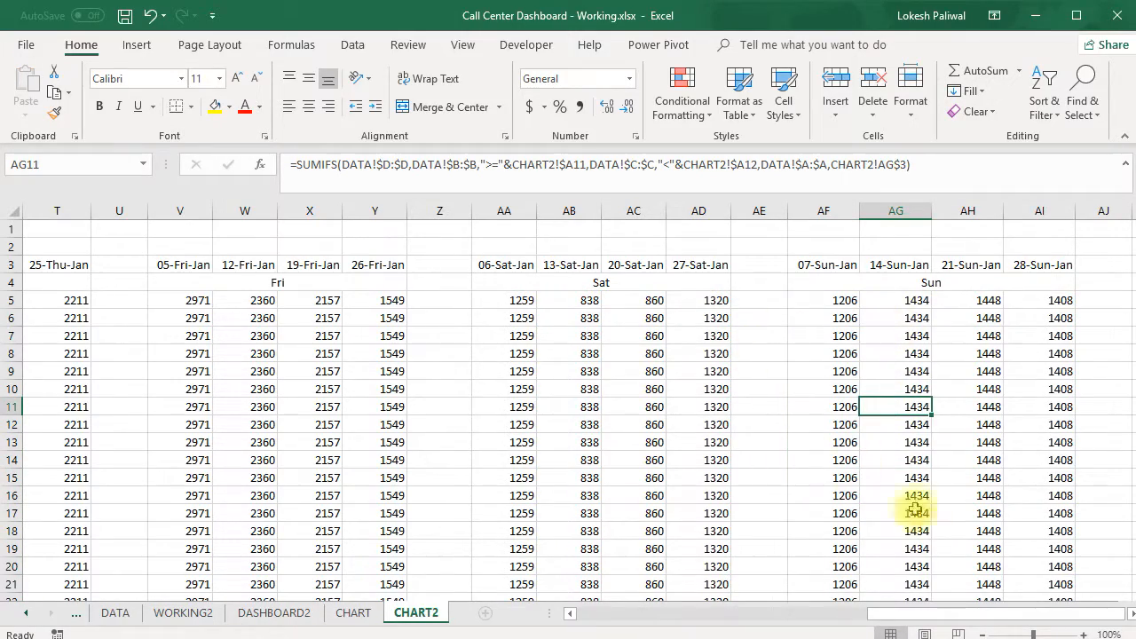
Compare the B5 formula on CHART2 with the date, start and end times and call count in row 2 of DATA
drag(900, 614, 581, 614)
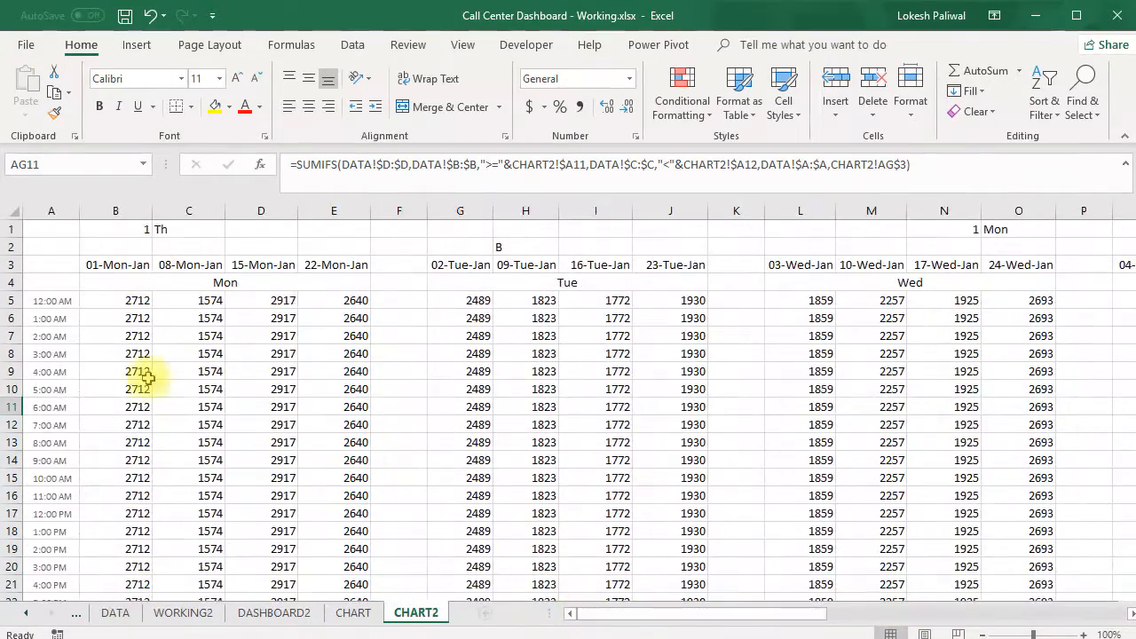
click(128, 303)
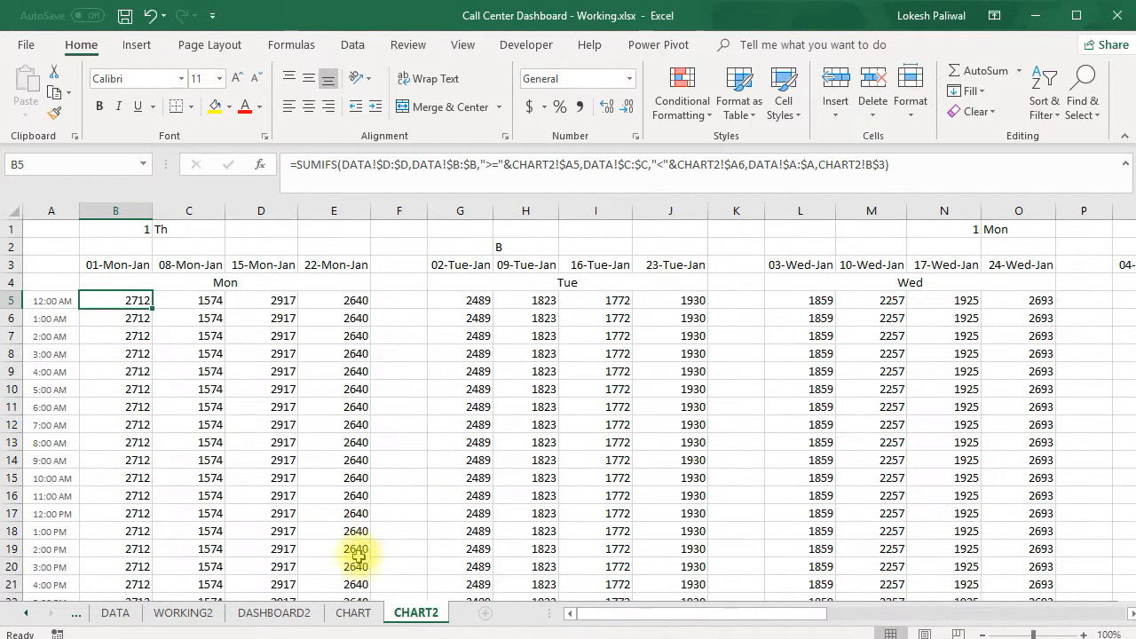
click(117, 613)
drag(106, 238, 161, 242)
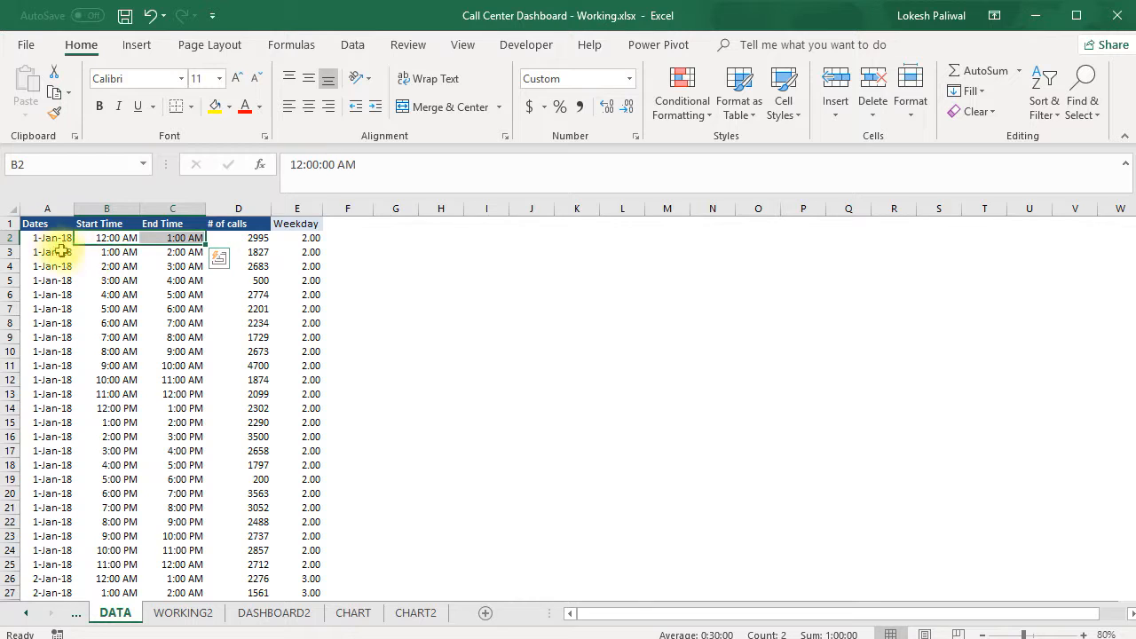
click(50, 238)
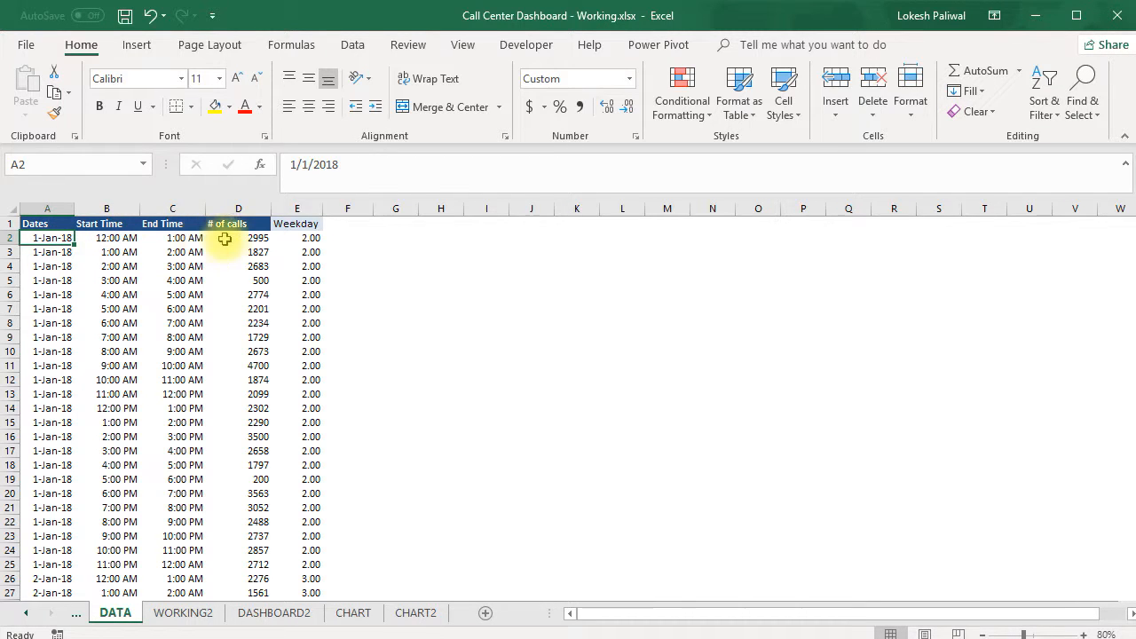
click(243, 238)
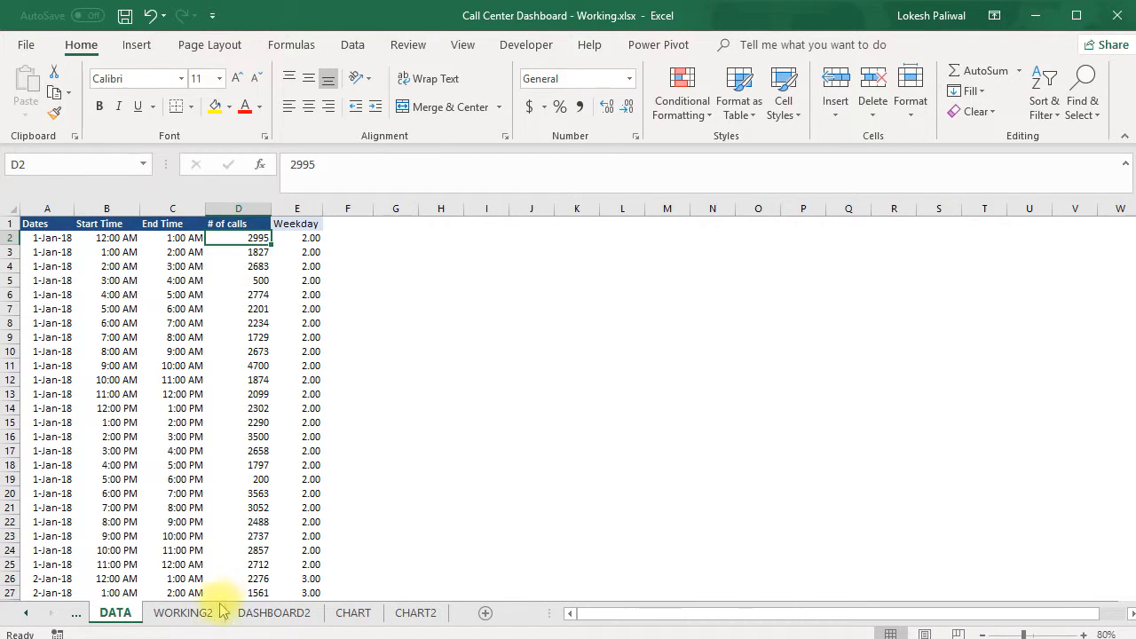
Check the 12:00 AM and 1:00 AM time labels in A5:A6 on CHART2 that the SUMIFS criteria refer to
click(411, 612)
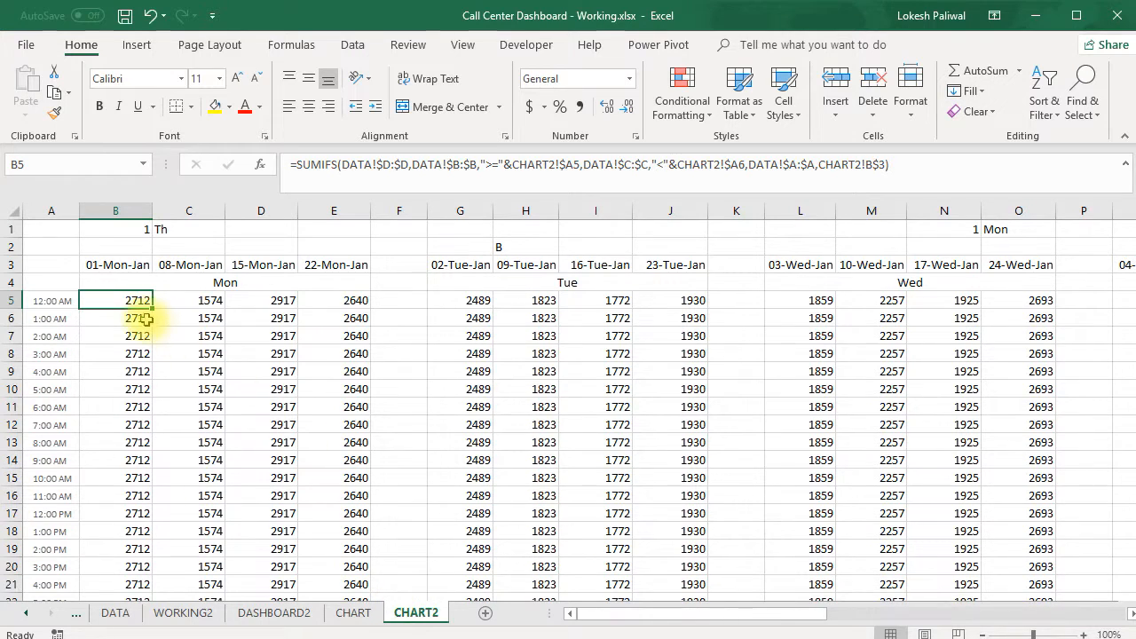
drag(51, 301, 51, 316)
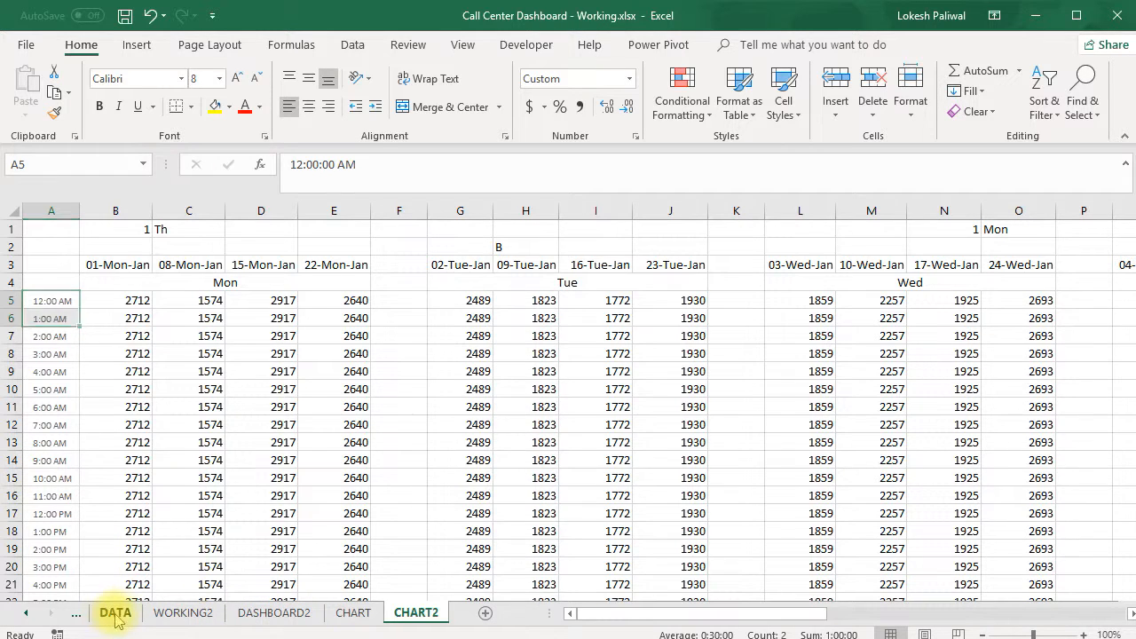
Add filters to the header row of the DATA sheet and view the Start Time filter values
click(115, 614)
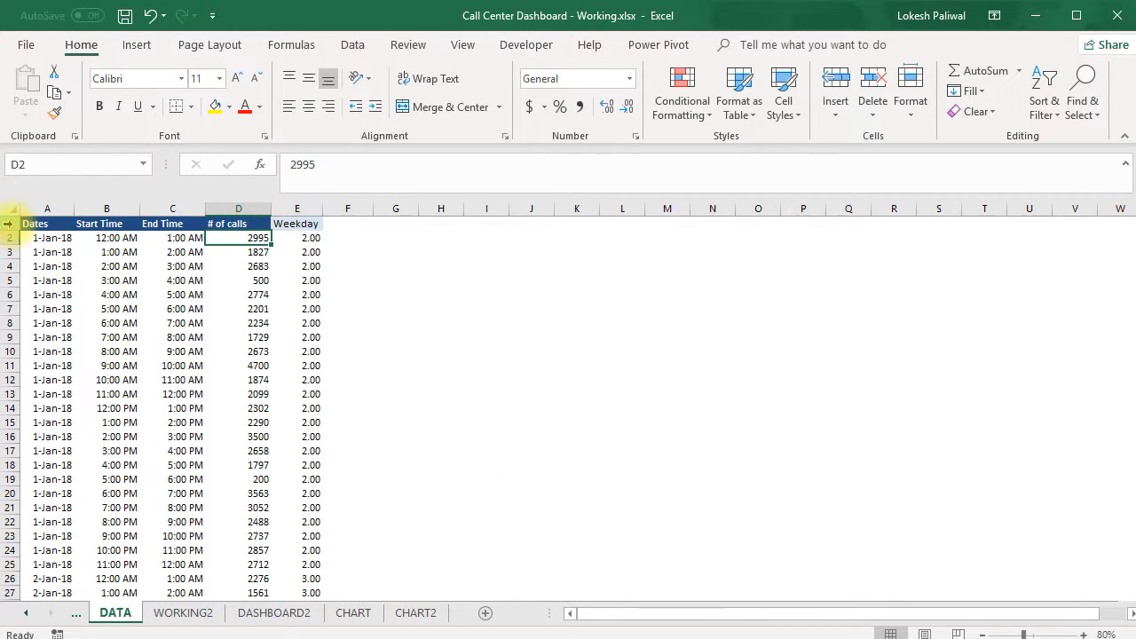
click(7, 224)
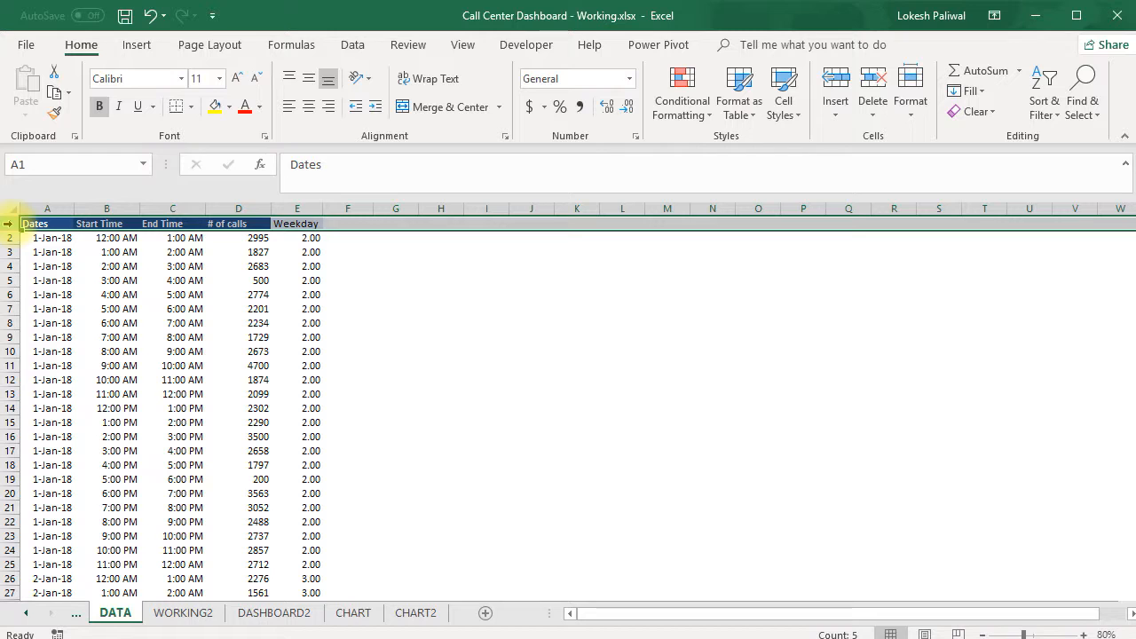
click(115, 266)
key(ctrl+shift+l)
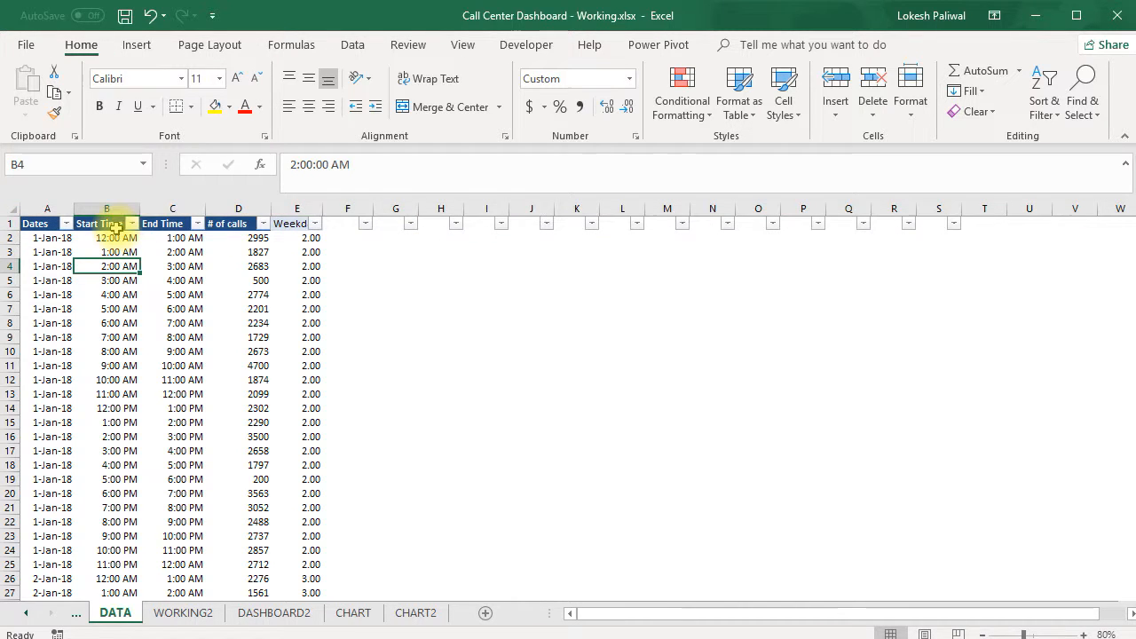
click(130, 222)
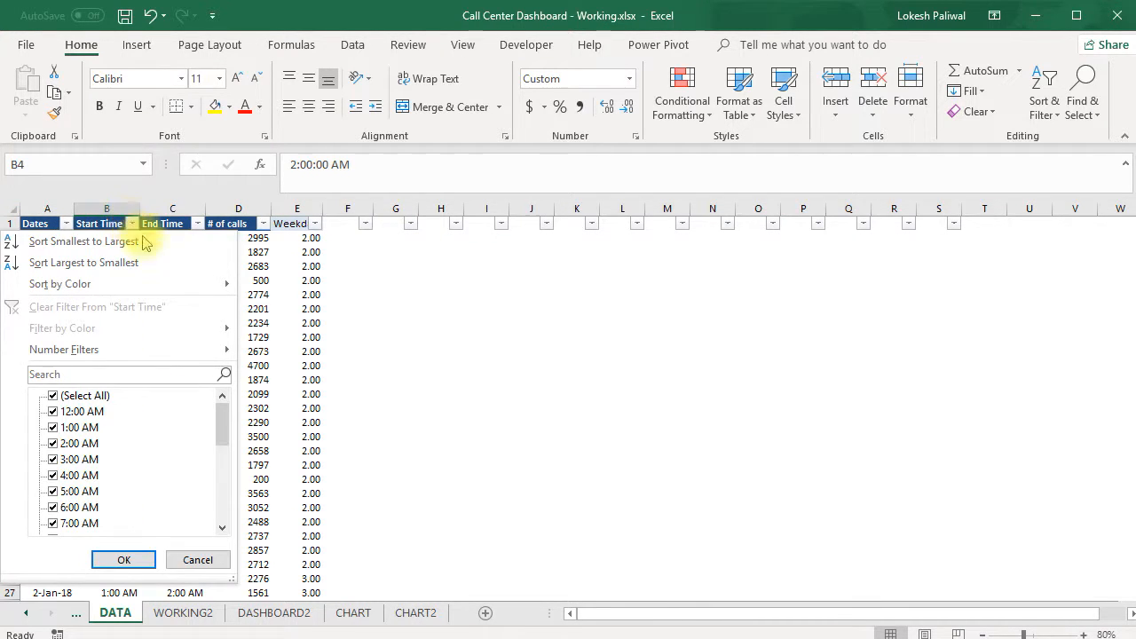
click(383, 347)
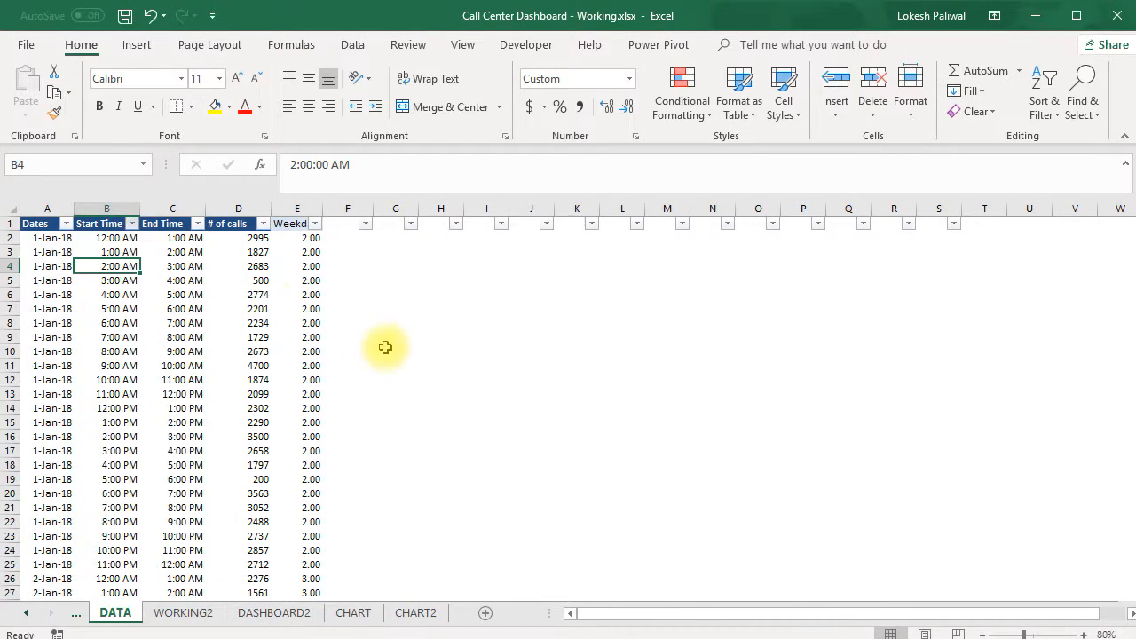
Compare the time labels on CHART2 and CHART with DATA, and open the Start Time filter list on DATA
click(363, 612)
click(416, 613)
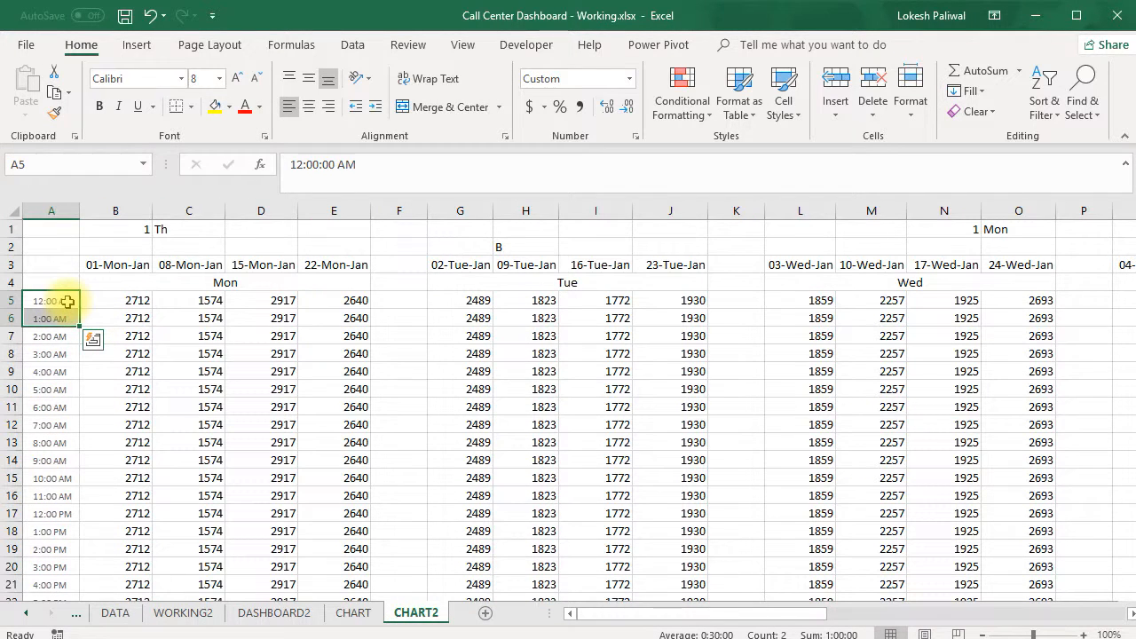
click(116, 612)
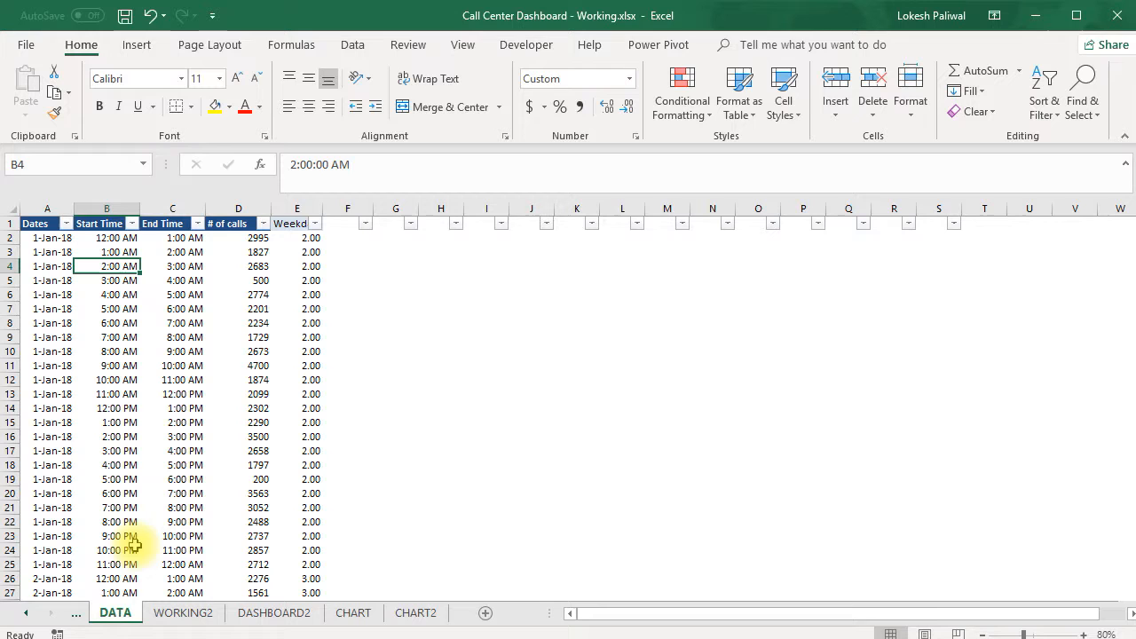
click(344, 613)
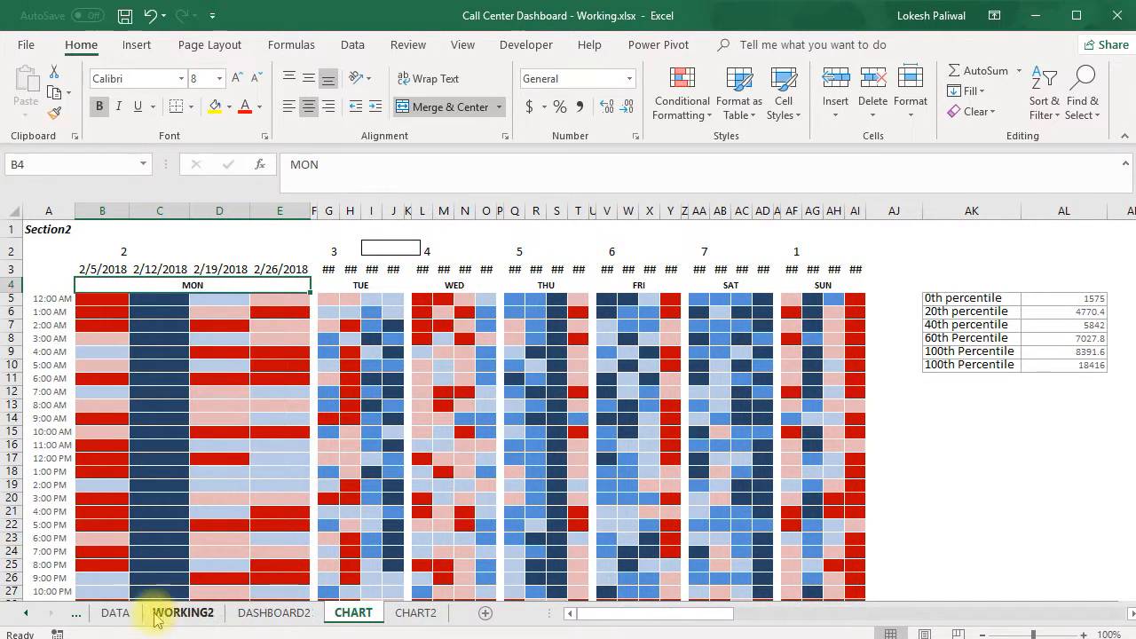
click(115, 613)
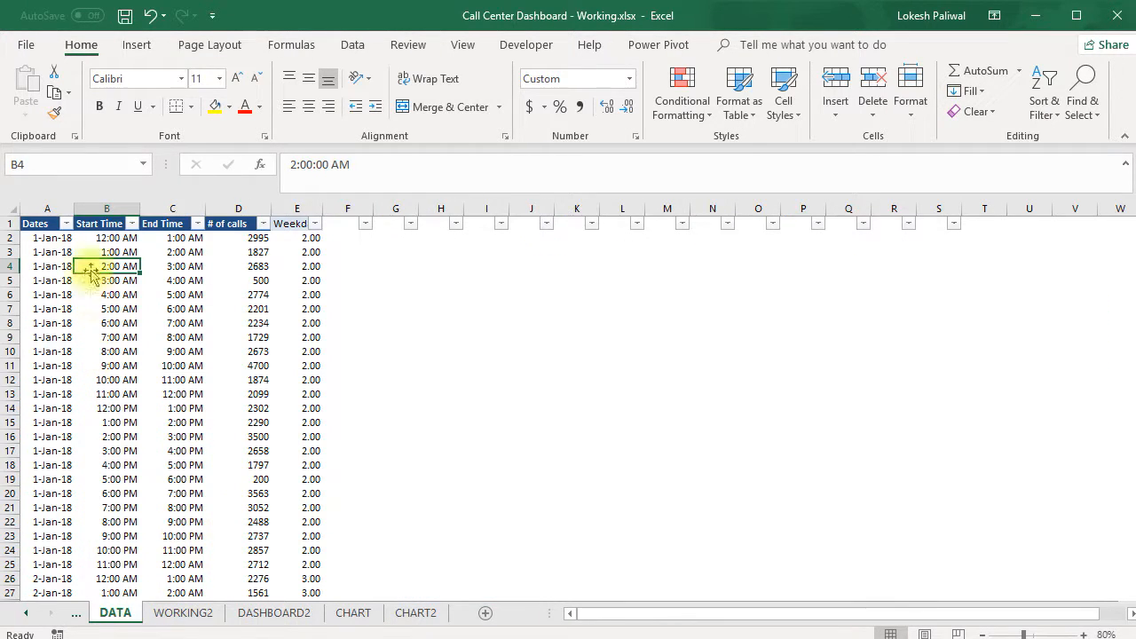
click(131, 223)
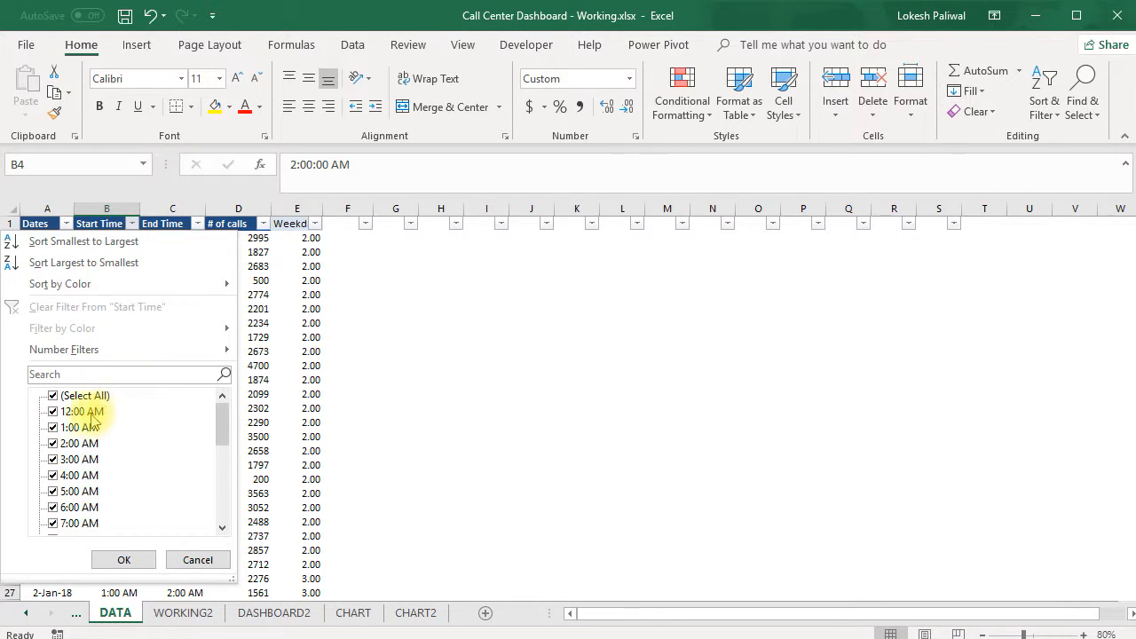
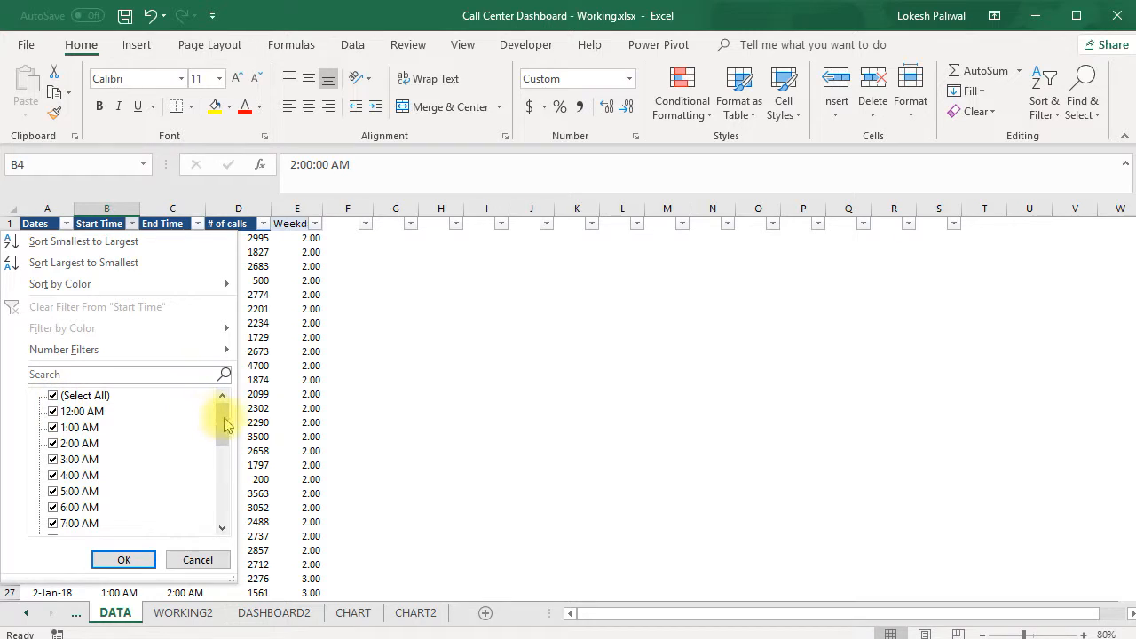
Filter the Start Time column on DATA to show only 12:00 AM and 1:00 AM
click(52, 412)
click(53, 428)
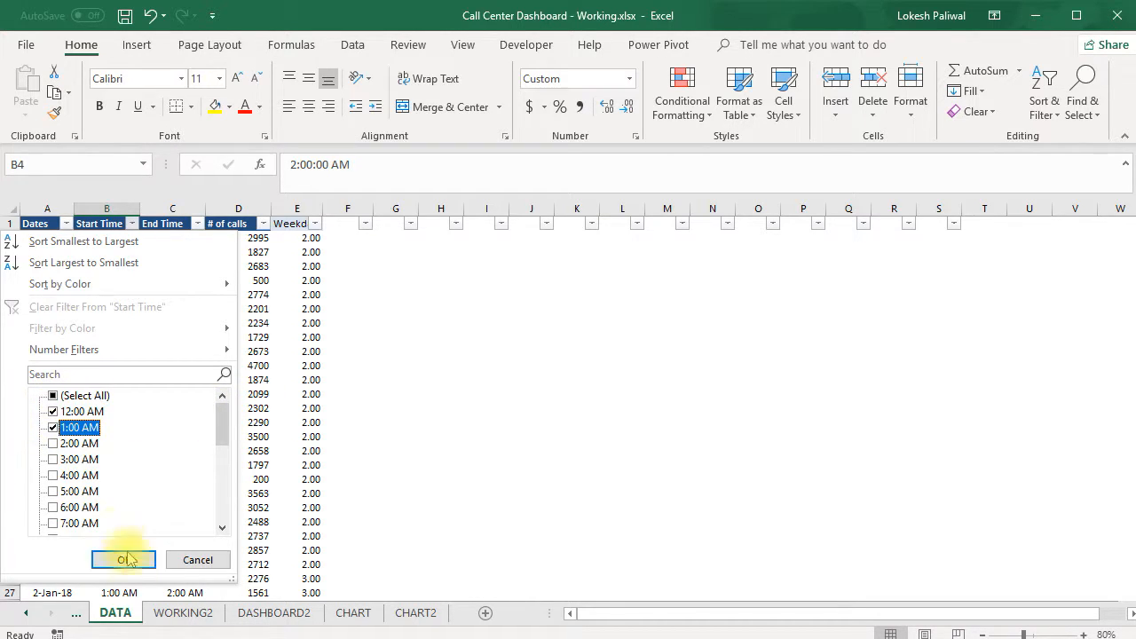
click(124, 560)
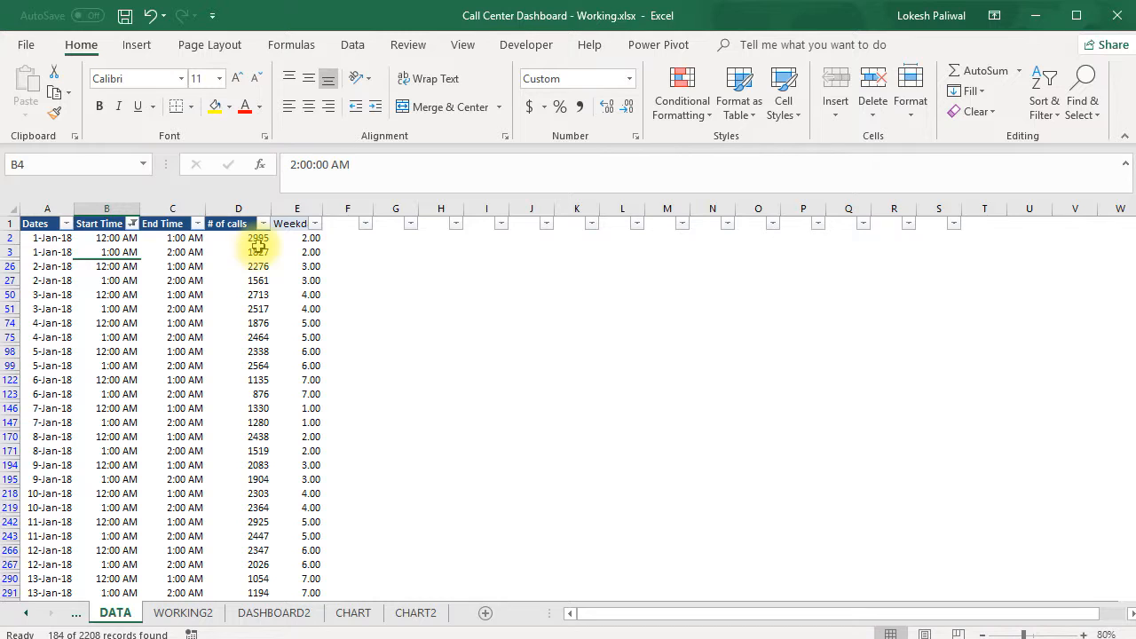
click(257, 249)
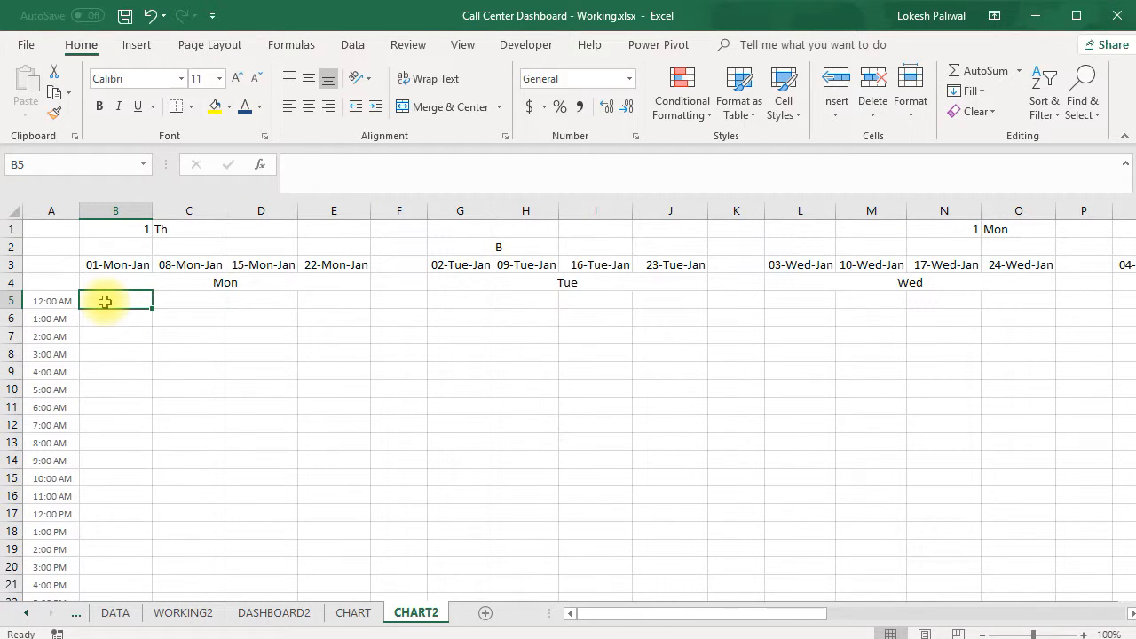
Start a SUMIFS formula in B5 of CHART2 with the absolute # of calls column DATA!$D:$D as sum range
text(=su)
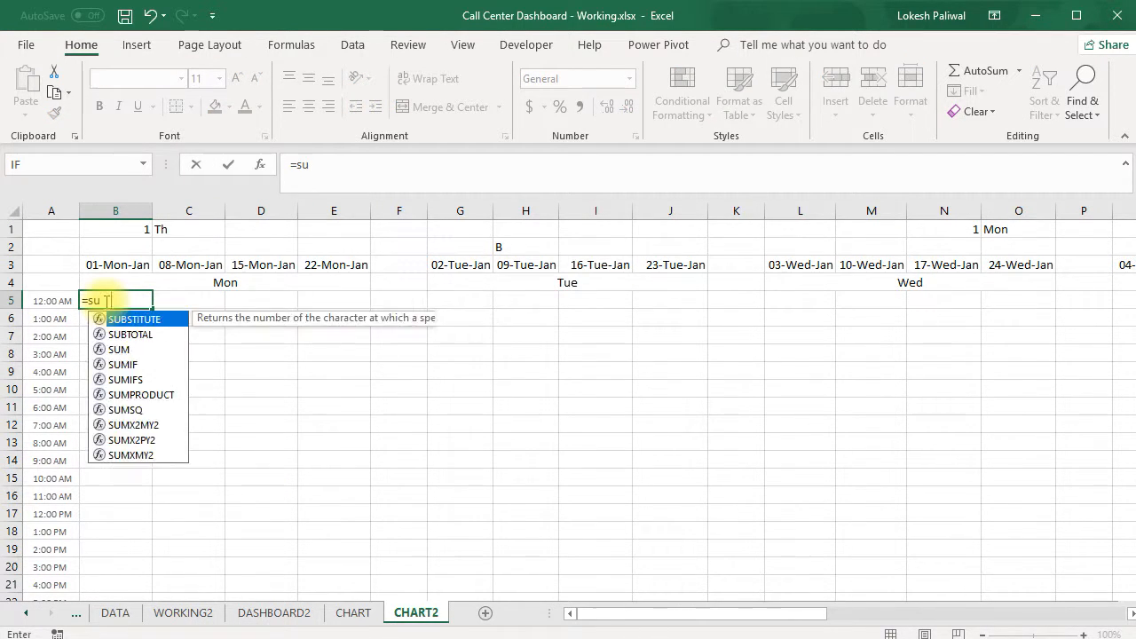
text(mifs()
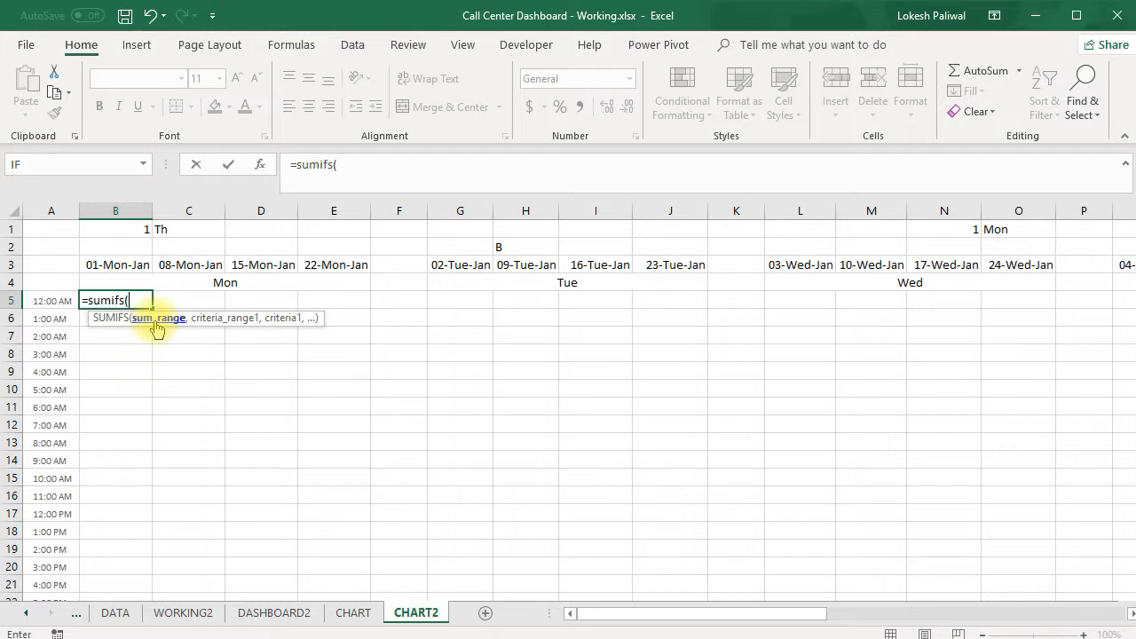
click(123, 614)
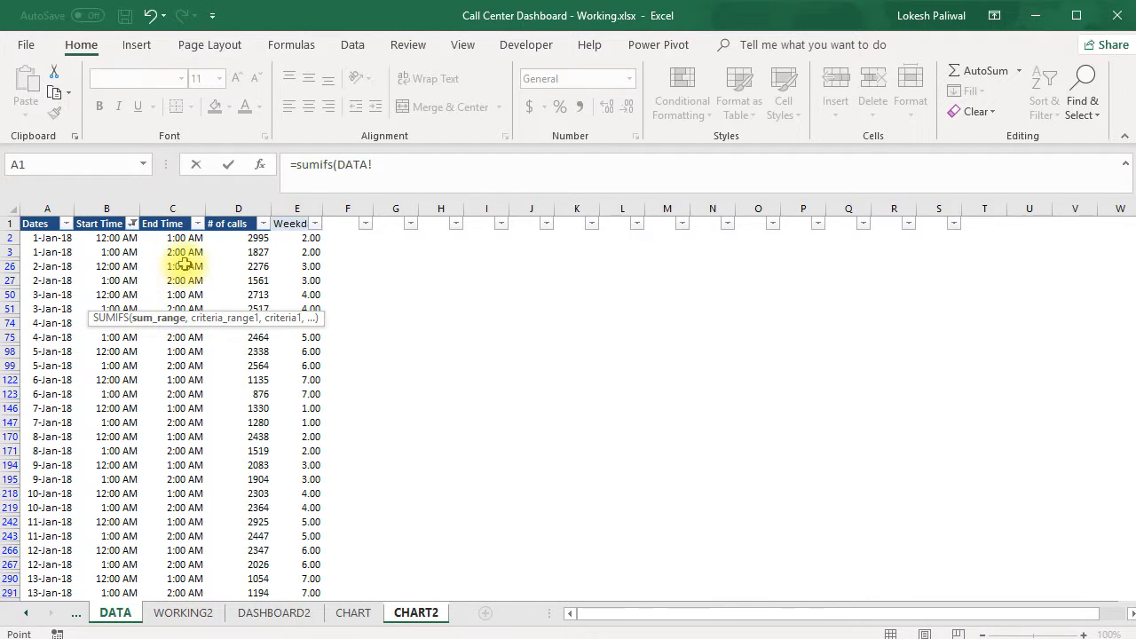
click(233, 204)
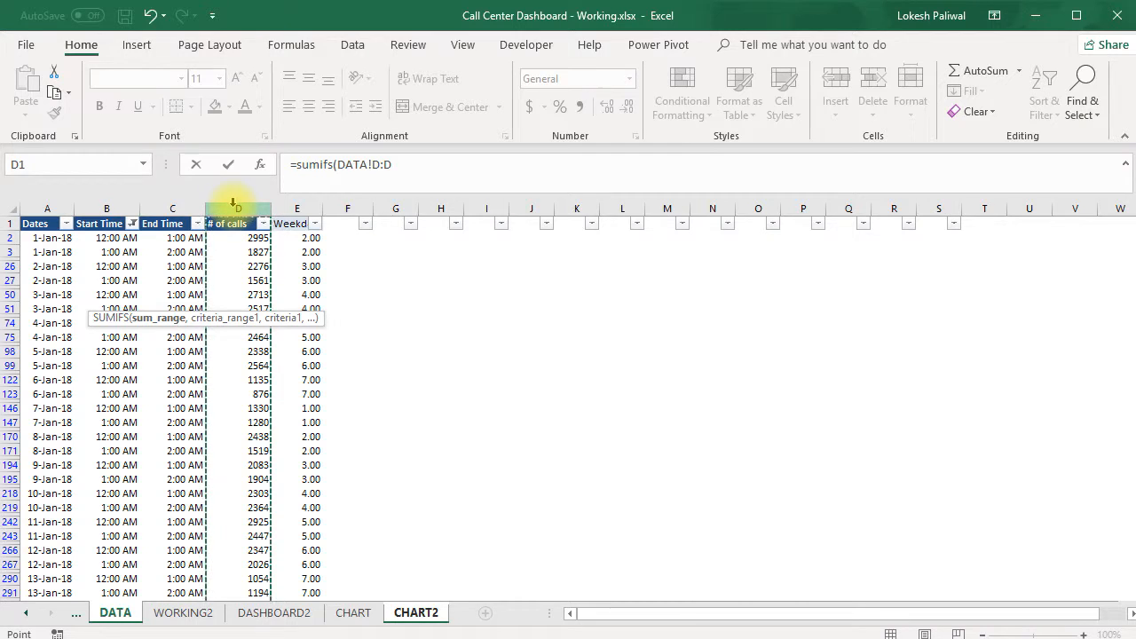
key(F4)
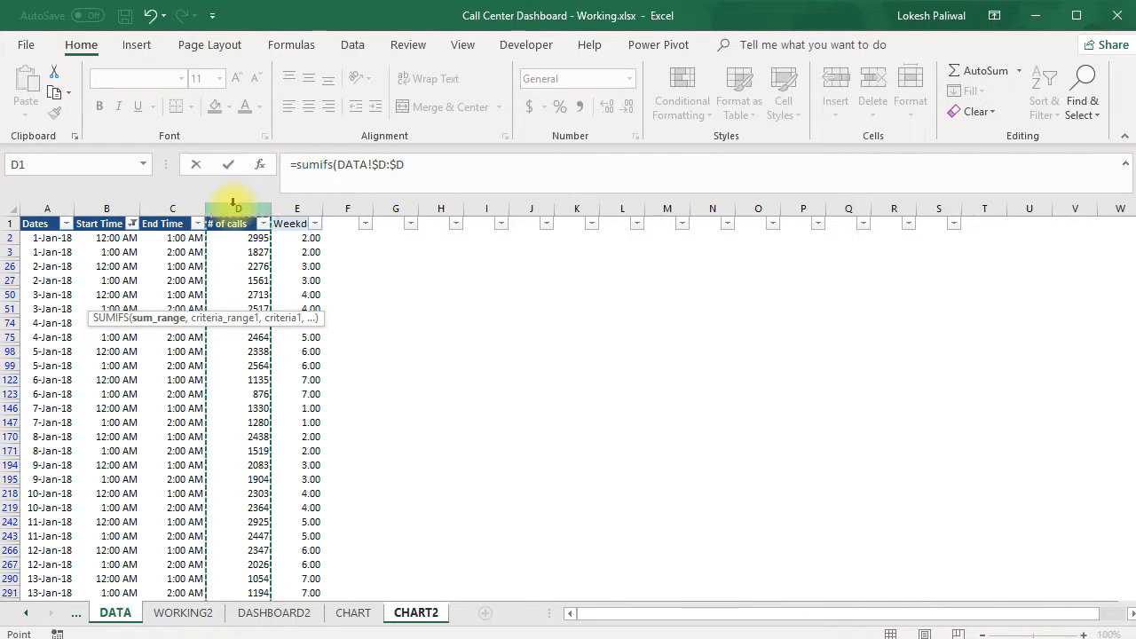
text(,)
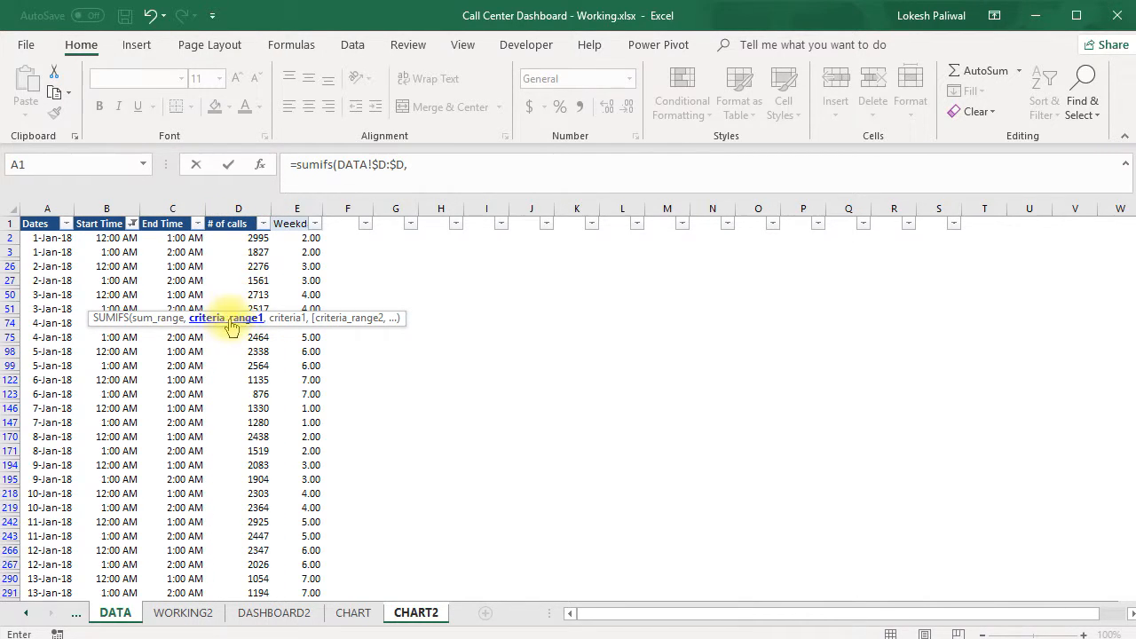
Add the first criterion to the formula: Start Time column DATA!$B:$B with ">="&CHART2!$A5, locking the label's column
click(111, 209)
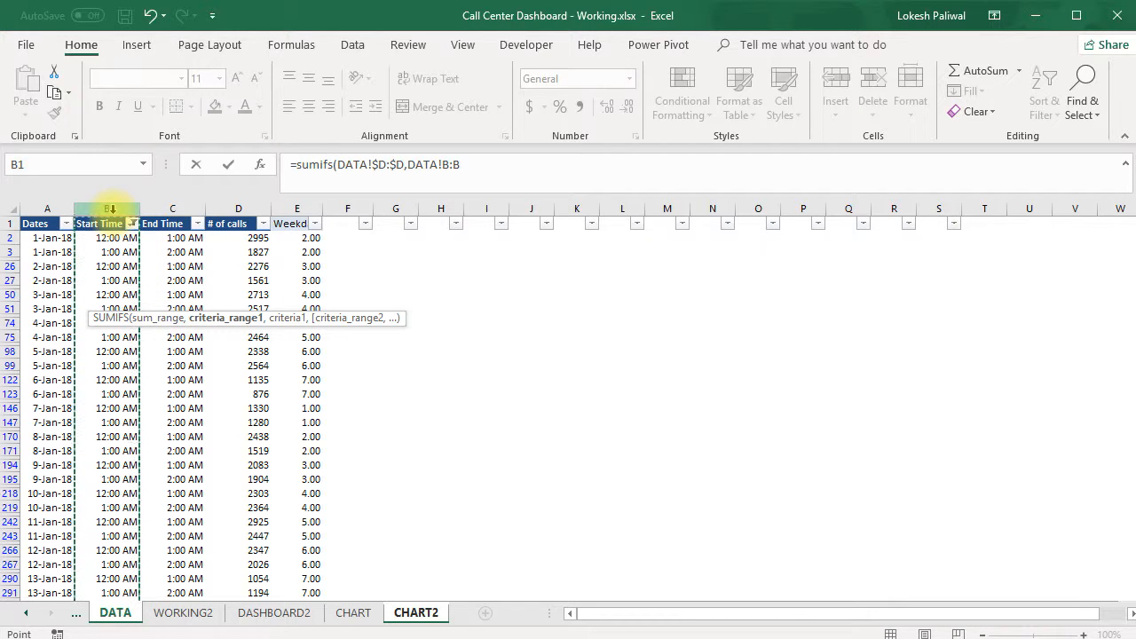
key(F4)
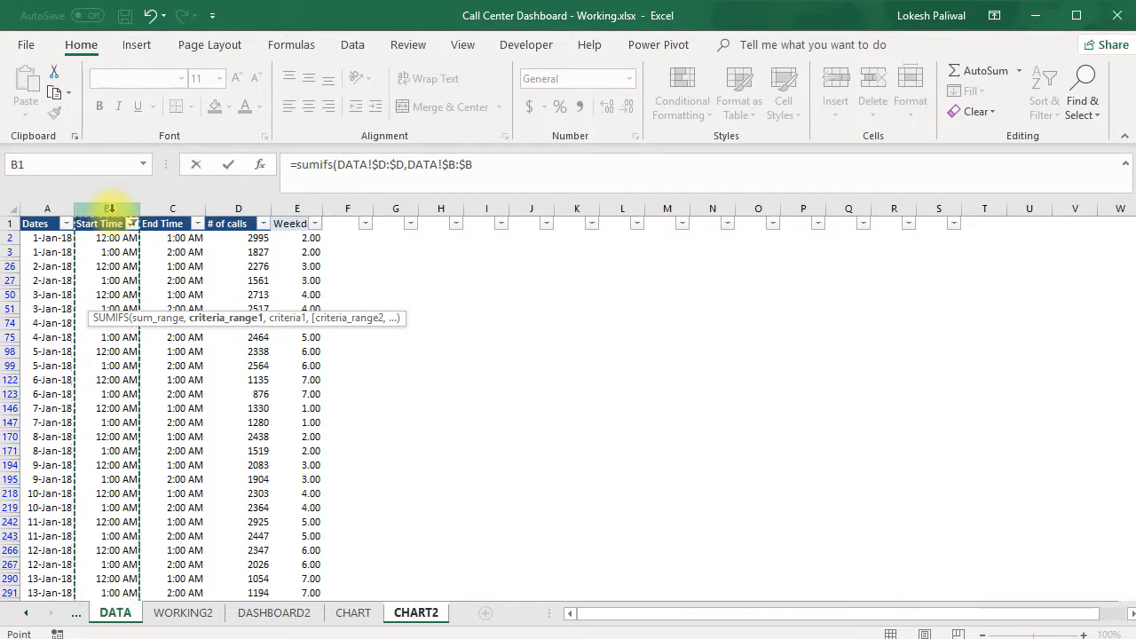
text(,">="&)
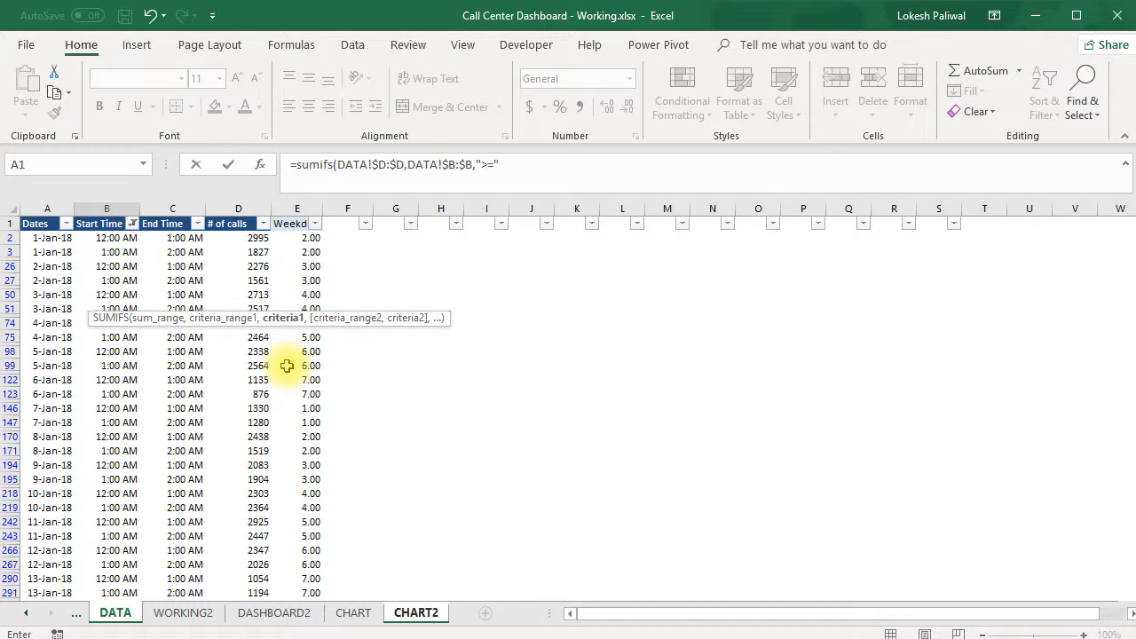
click(400, 612)
click(50, 305)
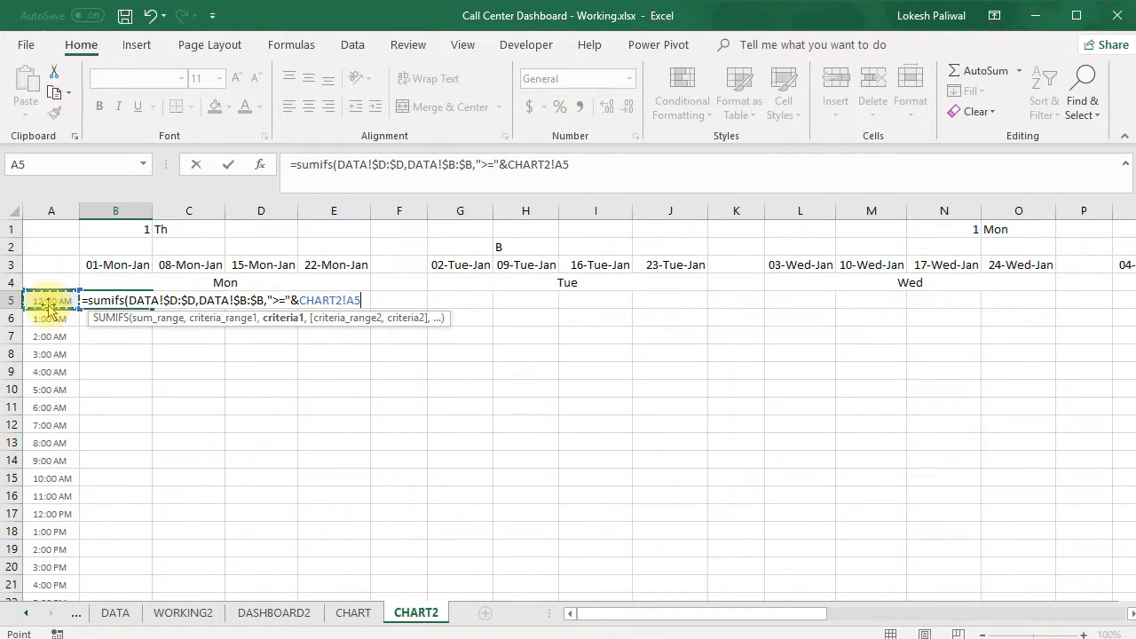
click(560, 164)
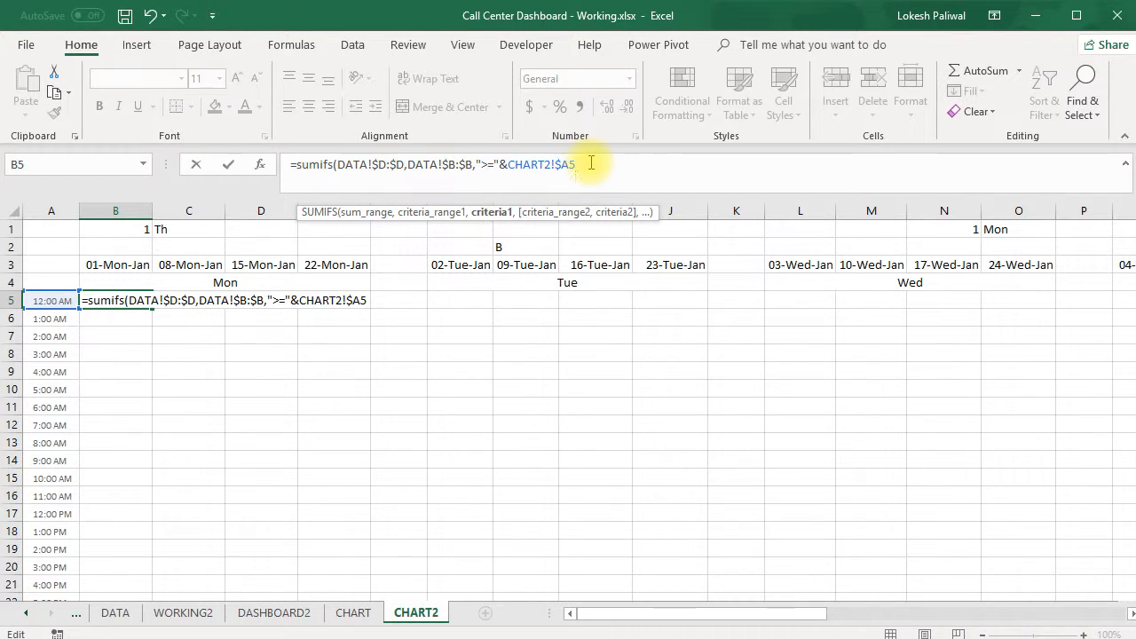
text(,)
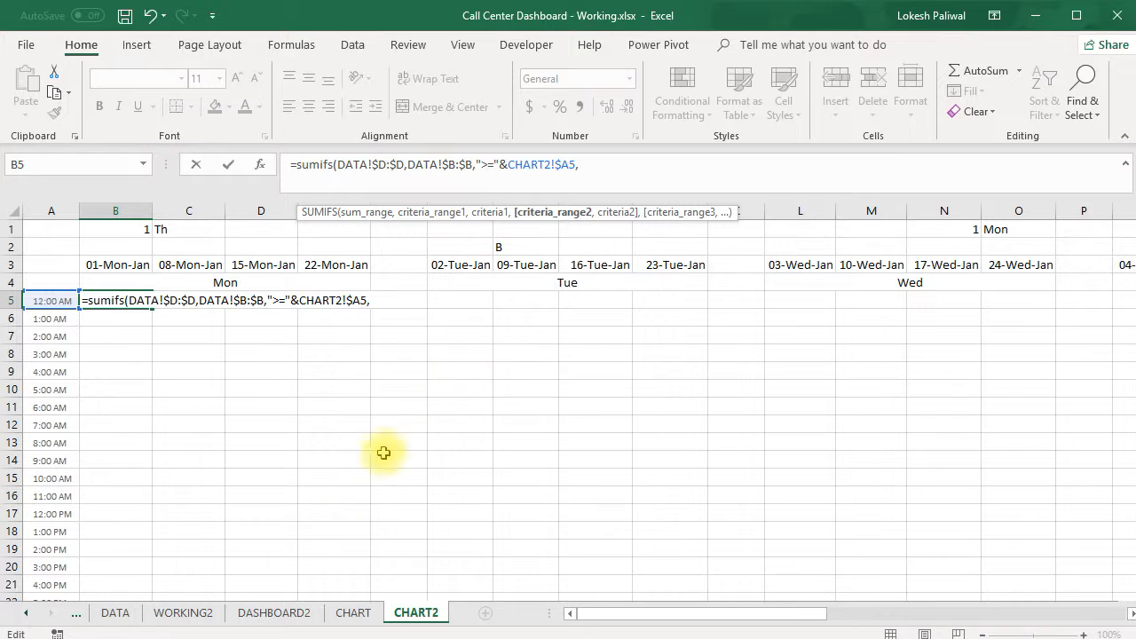
Add the second criterion to the formula: End Time column DATA!$C:$C with "<="&CHART2!$A6
click(115, 613)
click(168, 202)
key(F4)
text(,"<="&)
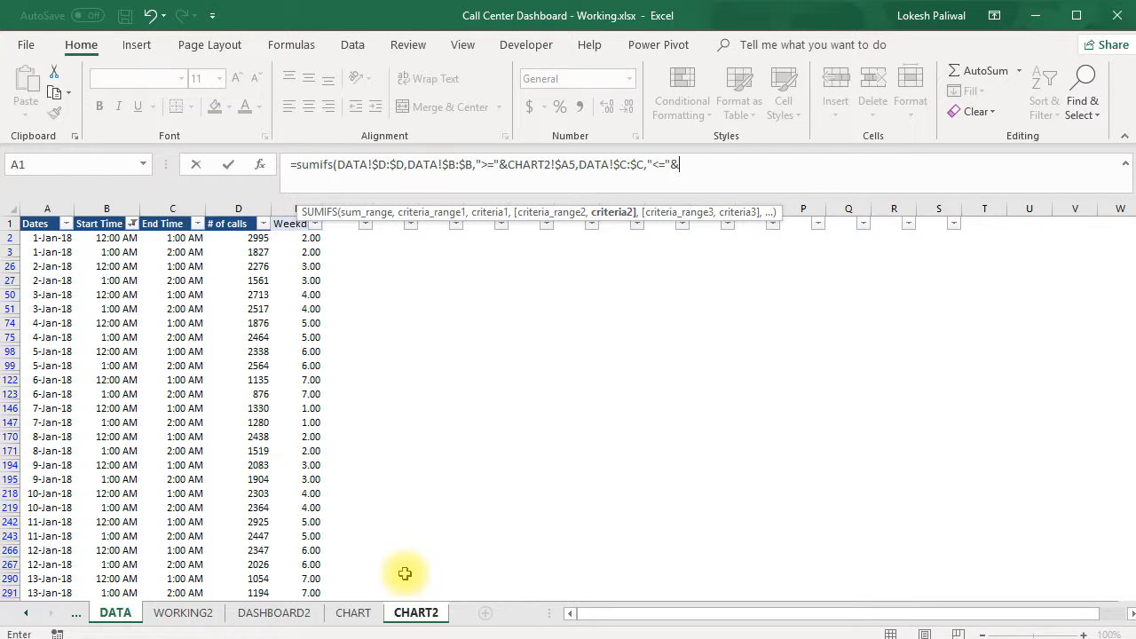
click(408, 615)
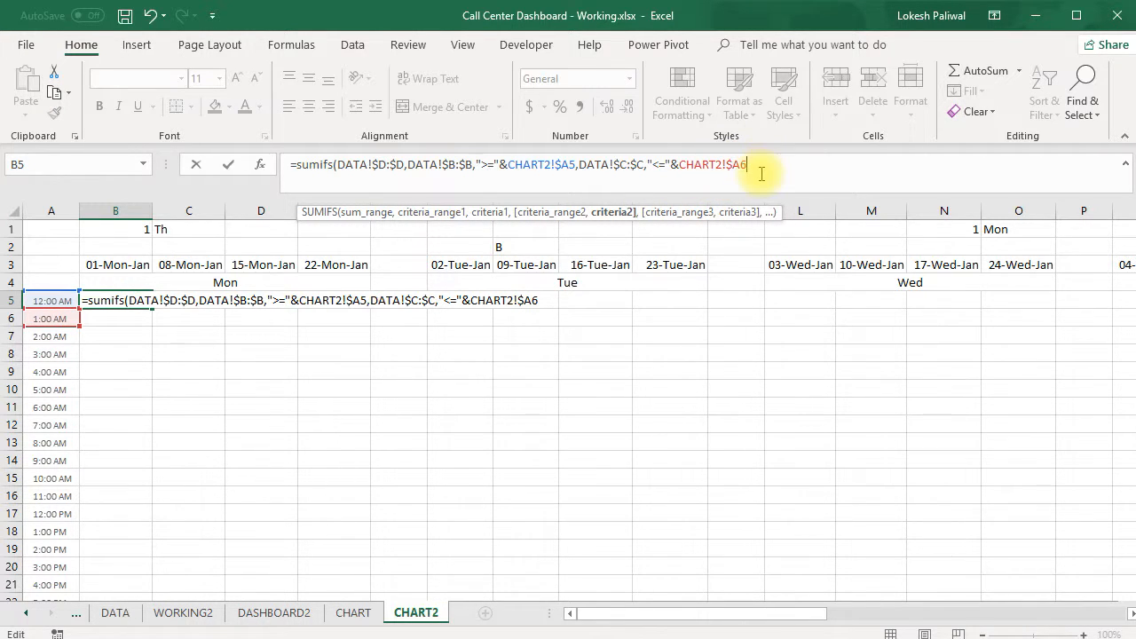
text(,)
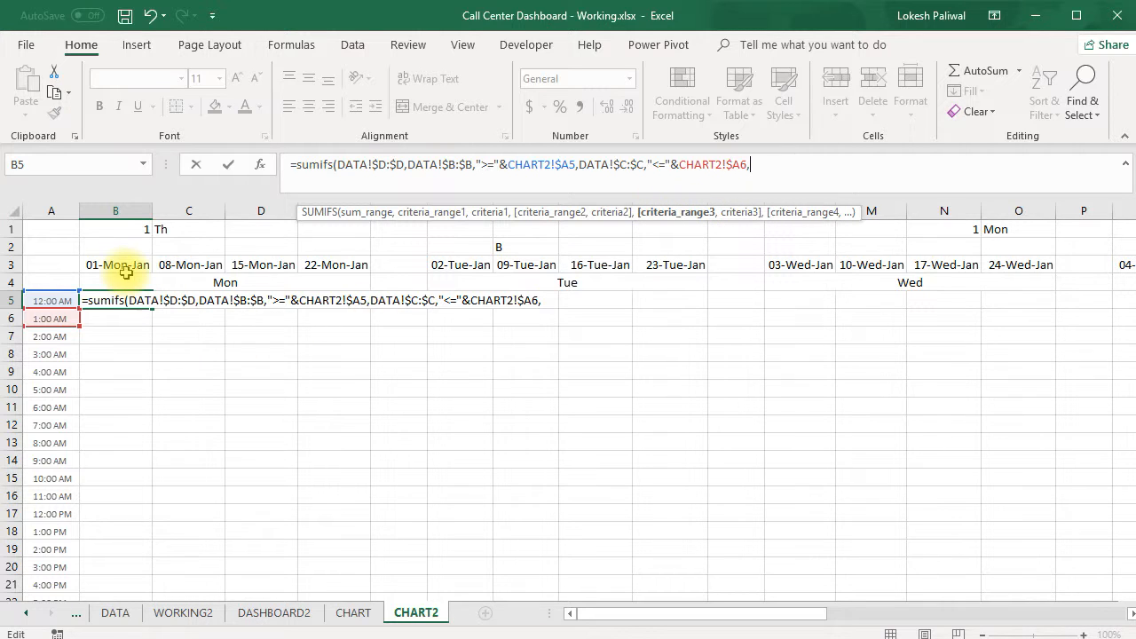
Add the Dates column DATA!$A:$A matched to CHART2!B$3 as third criterion and complete the formula in B5
click(115, 612)
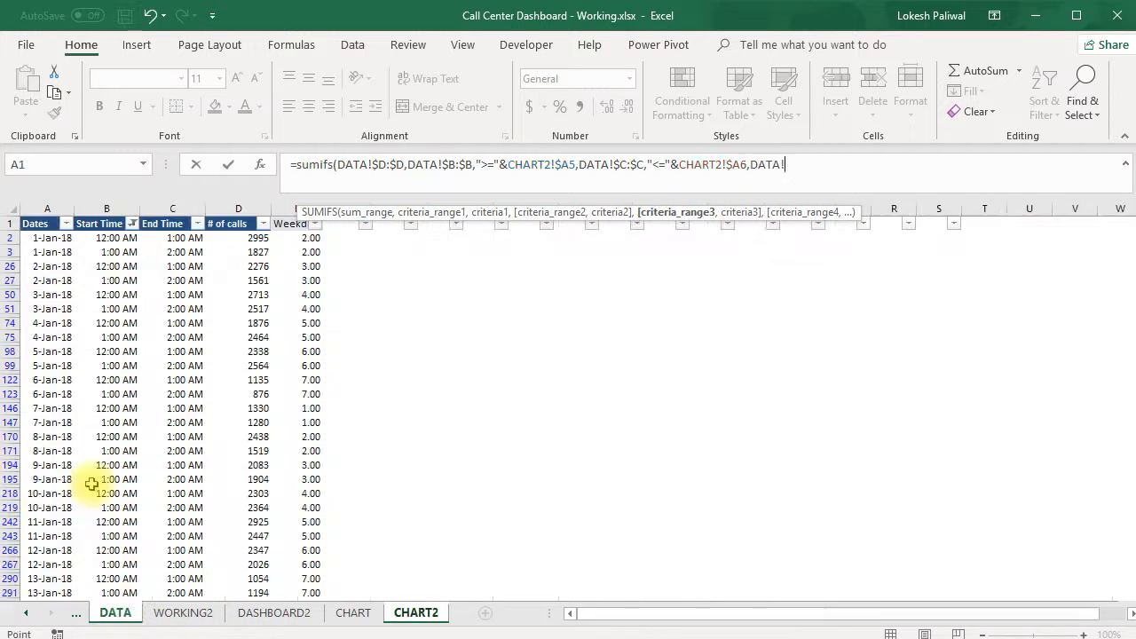
click(44, 210)
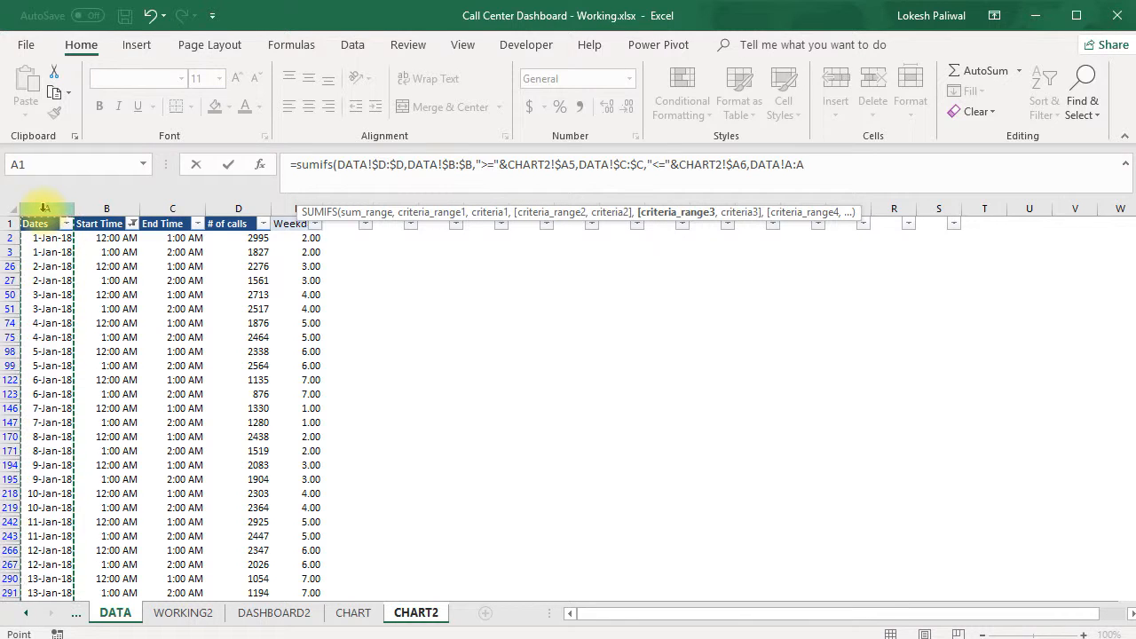
key(F4)
text(,)
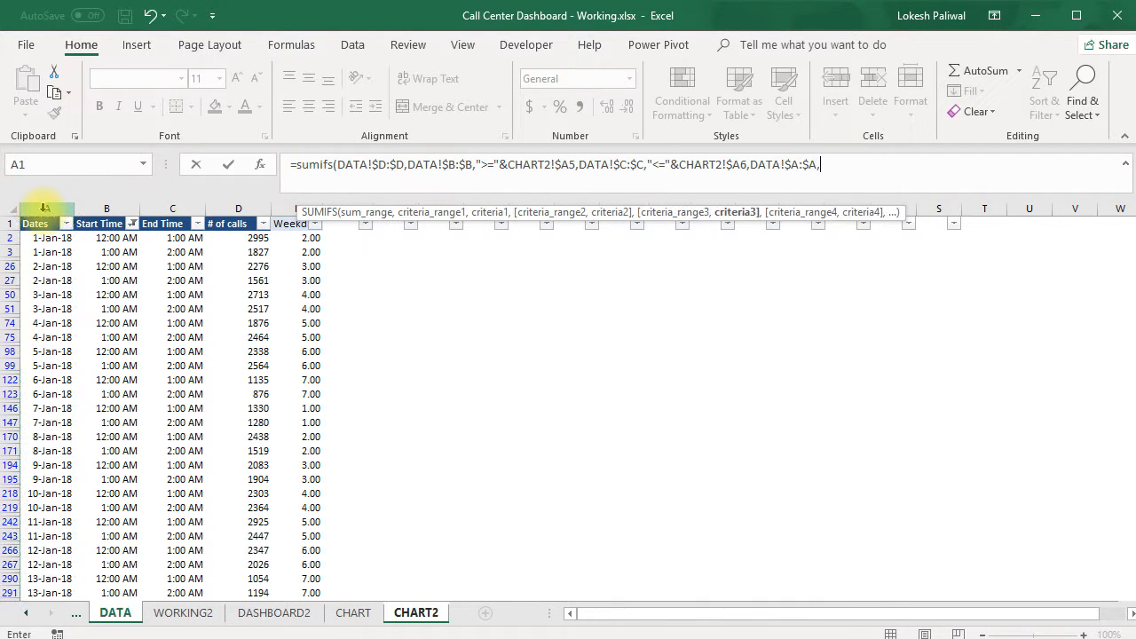
click(405, 614)
click(120, 264)
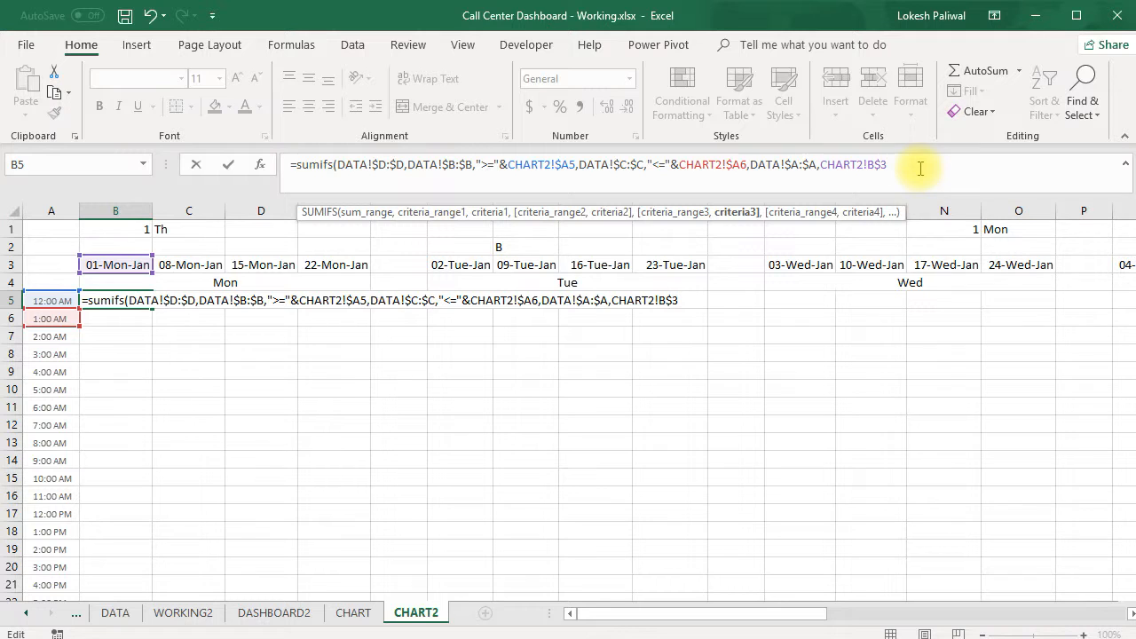
text())
key(ctrl+Return)
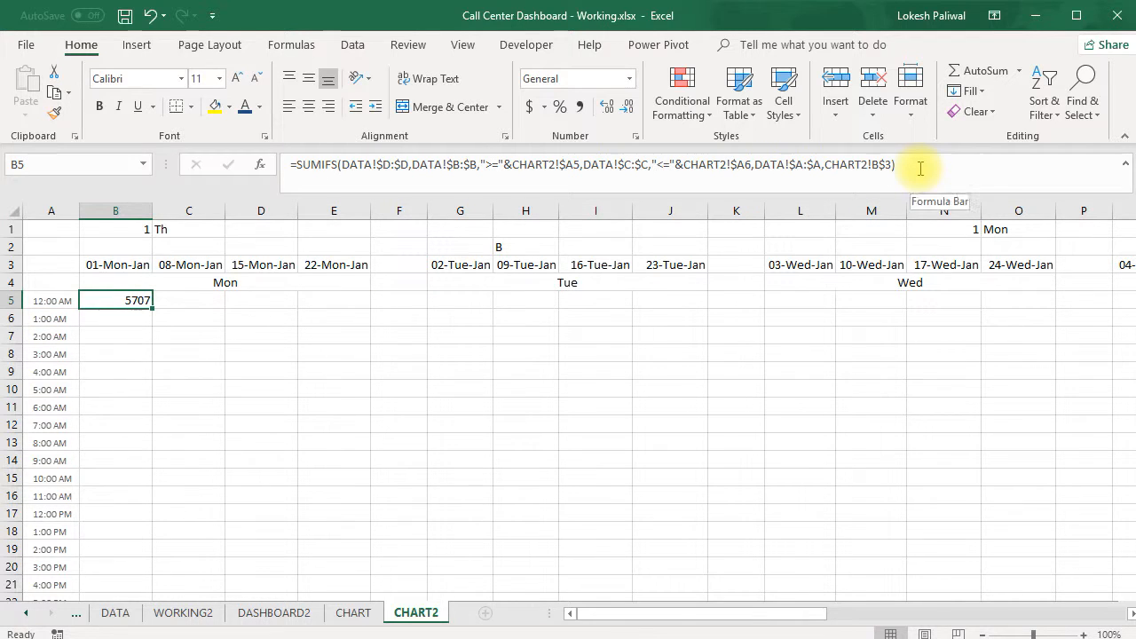
Copy the B5 formula into the whole Monday block B5:E28 on CHART2
key(Left)
key(shift+Down)
key(Right)
key(ctrl+c)
key(Left)
key(ctrl+Down)
key(Right)
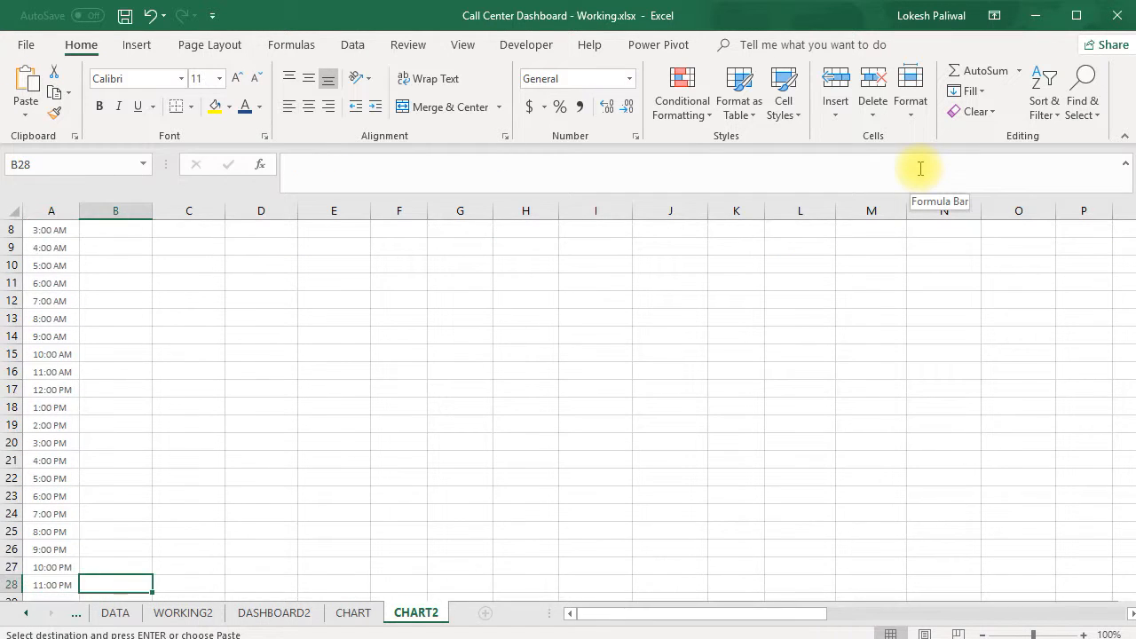
key(ctrl+shift+Up)
key(shift+Right)
key(shift+Right)
key(shift+Right)
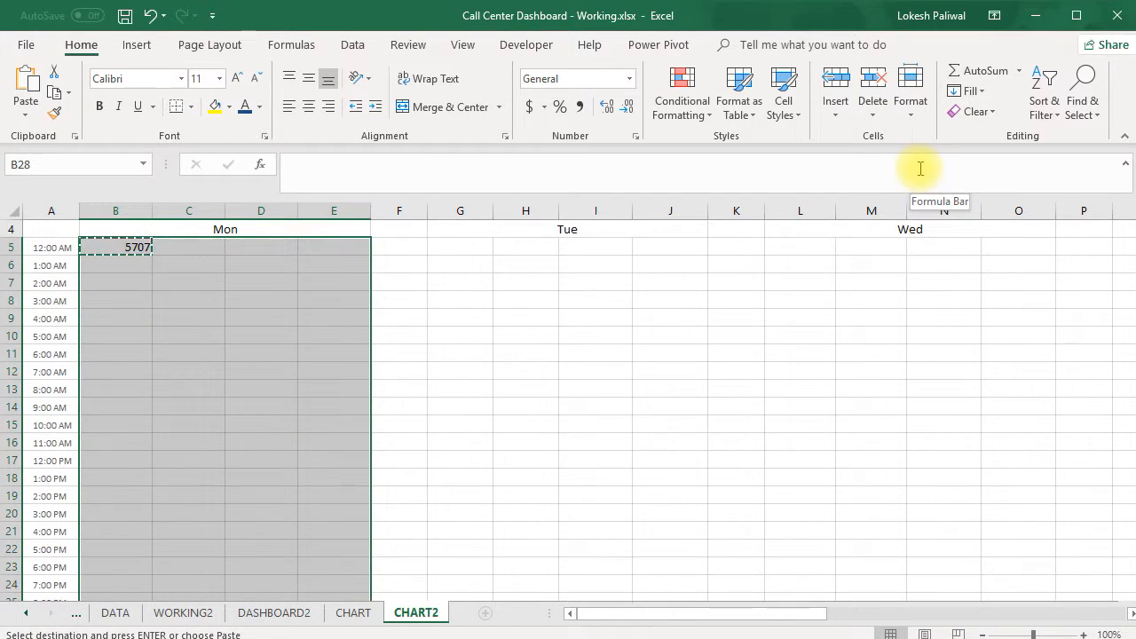
key(Return)
Change the end-time reference in the 11:00 PM formula in B28 from the empty A29 to the 12:00 AM label in A5
key(ctrl+Up)
key(Down)
key(Down)
key(ctrl+Down)
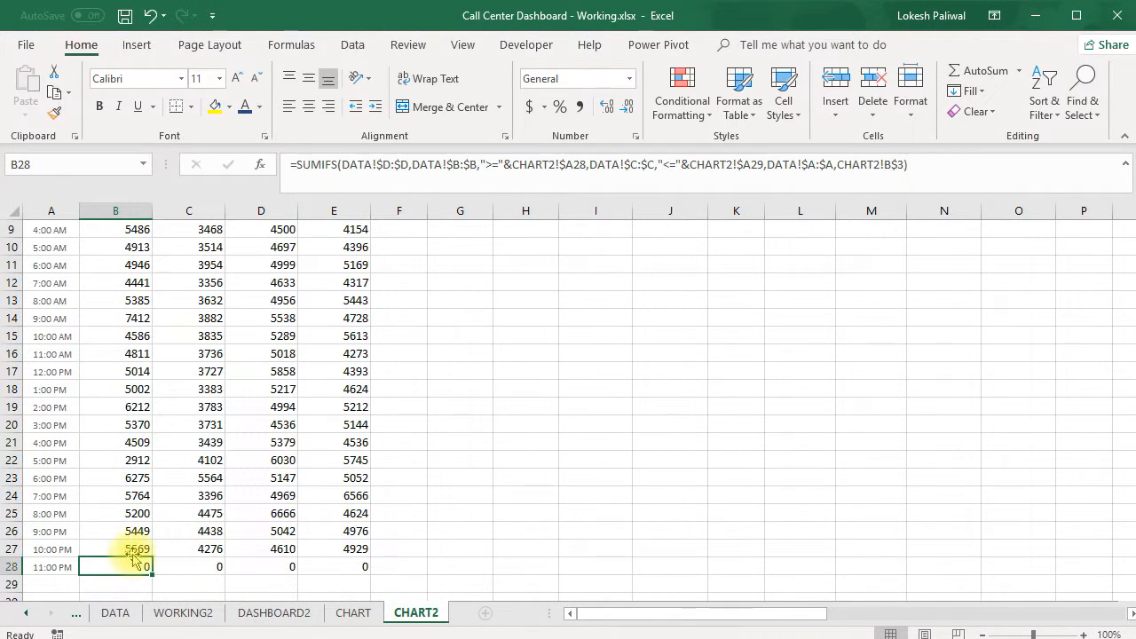
scroll(78, 302, up, 1)
scroll(78, 303, up, 3)
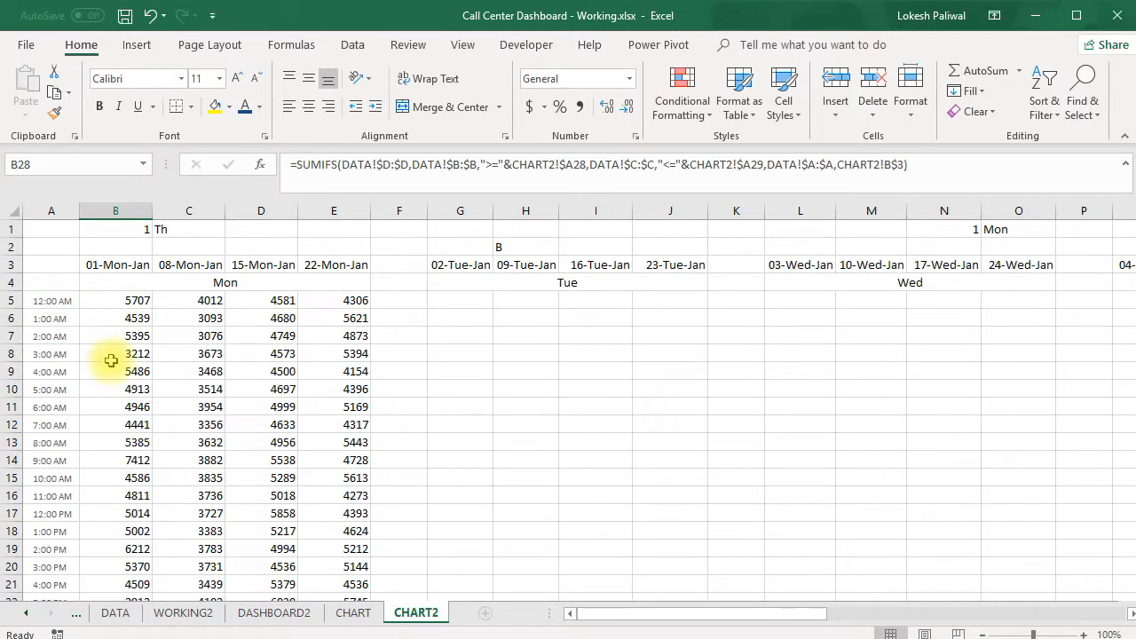
scroll(115, 364, down, 3)
double_click(130, 548)
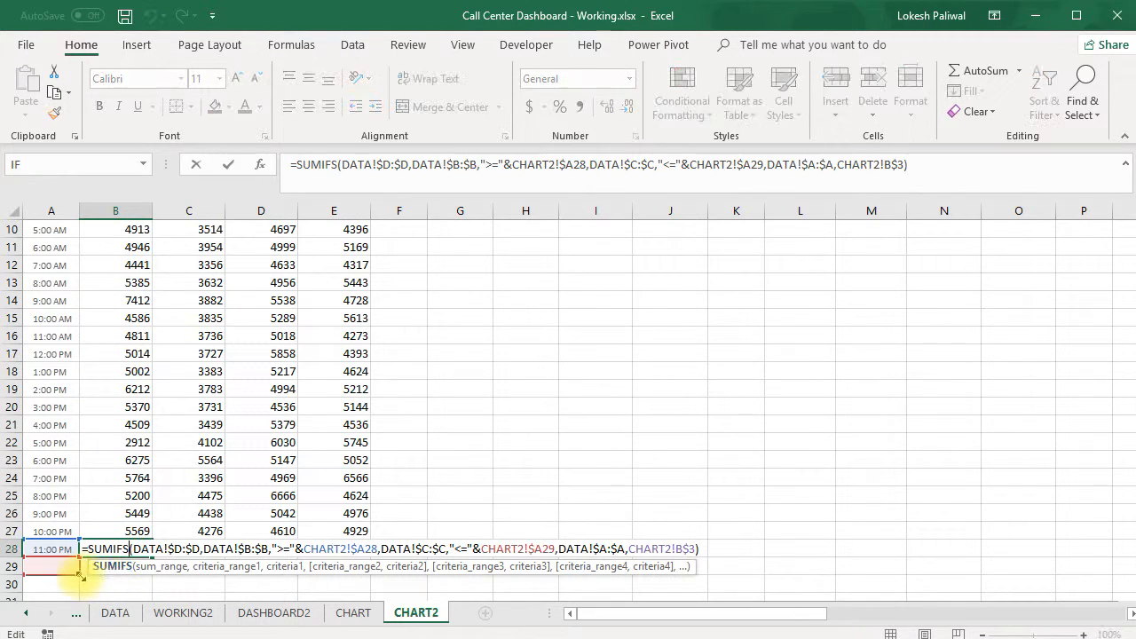
drag(56, 577, 44, 302)
key(ctrl+Return)
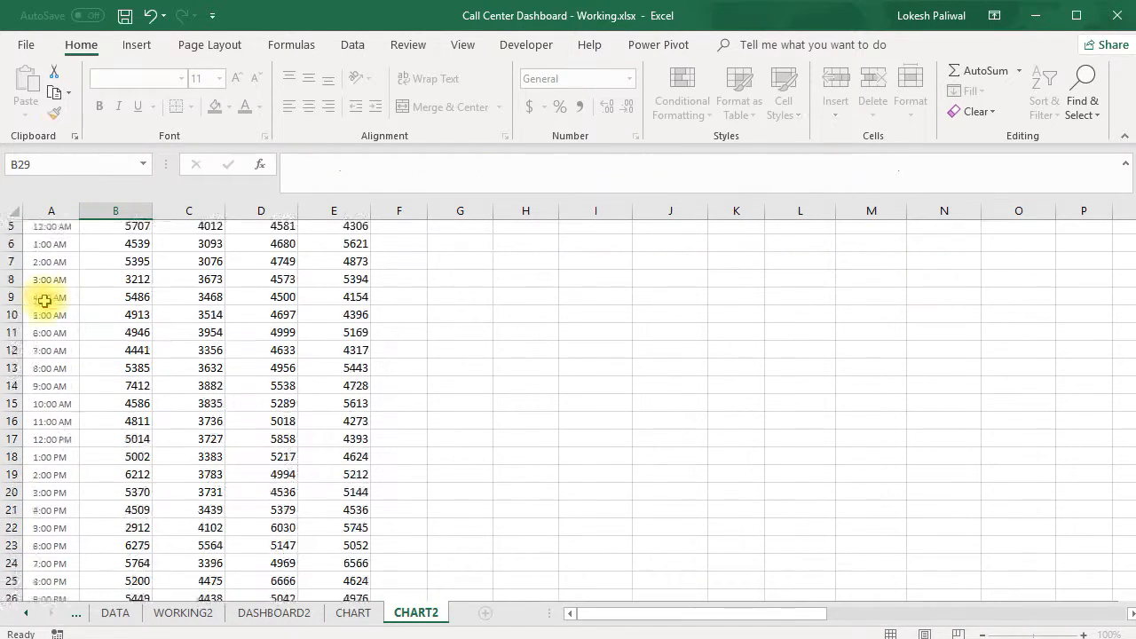
Copy the corrected B28 formula across the 11:00 PM row of the Monday block, through E28
key(ctrl+c)
key(Right)
key(Left)
key(ctrl+shift+Right)
key(ctrl+v)
key(Escape)
key(Down)
key(Up)
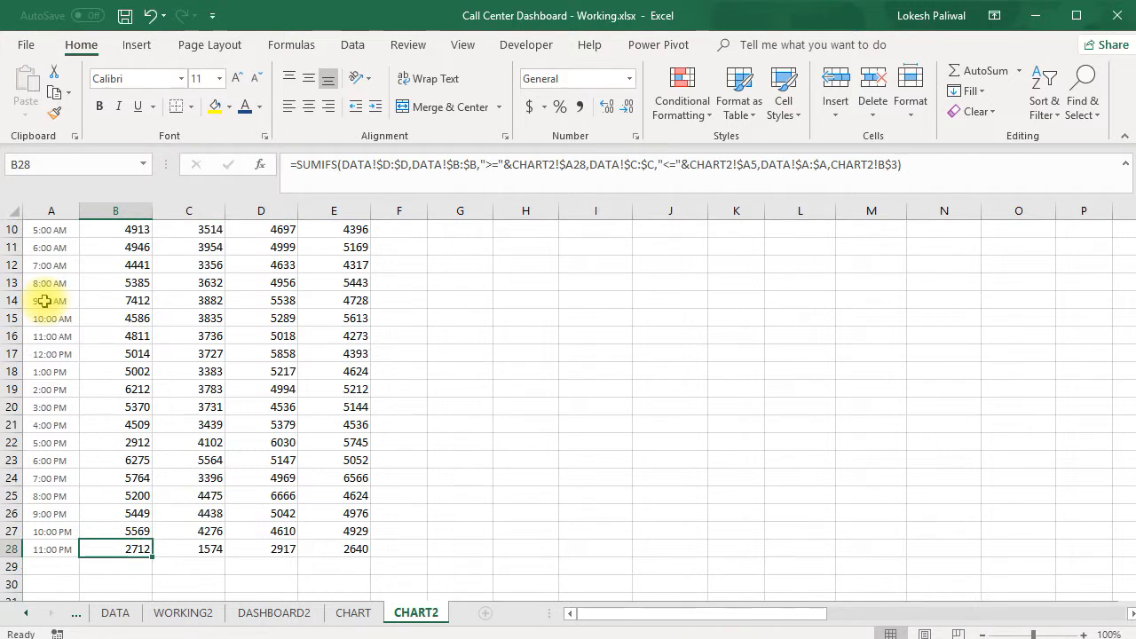
Copy the Monday formulas B5:E28 into the Tuesday block starting at G5
key(ctrl+Up)
key(Down)
key(Down)
key(ctrl+shift+Down)
key(ctrl+shift+Right)
key(ctrl+c)
key(Up)
key(Down)
key(Right)
Copy the Tuesday formulas G5:J28 and paste them as formulas only into the Wednesday block starting at L5
key(Right)
key(Right)
key(Right)
key(Right)
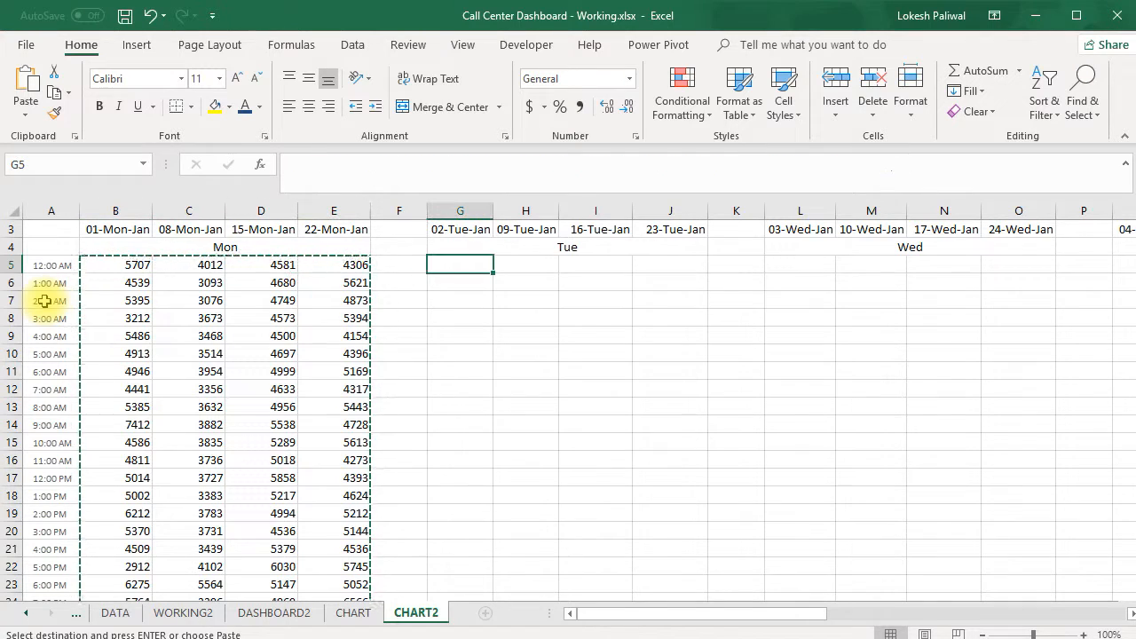
key(ctrl+v)
key(Escape)
key(Right)
key(Right)
key(Right)
key(Right)
key(Right)
key(Right)
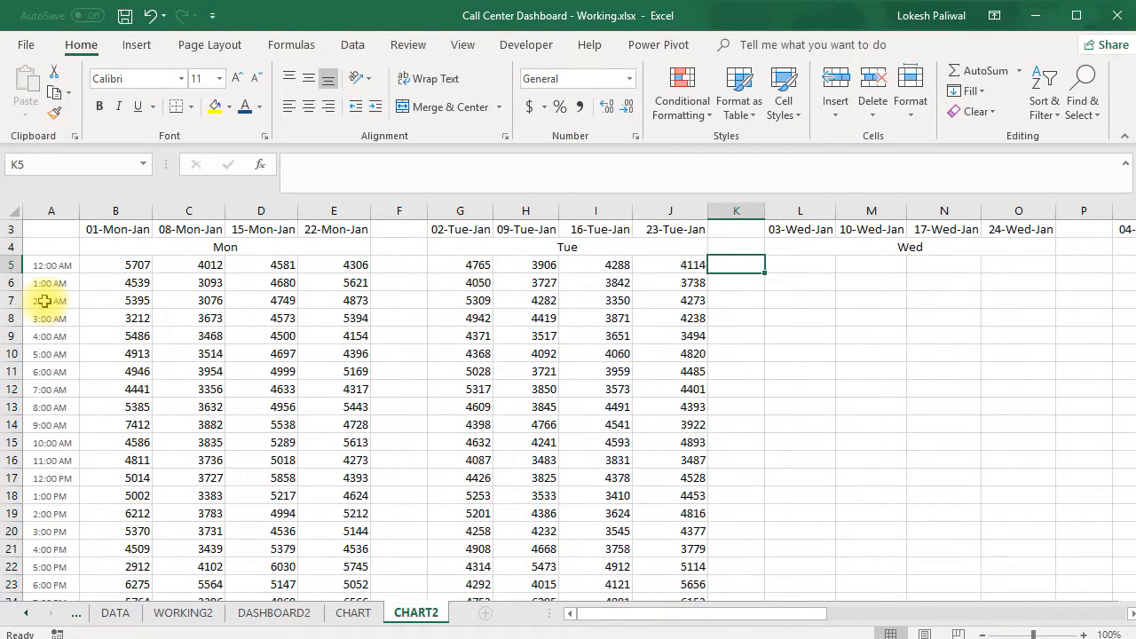
key(Left)
key(Left)
key(Left)
key(Left)
key(Left)
key(Left)
key(ctrl+shift+Right)
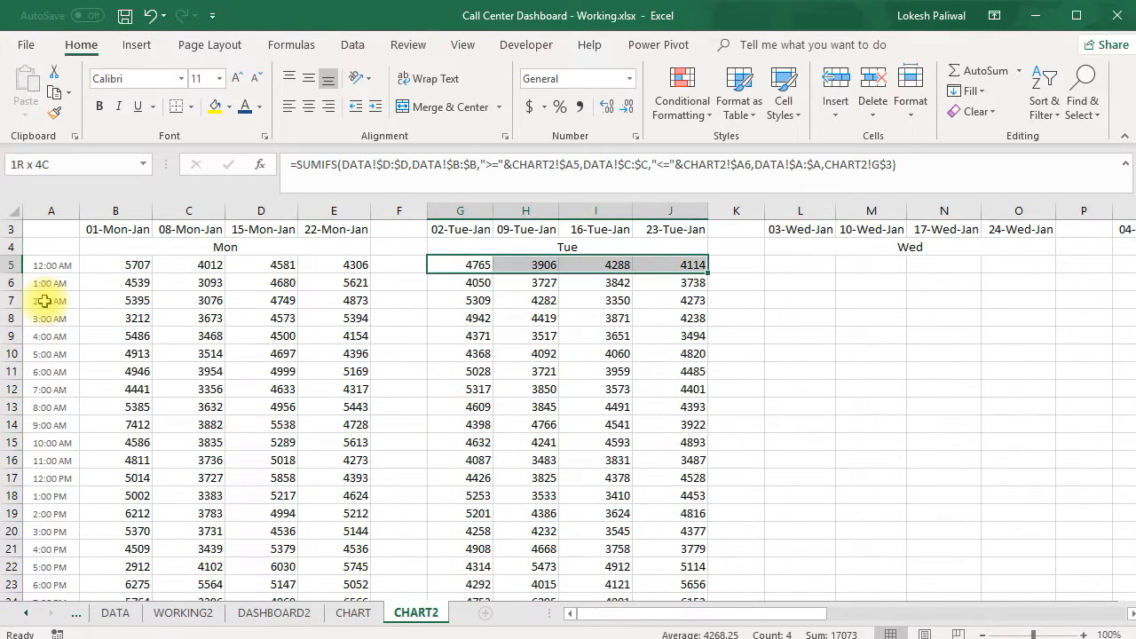
key(ctrl+shift+Down)
key(ctrl+c)
key(Right)
key(Right)
key(Right)
key(Right)
key(Right)
key(Right)
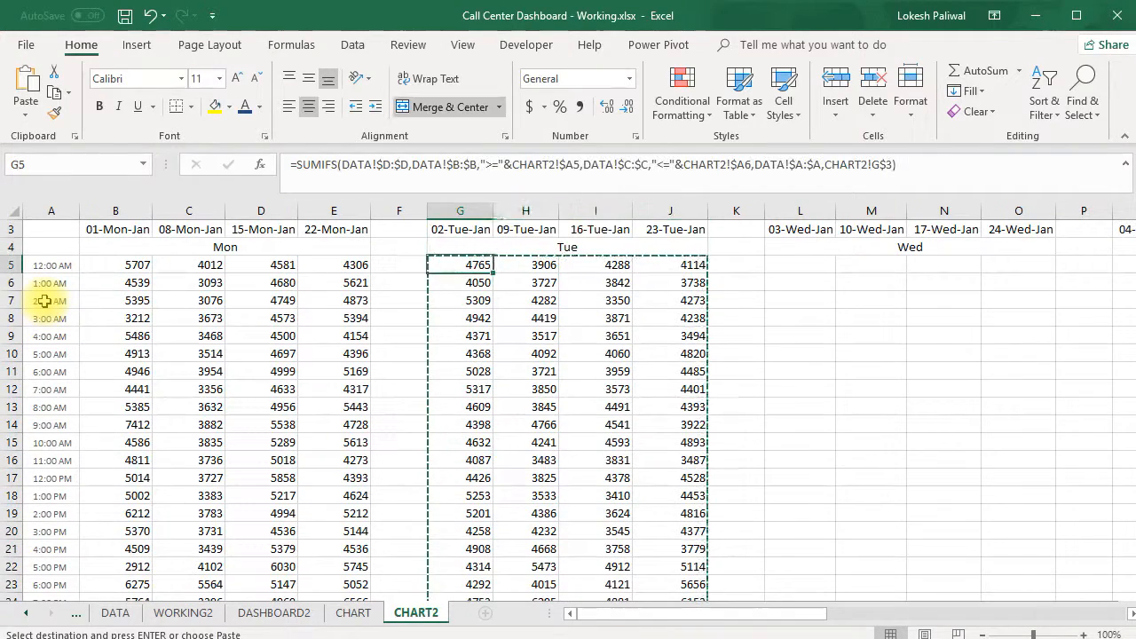
key(Left)
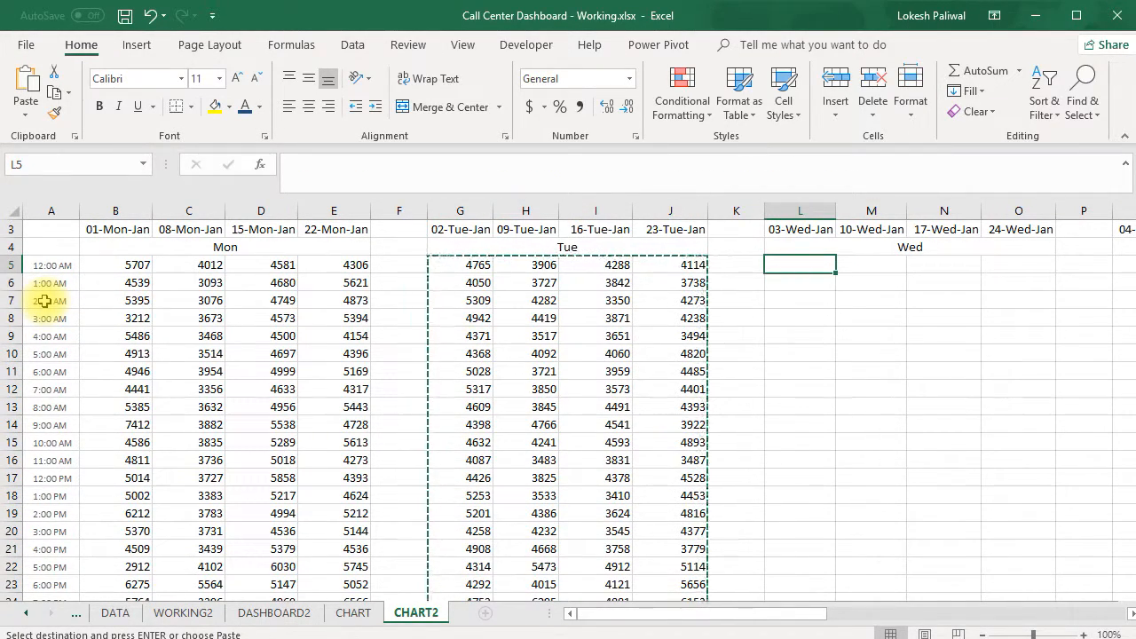
key(ctrl+alt+v)
key(f)
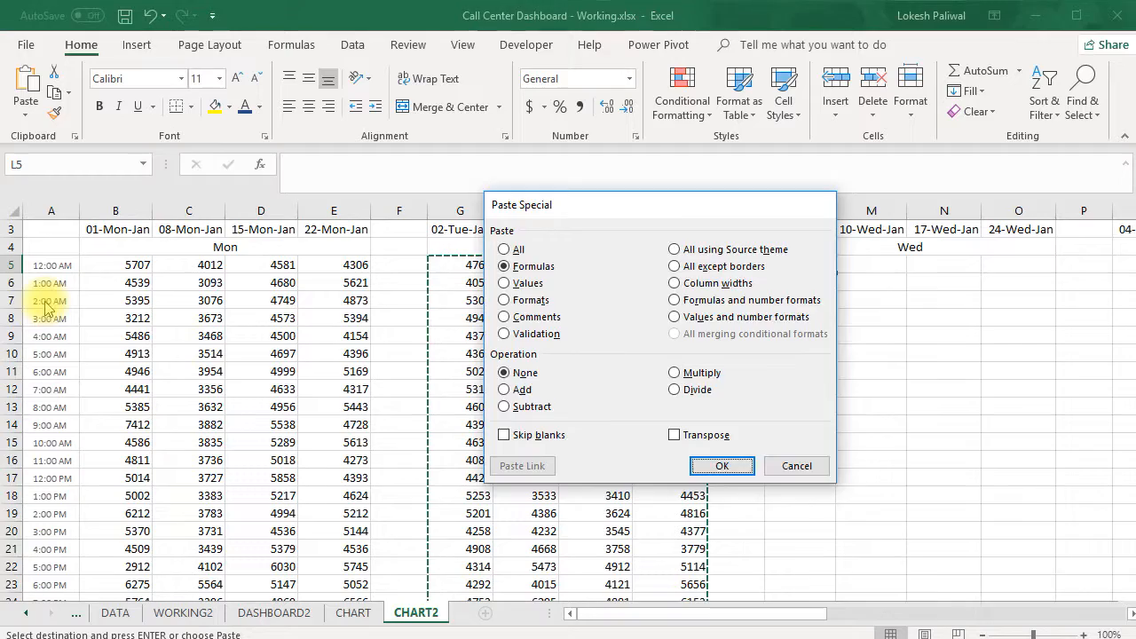
key(Return)
Copy the Wednesday formulas L5:O28 into the Thursday block starting at Q5
key(ctrl+c)
key(Right)
key(Right)
key(Right)
key(Right)
key(Right)
key(Right)
key(Right)
key(Right)
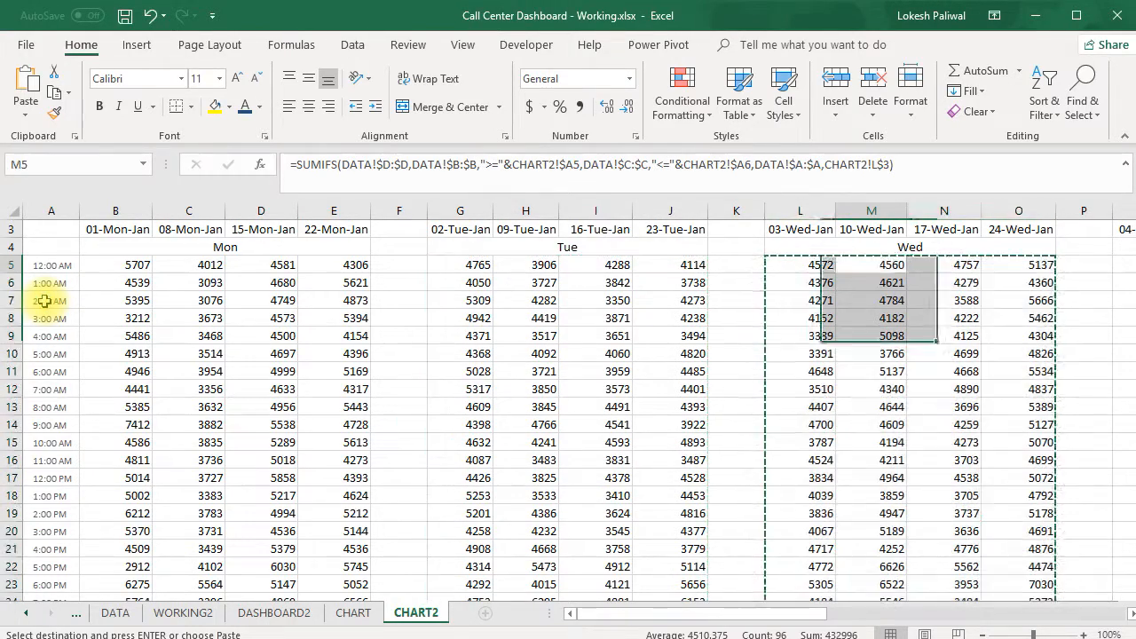
key(Left)
key(Left)
key(Left)
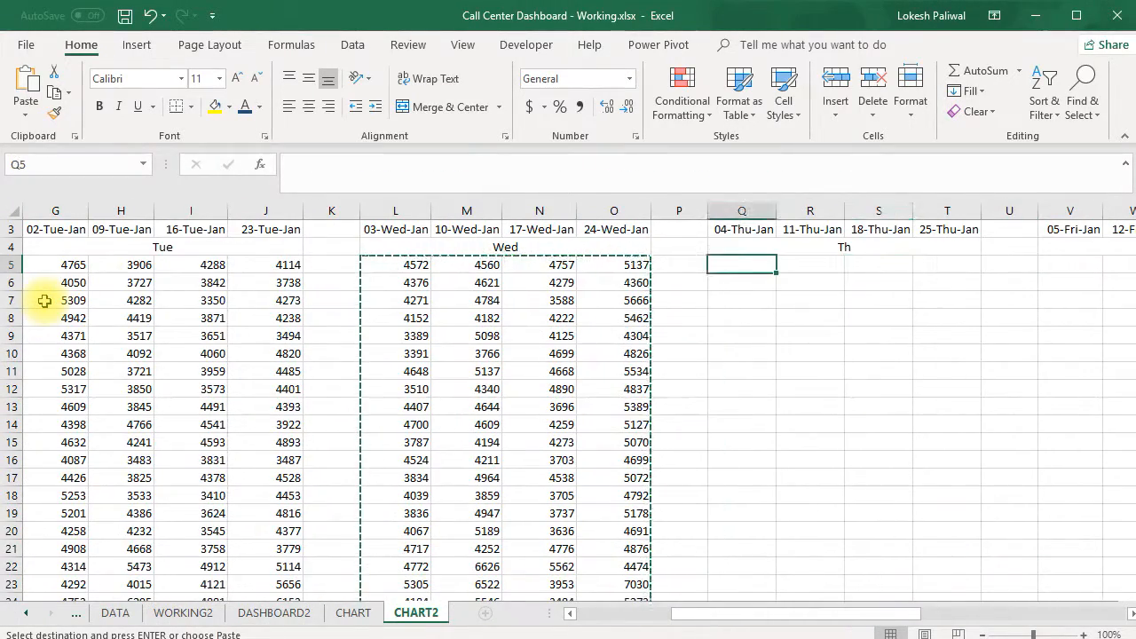
key(ctrl+v)
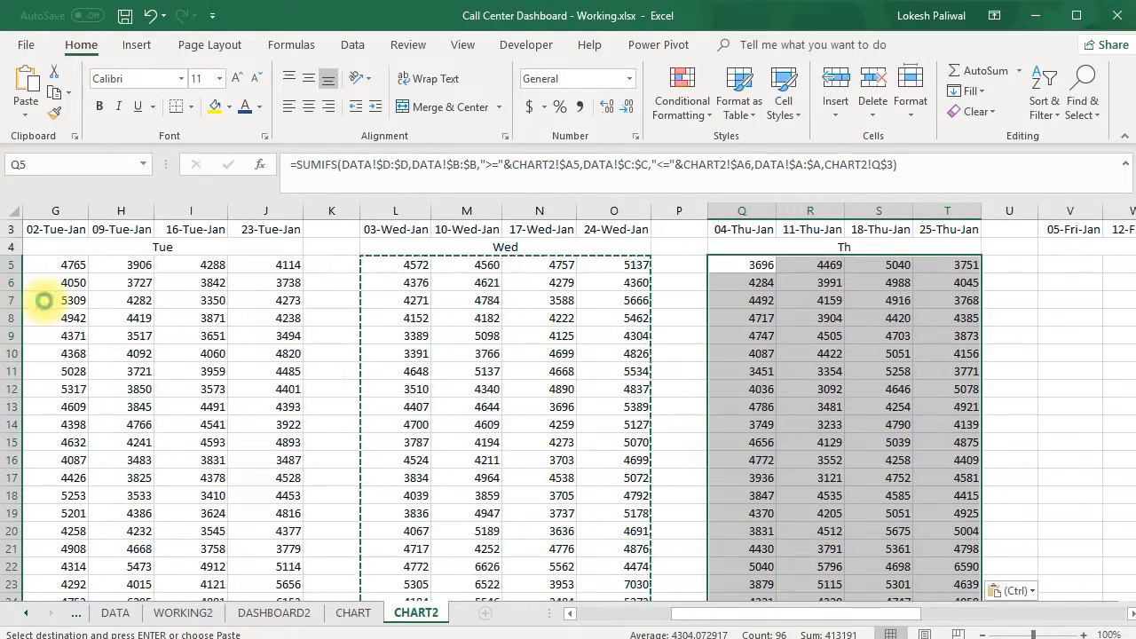
Copy the Thursday formulas Q5:T28 into the Friday block starting at V5
key(ctrl+c)
key(Right)
key(Right)
key(Right)
key(Right)
key(Right)
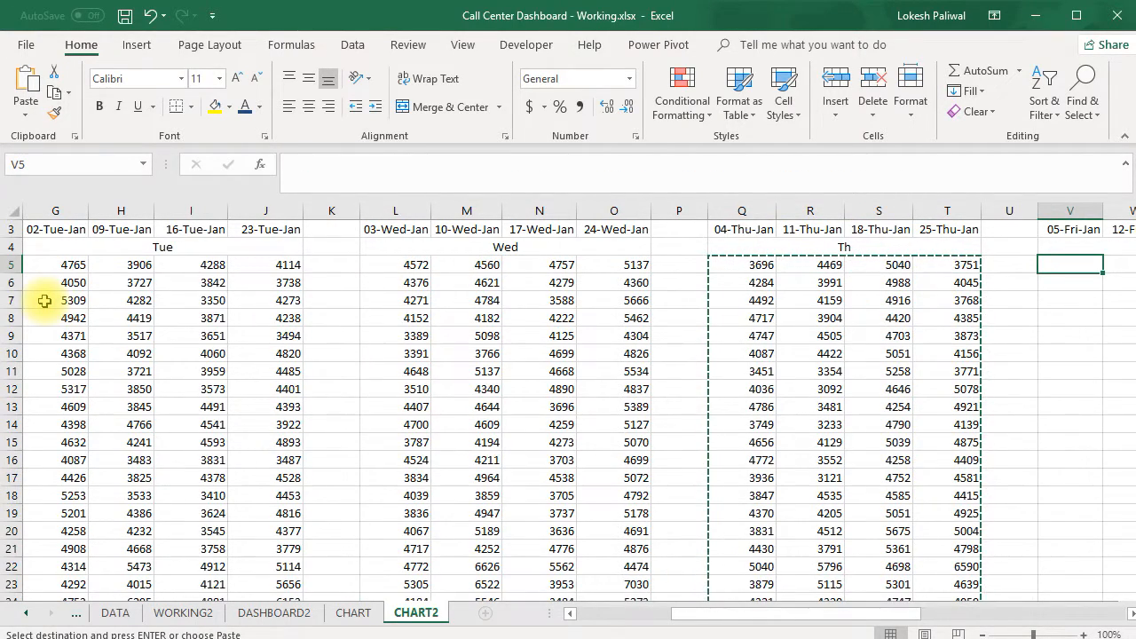
key(ctrl+v)
Paste the copied Thursday formulas into the Saturday block starting at AA5
key(Right)
key(Right)
key(Right)
key(Right)
key(Right)
key(Right)
key(Right)
key(Right)
key(Left)
key(Left)
key(Left)
key(ctrl+v)
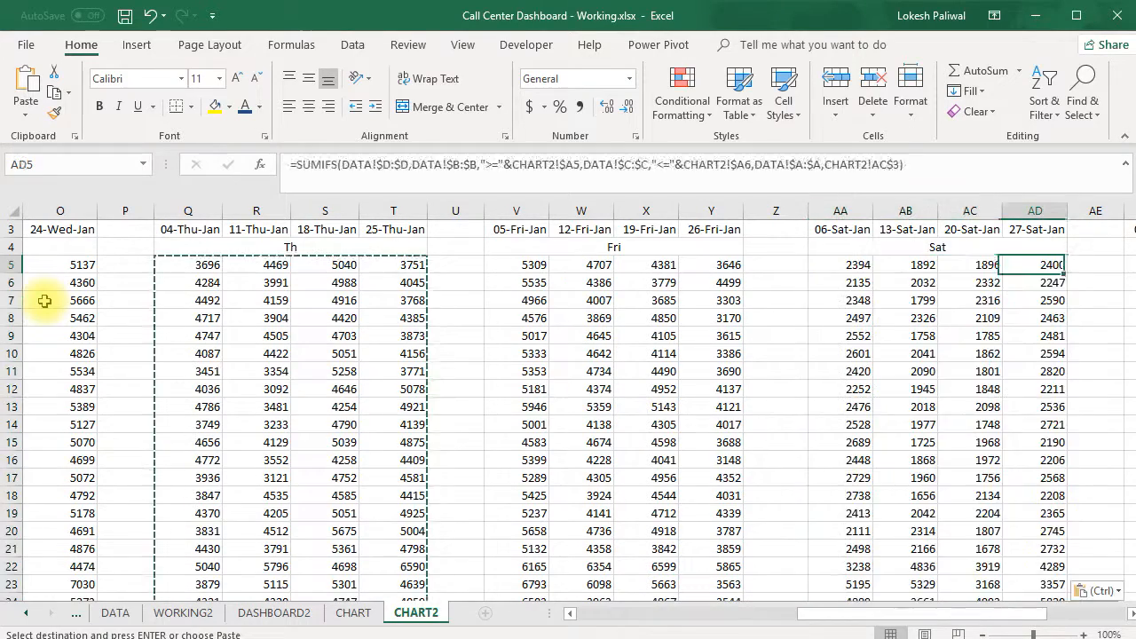
Paste the copied Thursday formulas into the Sunday block starting at AF5 and end the copy mode
key(Right)
key(Right)
key(Right)
key(Right)
key(Right)
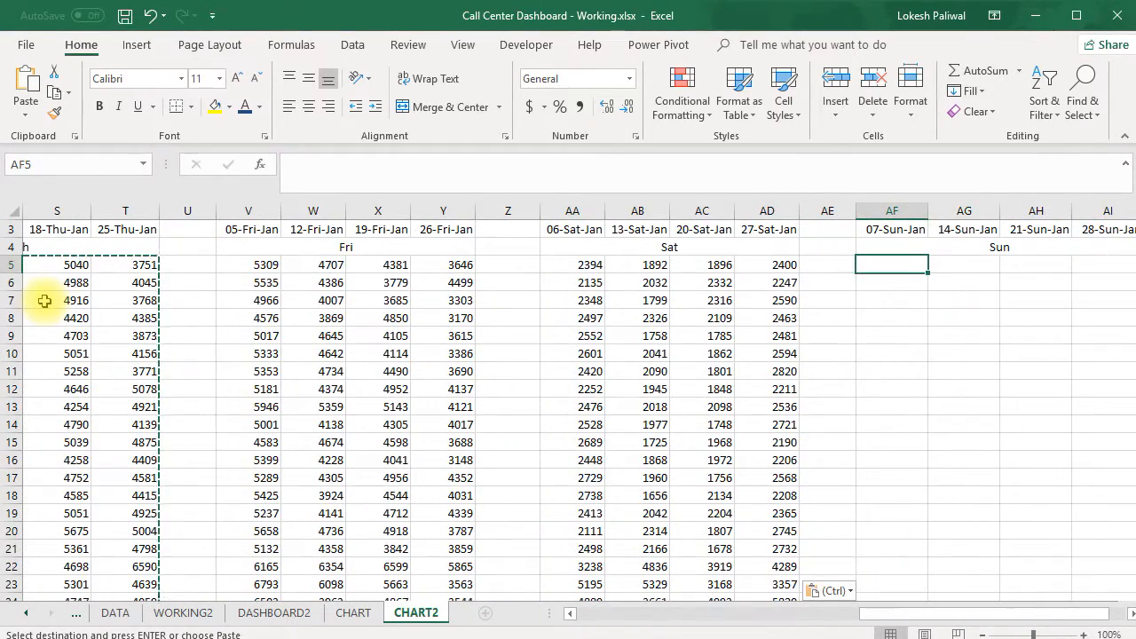
key(ctrl+v)
key(Right)
key(Right)
key(Escape)
Check the column width of heat map column B on the CHART sheet without changing it
key(Left)
key(Left)
key(Left)
key(Left)
key(Left)
key(Left)
key(Left)
key(Left)
key(Left)
key(Left)
key(Left)
key(Left)
key(Left)
key(Left)
key(Left)
key(Left)
key(Left)
key(Left)
key(Left)
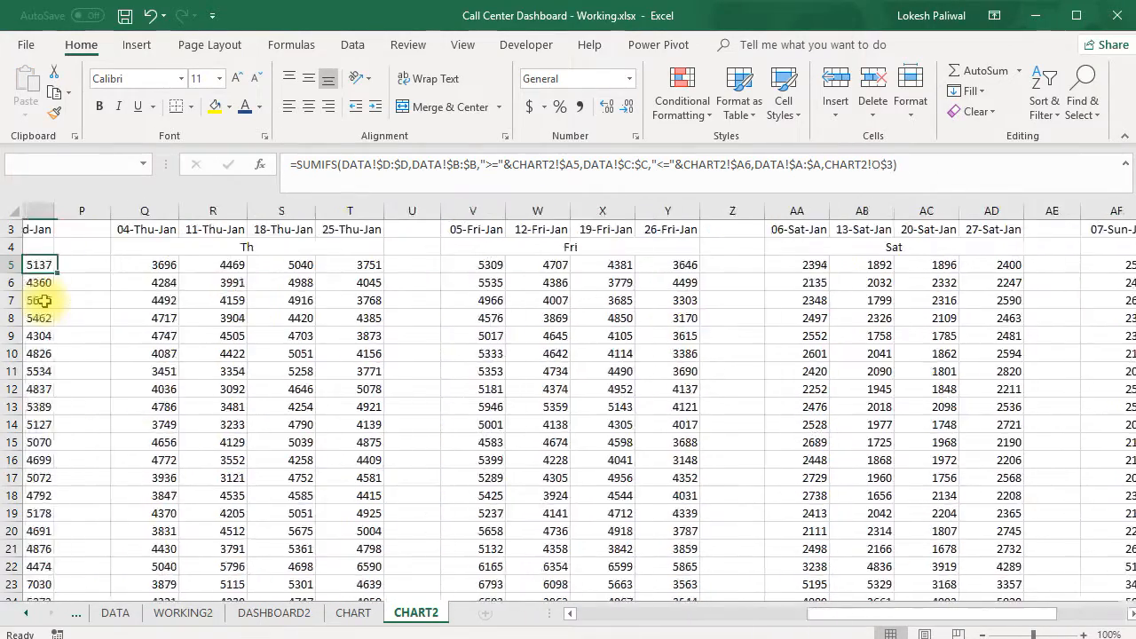
key(Left)
key(Left)
key(Left)
key(Left)
key(Left)
key(Left)
key(Left)
key(Left)
key(Left)
key(Left)
key(Left)
key(Left)
key(Left)
key(Left)
key(Right)
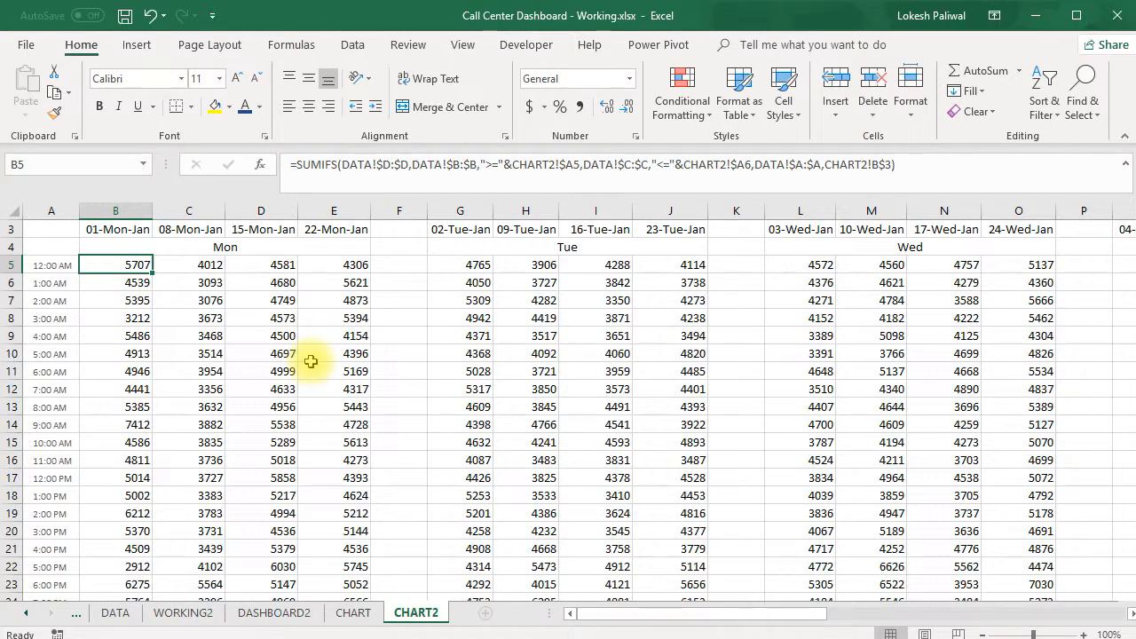
scroll(310, 362, up, 1)
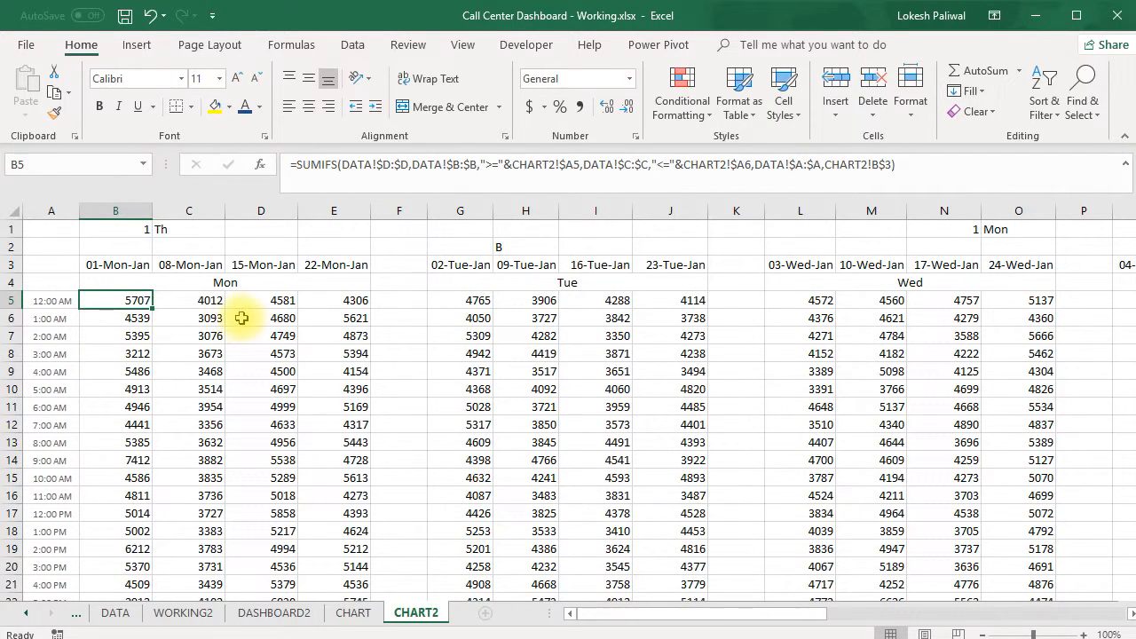
click(351, 612)
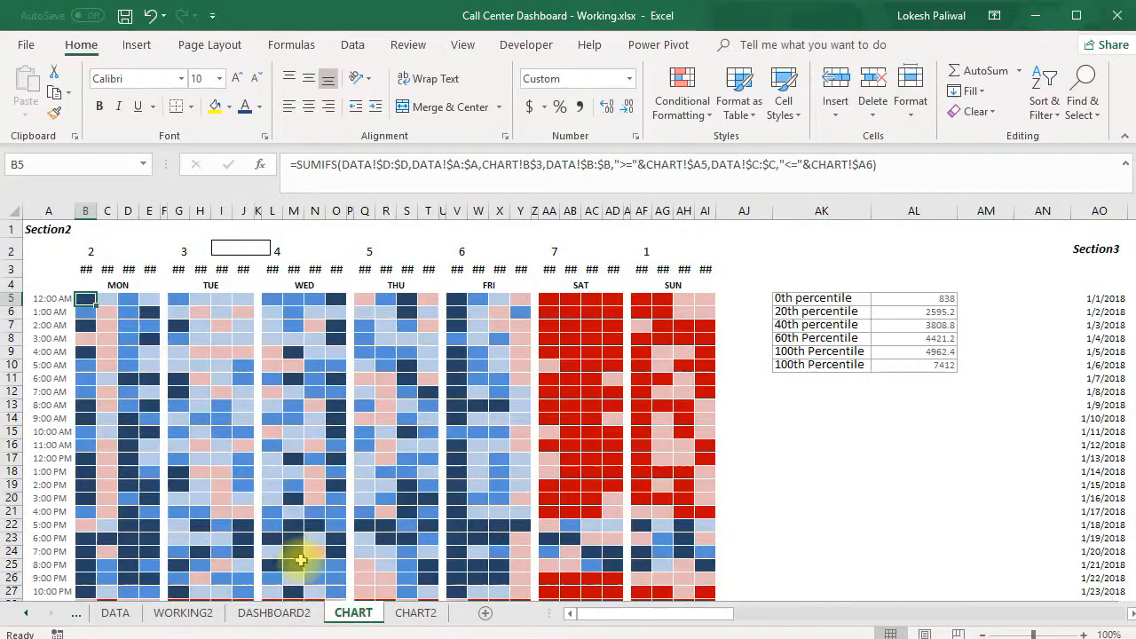
click(85, 211)
right_click(85, 211)
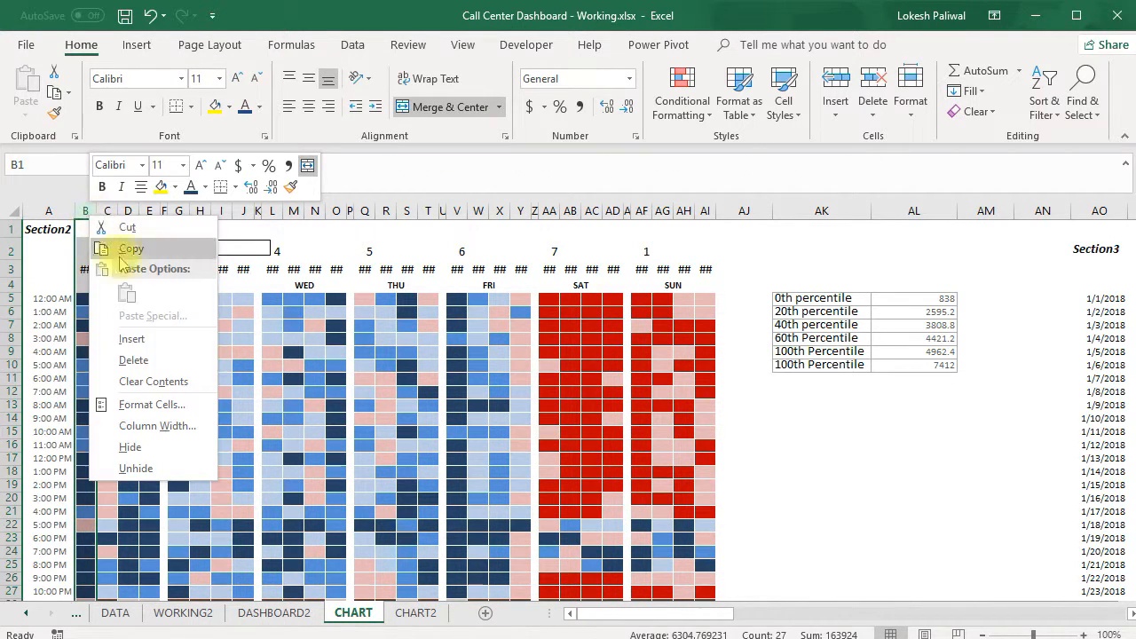
click(165, 426)
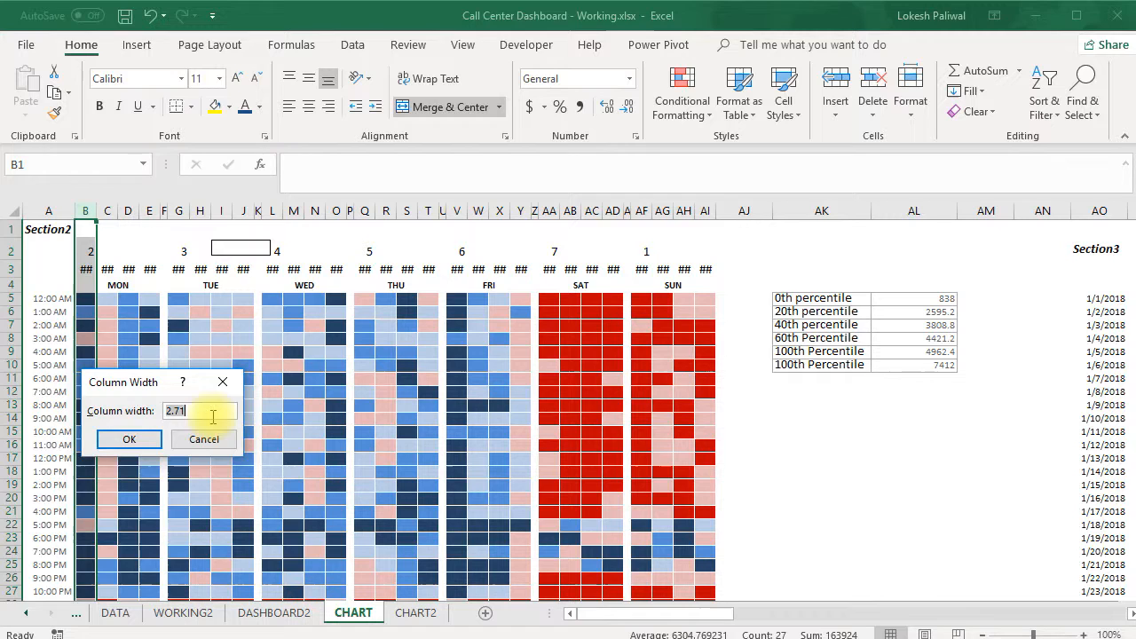
click(223, 381)
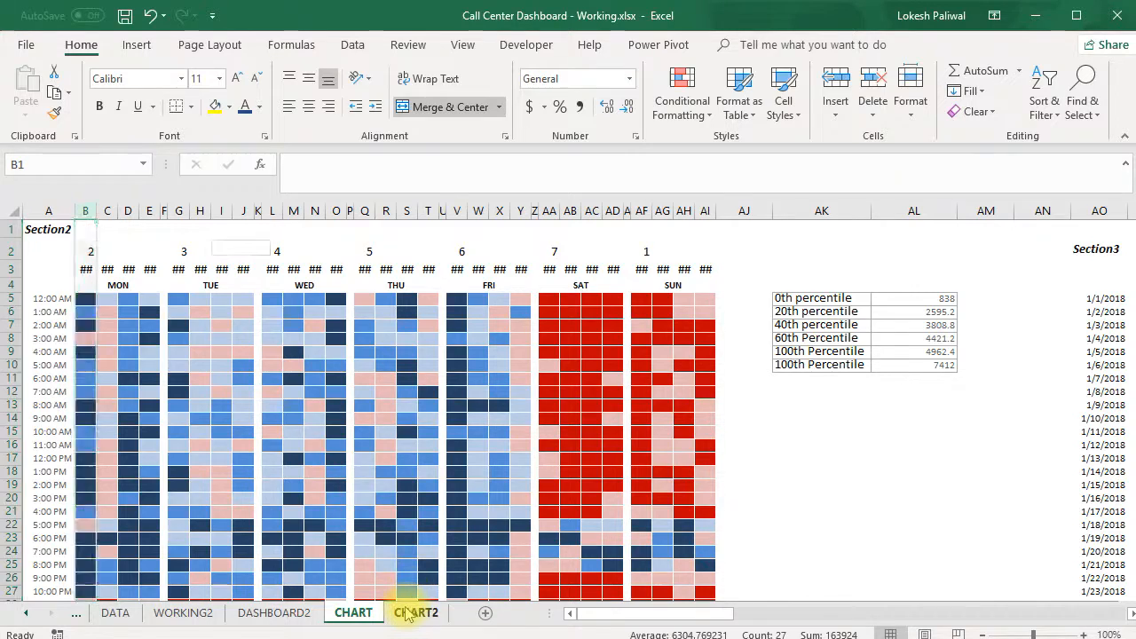
Set the column width to 2.7 for all weekday columns on CHART2: B:E, G:J, L:O, Q:T, V:Y, AA:AD and AF:AI
click(411, 612)
drag(393, 302, 392, 369)
click(341, 365)
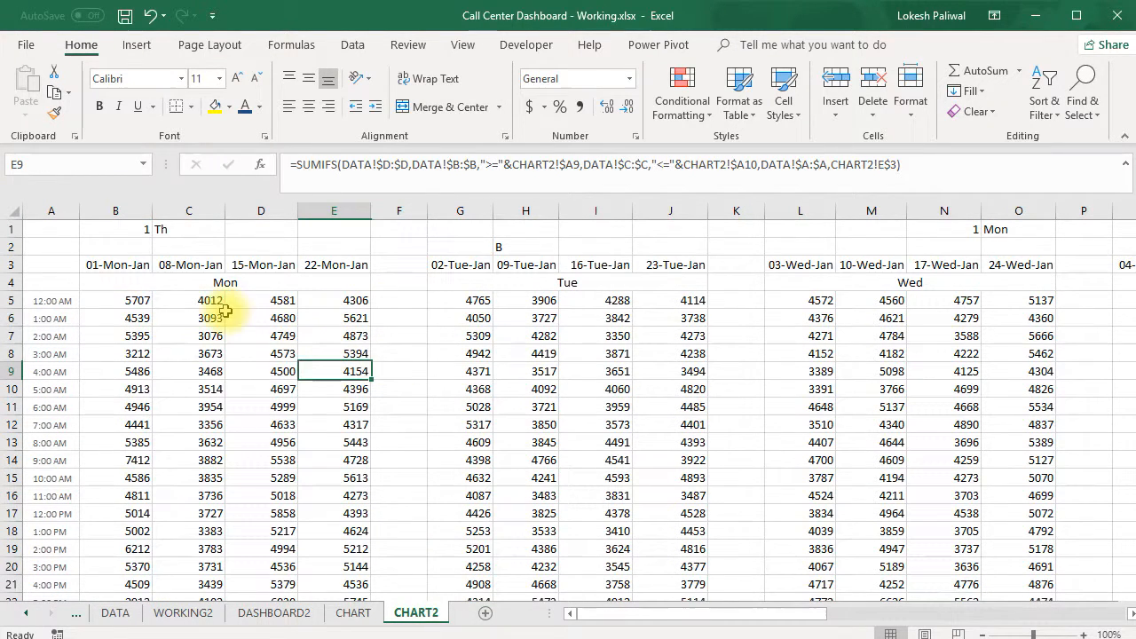
drag(115, 210, 316, 210)
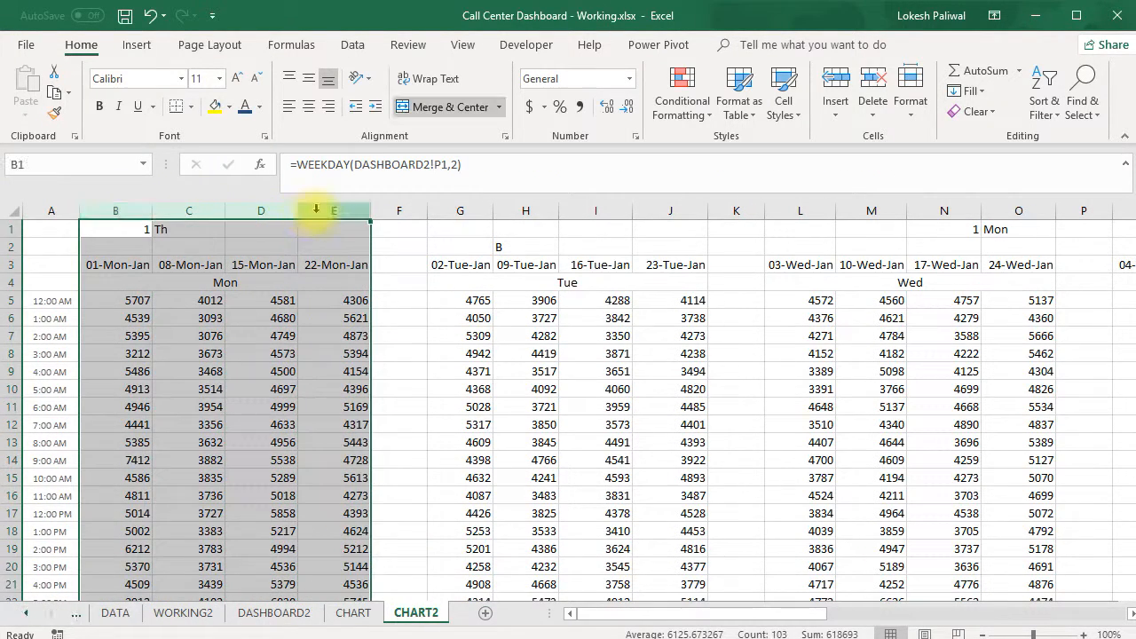
drag(459, 210, 660, 219)
drag(710, 614, 781, 612)
drag(464, 210, 671, 213)
drag(799, 212, 994, 223)
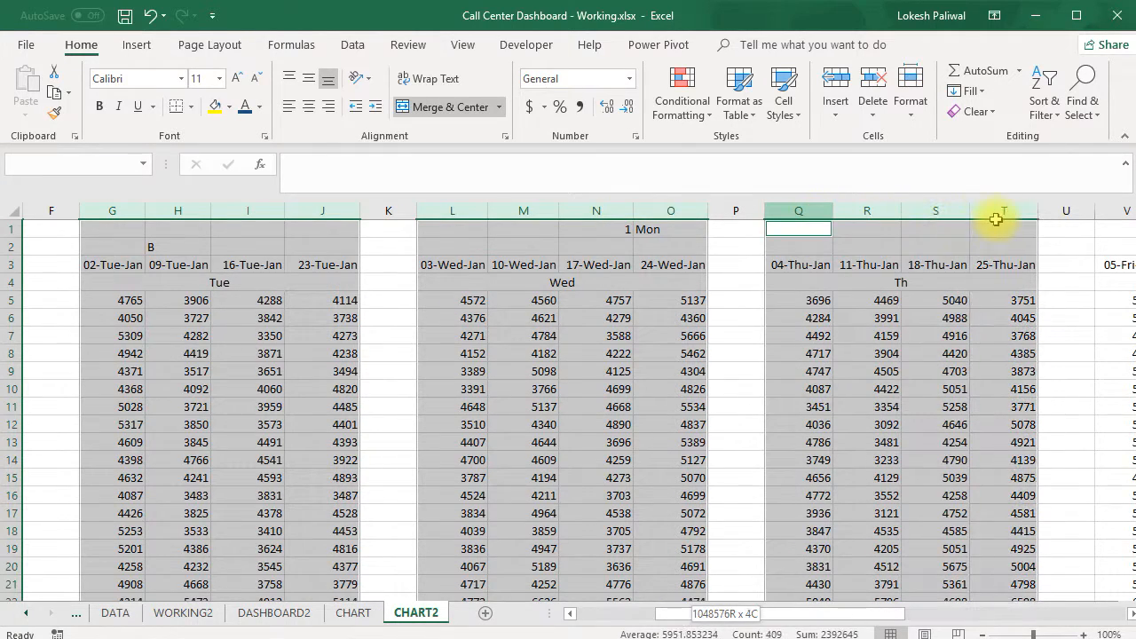
drag(851, 613, 1010, 614)
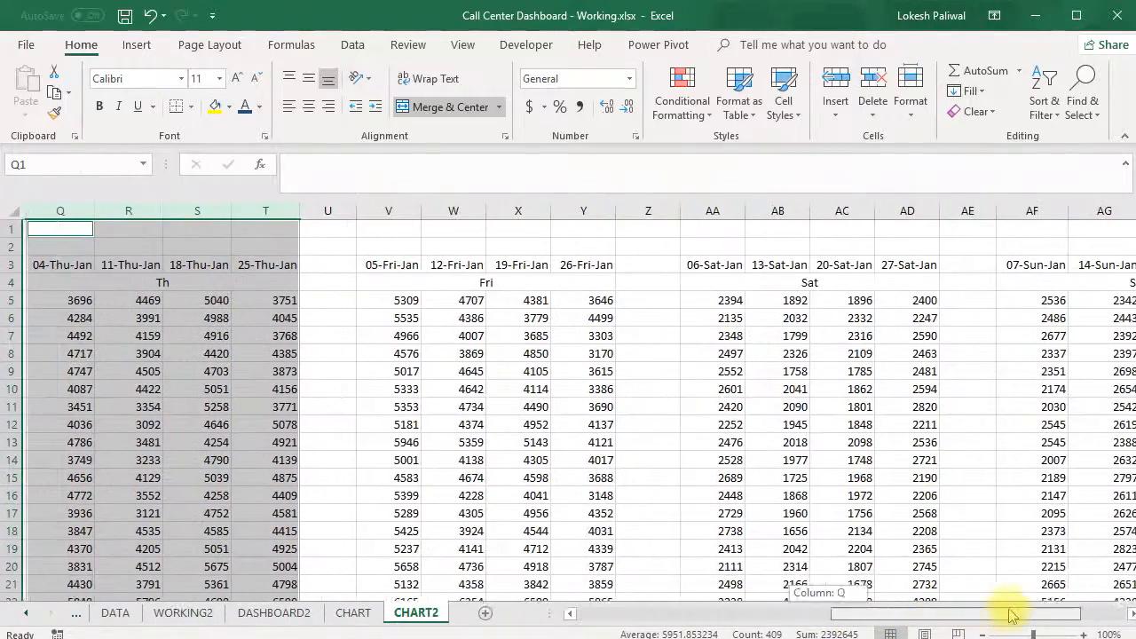
drag(398, 213, 570, 213)
drag(718, 213, 886, 223)
drag(944, 612, 1016, 616)
drag(834, 213, 1034, 215)
right_click(824, 213)
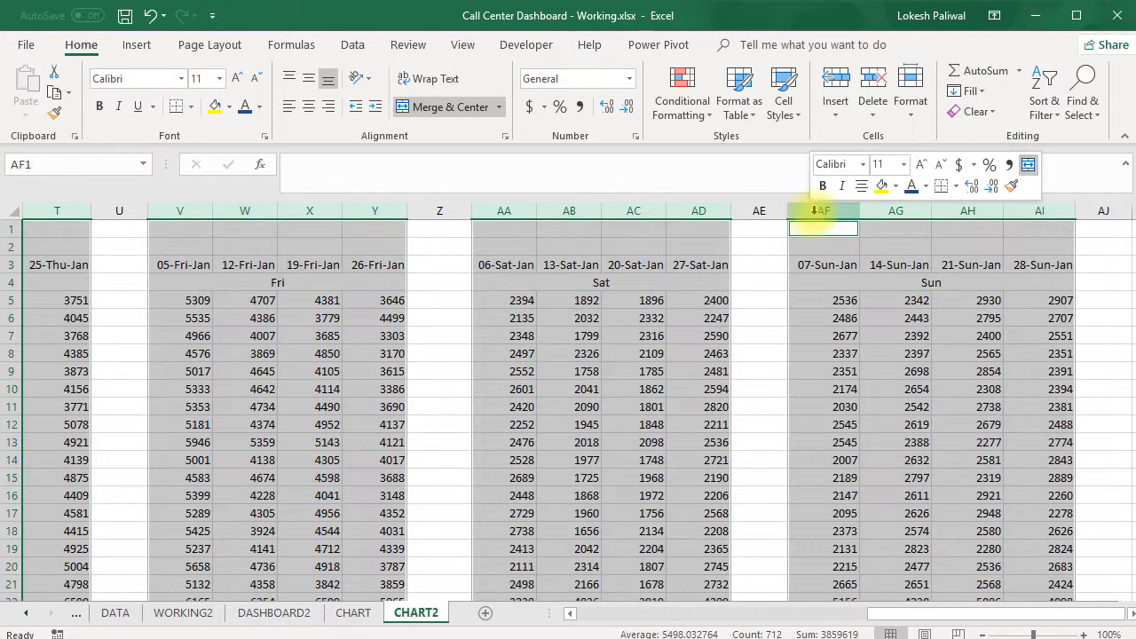
key(Escape)
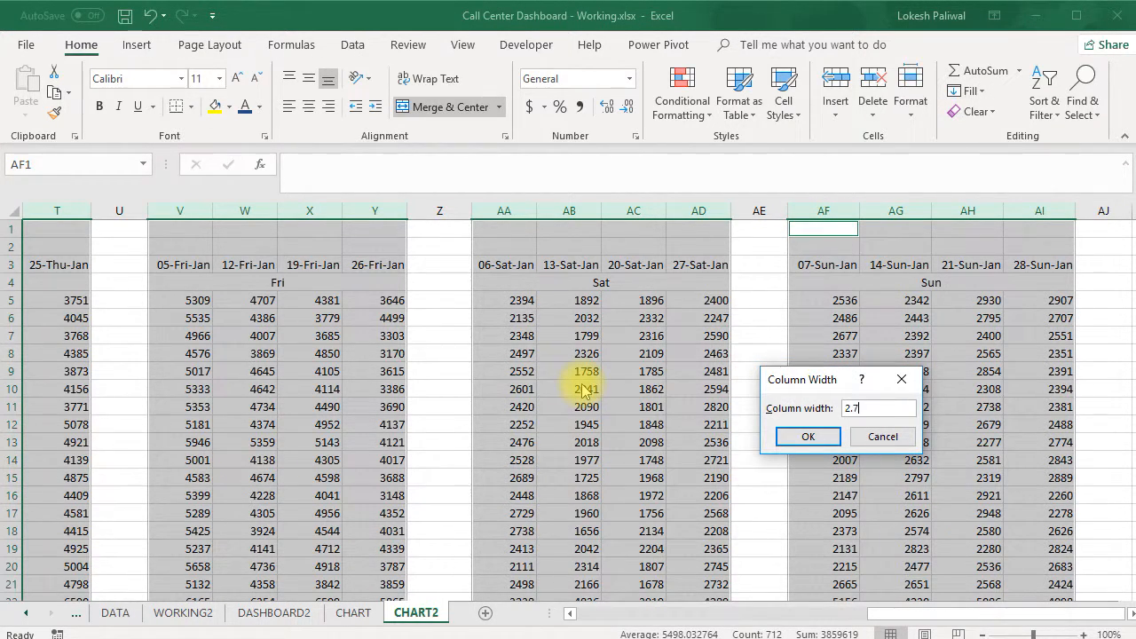
key(Return)
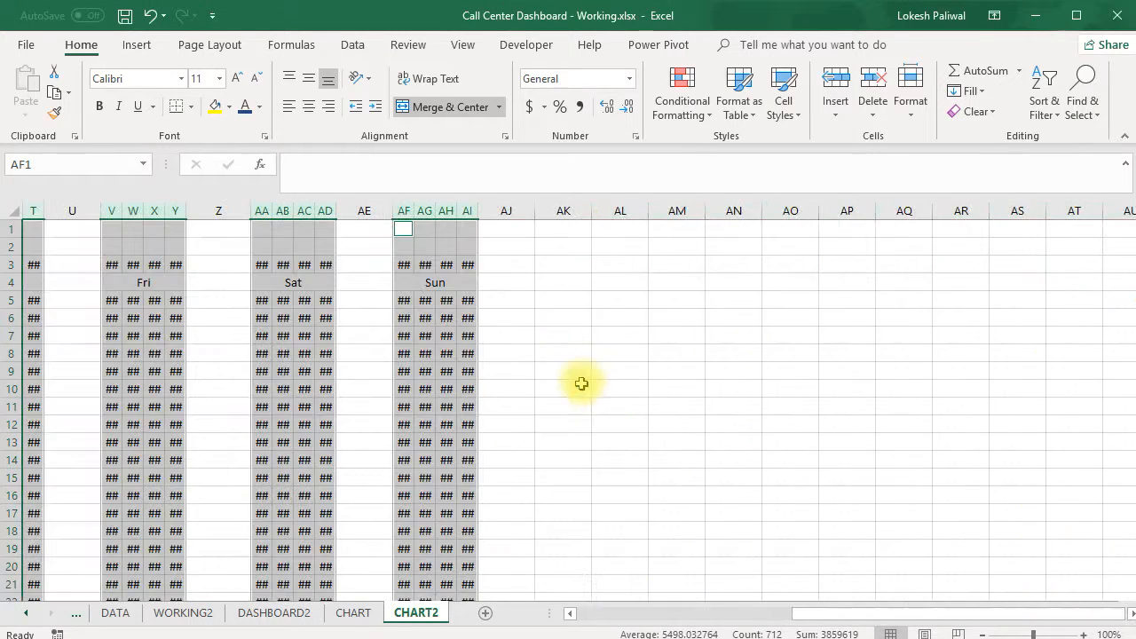
click(641, 432)
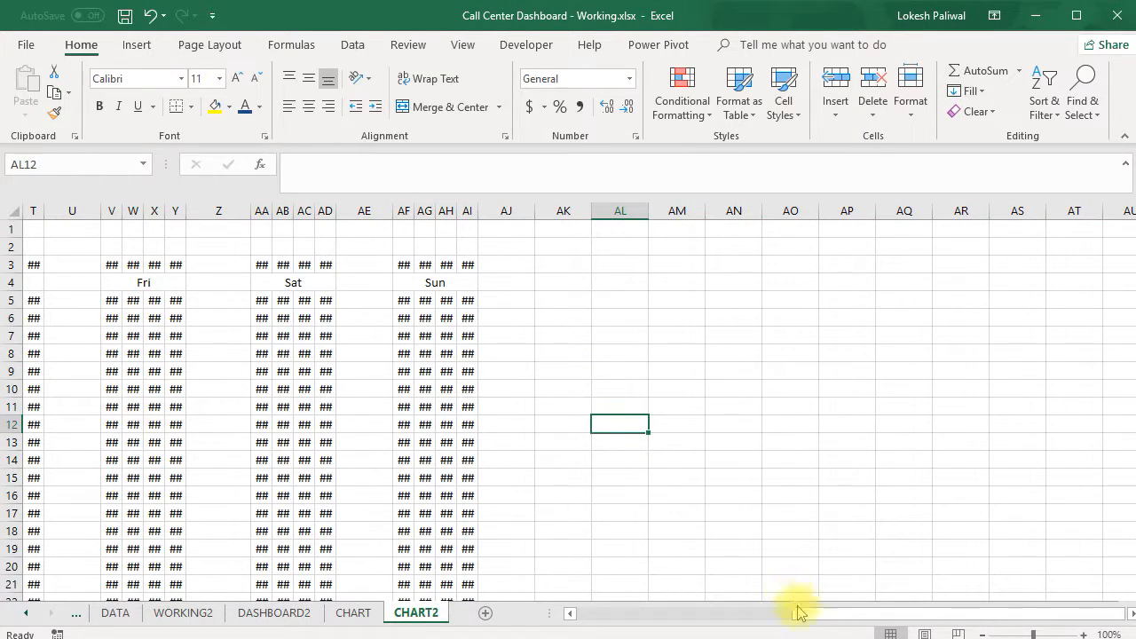
Select the blank spacer columns F, K, P, U, Z and AE together and open their column width setting
drag(812, 618, 581, 611)
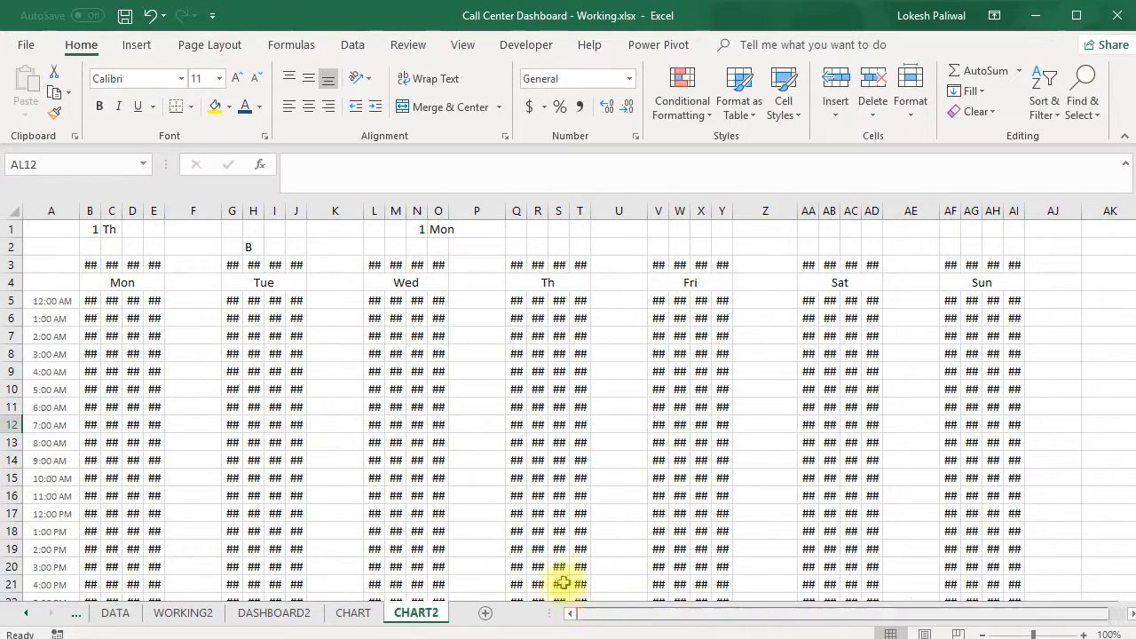
click(90, 301)
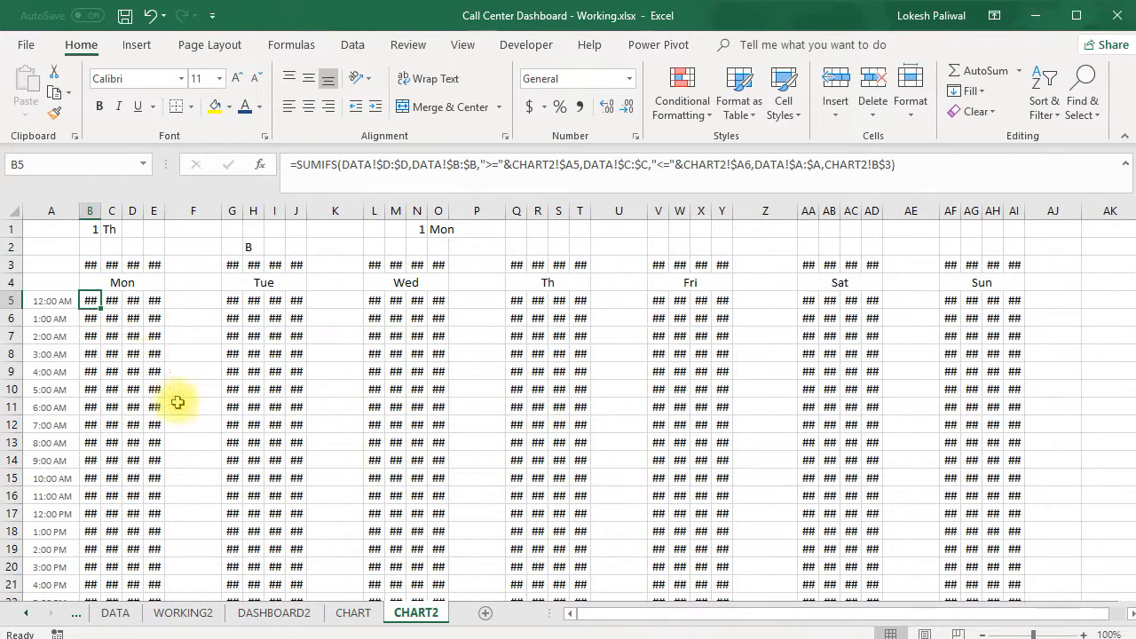
click(189, 214)
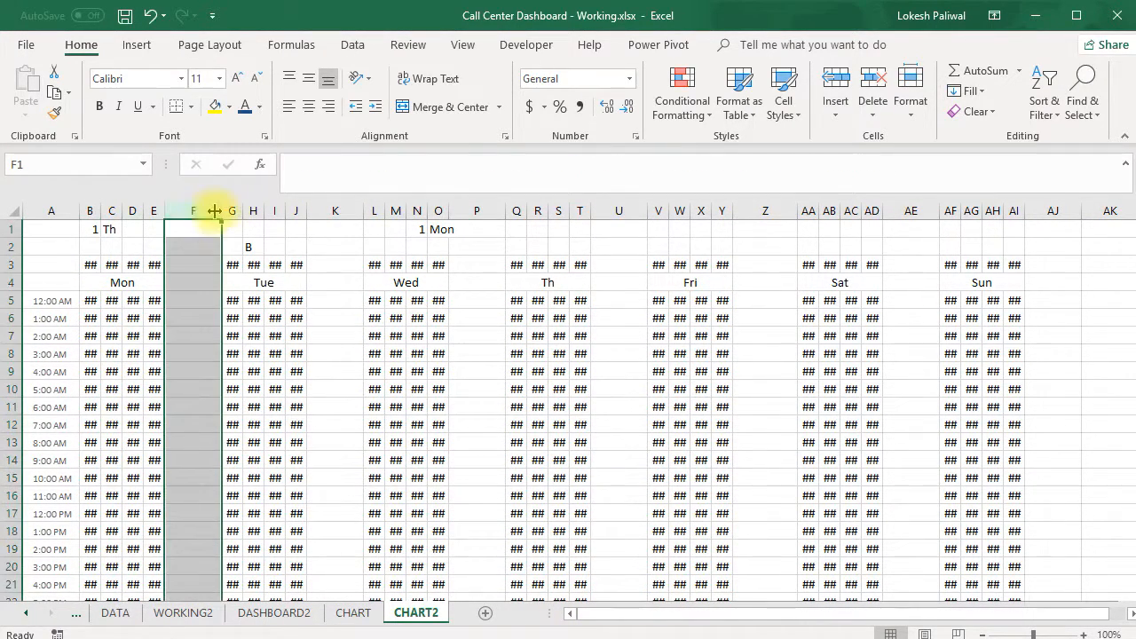
ctrl+click(335, 211)
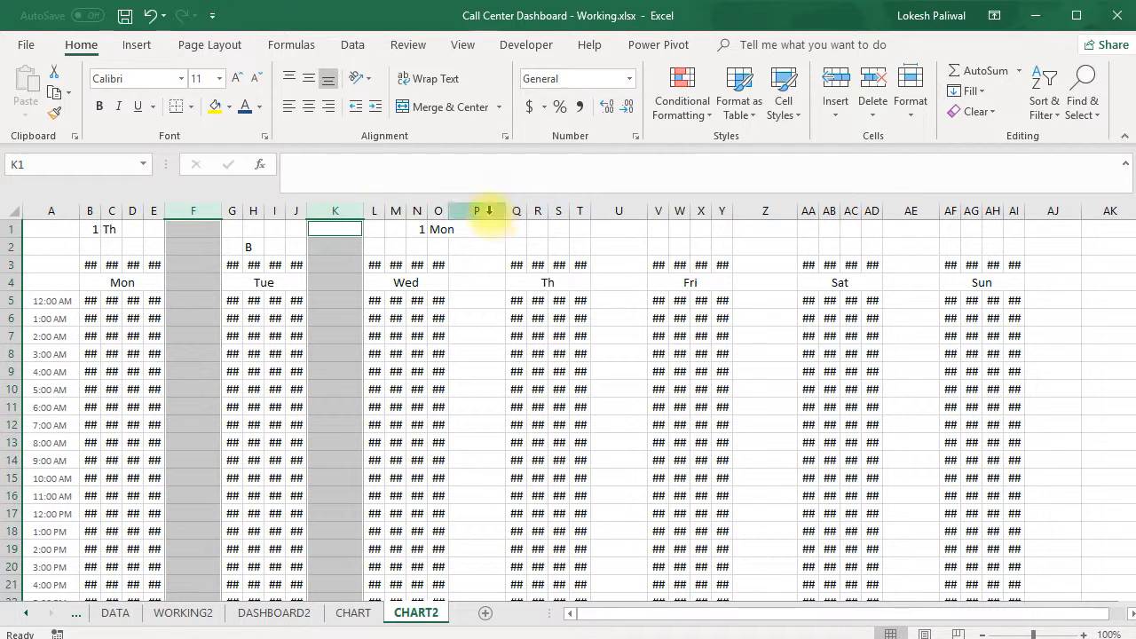
ctrl+click(488, 211)
ctrl+click(619, 213)
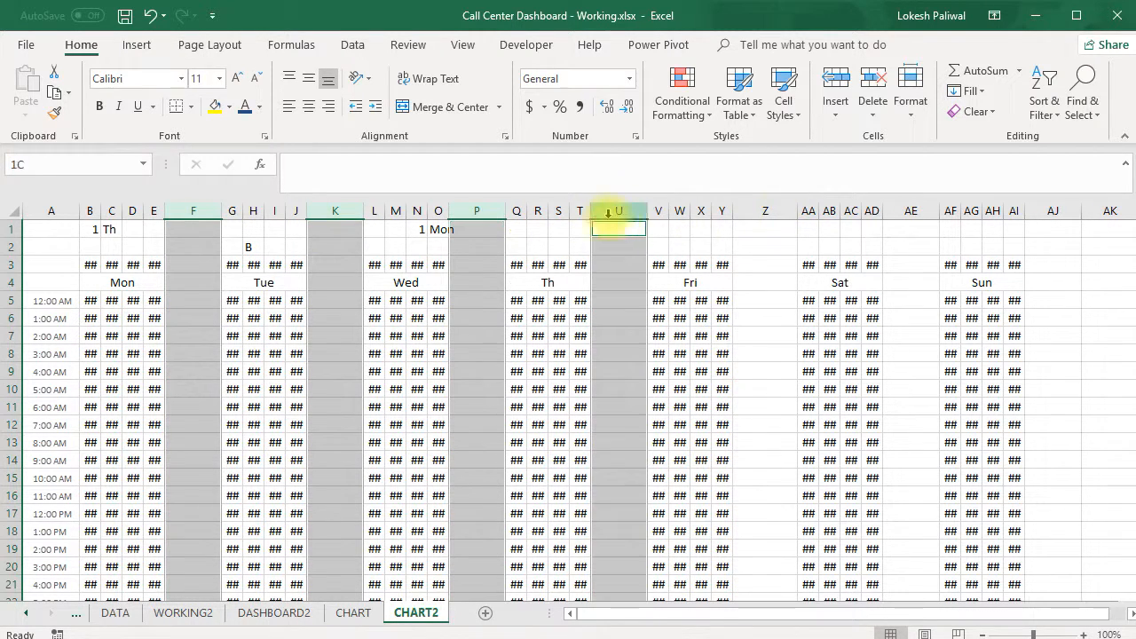
ctrl+click(756, 211)
ctrl+click(911, 214)
right_click(911, 215)
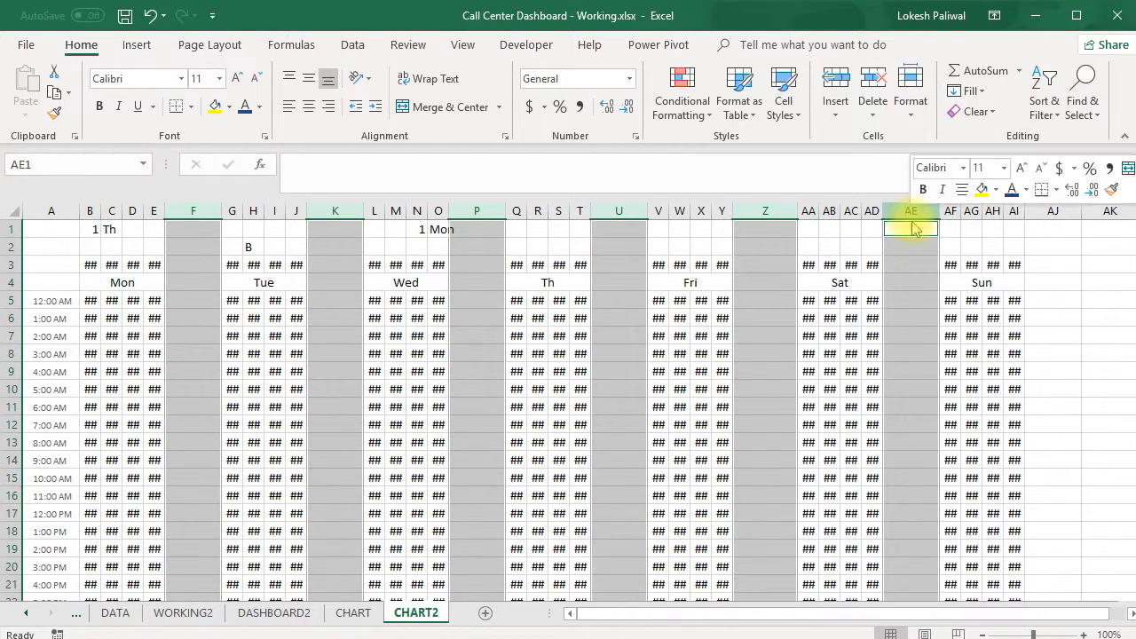
click(968, 431)
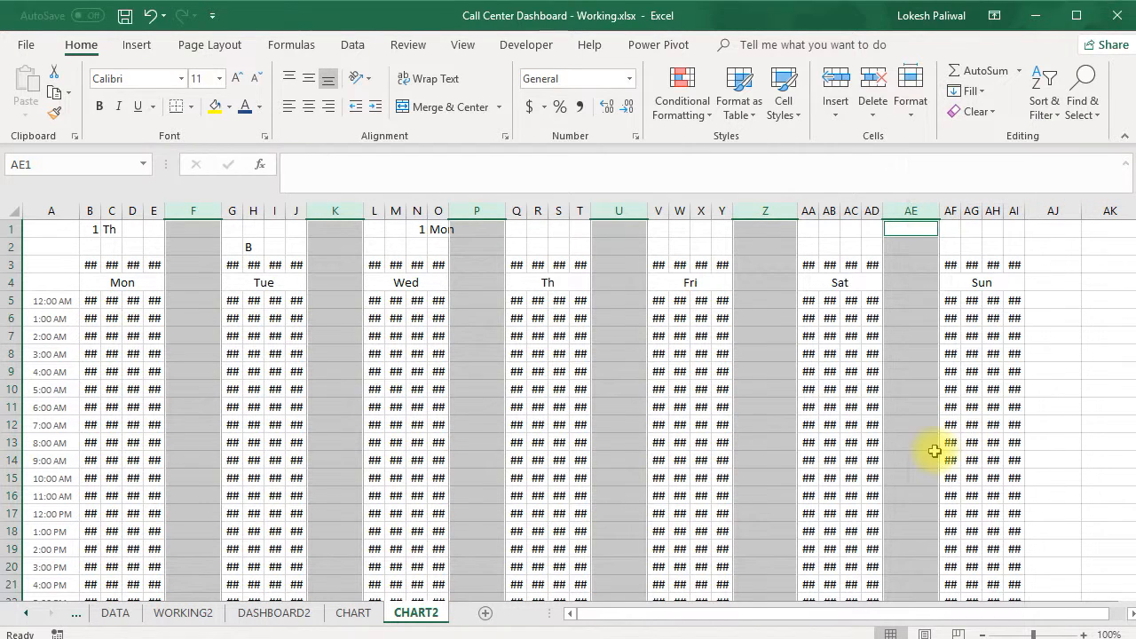